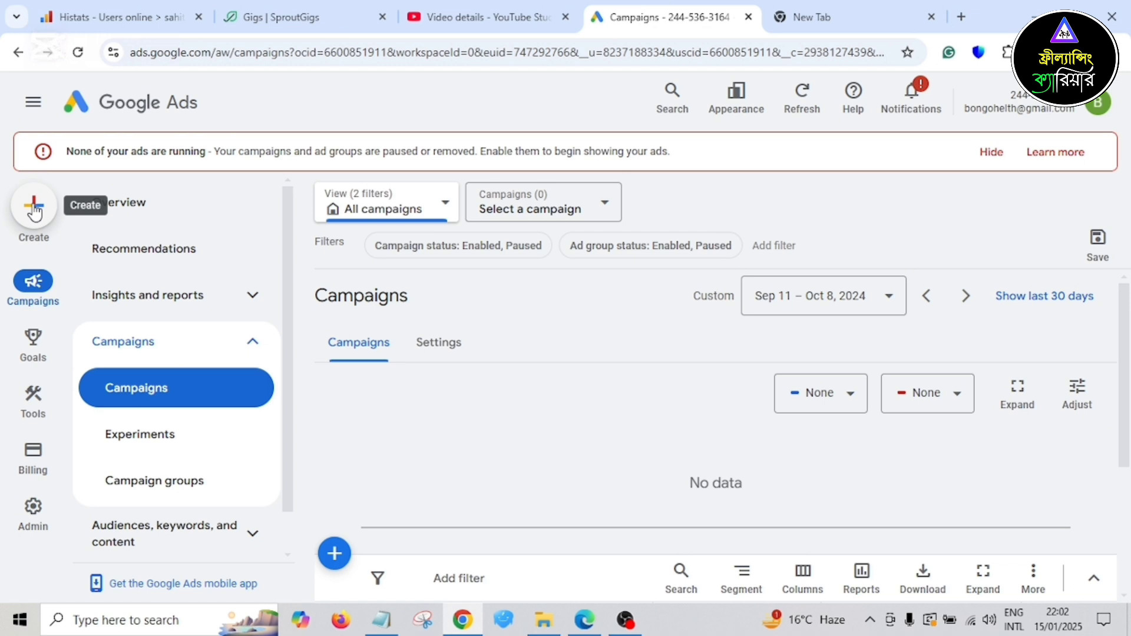
- Create a new campaign with the Awareness and consideration objective
click(35, 213)
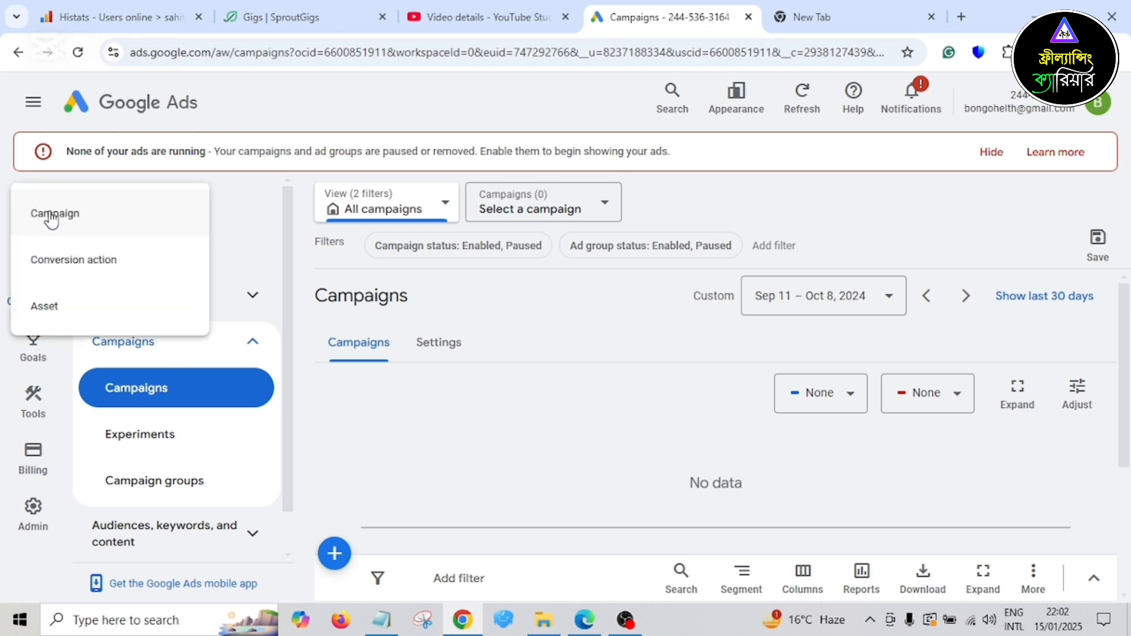
click(61, 220)
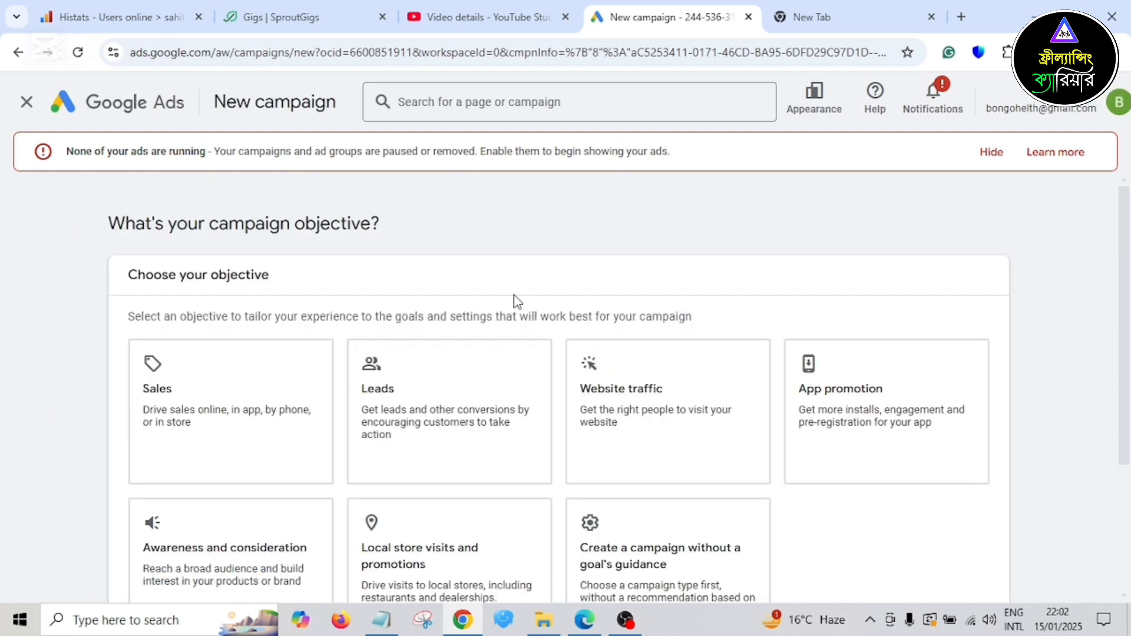
scroll(515, 298, down, 2)
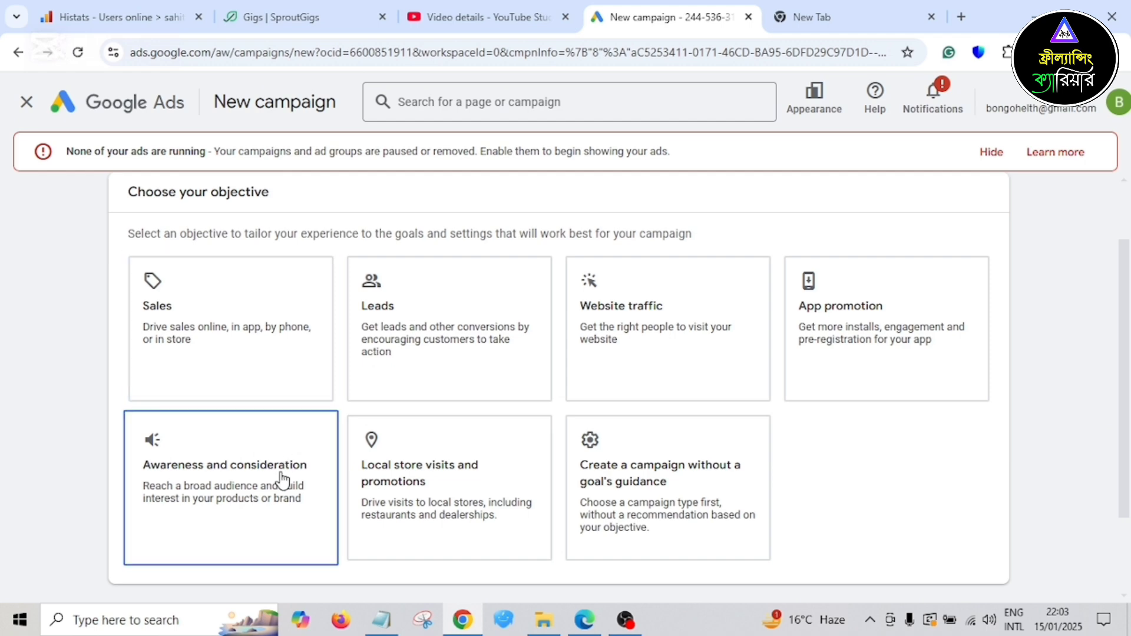
click(205, 472)
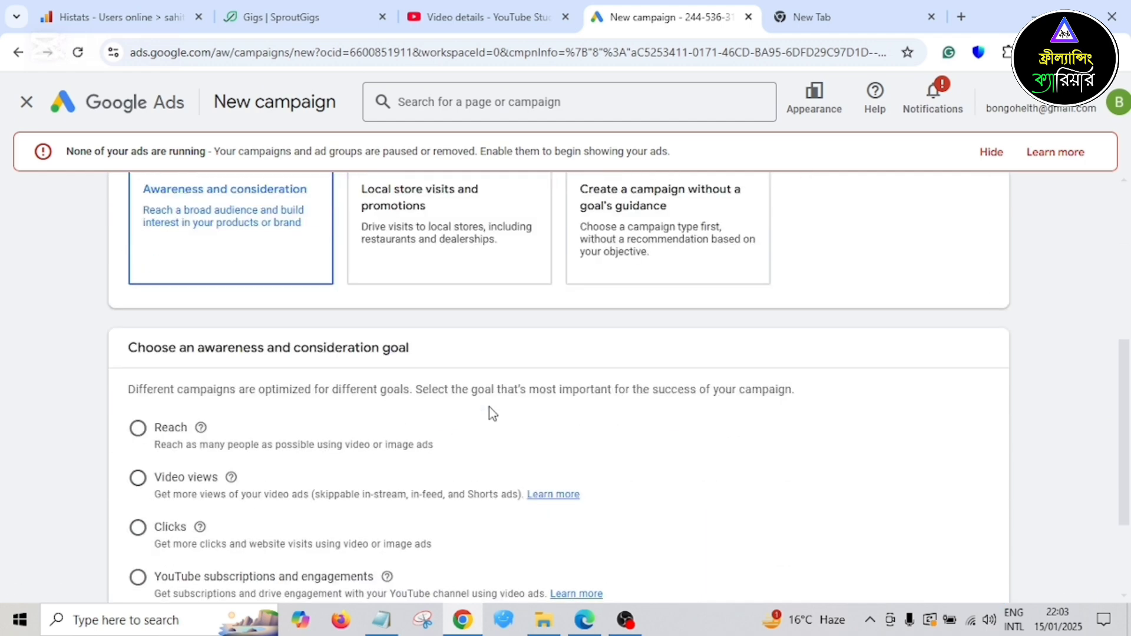
- Choose Video views as the campaign's awareness and consideration goal
scroll(493, 412, up, 2)
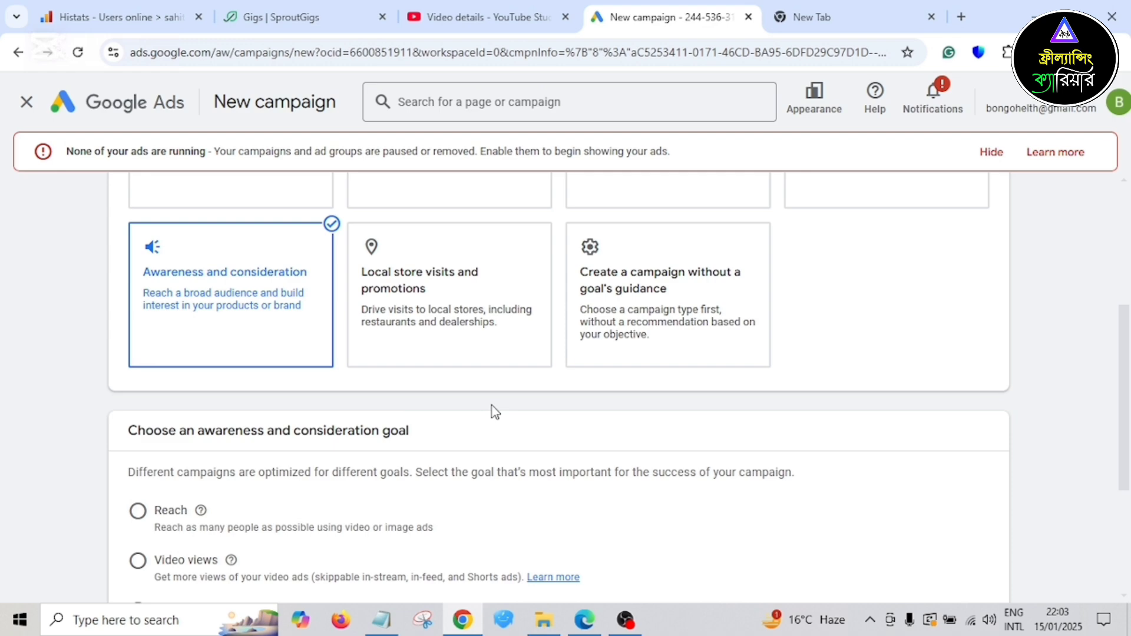
scroll(493, 405, up, 3)
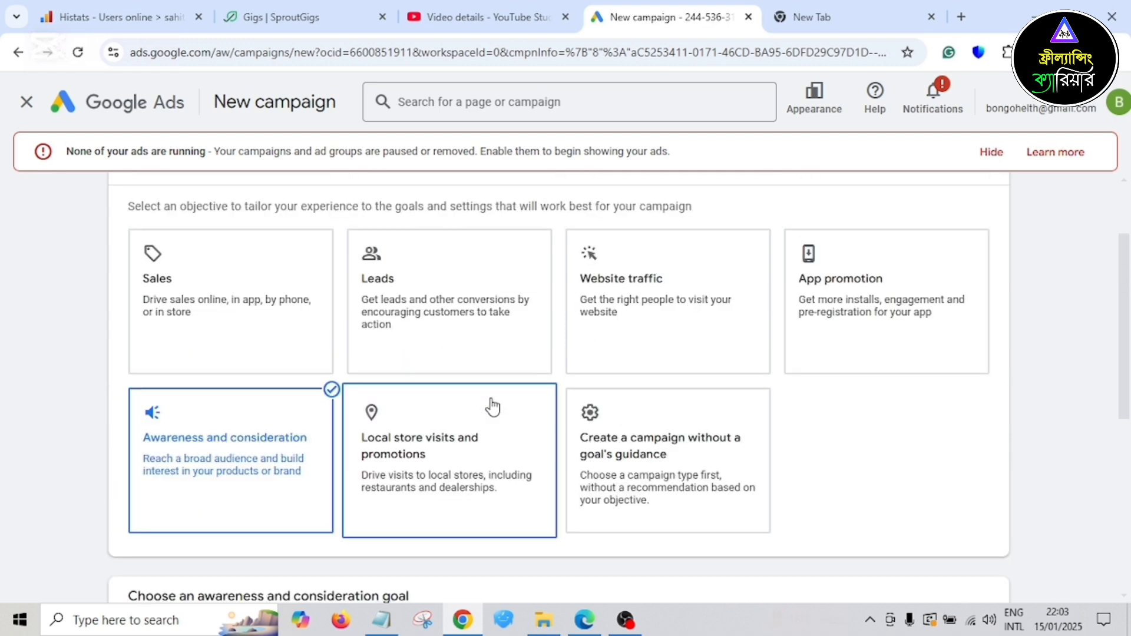
scroll(492, 407, down, 5)
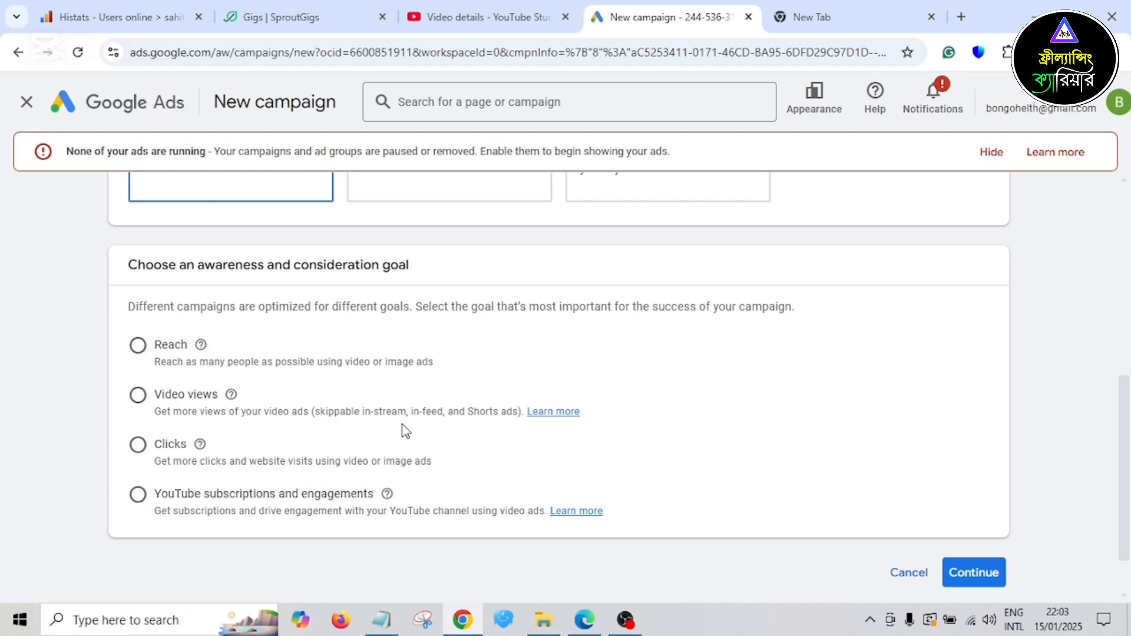
scroll(242, 448, up, 1)
scroll(256, 442, down, 1)
click(139, 401)
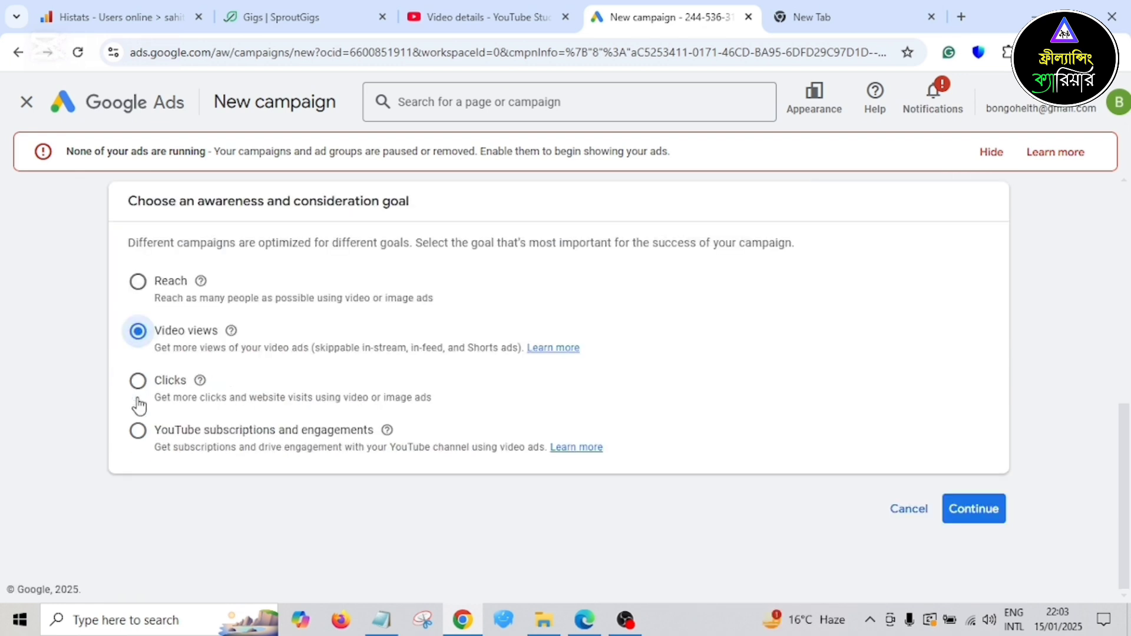
- Continue with the Video campaign type and start a new campaign instead of finishing the saved draft
scroll(507, 416, down, 2)
scroll(512, 414, down, 3)
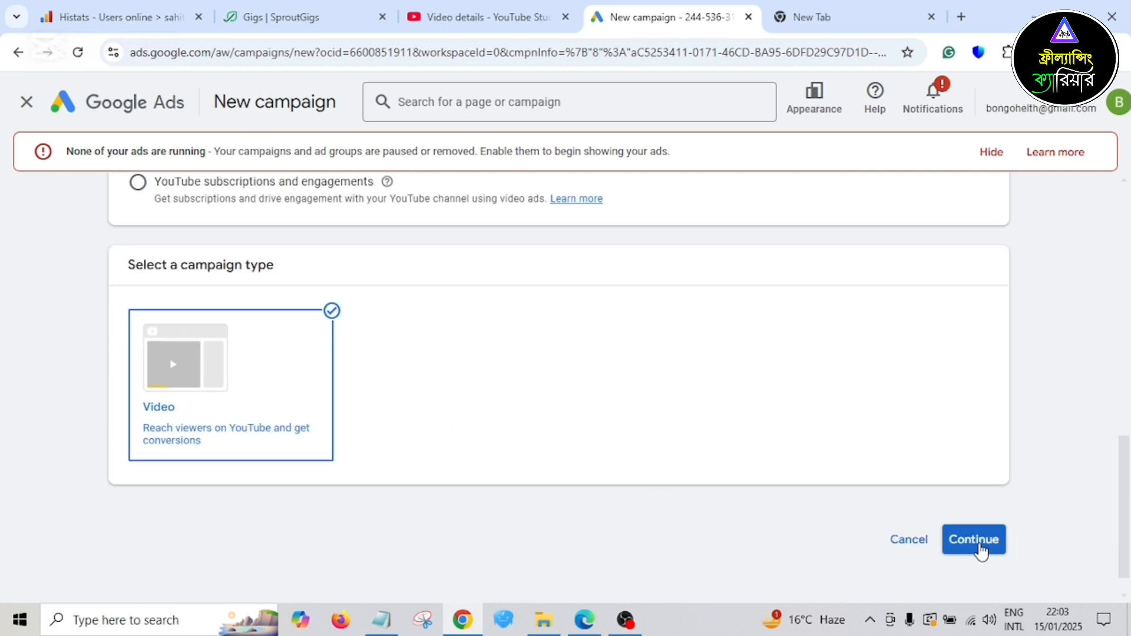
click(981, 548)
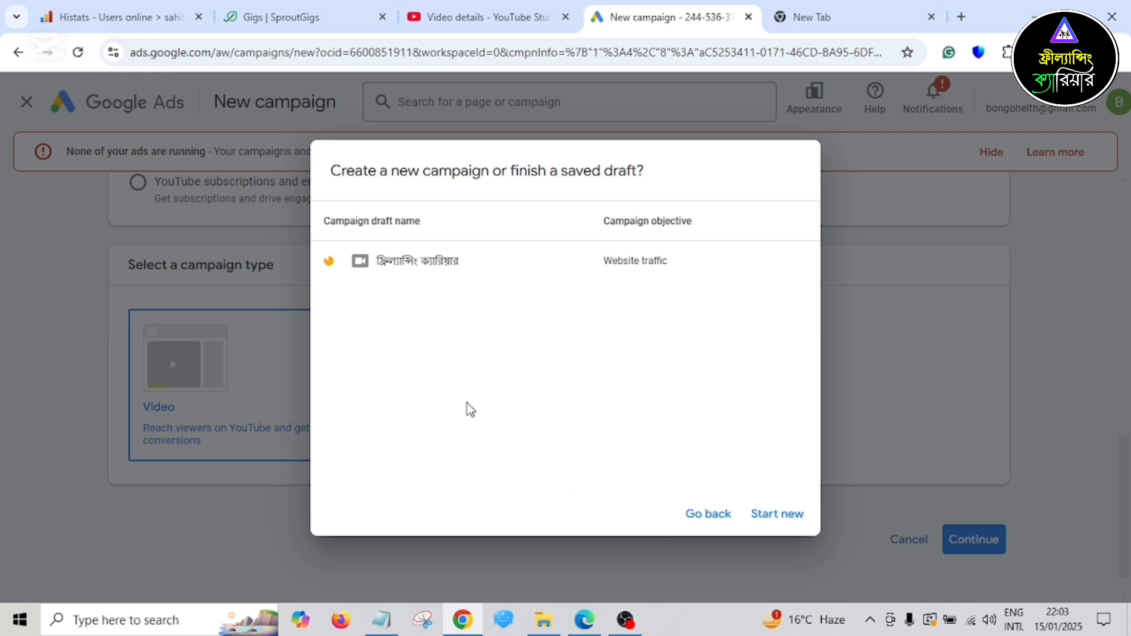
click(779, 522)
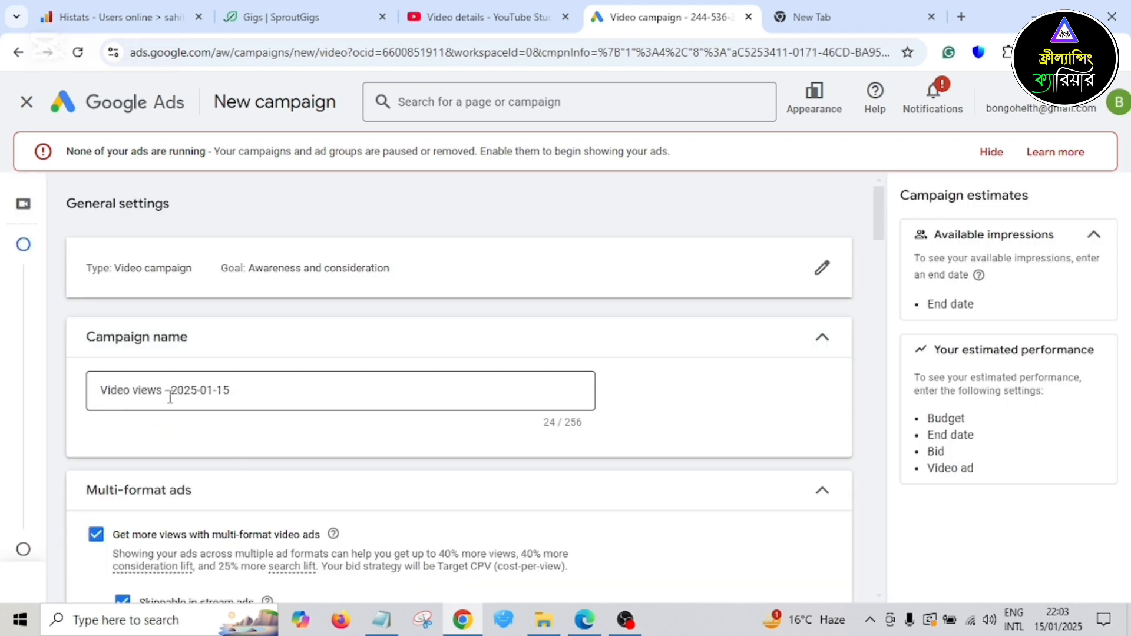
click(255, 396)
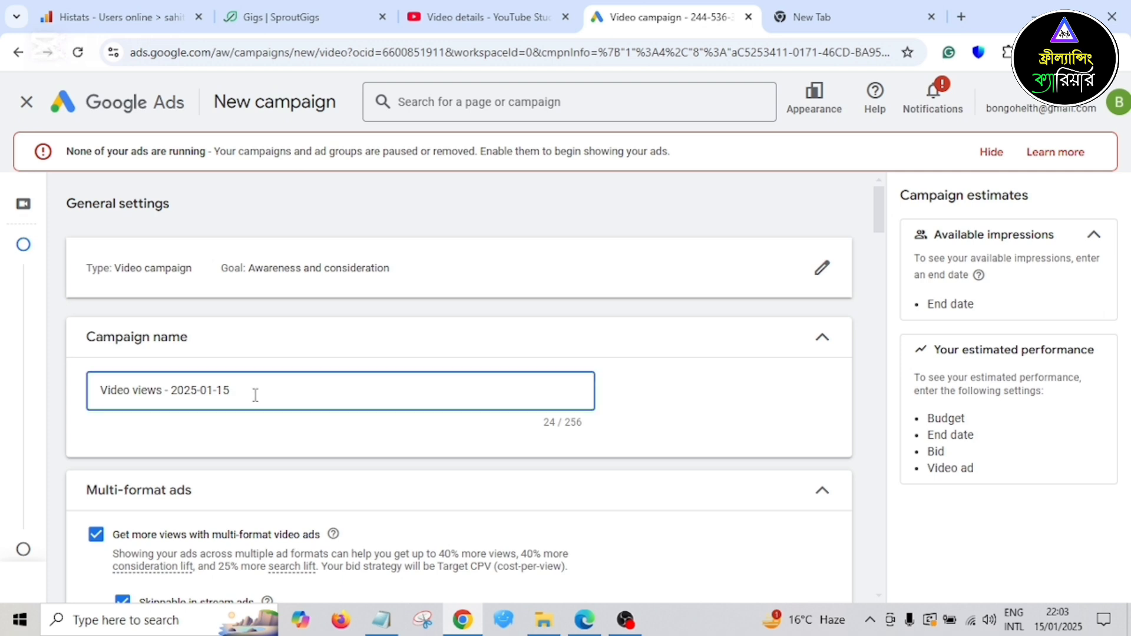
drag(253, 396, 86, 384)
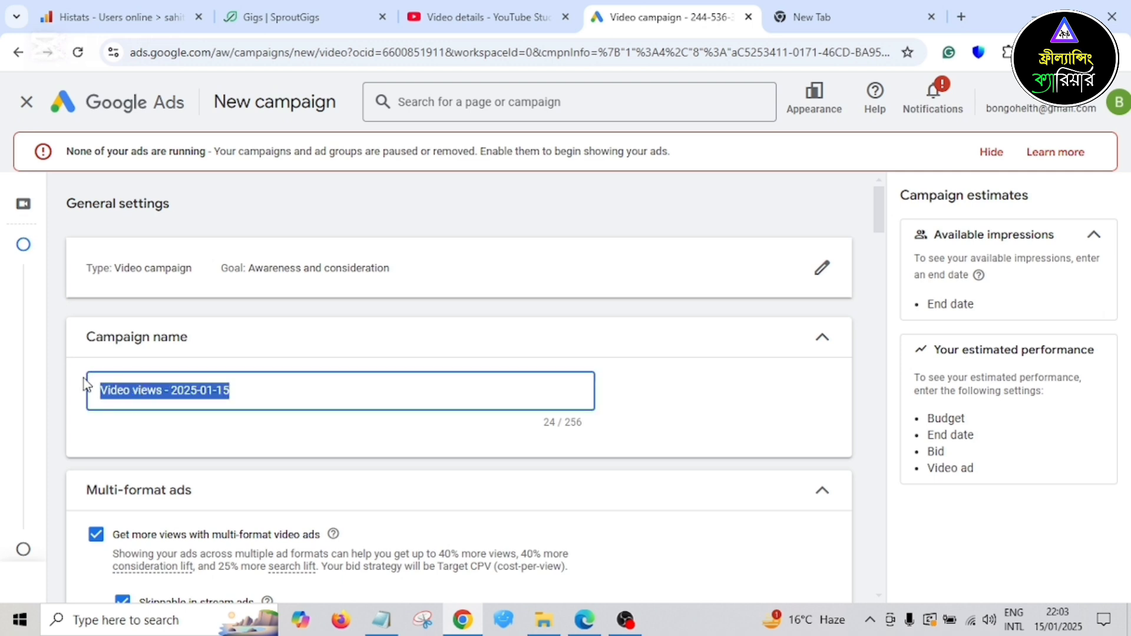
click(262, 396)
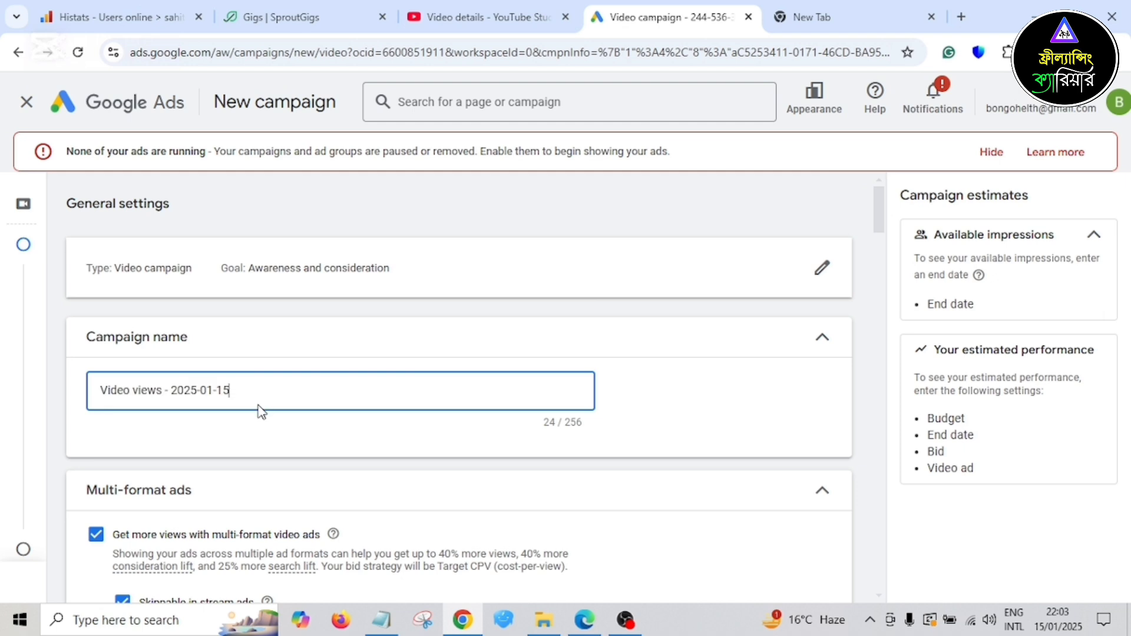
- Exclude Skippable in-stream ads from the multi-format ads and include them again
scroll(354, 417, down, 3)
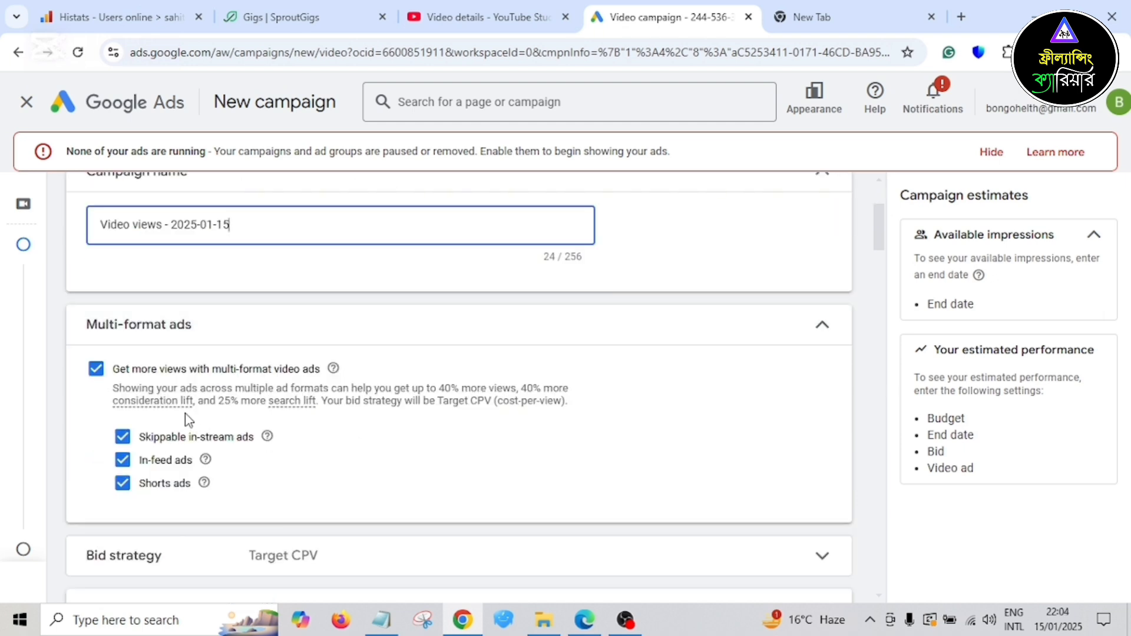
scroll(265, 439, down, 2)
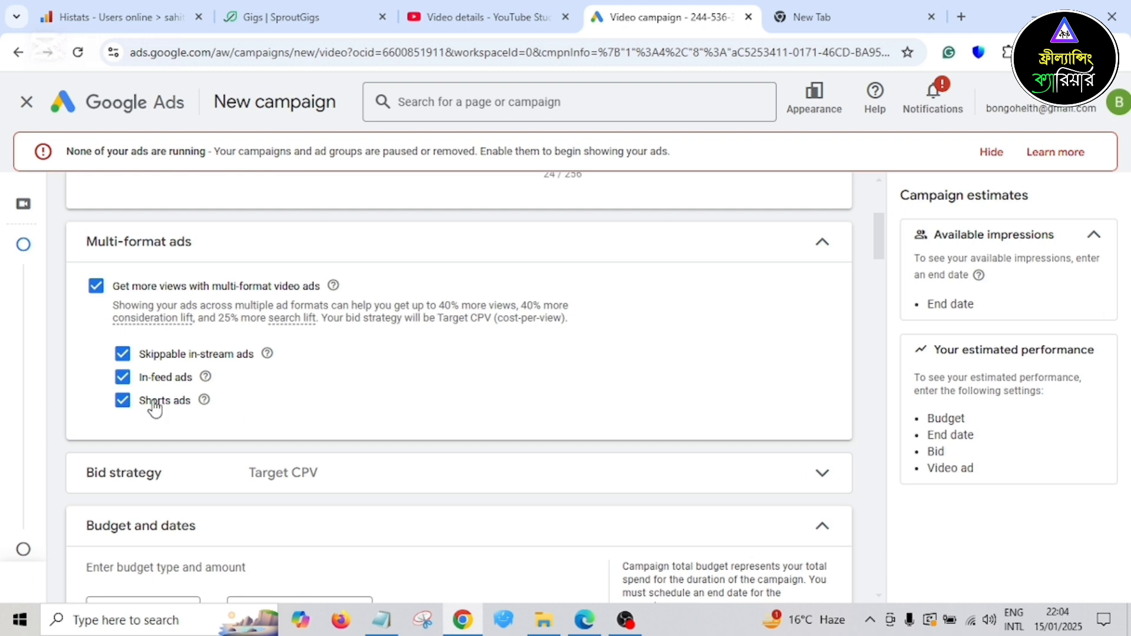
click(122, 354)
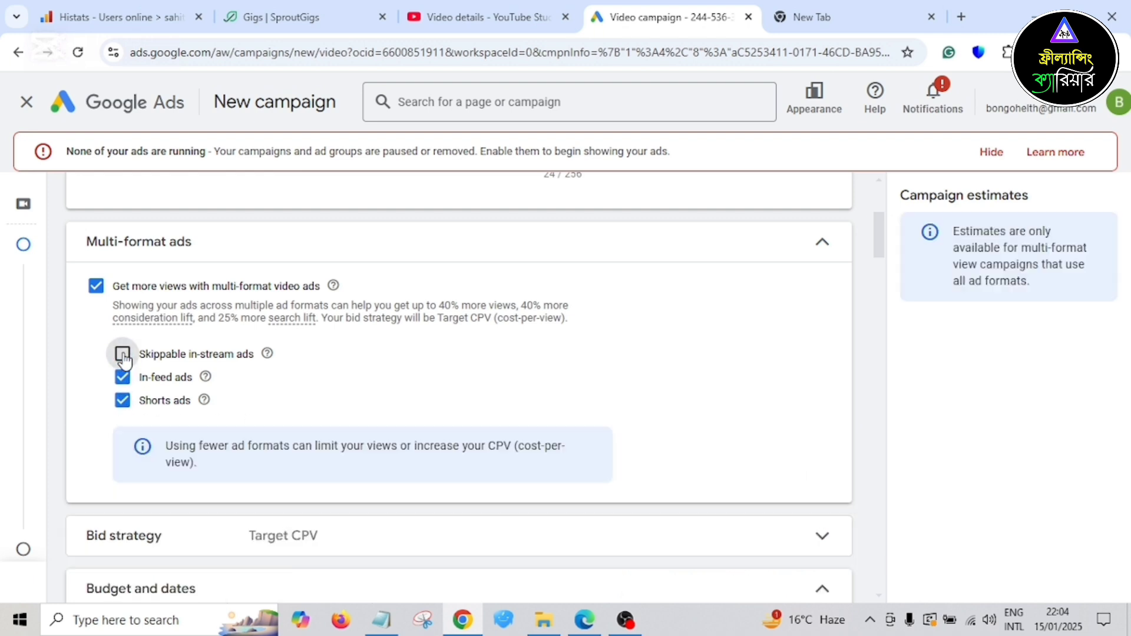
click(123, 354)
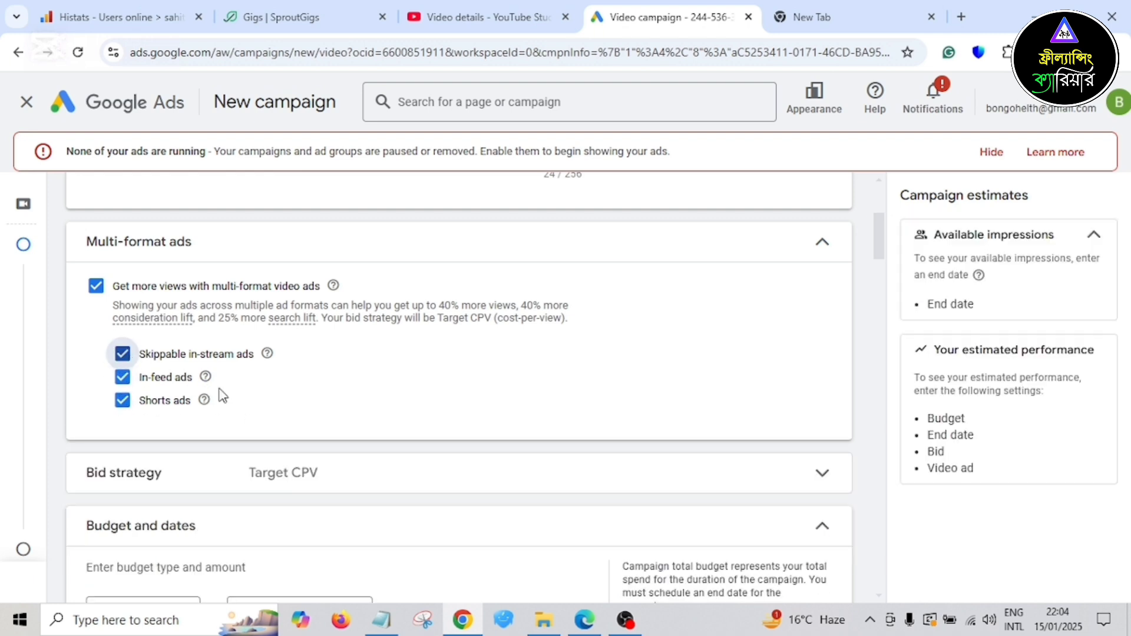
- Set the campaign budget type to Daily with an amount of $10.00
scroll(458, 416, down, 4)
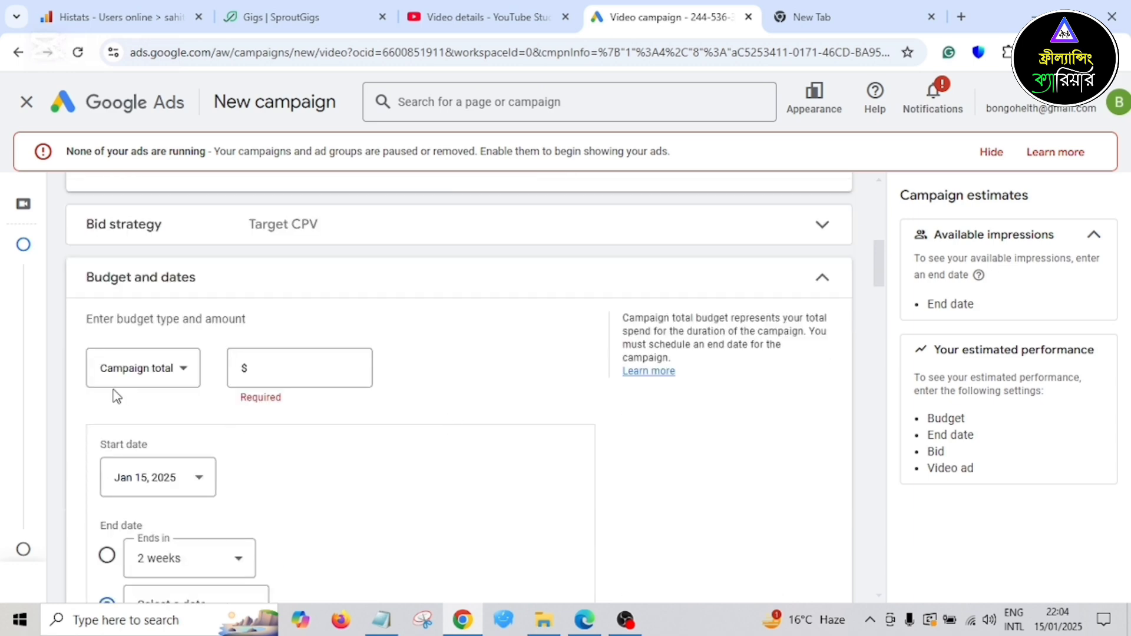
click(182, 380)
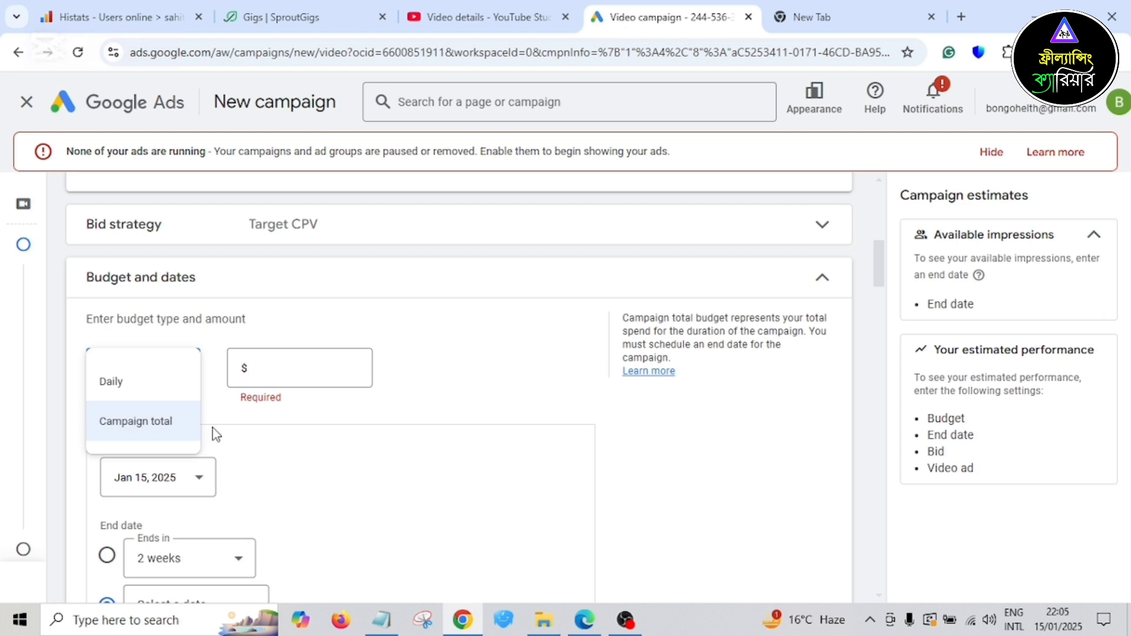
click(144, 431)
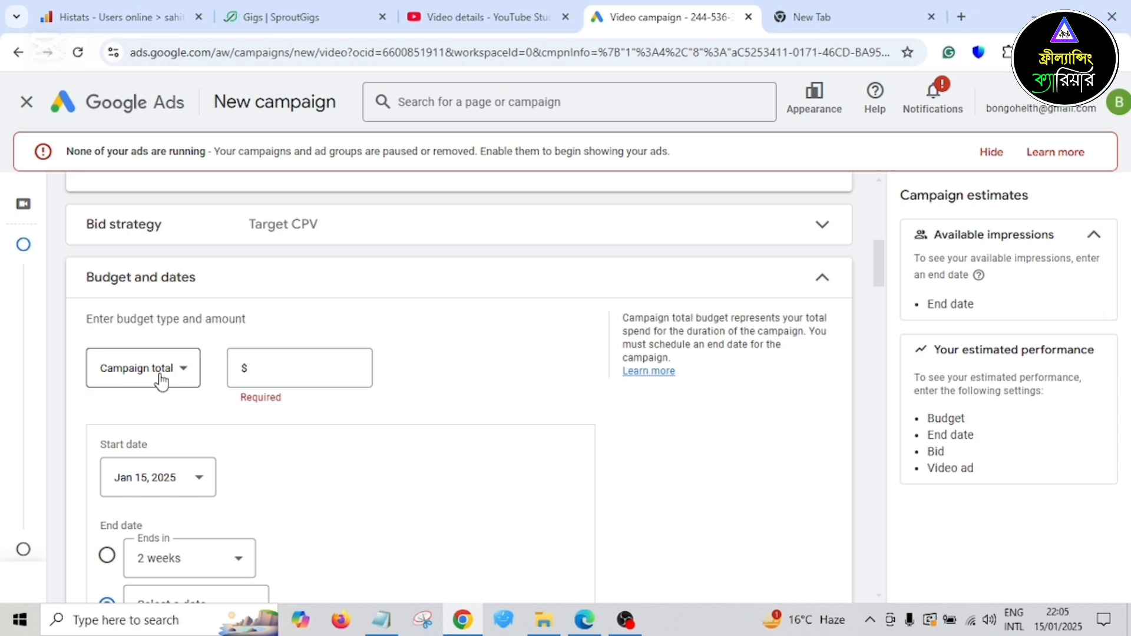
click(160, 382)
click(130, 392)
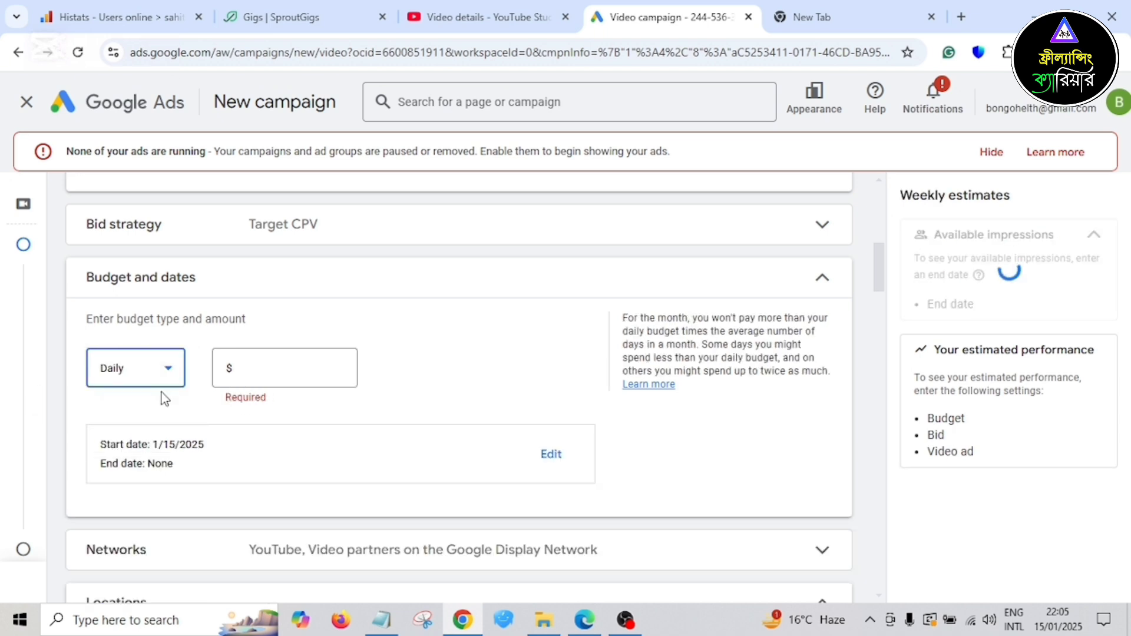
click(245, 369)
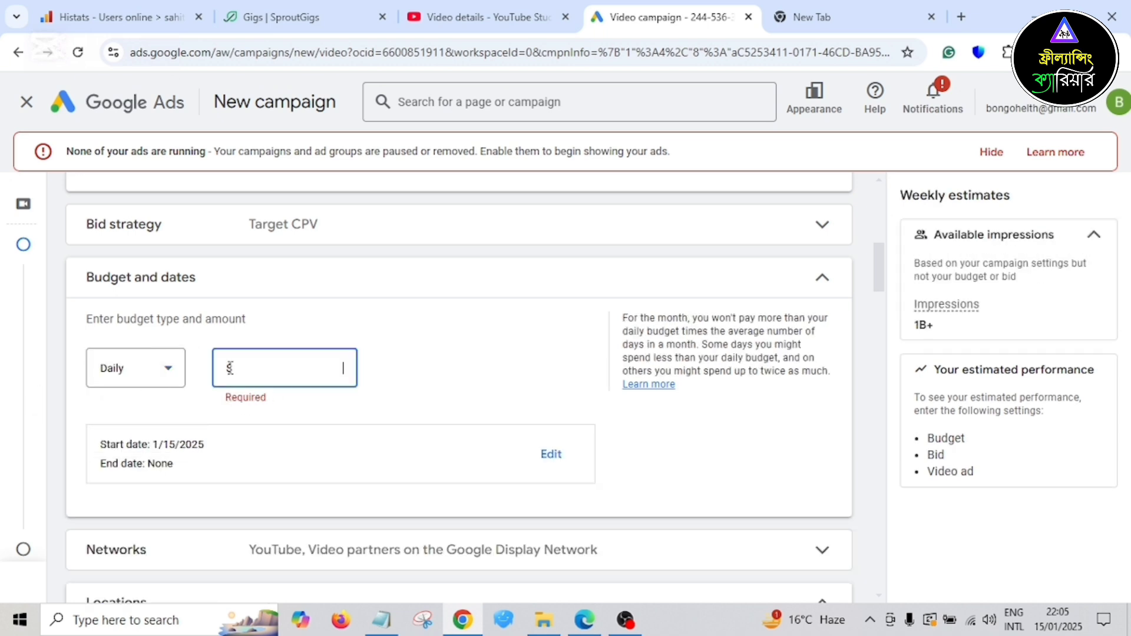
text(10.00)
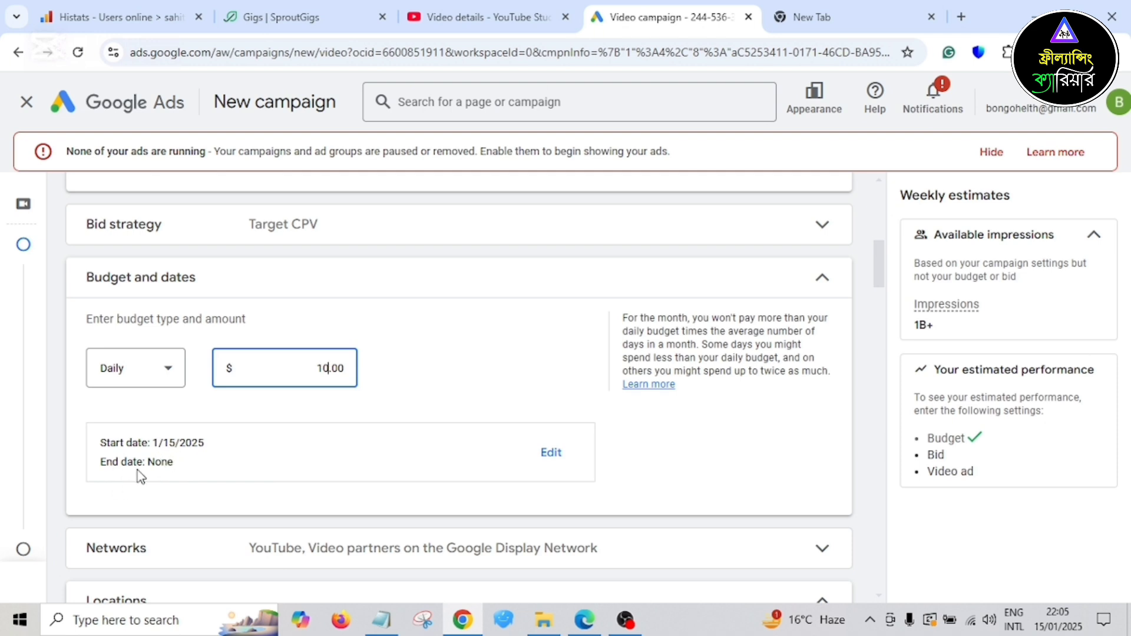
- Edit the campaign dates and set the end date to Feb 17, 2025
click(549, 454)
scroll(318, 468, down, 2)
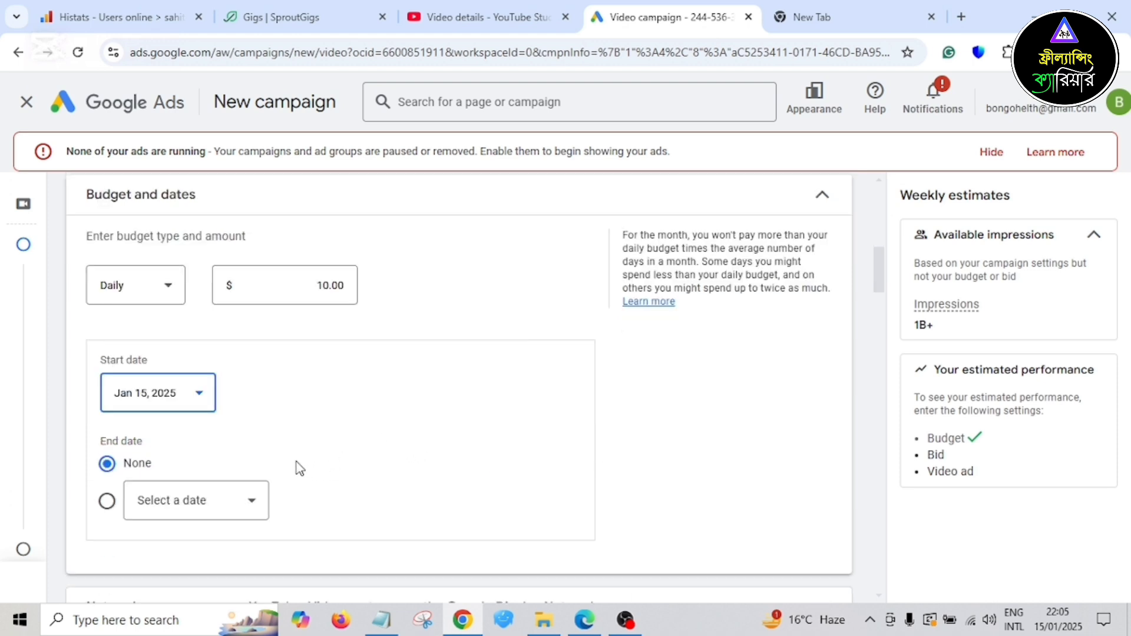
click(187, 517)
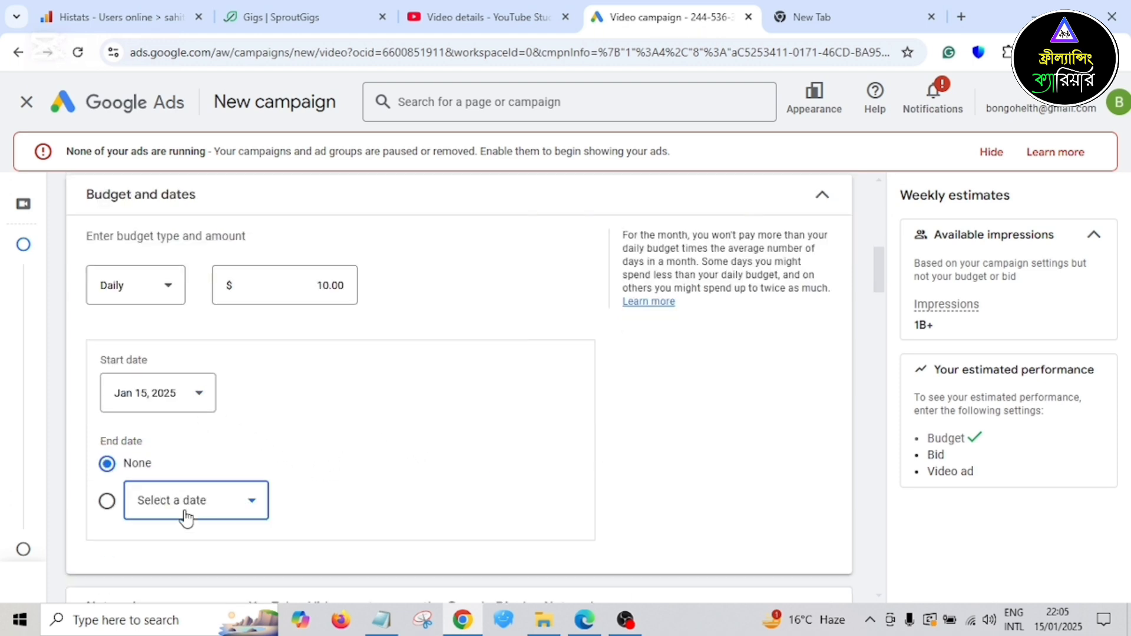
click(187, 518)
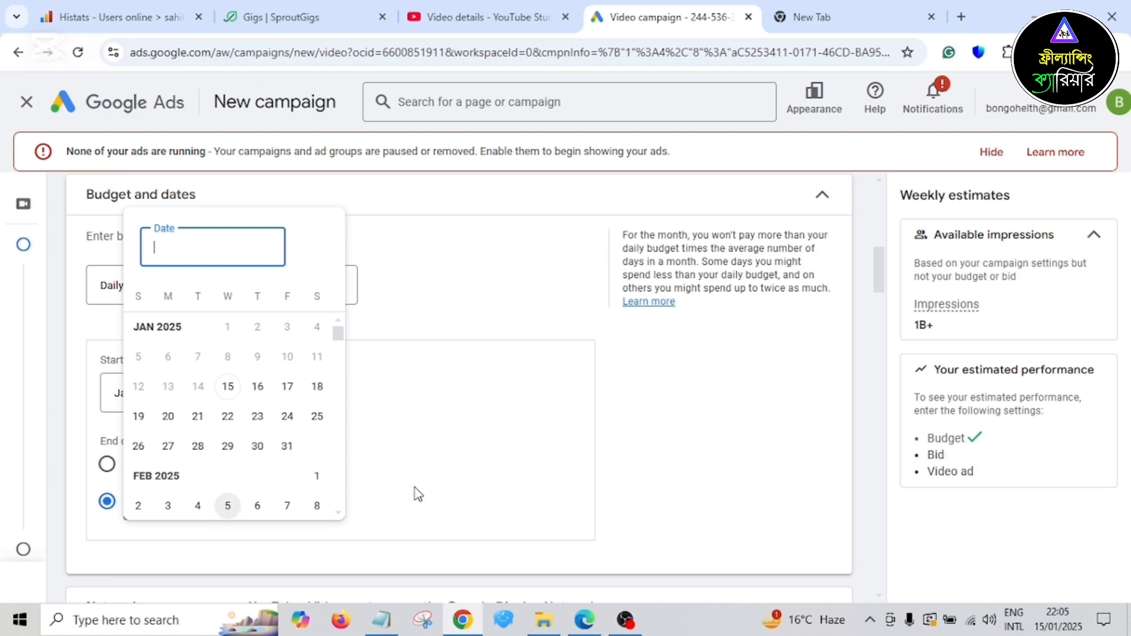
click(108, 466)
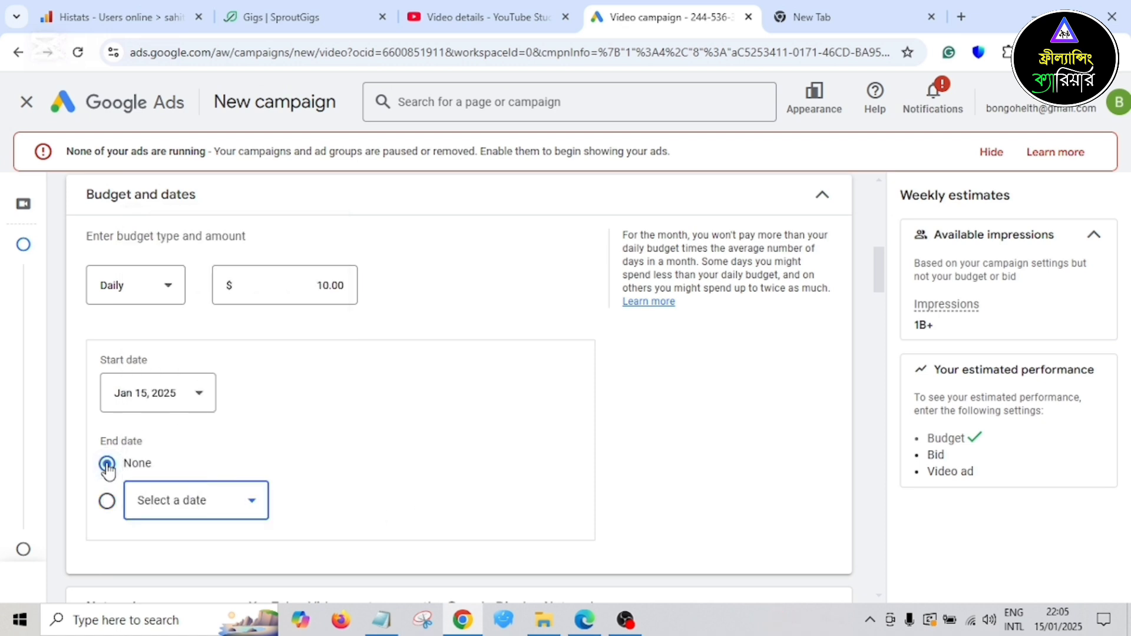
click(155, 498)
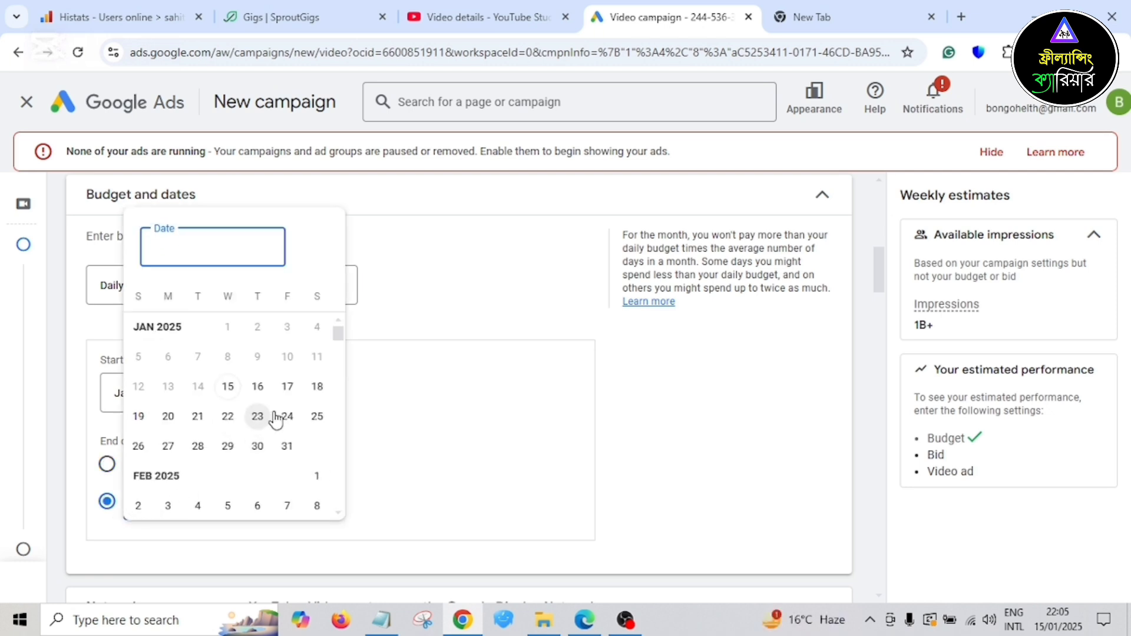
scroll(306, 452, down, 2)
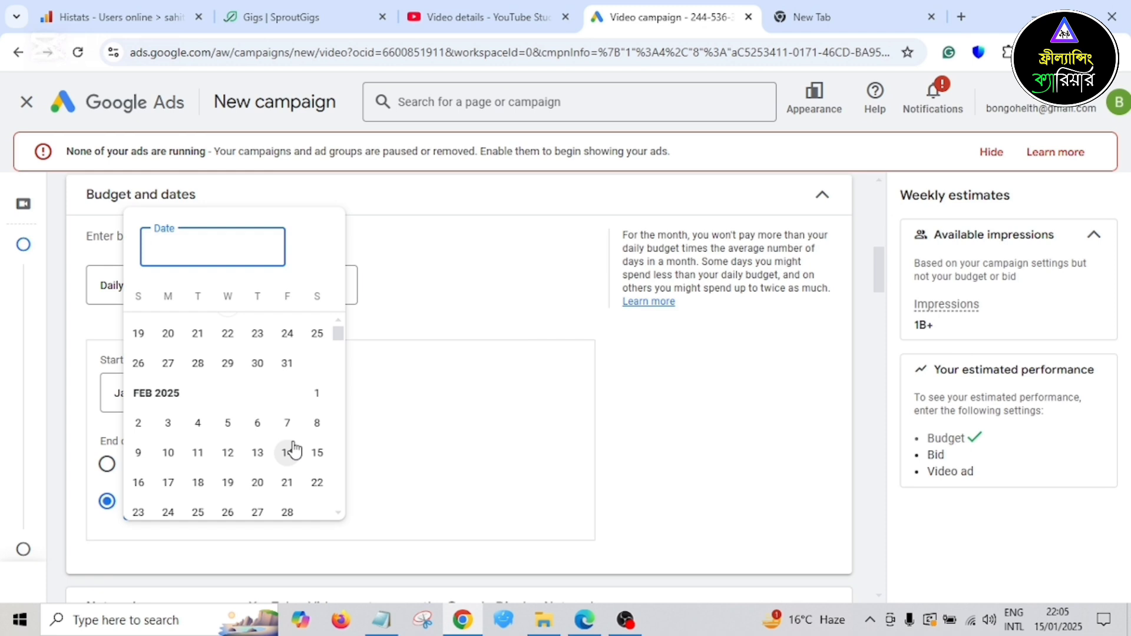
scroll(293, 451, down, 2)
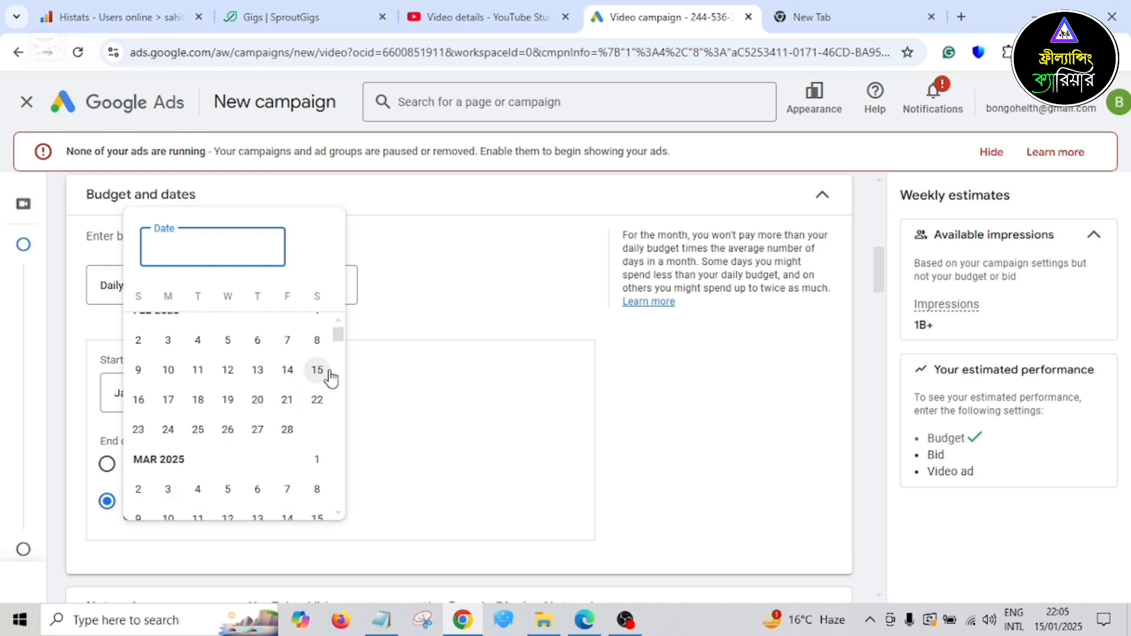
click(168, 400)
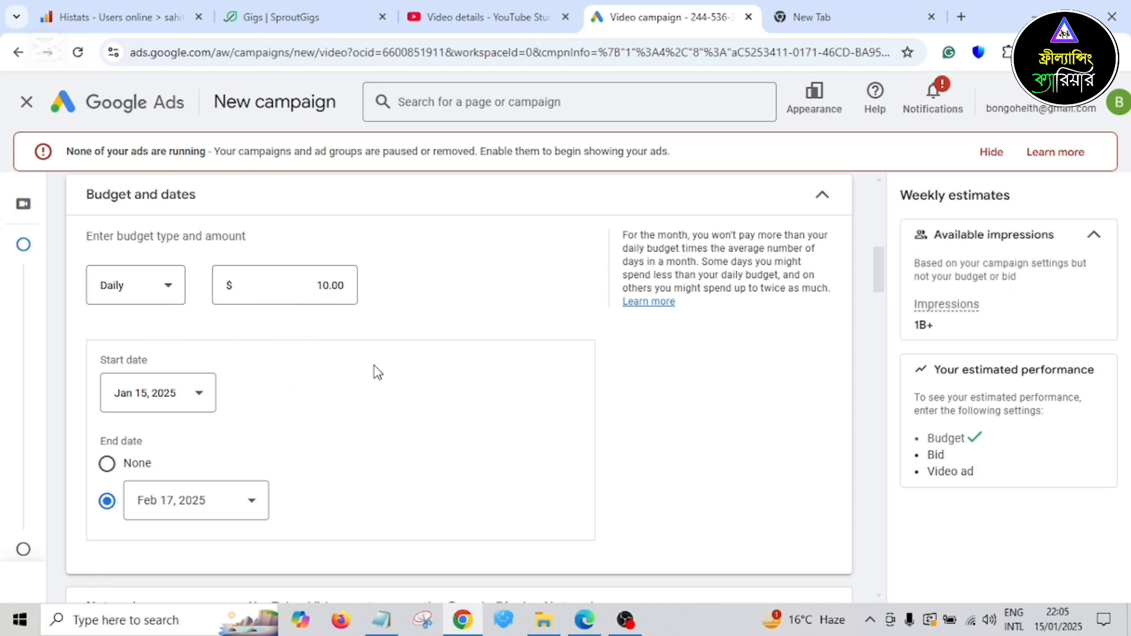
- Expand the campaign's Networks settings and review the YouTube, Google TV and Google Display Network video partner options
scroll(506, 414, down, 3)
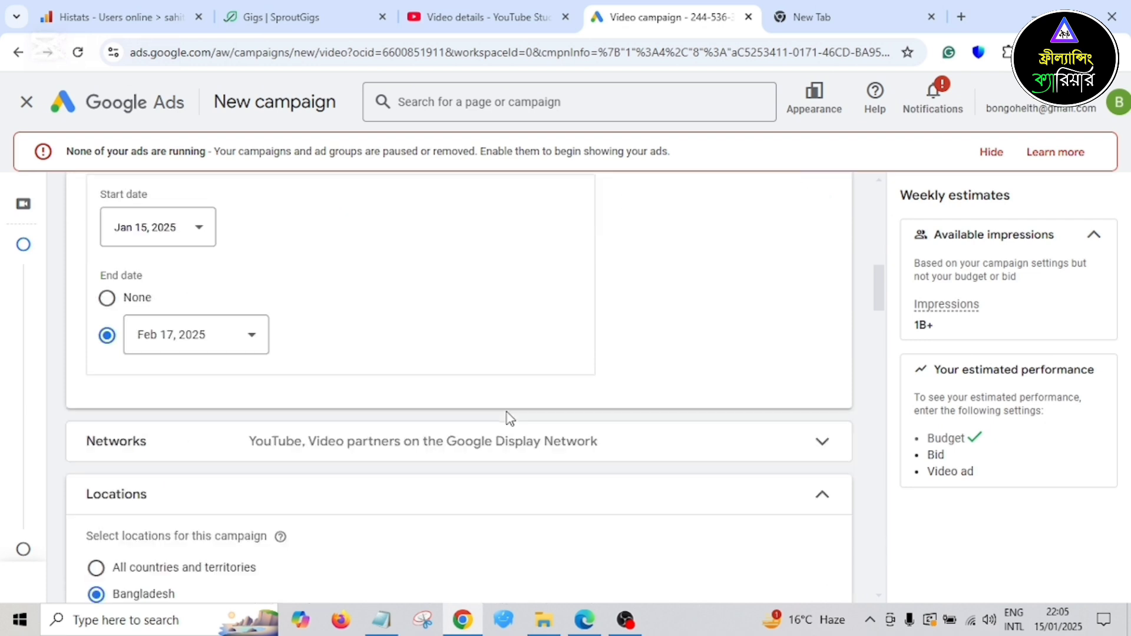
scroll(493, 408, down, 1)
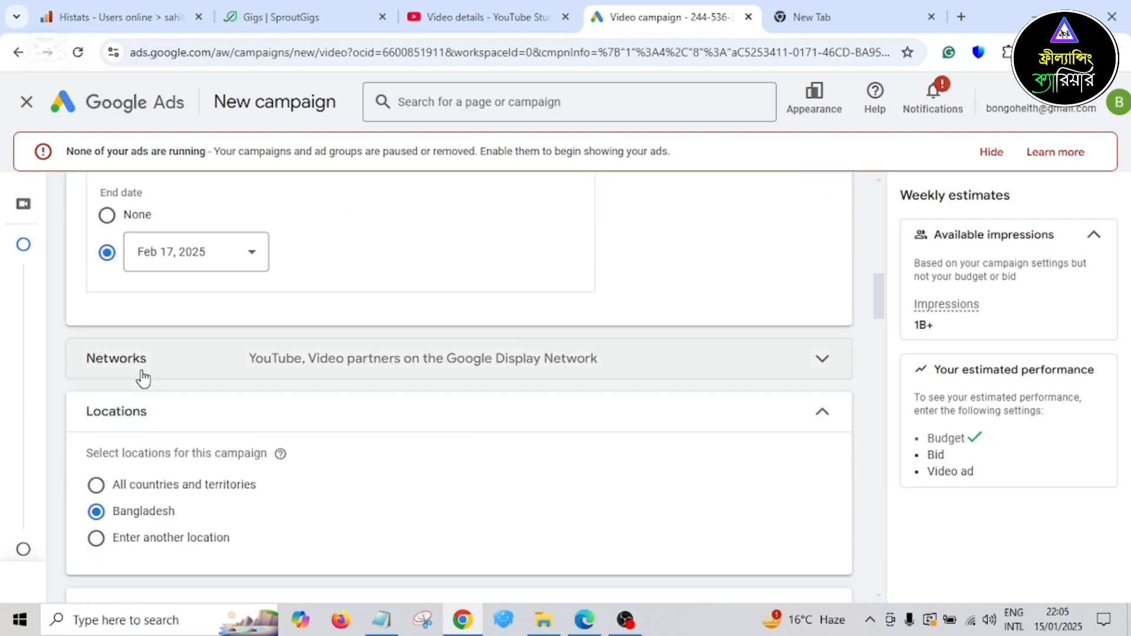
click(625, 374)
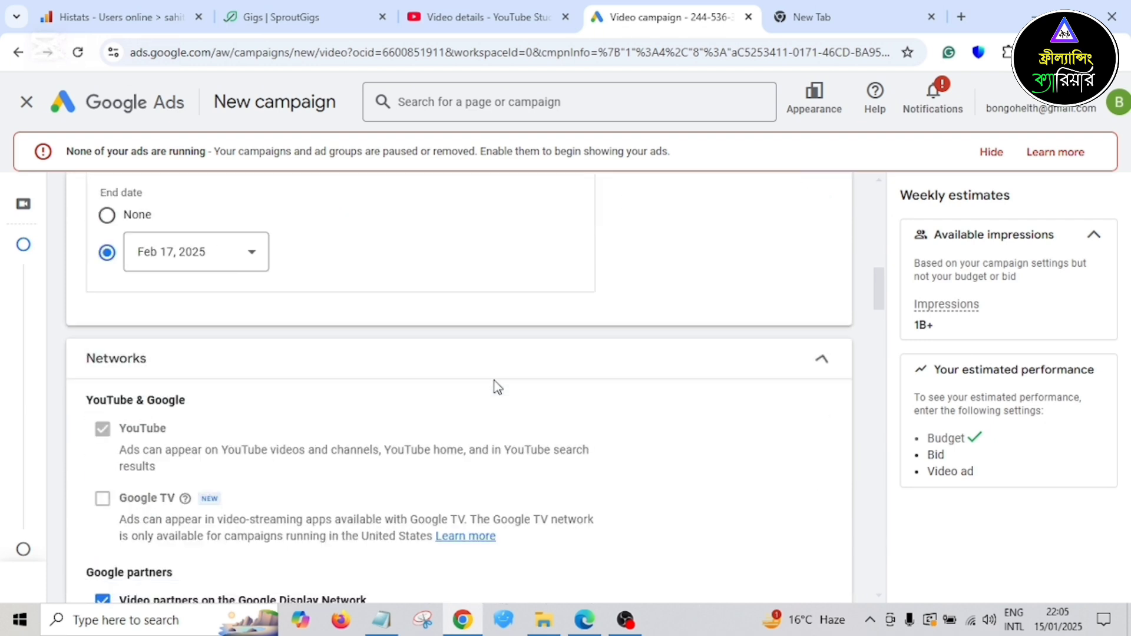
scroll(475, 398, down, 1)
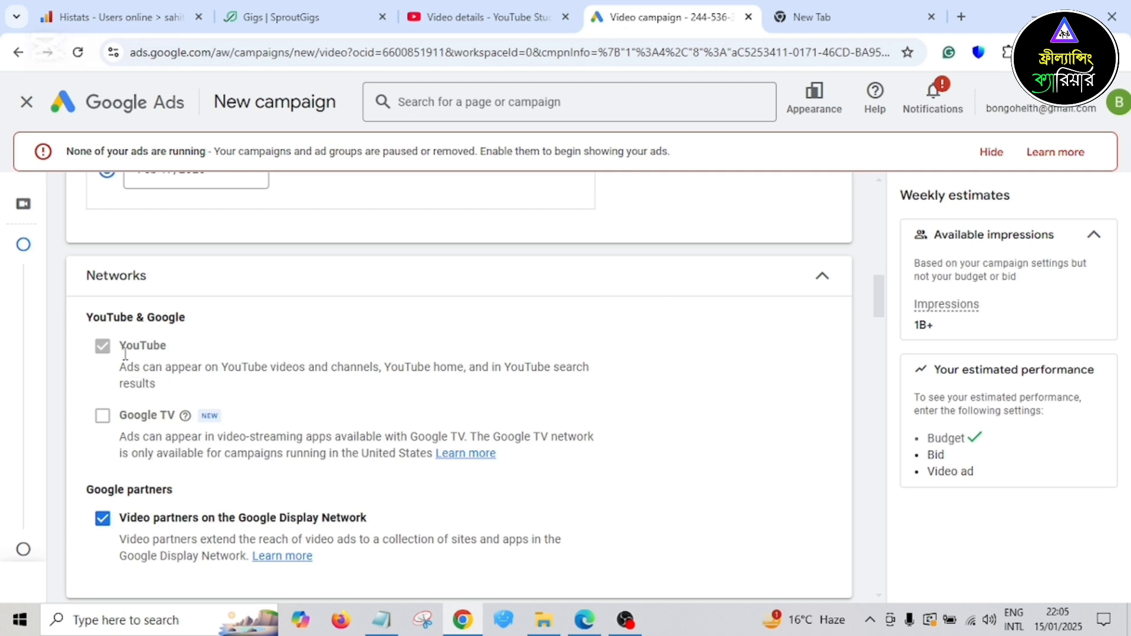
click(102, 416)
scroll(682, 446, down, 1)
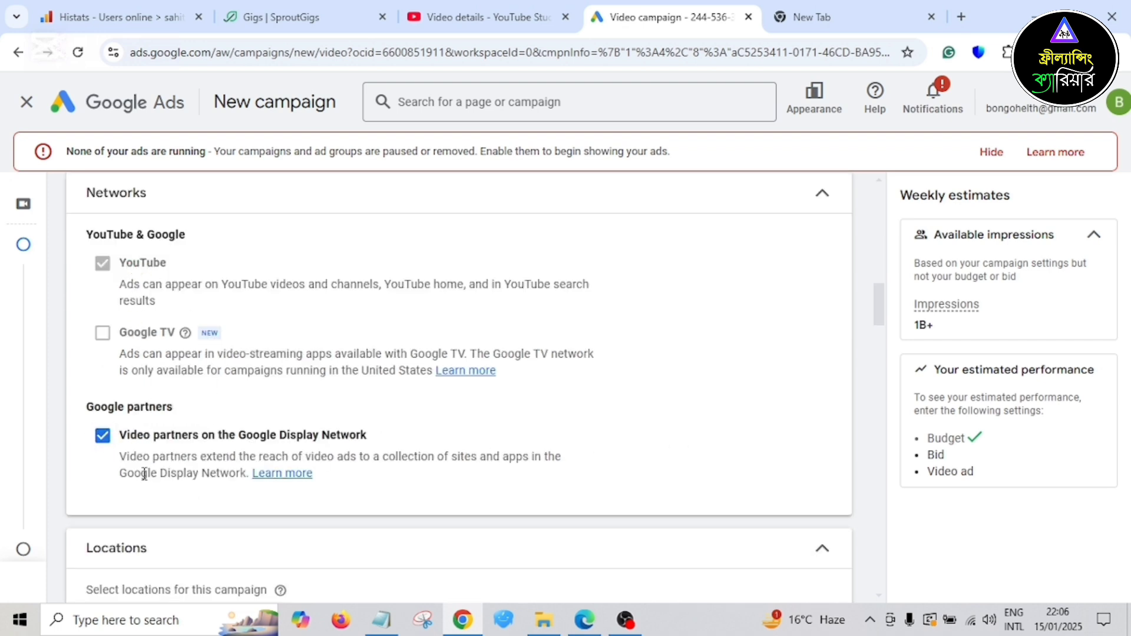
- Set the campaign's location targeting to All countries and territories
scroll(429, 487, down, 1)
scroll(448, 473, down, 1)
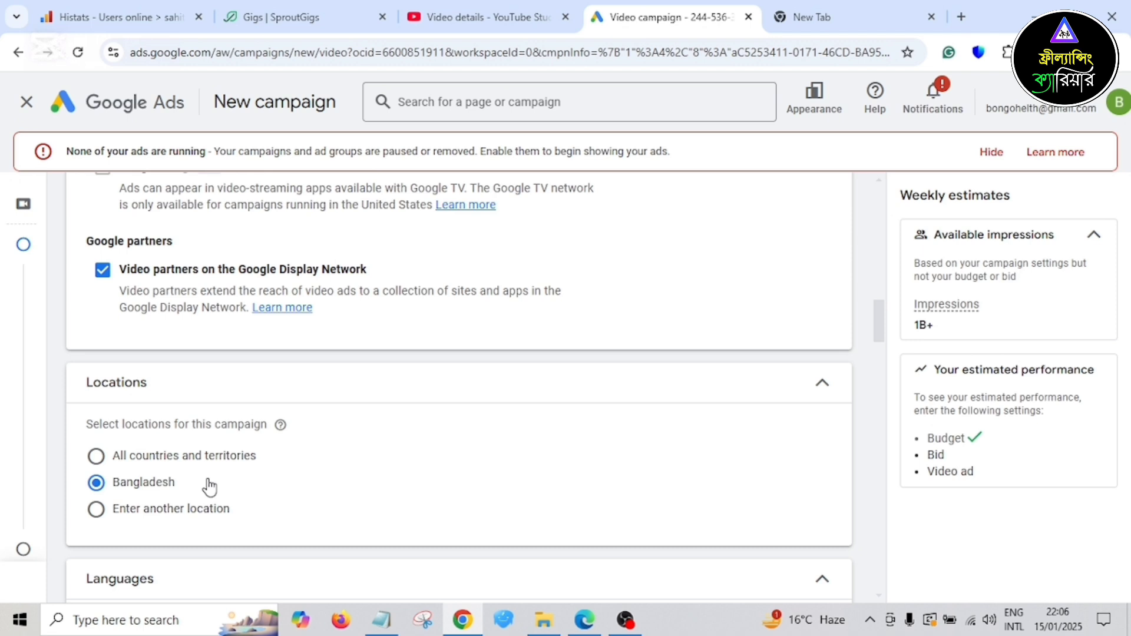
click(96, 457)
- Select Bengali and English as the languages the campaign's customers speak
scroll(209, 474, down, 3)
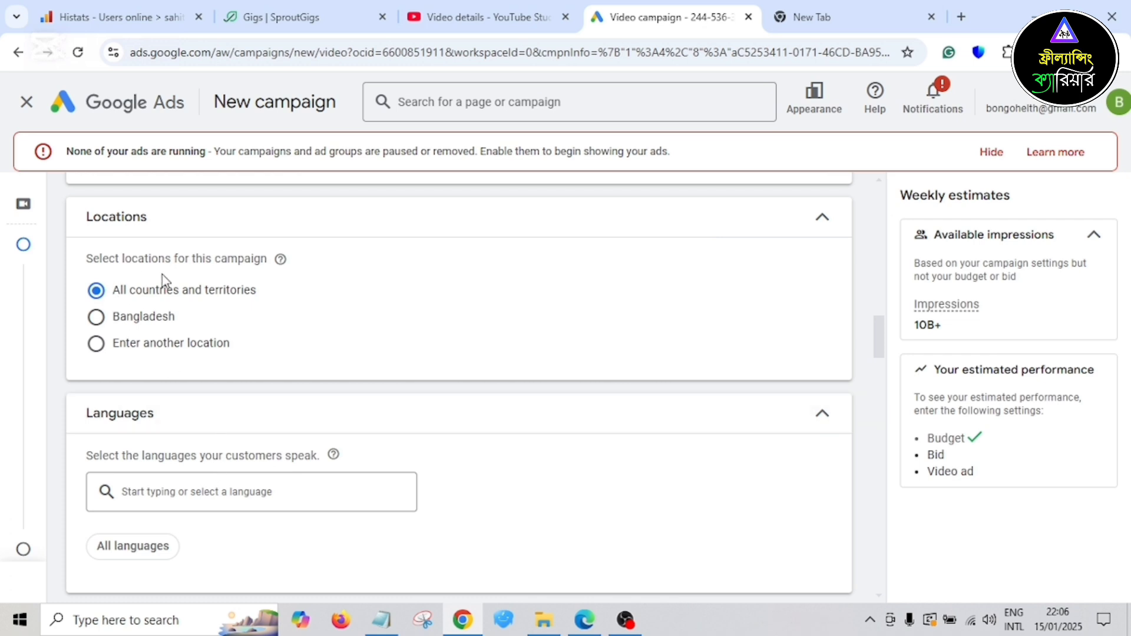
scroll(345, 380, down, 2)
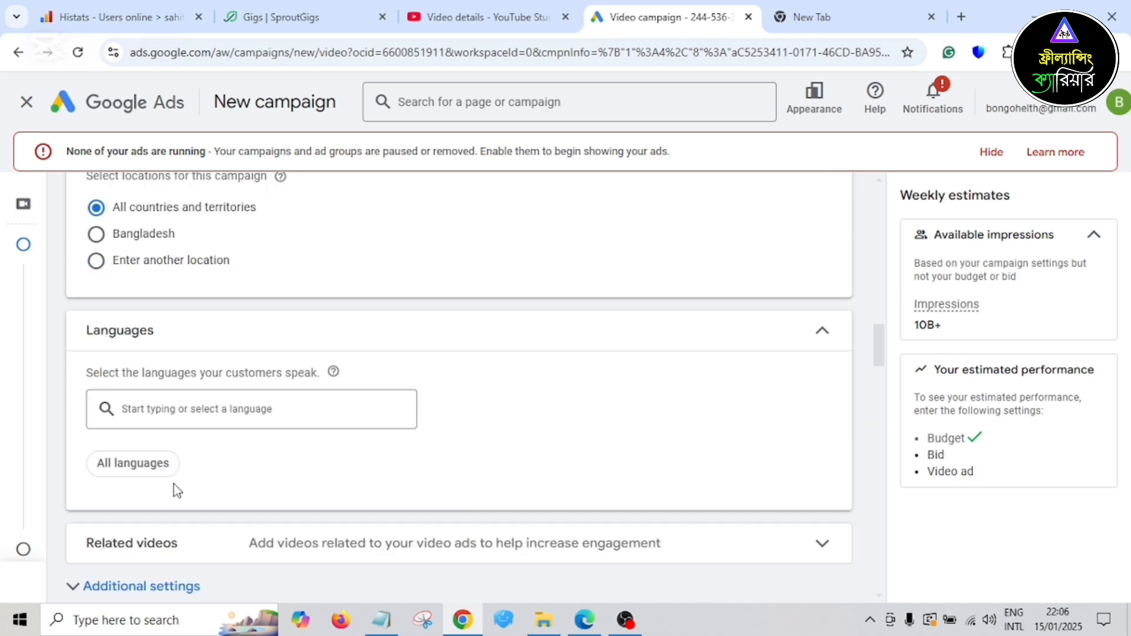
click(157, 413)
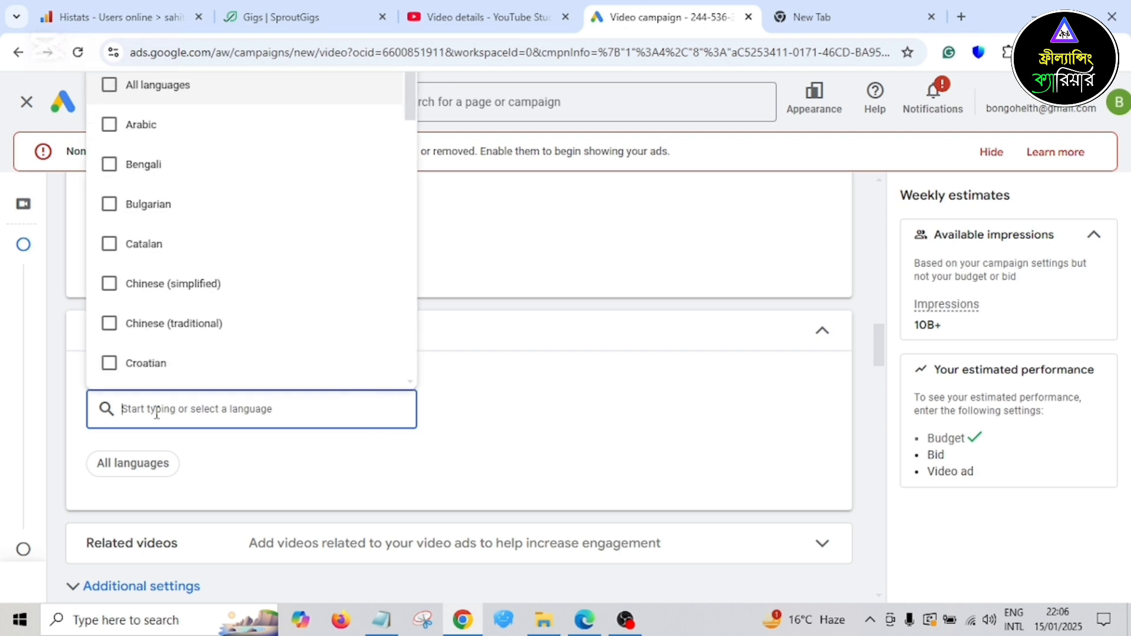
click(109, 165)
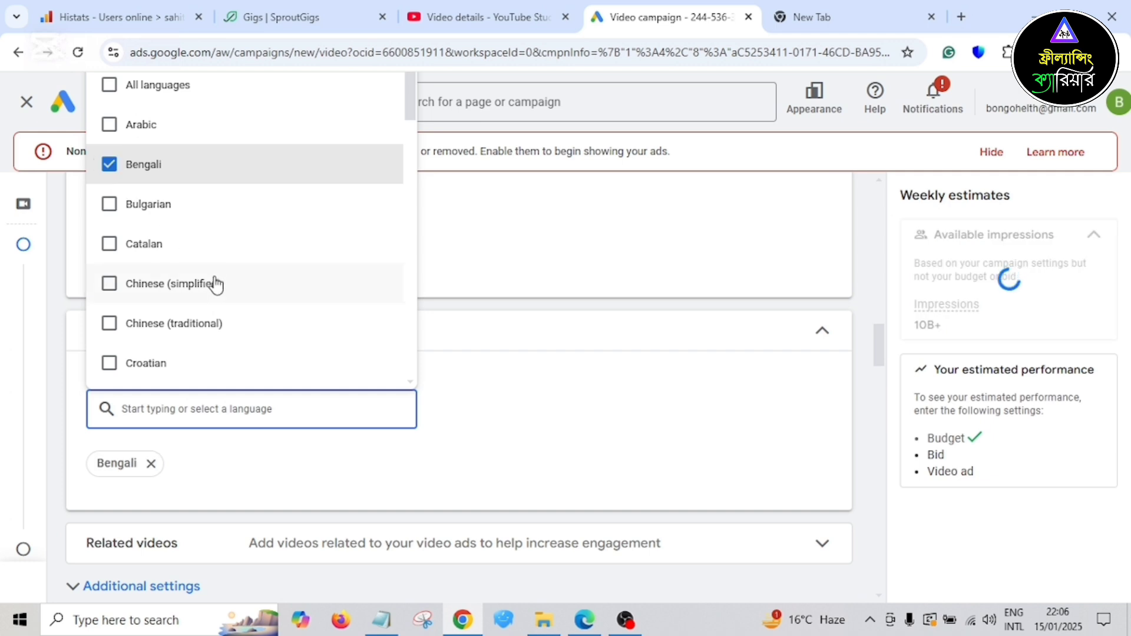
scroll(218, 286, down, 1)
scroll(218, 286, down, 1)
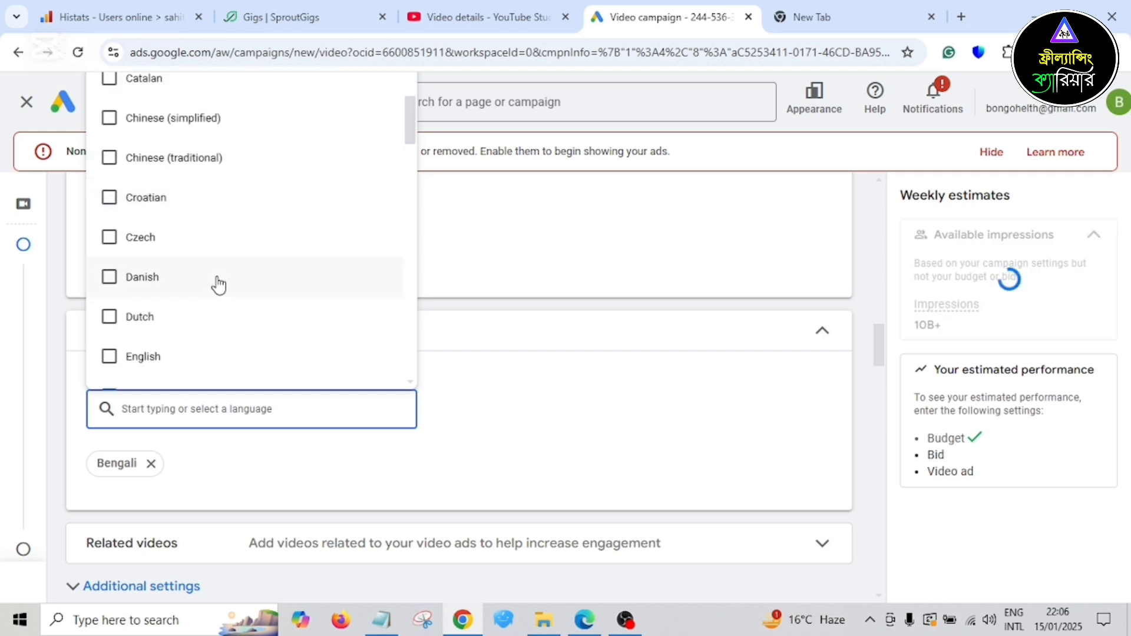
click(108, 358)
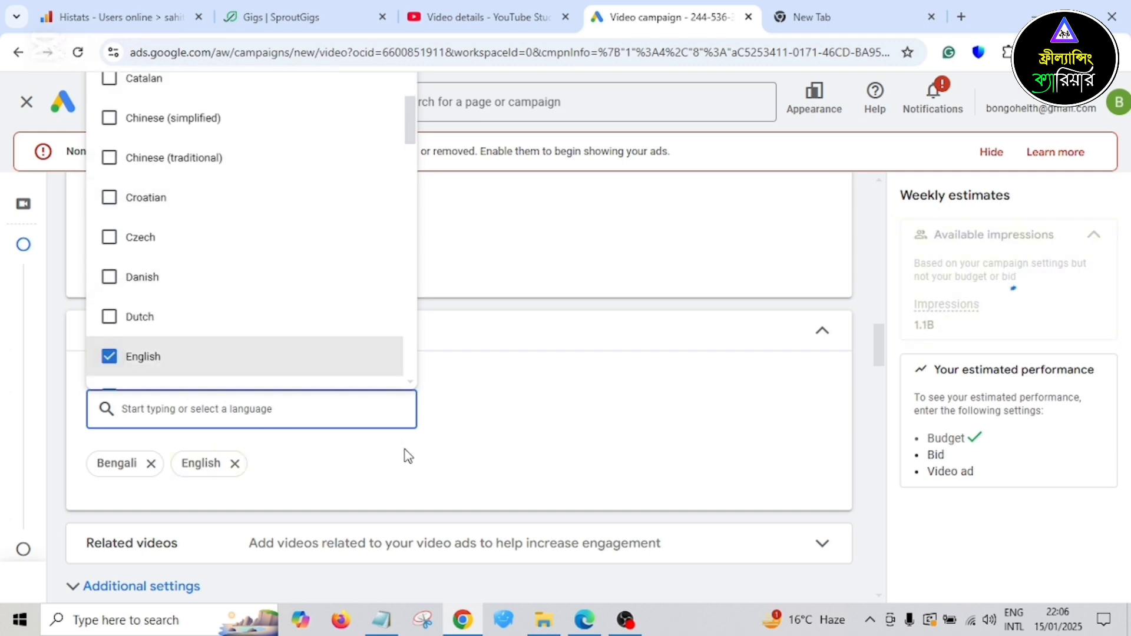
click(360, 451)
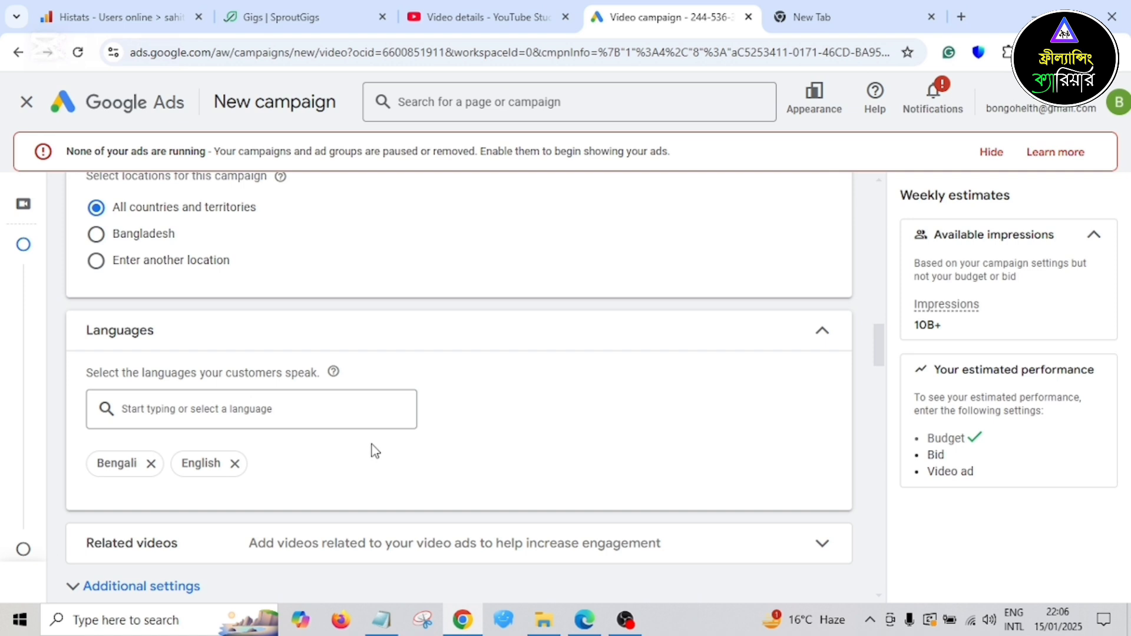
- Expand the Related videos settings and start adding related videos to the campaign
scroll(375, 451, down, 1)
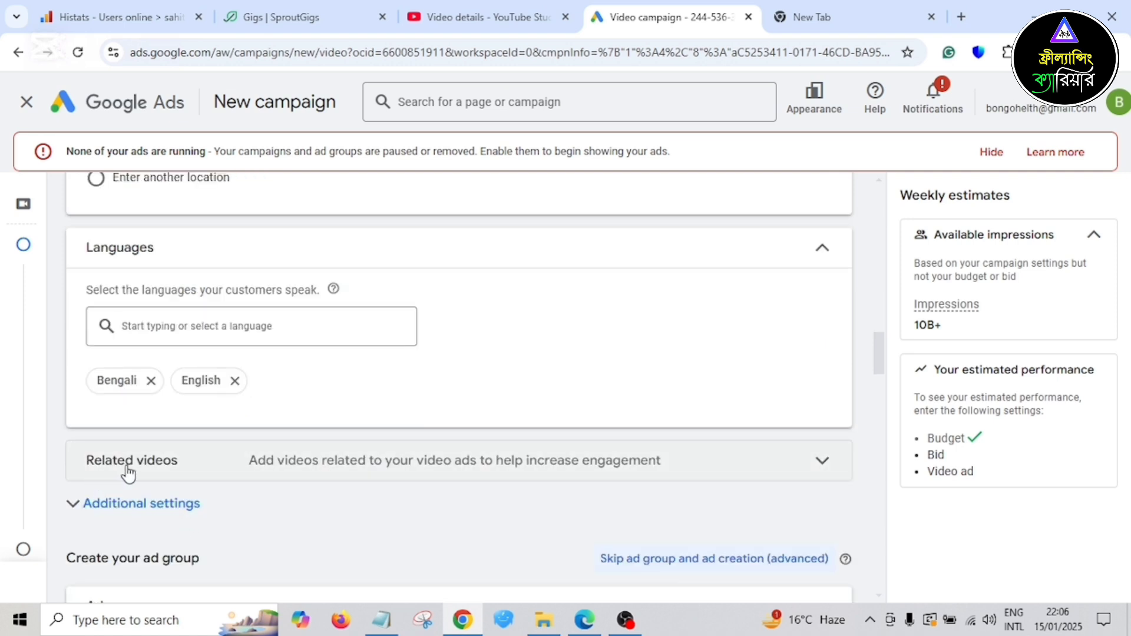
click(518, 470)
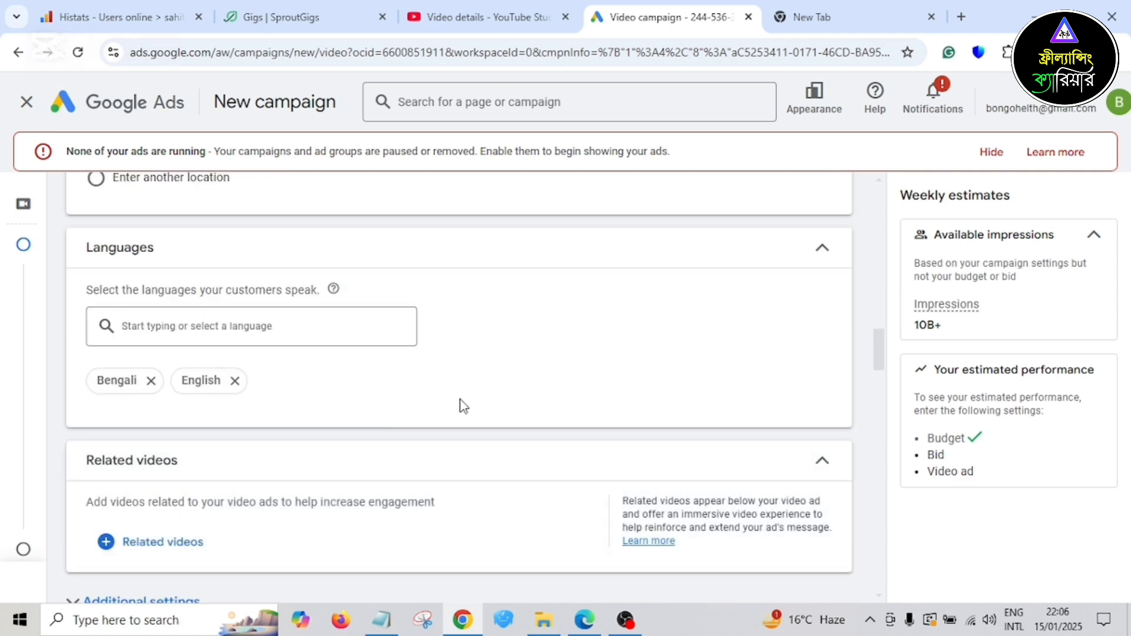
scroll(464, 407, down, 3)
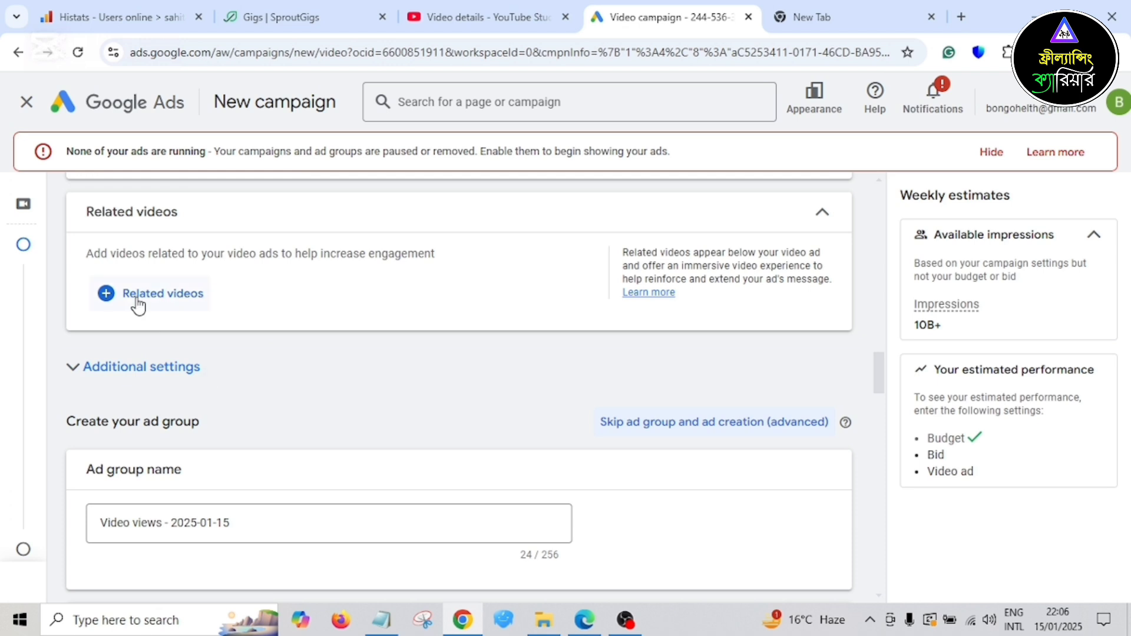
click(139, 302)
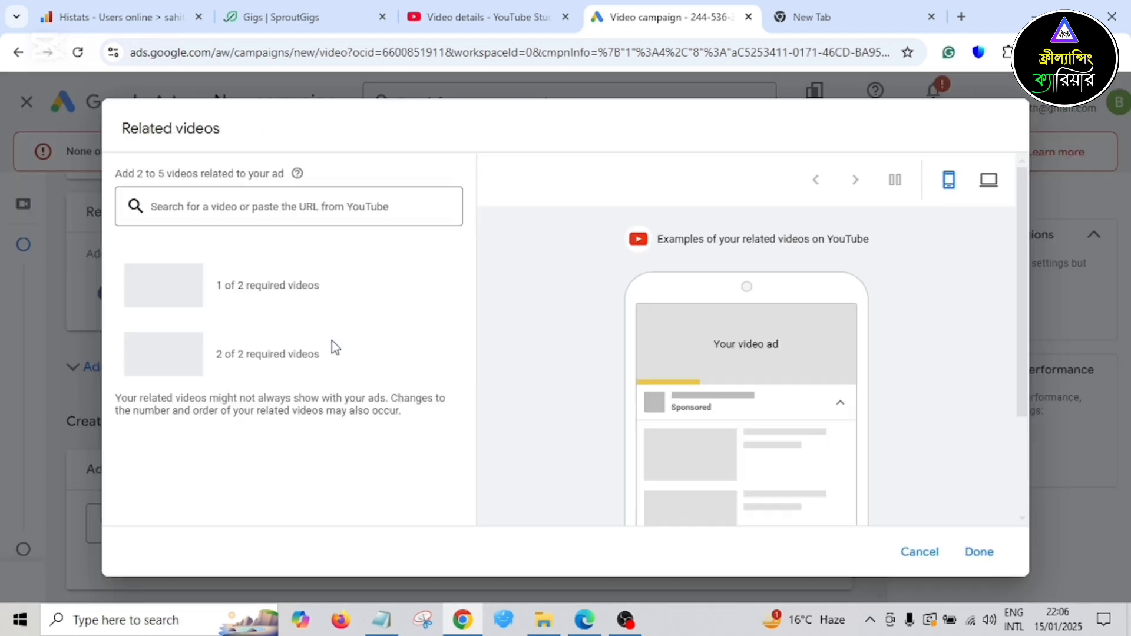
- Examine the example preview of related videos for mobile and desktop, ending on the mobile view
scroll(741, 331, down, 2)
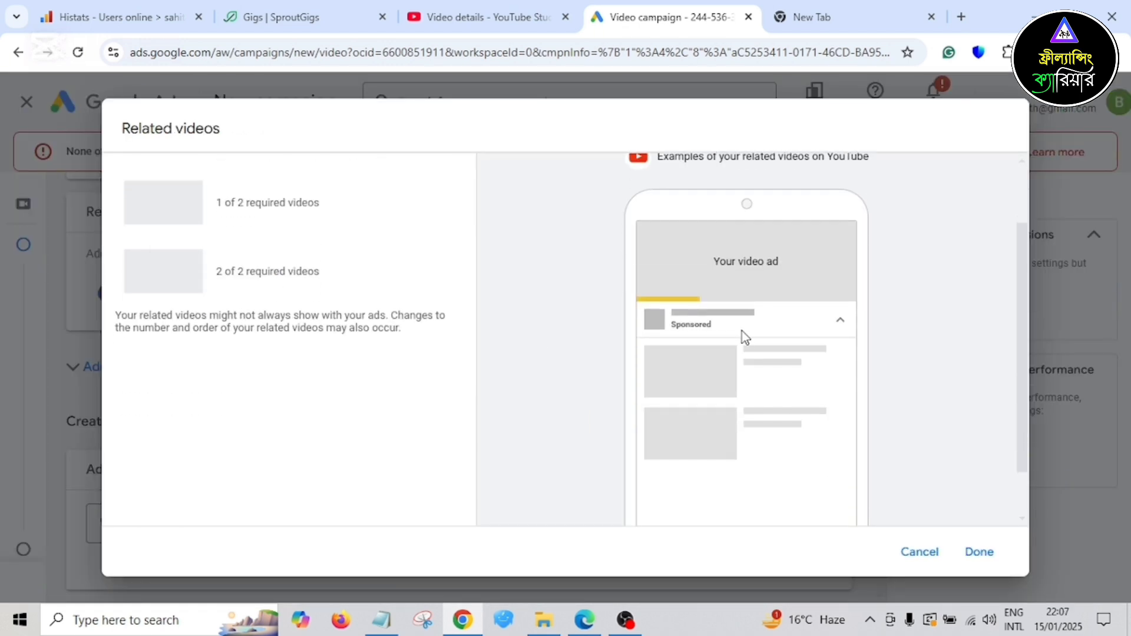
scroll(746, 335, up, 2)
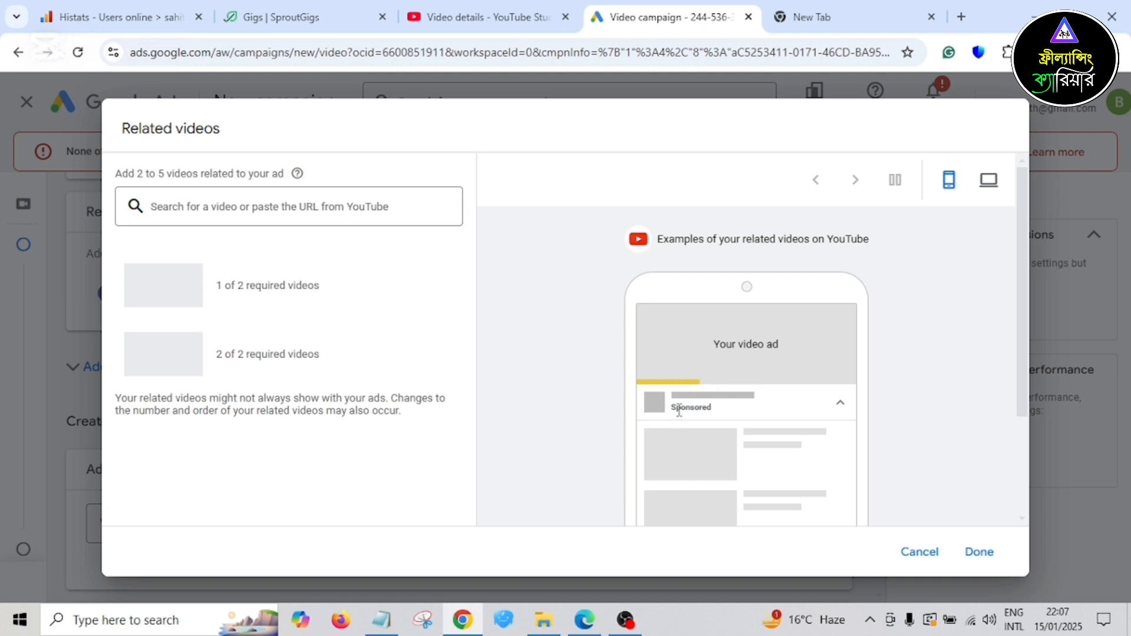
click(984, 184)
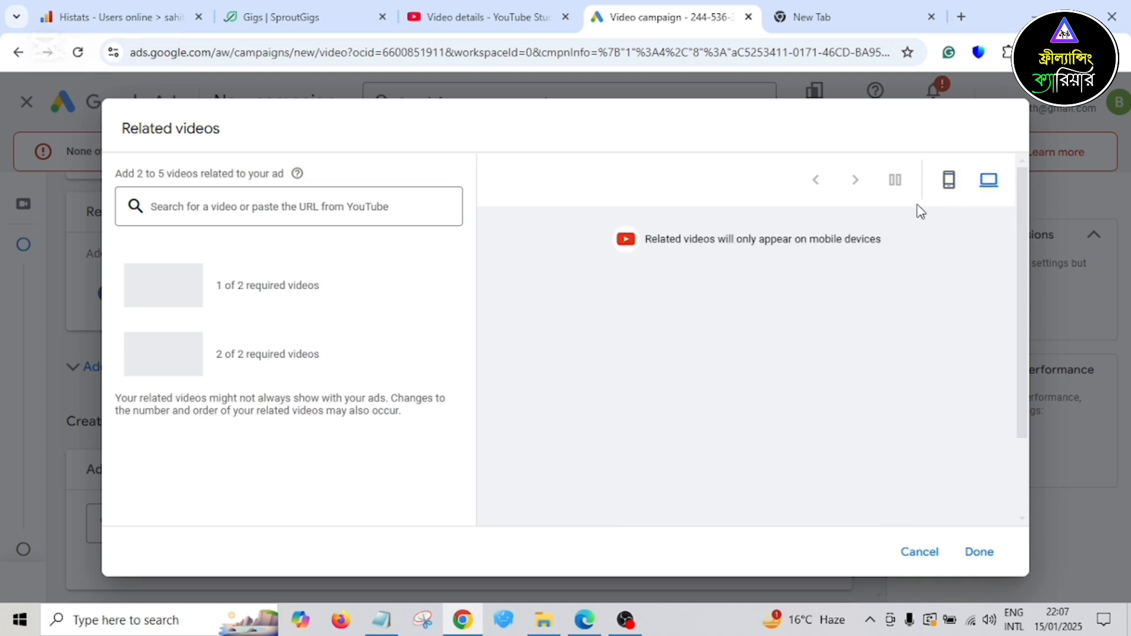
click(938, 182)
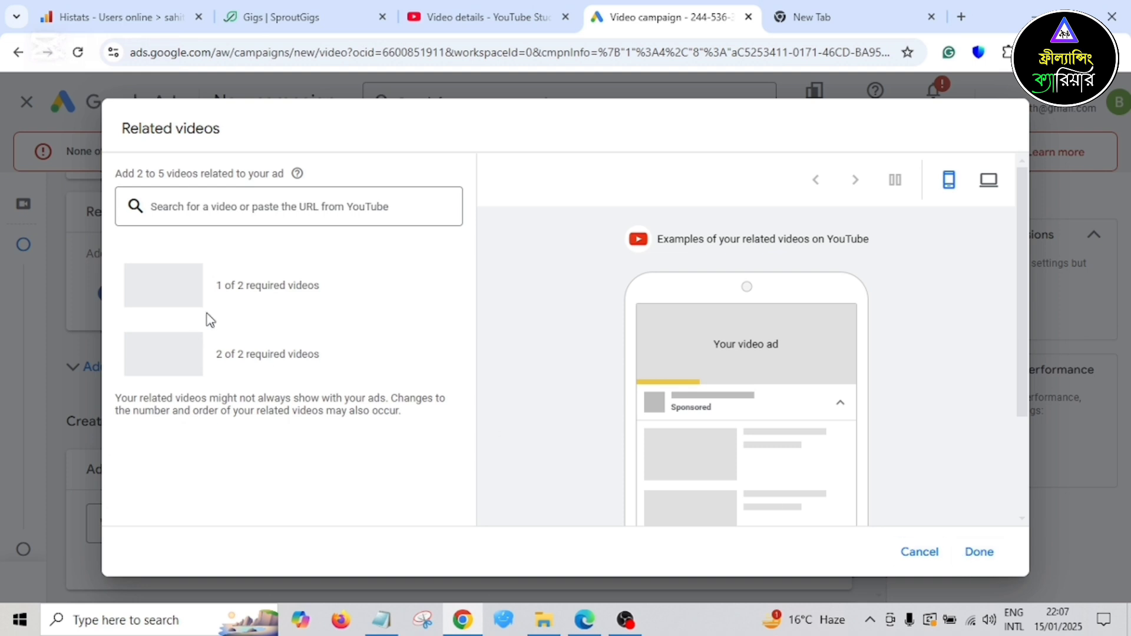
- Switch to YouTube Studio, open the details of the 21:48 Google AdSense earnings video from the channel content and copy its video link
click(240, 201)
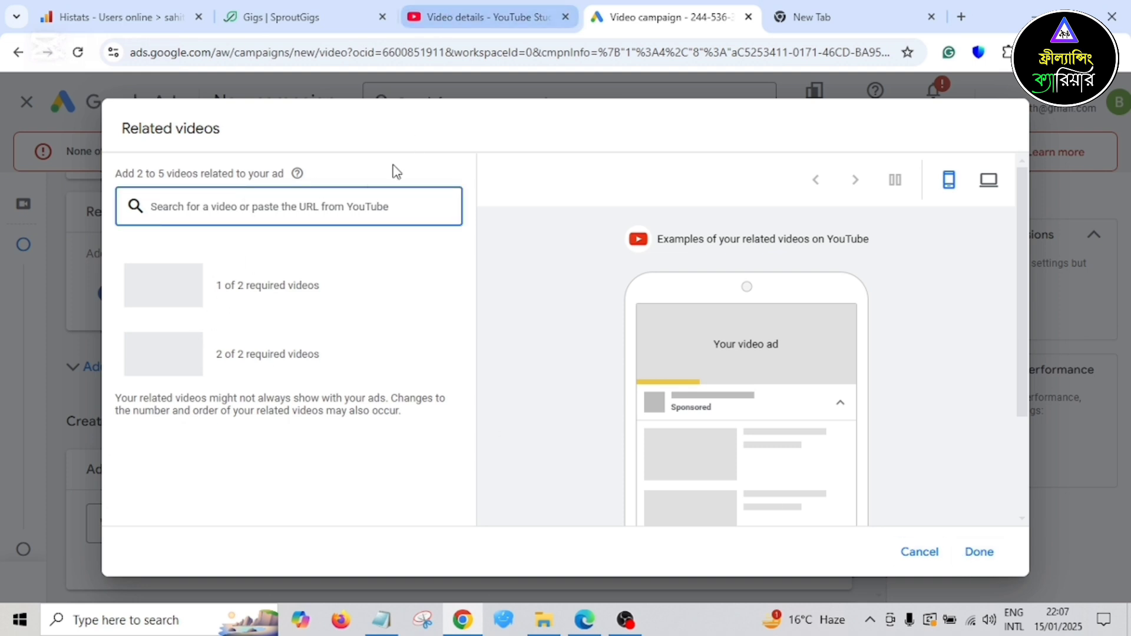
click(488, 15)
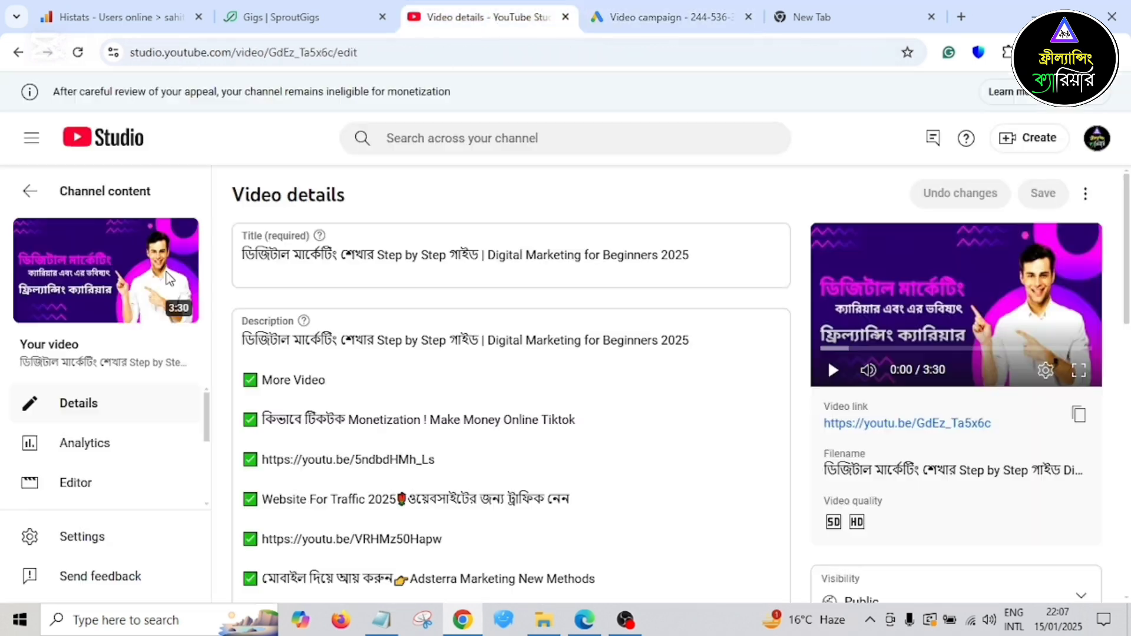
click(30, 194)
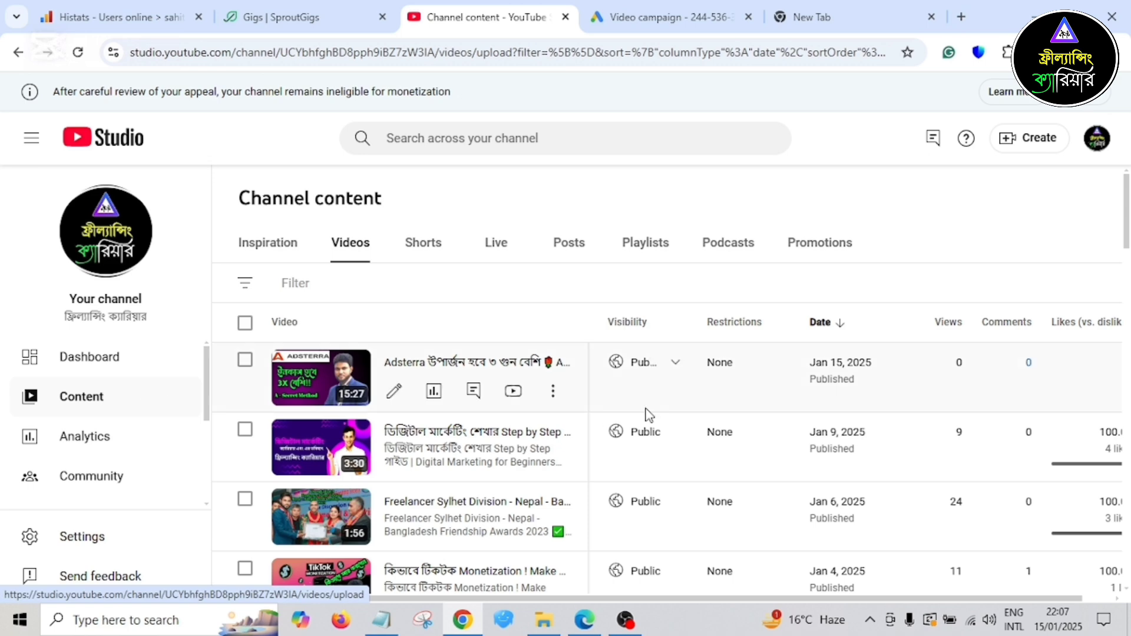
scroll(648, 415, down, 5)
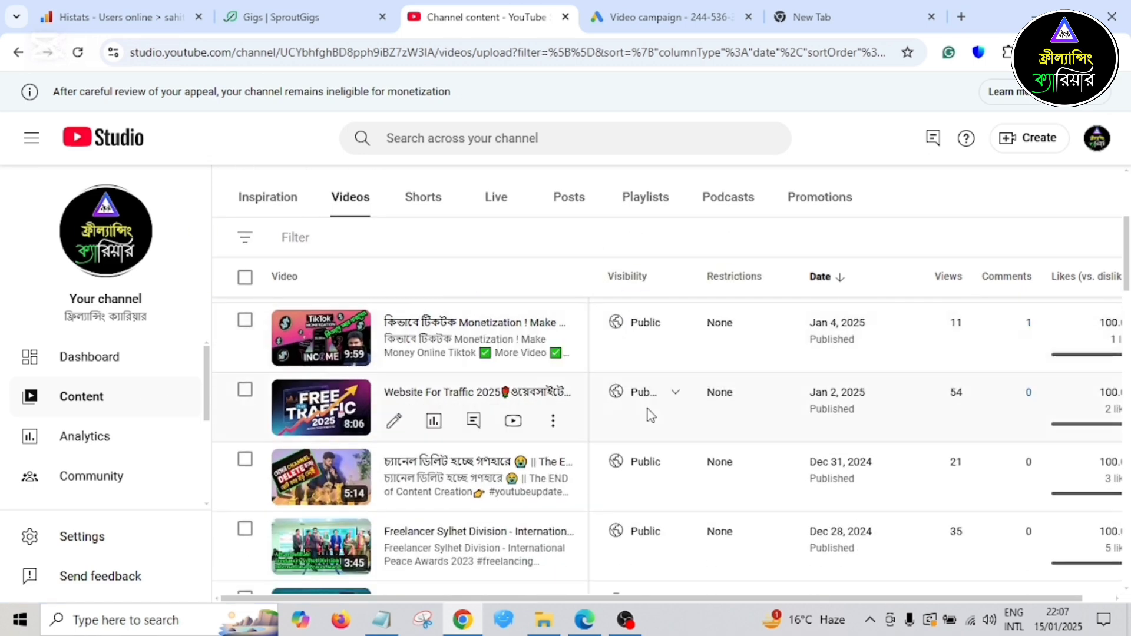
scroll(648, 415, down, 6)
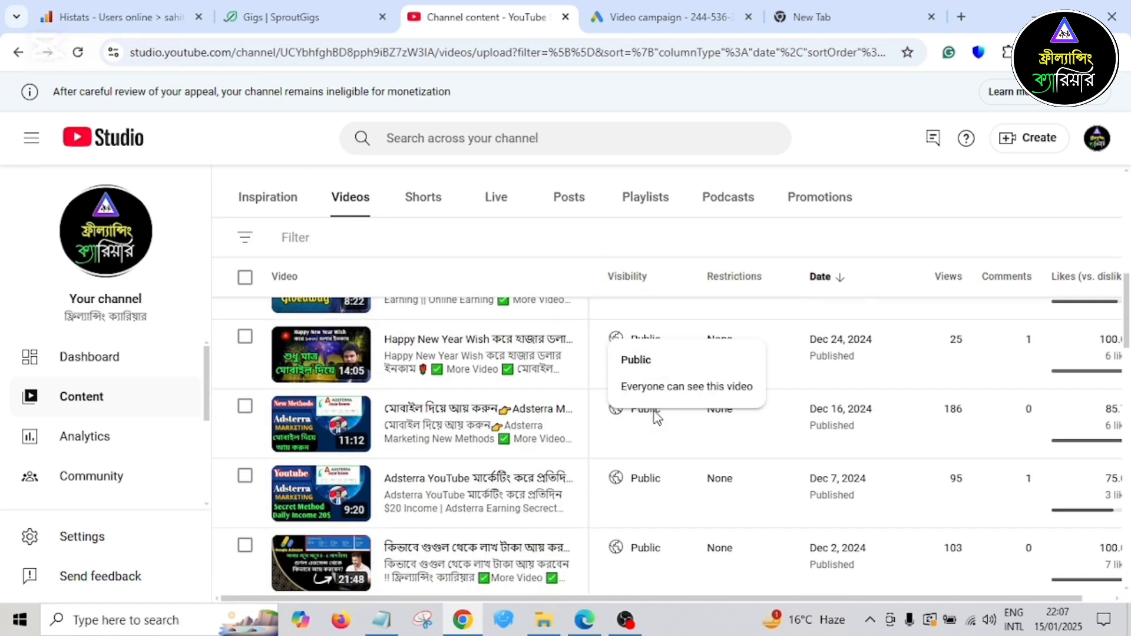
scroll(654, 417, down, 1)
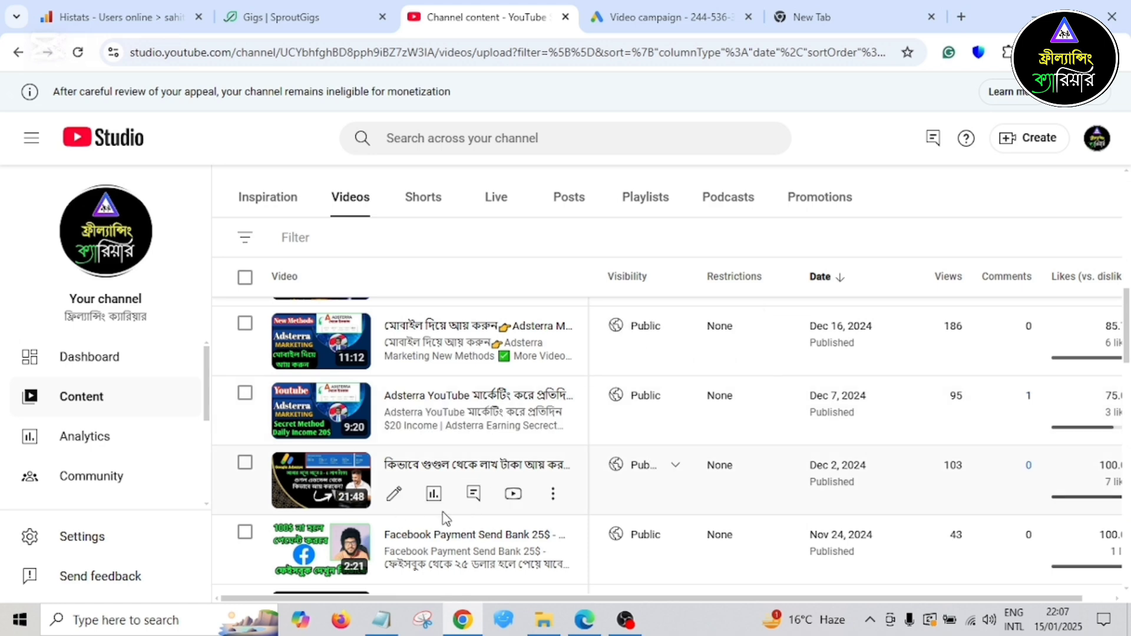
click(393, 494)
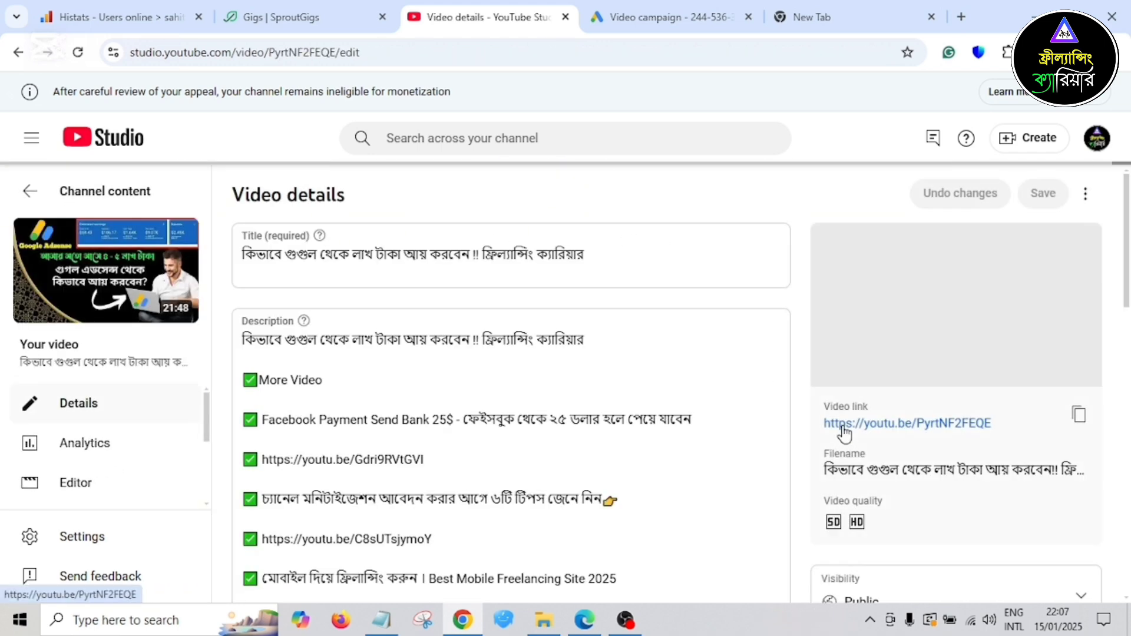
click(1079, 415)
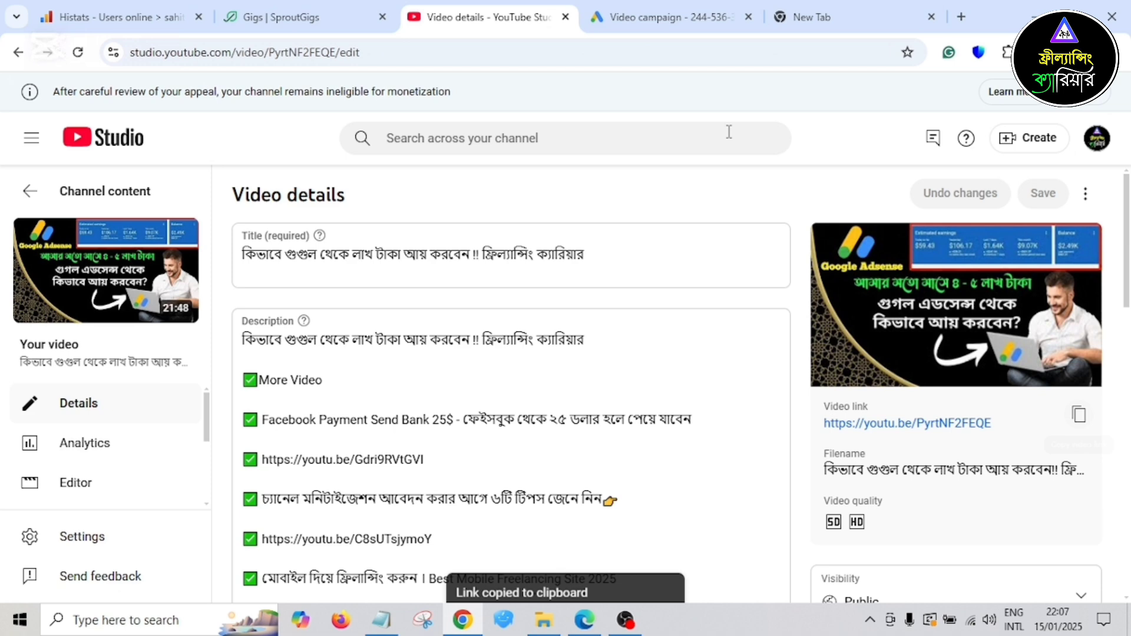
click(659, 23)
right_click(197, 204)
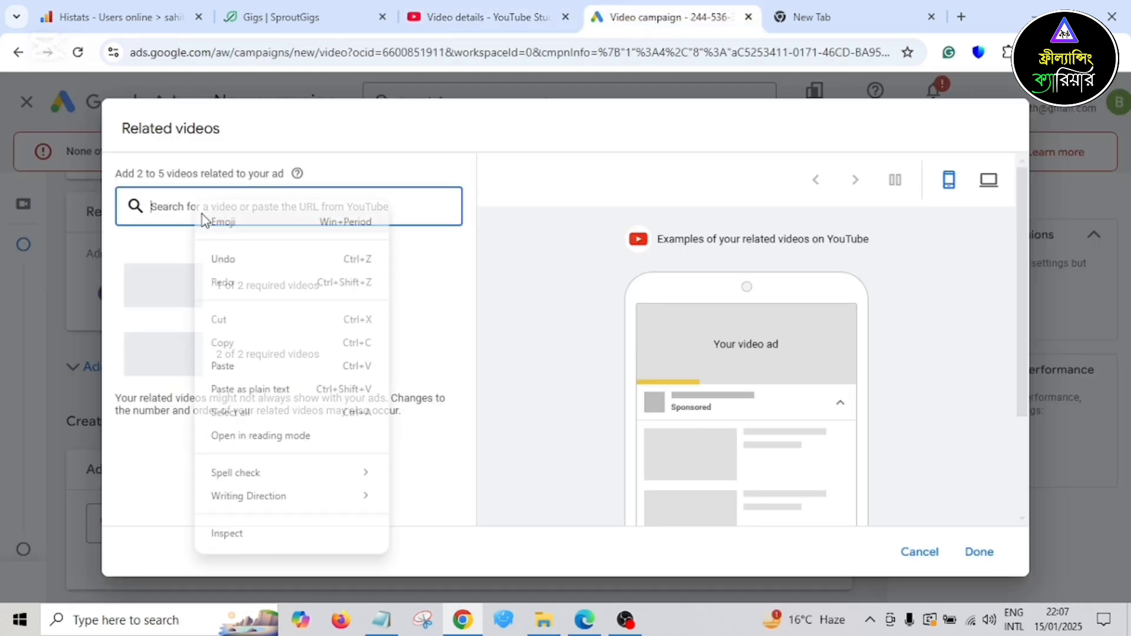
click(234, 366)
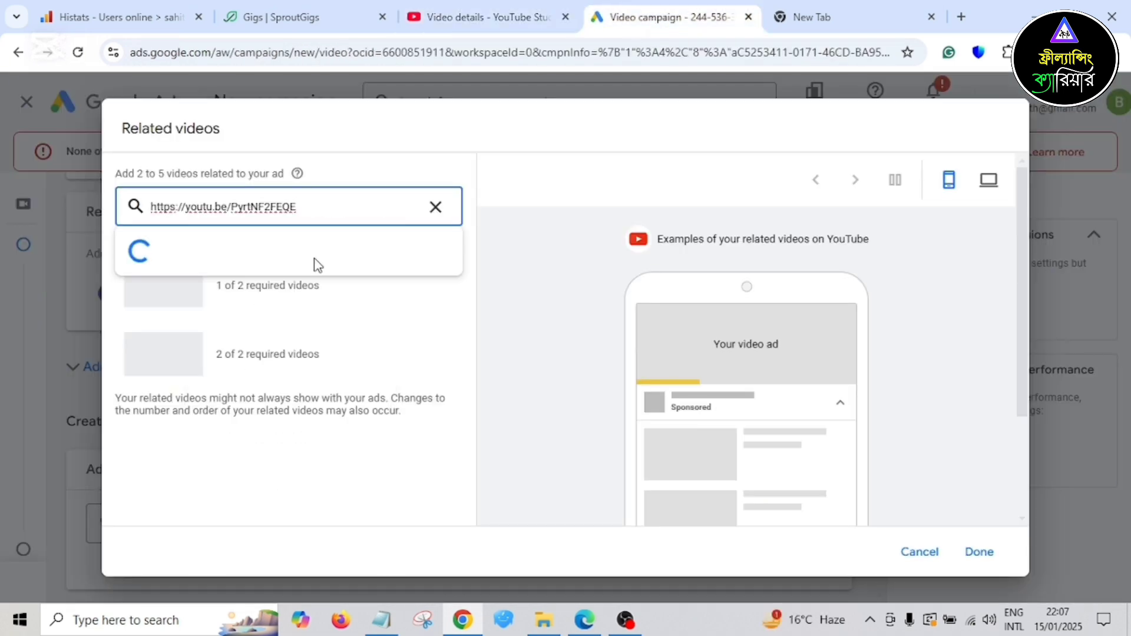
click(315, 268)
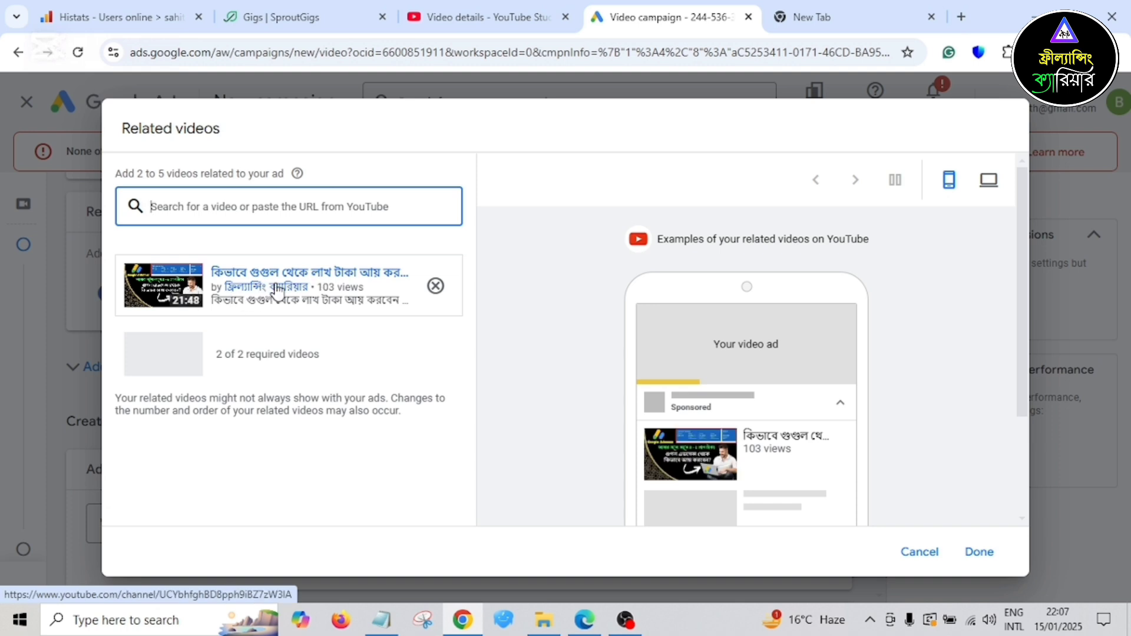
- Check how the added related video appears in the ad preview, comparing the desktop and mobile views
scroll(1018, 444, down, 2)
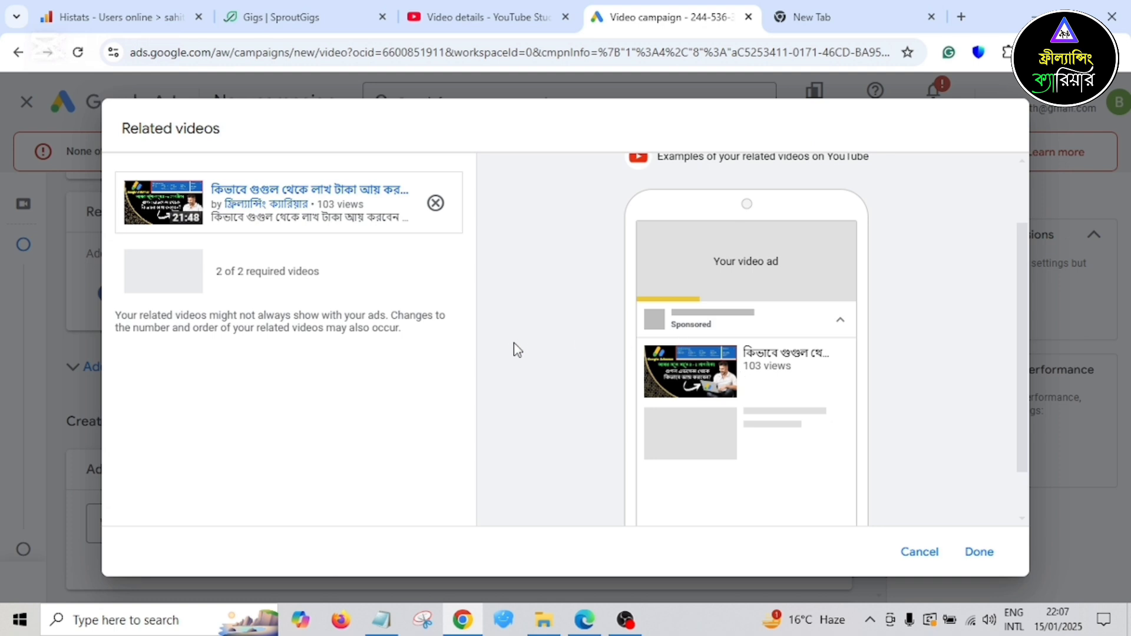
scroll(958, 297, up, 2)
click(987, 180)
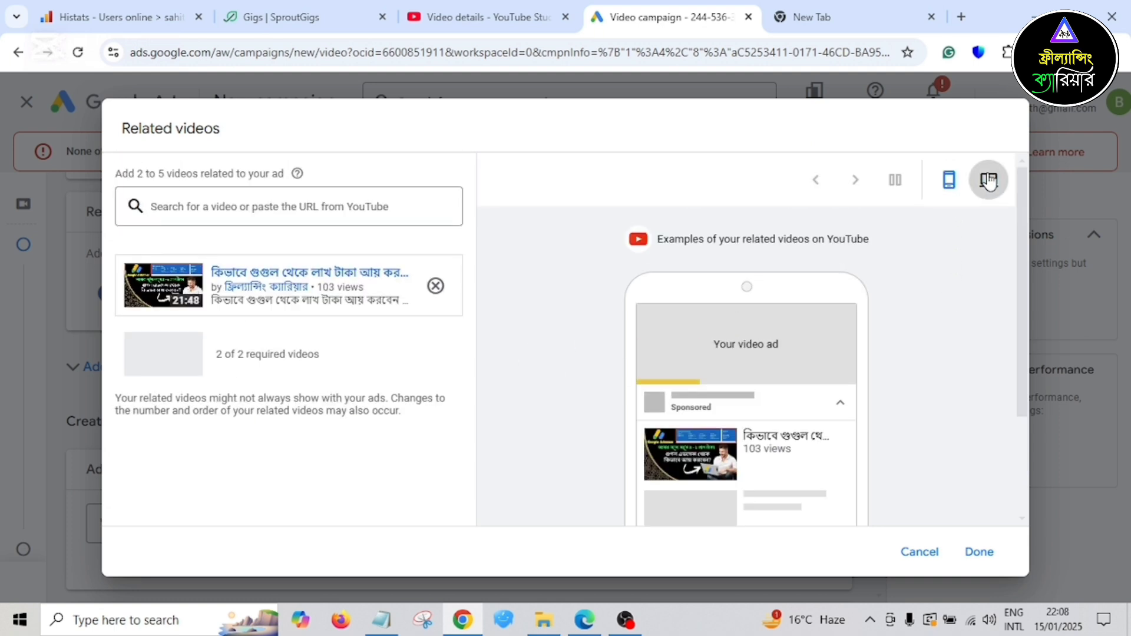
click(949, 180)
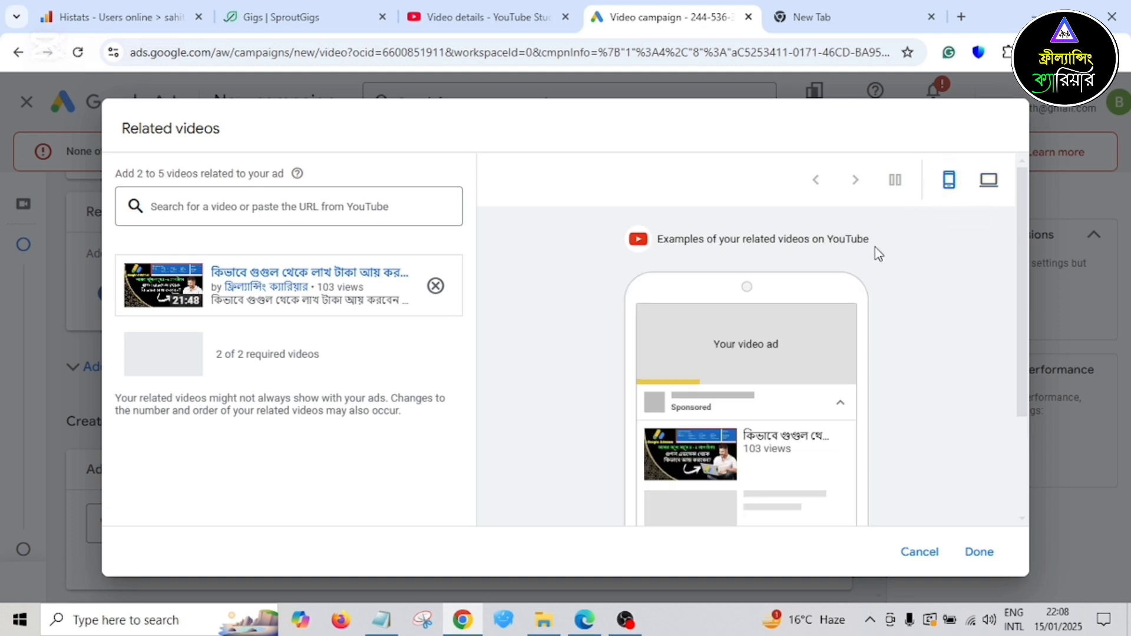
- Try to confirm the related videos selection with only the first video added
click(268, 292)
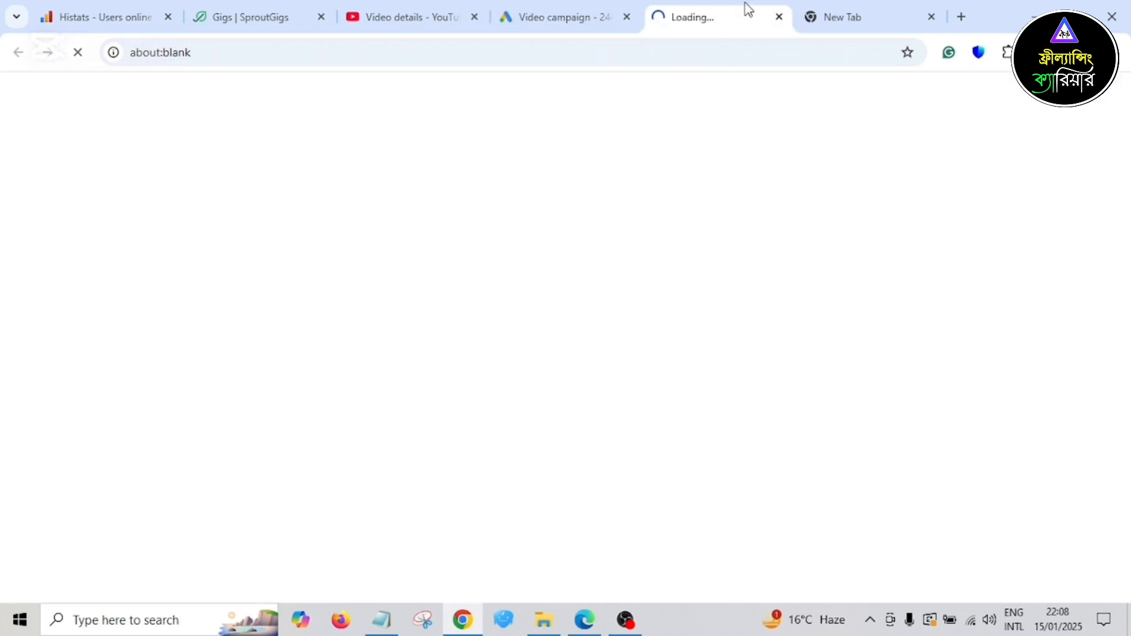
click(779, 17)
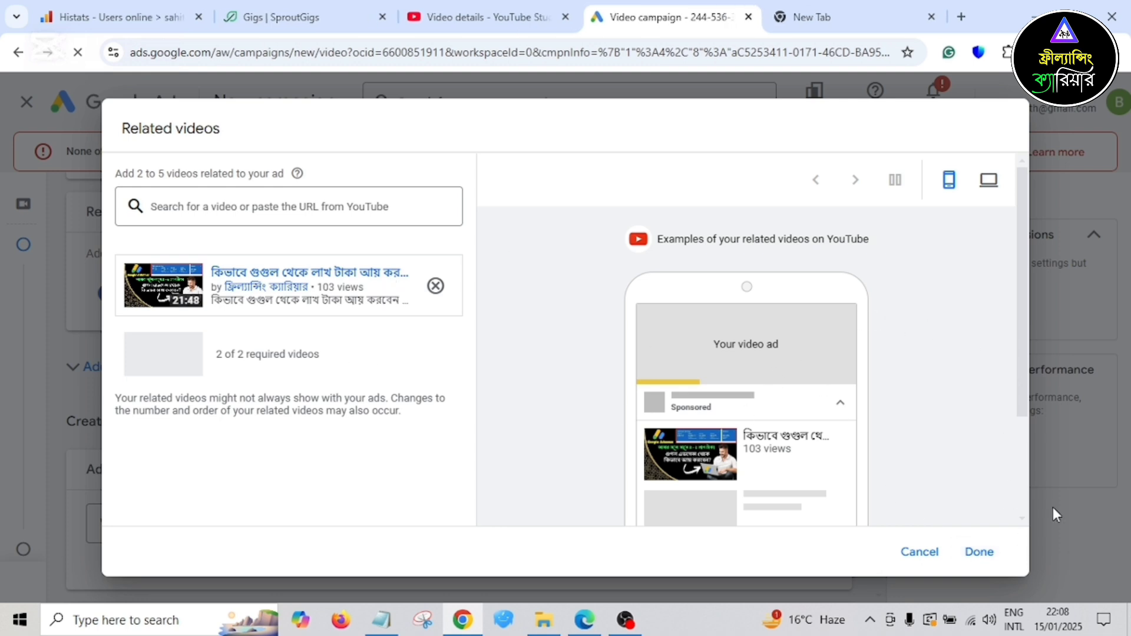
click(995, 559)
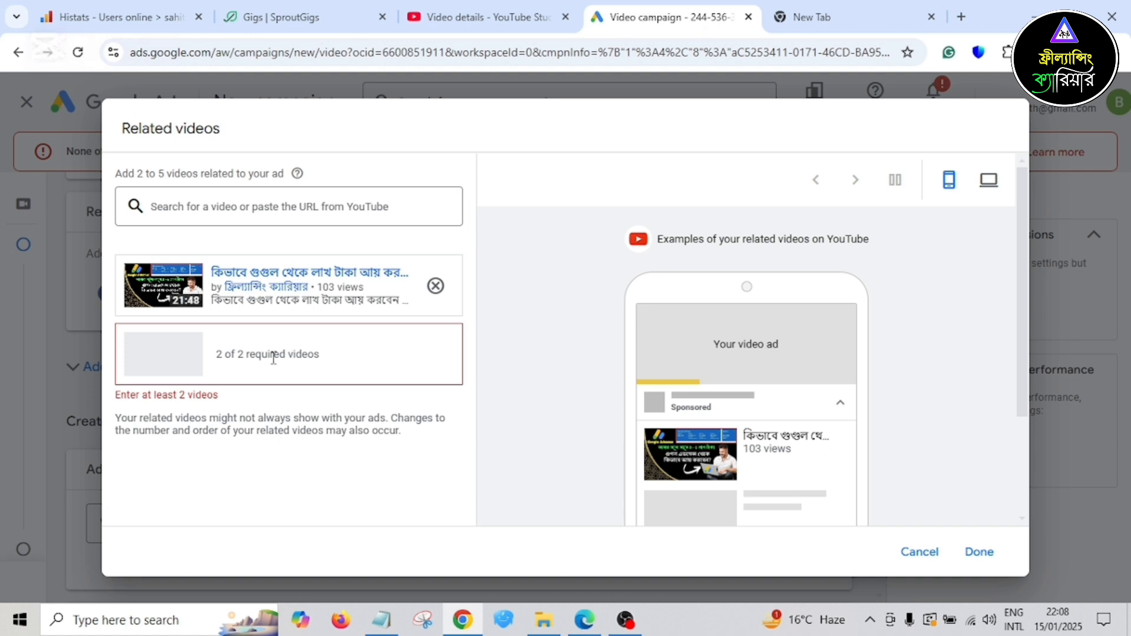
- Switch to YouTube Studio, open the details of the Jmary MW 16 Microphone Review video from the channel content and copy its video link
click(463, 17)
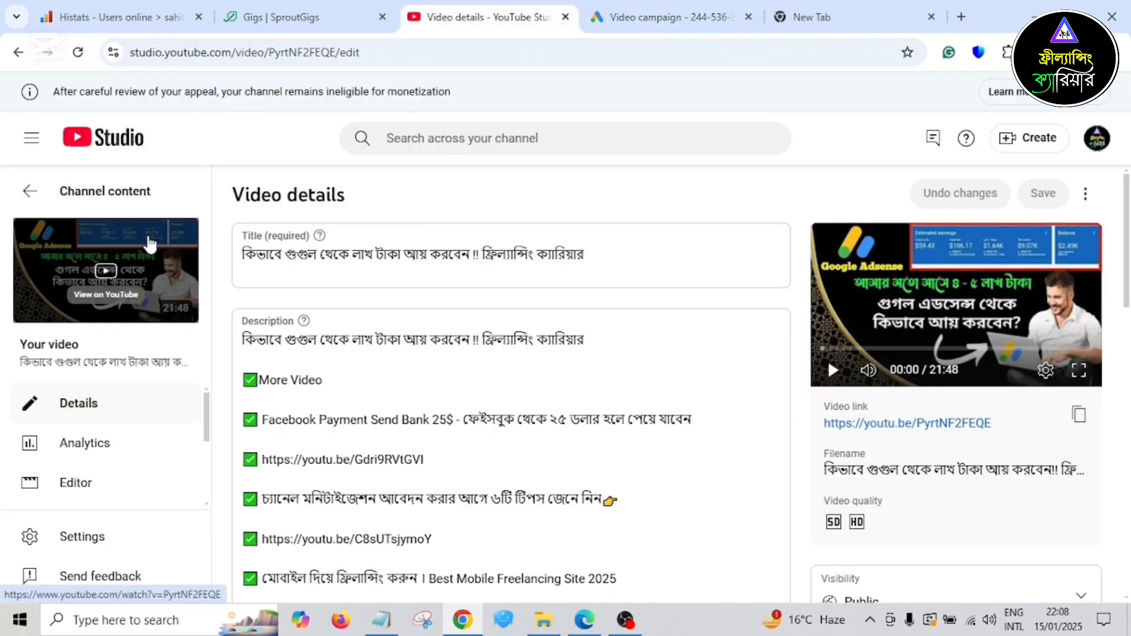
click(22, 198)
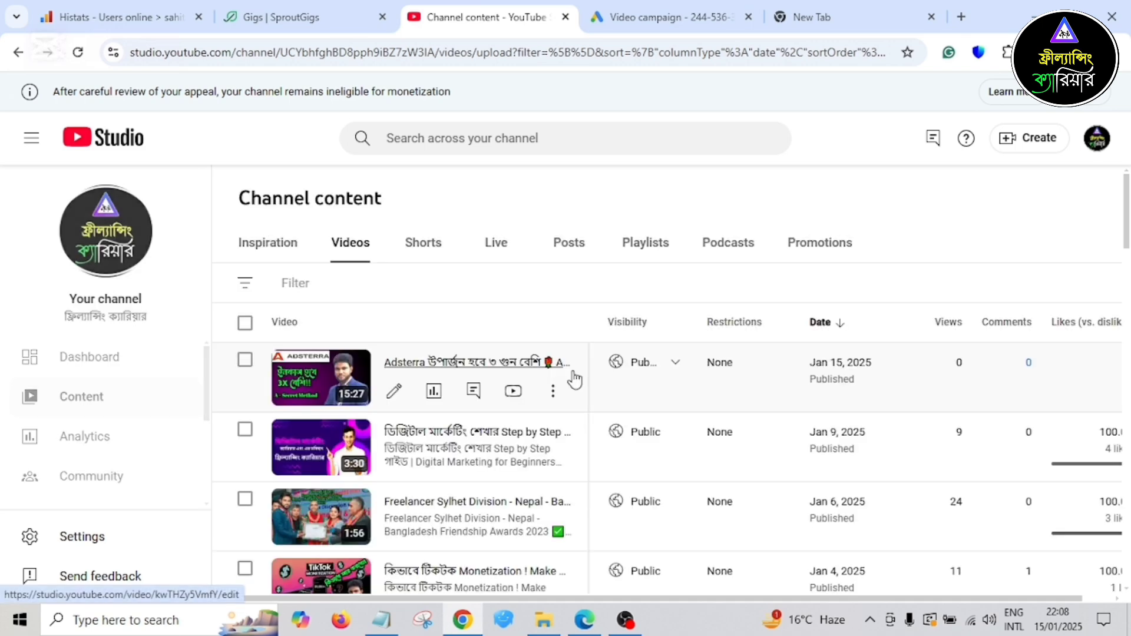
scroll(573, 375, down, 1)
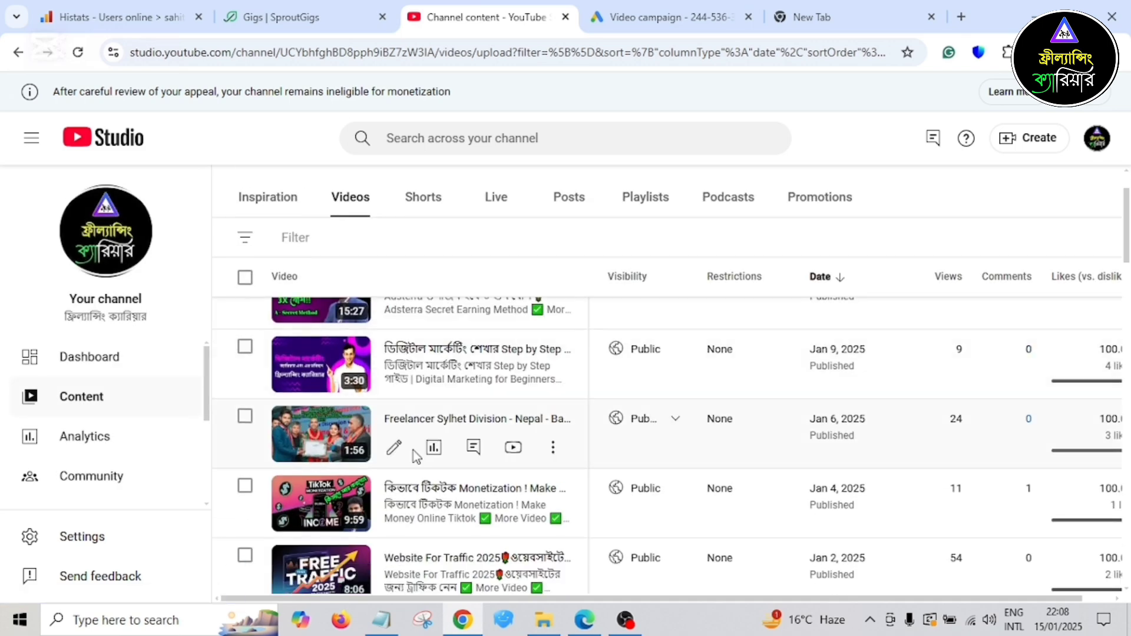
scroll(619, 478, down, 5)
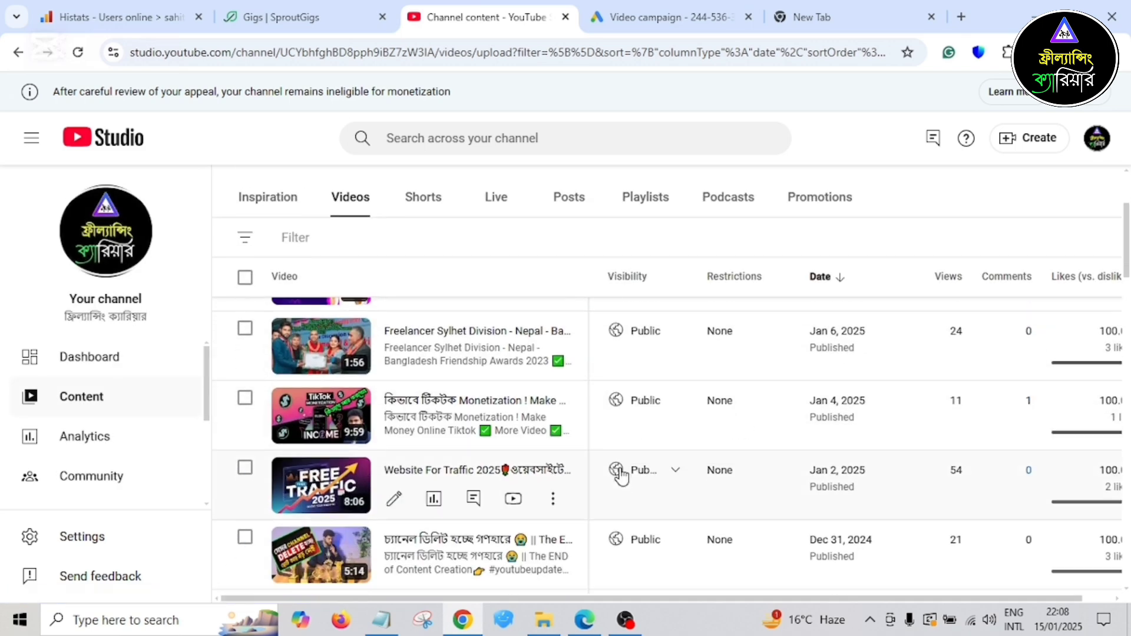
scroll(534, 453, down, 4)
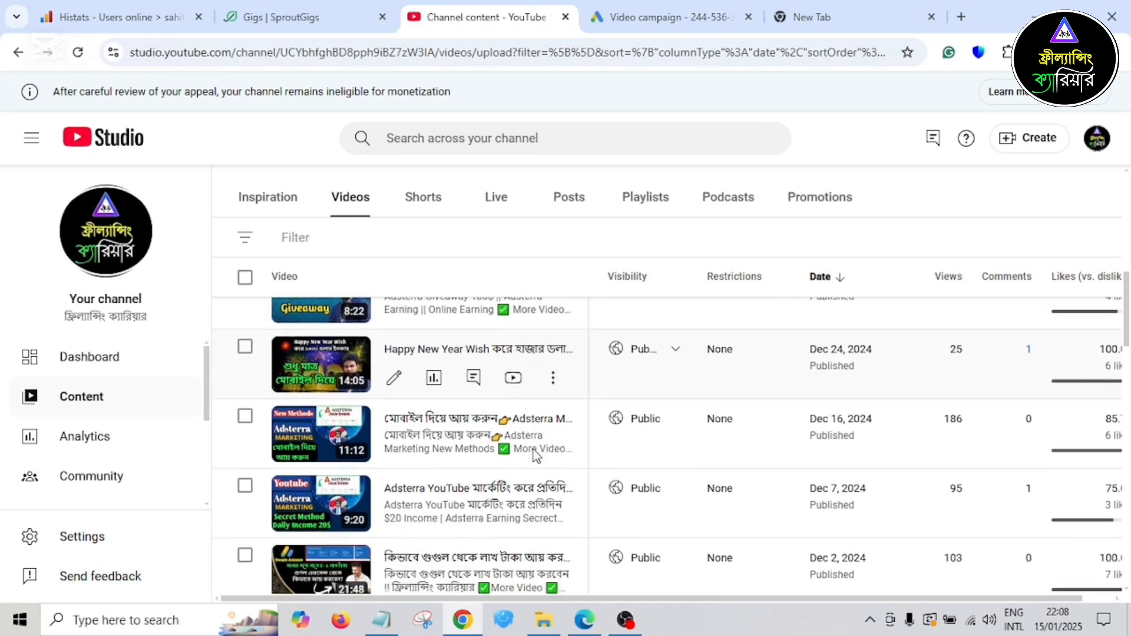
scroll(533, 454, down, 4)
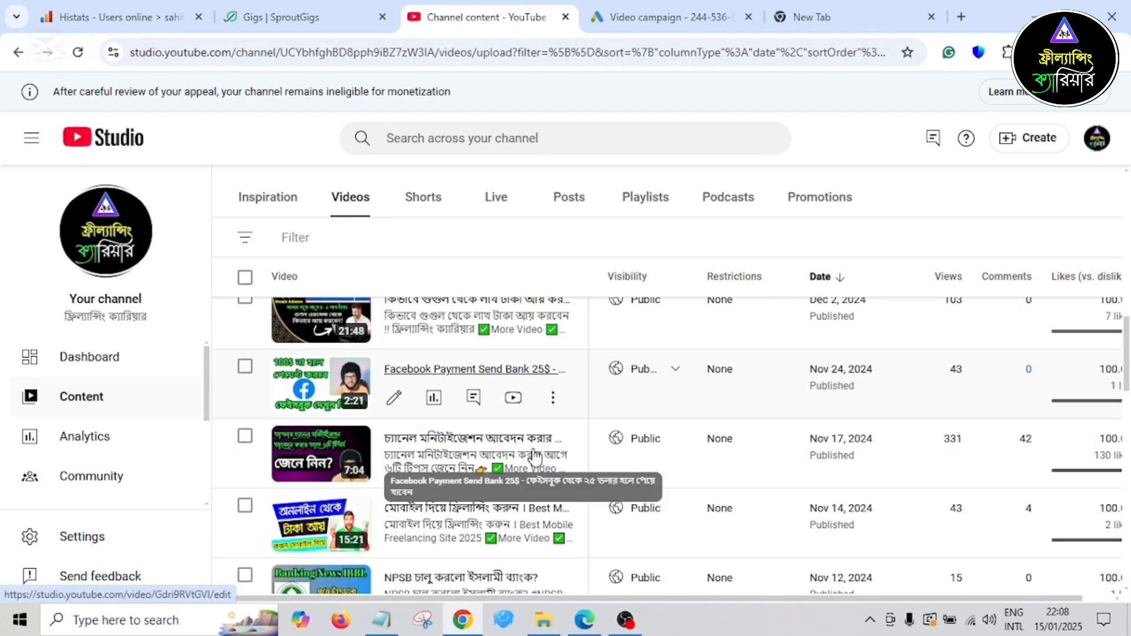
scroll(534, 455, down, 3)
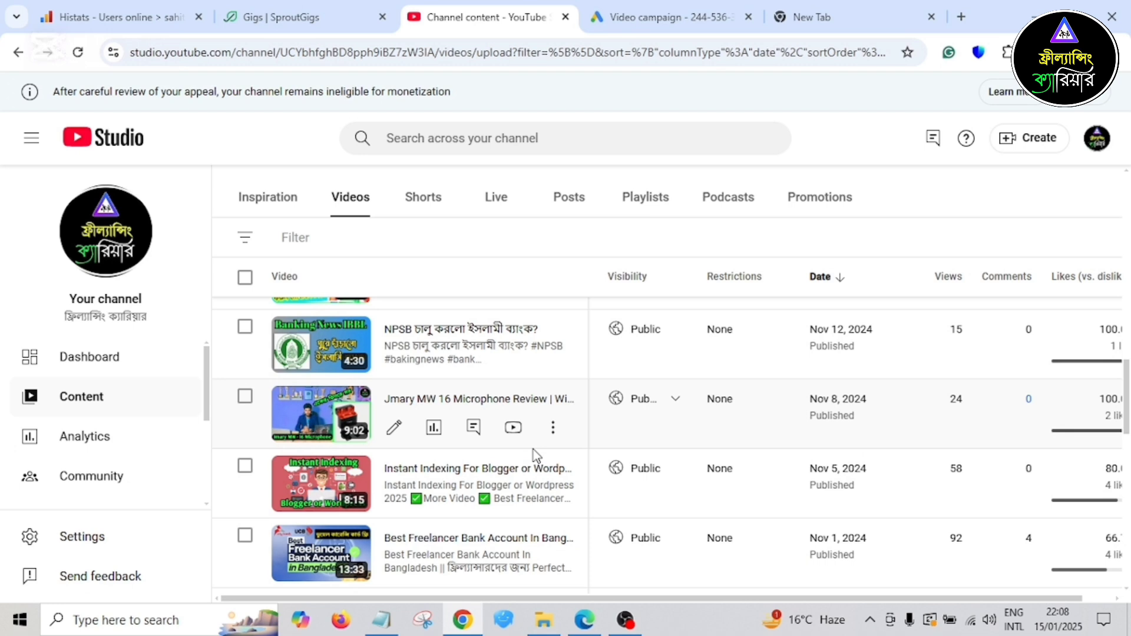
click(390, 430)
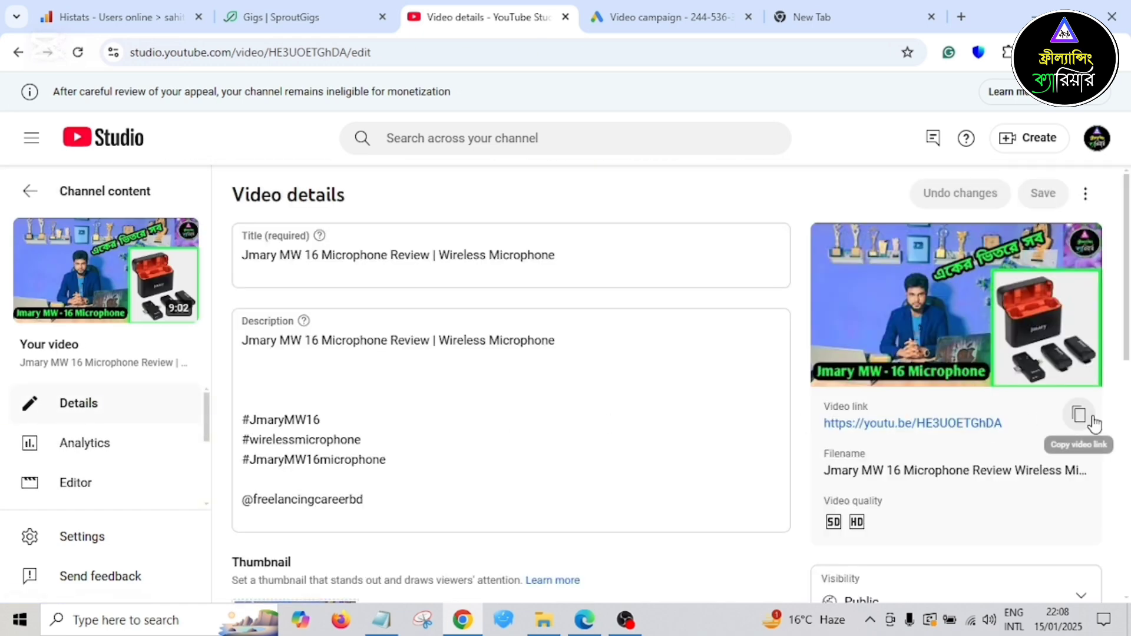
click(1078, 414)
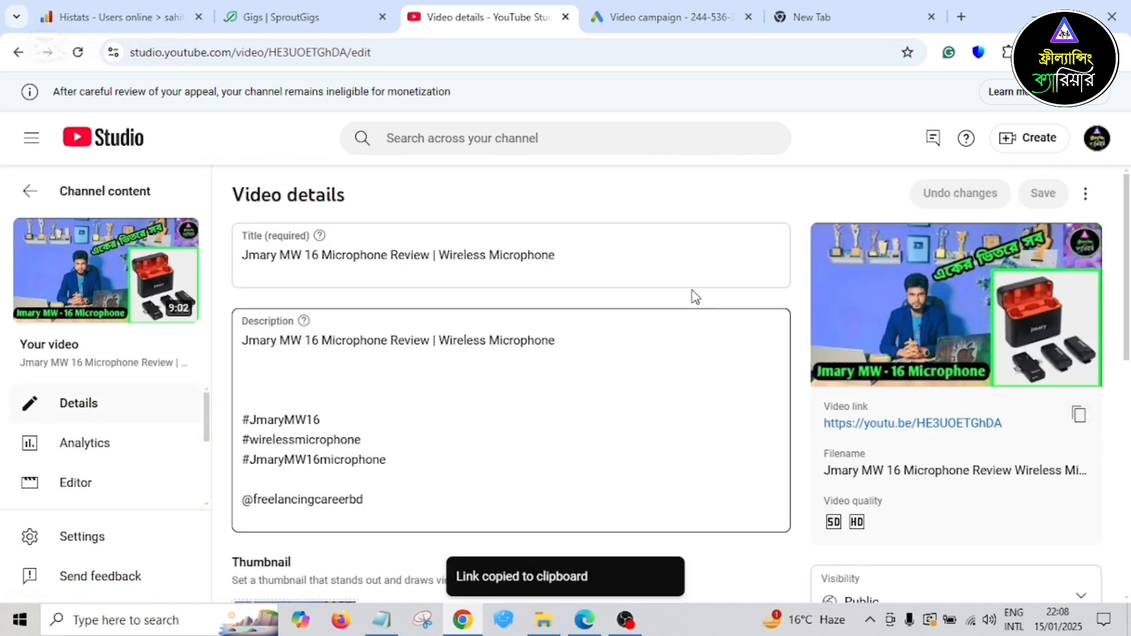
click(667, 13)
click(304, 197)
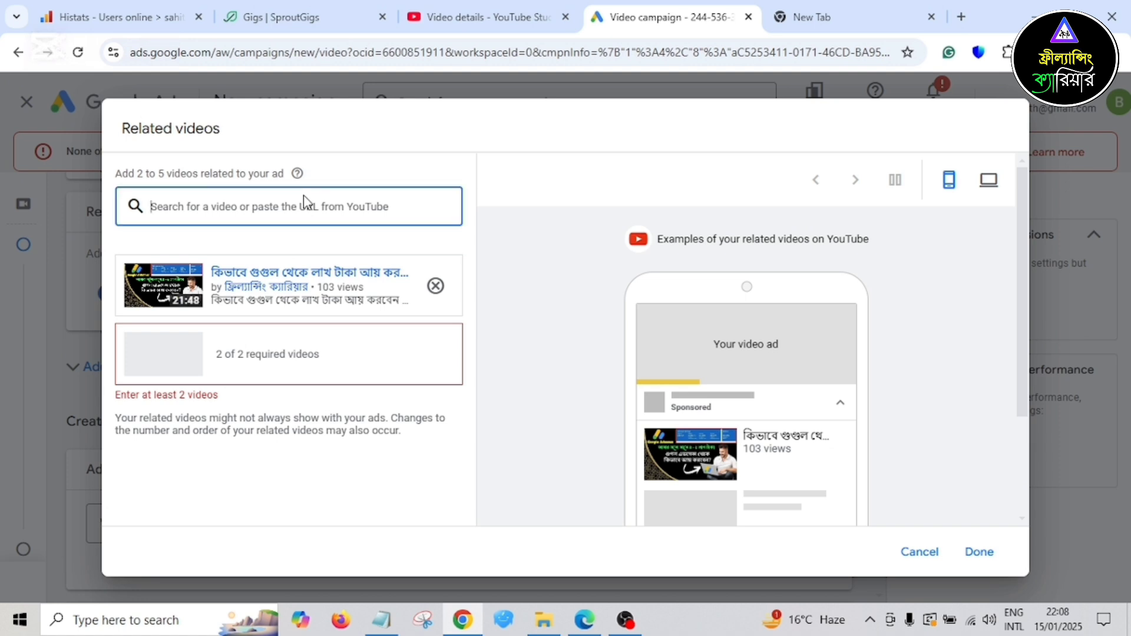
right_click(303, 208)
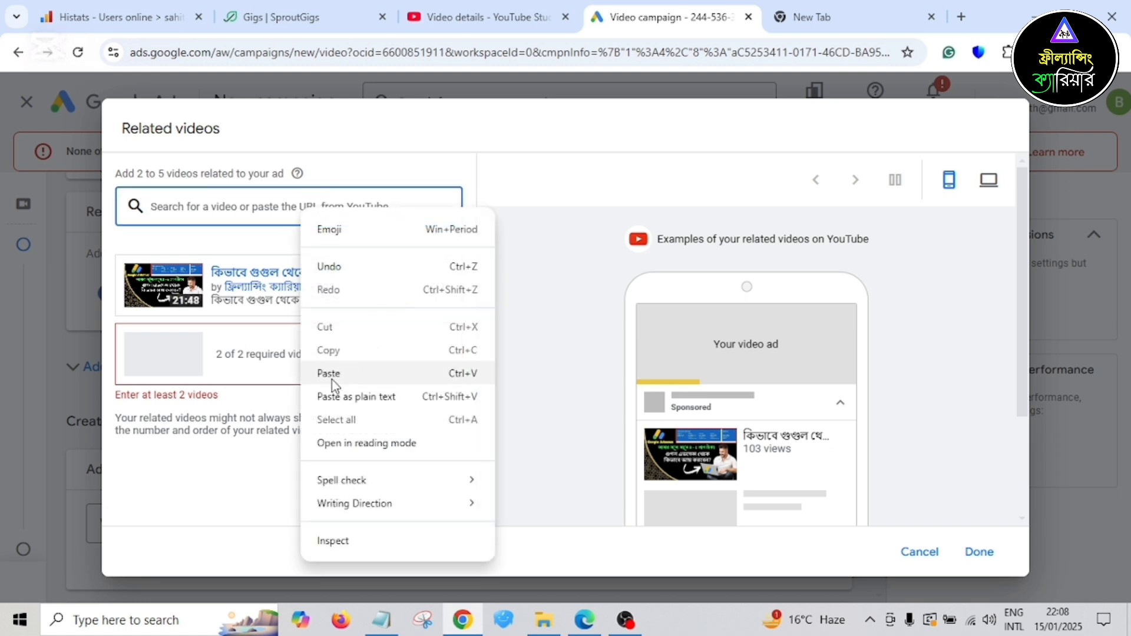
click(364, 377)
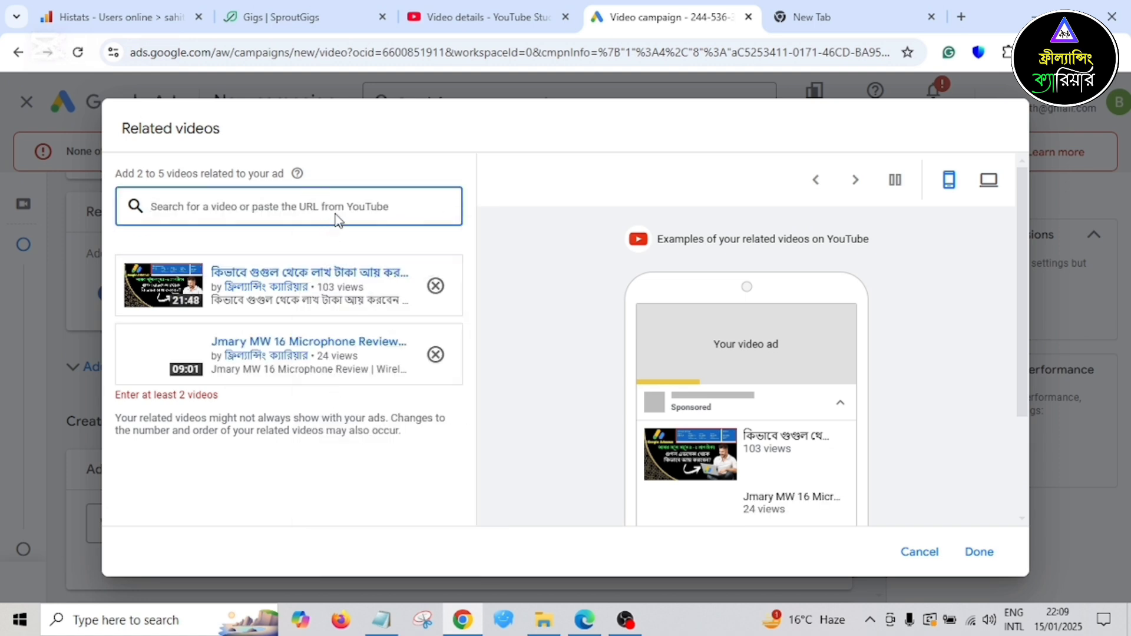
- Review both related videos in the desktop and mobile ad previews and confirm the related videos selection
scroll(922, 393, down, 1)
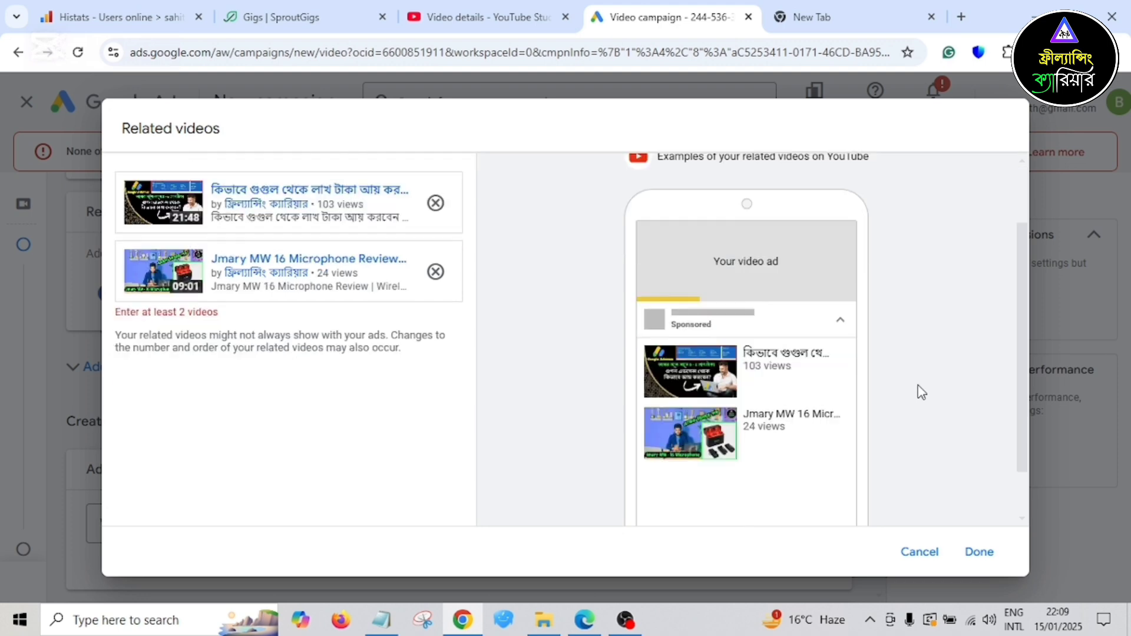
scroll(925, 354, up, 1)
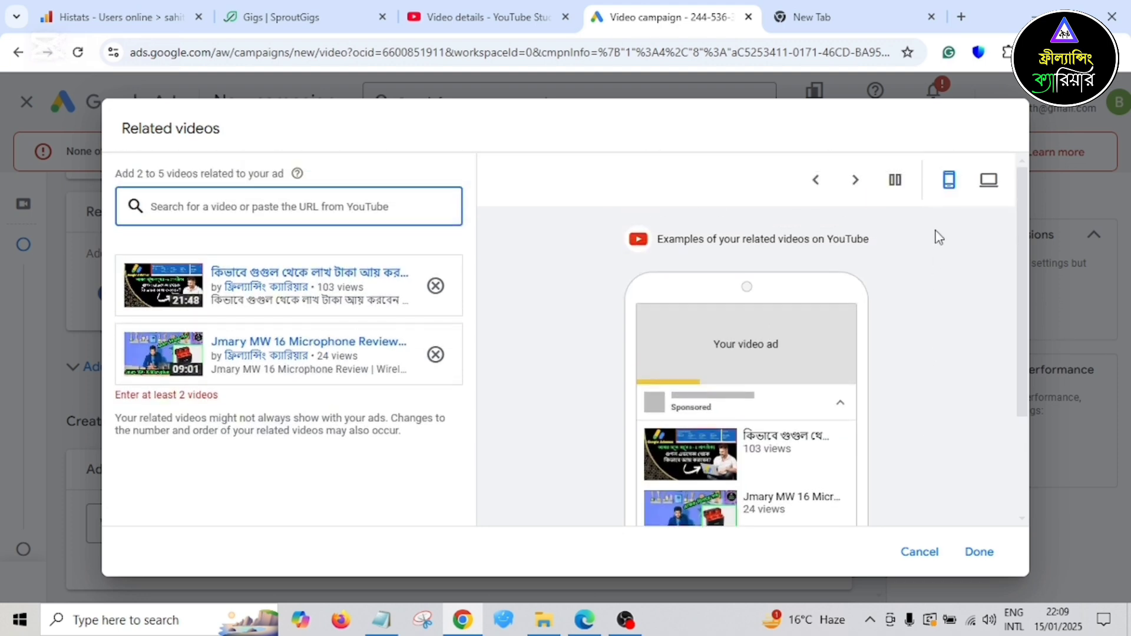
click(988, 184)
click(948, 180)
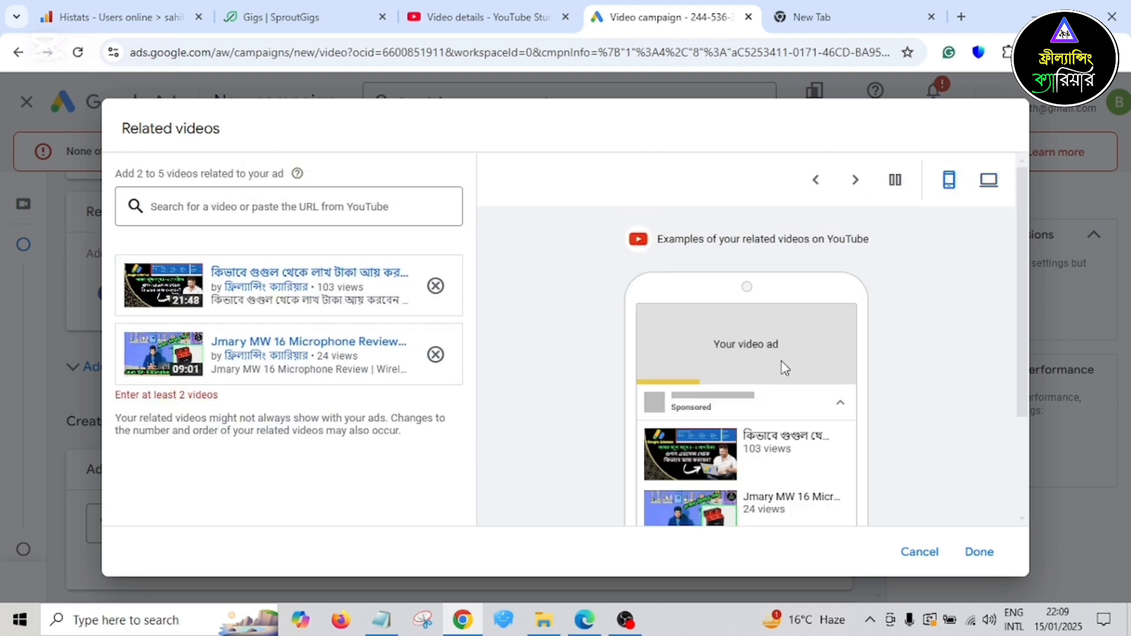
scroll(918, 400, down, 2)
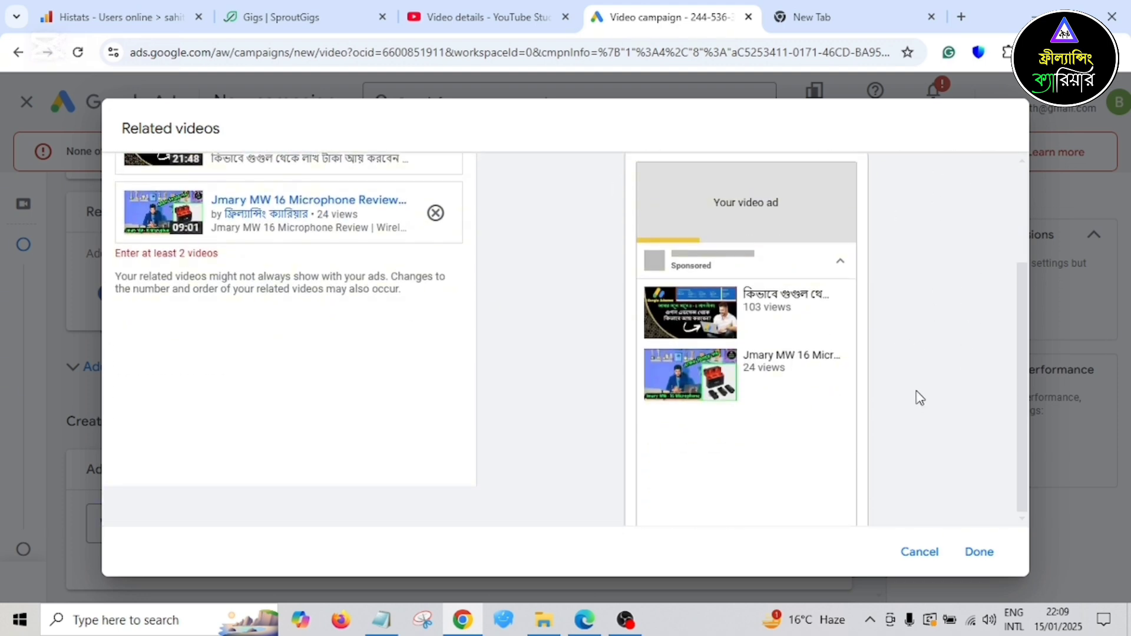
click(980, 554)
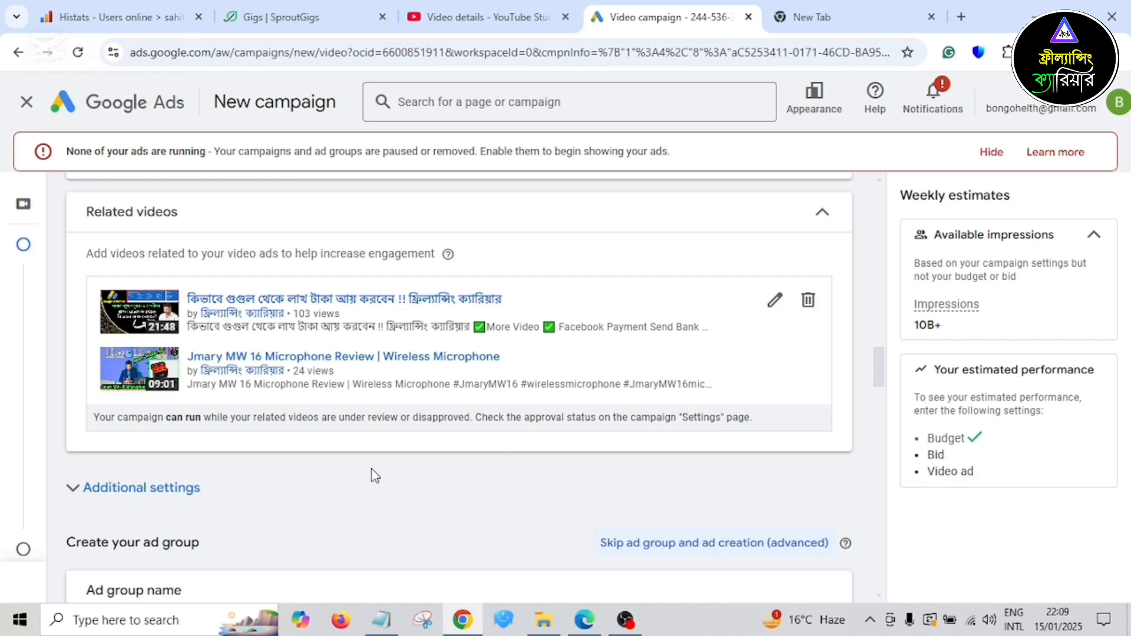
- In the additional campaign settings, set specific device targeting to computers and mobile phones only, excluding tablets and TV screens
scroll(407, 468, down, 1)
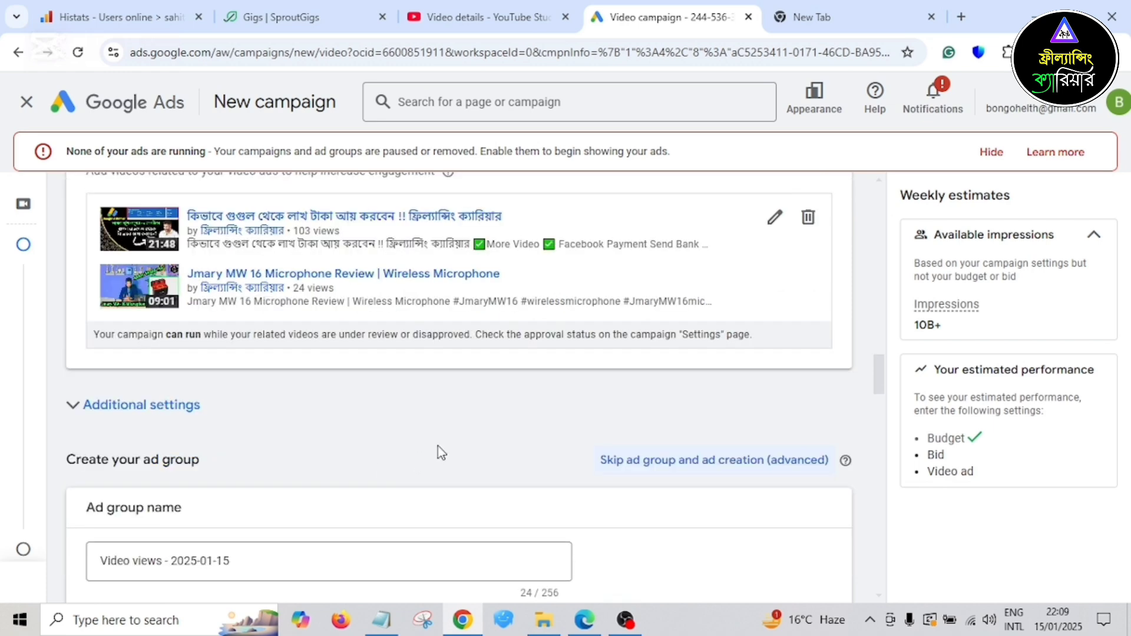
scroll(439, 451, down, 1)
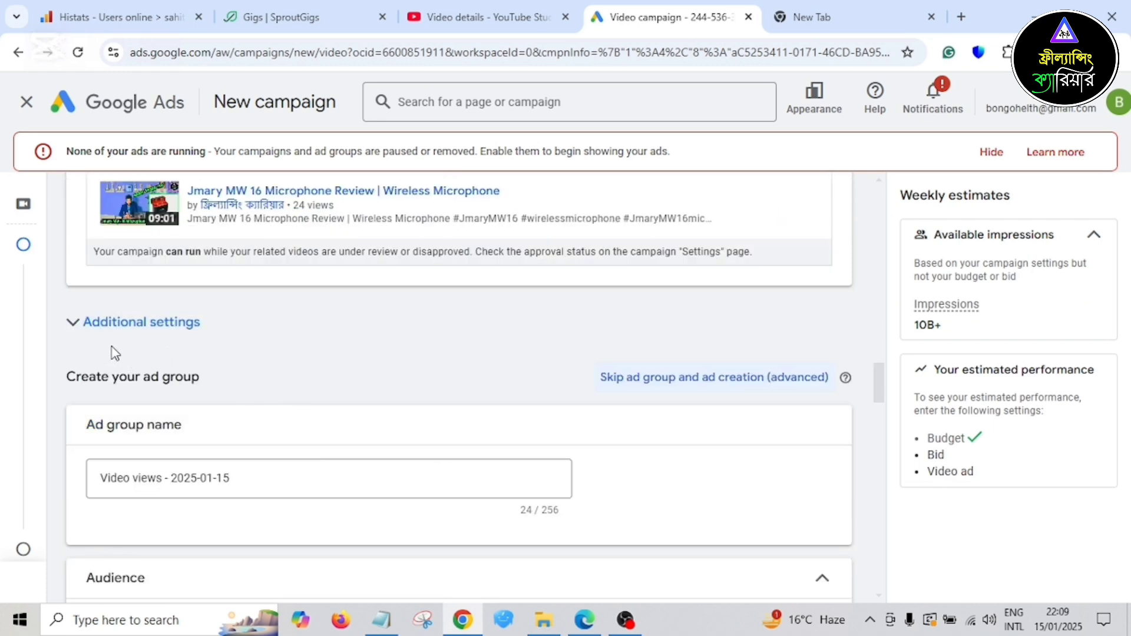
click(159, 329)
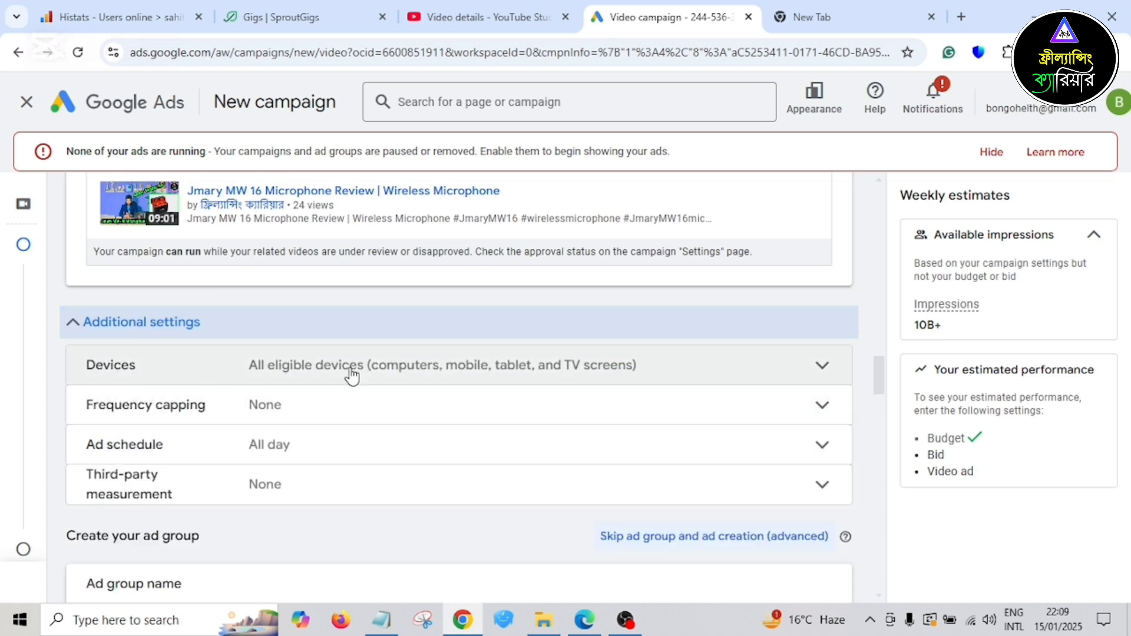
click(420, 371)
scroll(430, 380, down, 1)
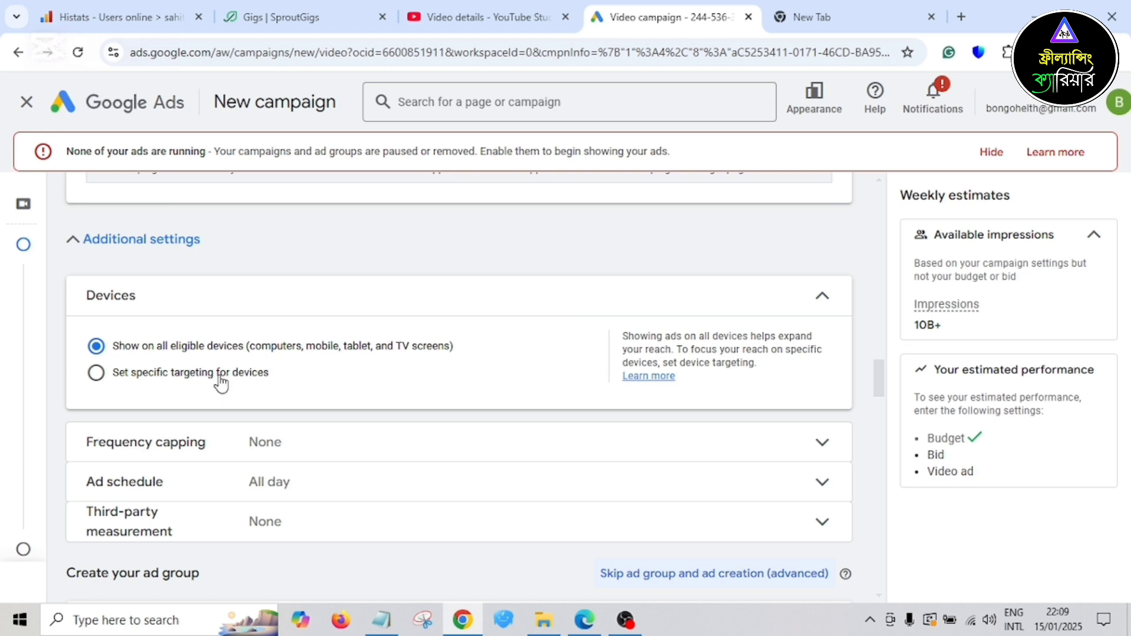
click(98, 379)
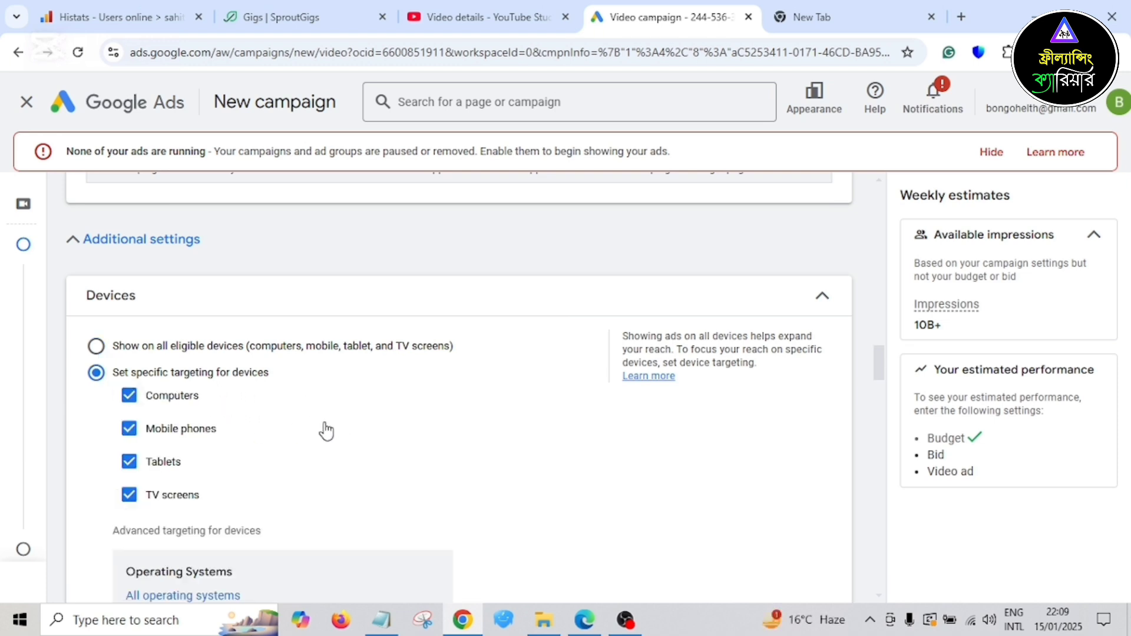
click(129, 463)
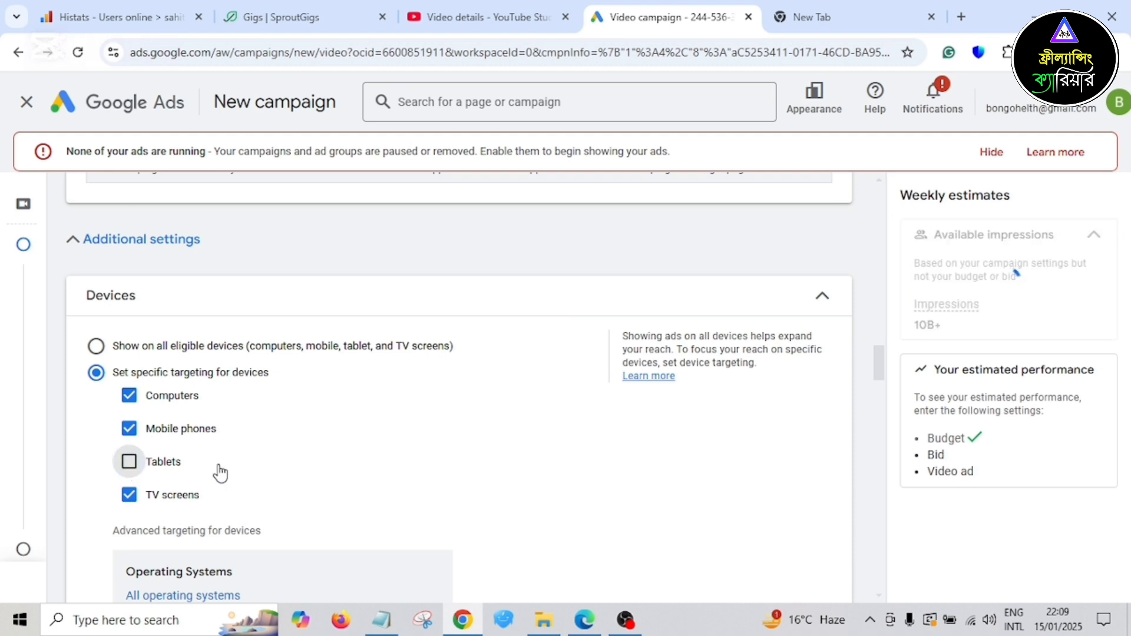
click(129, 497)
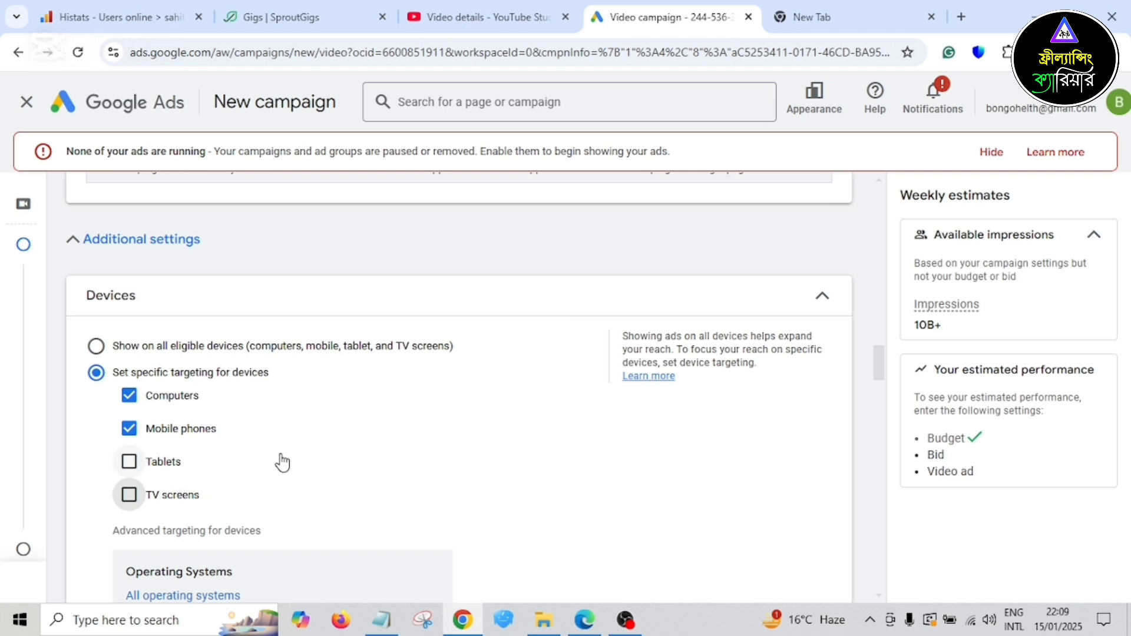
- Limit the advanced device targeting to the Android, Windows Phone and iOS operating systems in all versions
scroll(286, 462, down, 2)
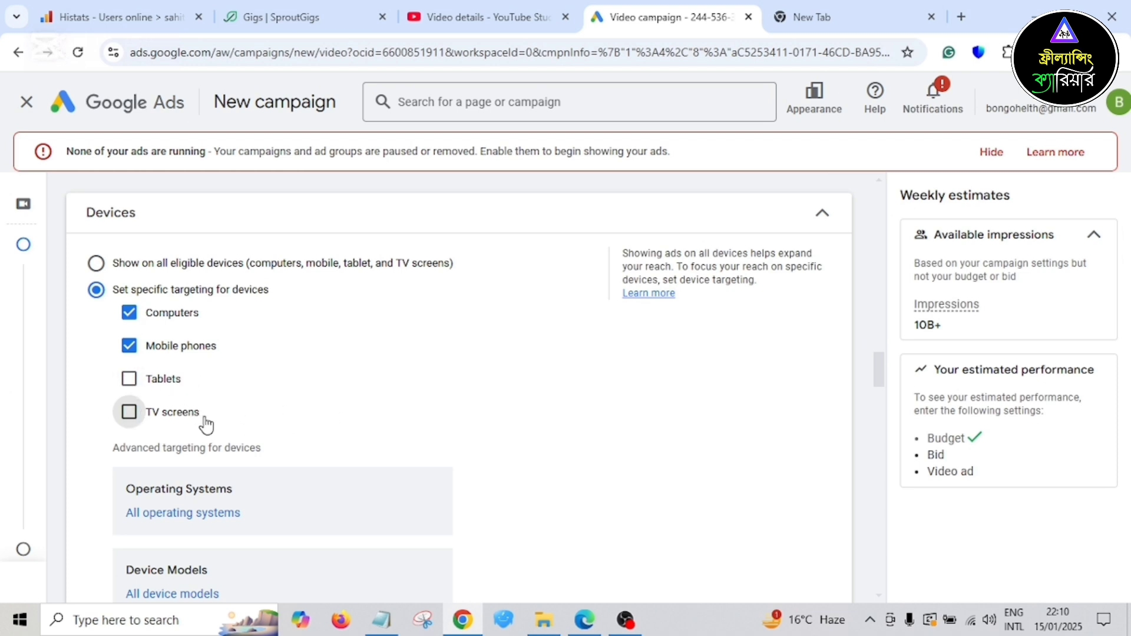
scroll(354, 424, down, 3)
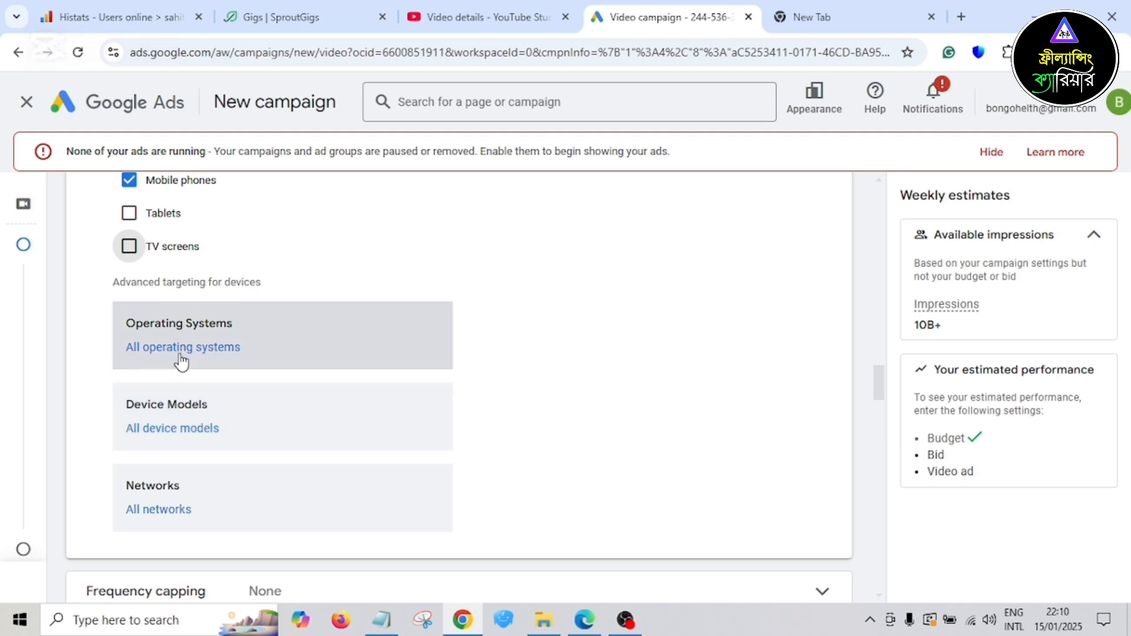
click(183, 353)
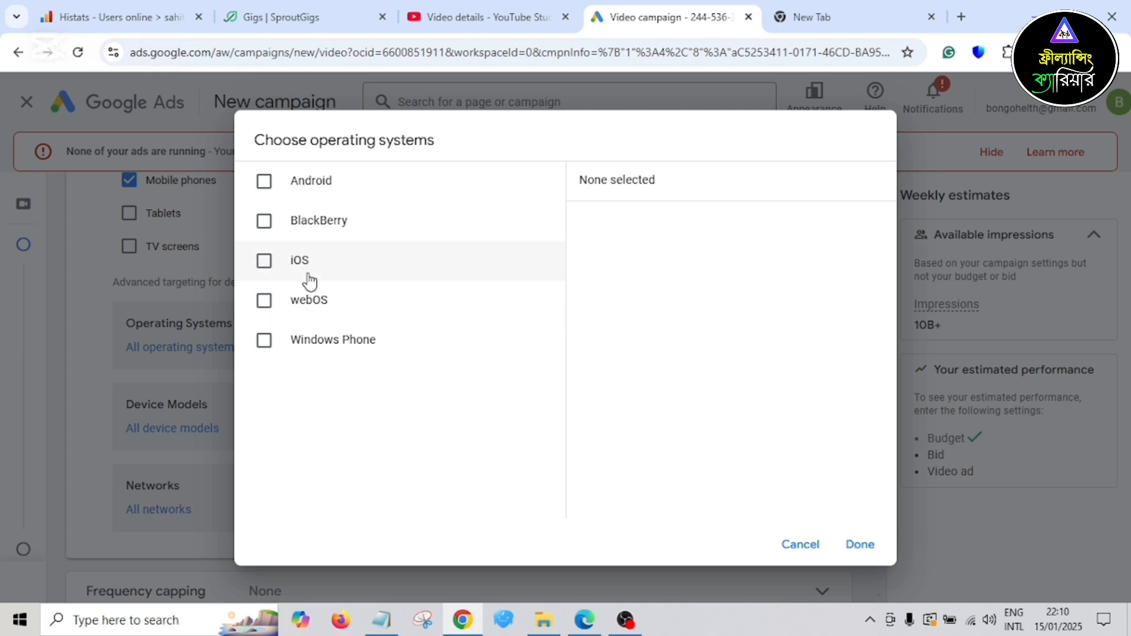
click(264, 183)
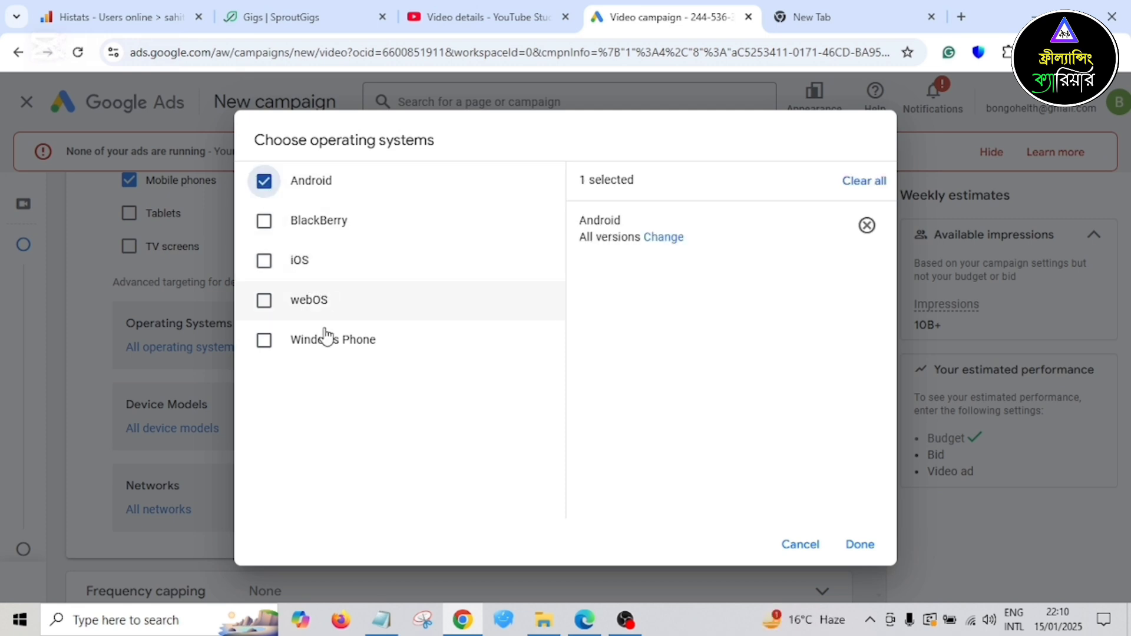
click(265, 341)
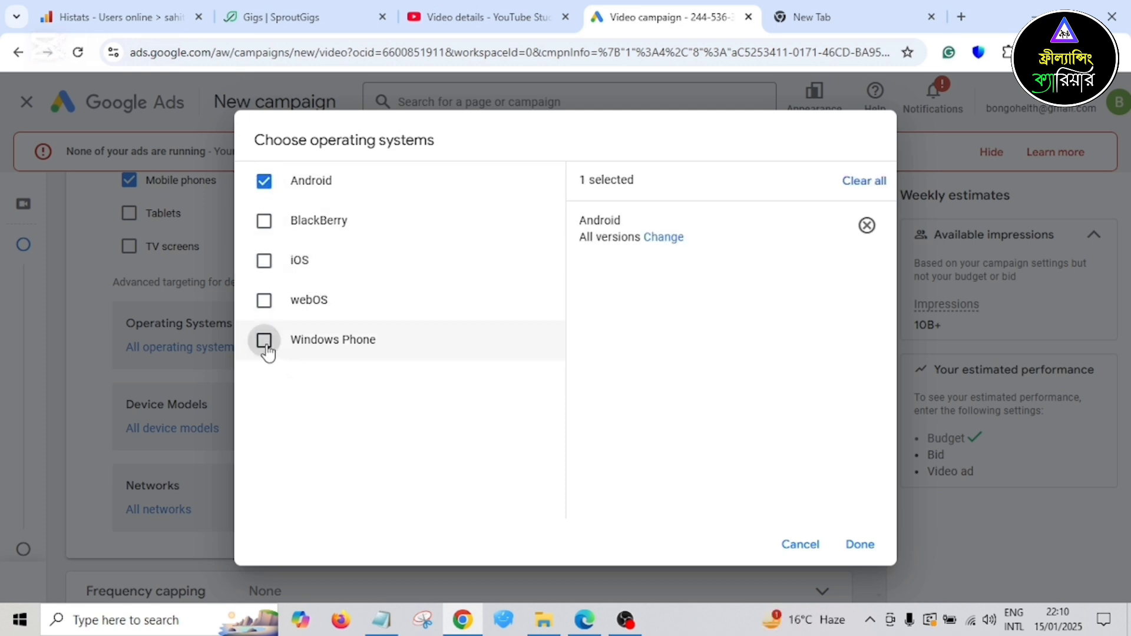
click(264, 262)
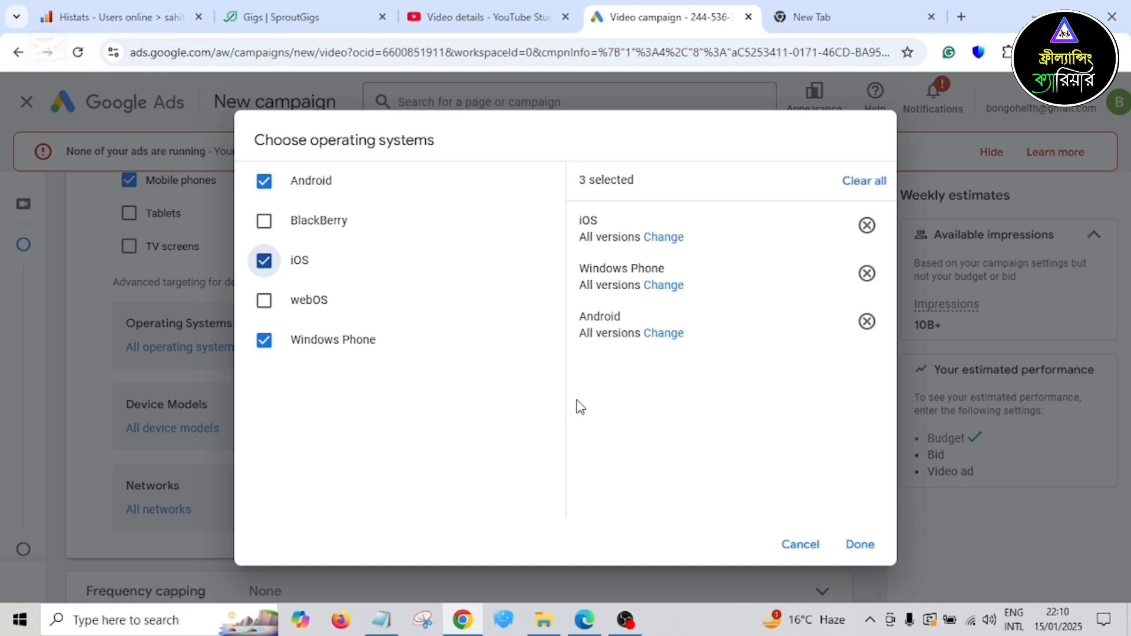
click(859, 545)
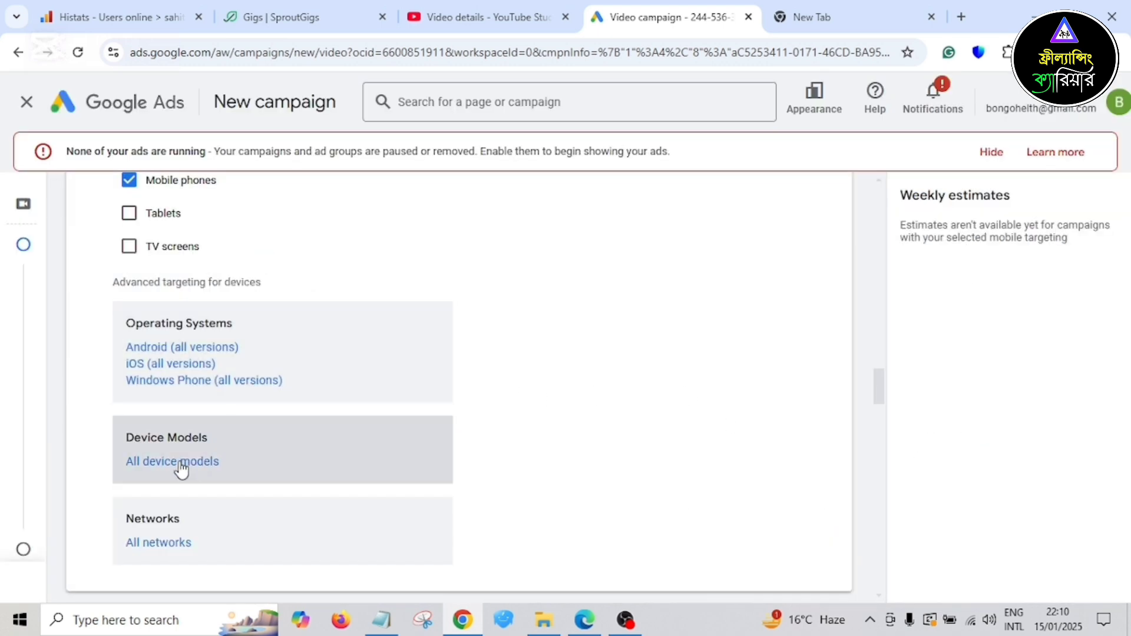
- Examine the Android brands offered in the device model targeting, leaving the selection without choosing any
click(305, 444)
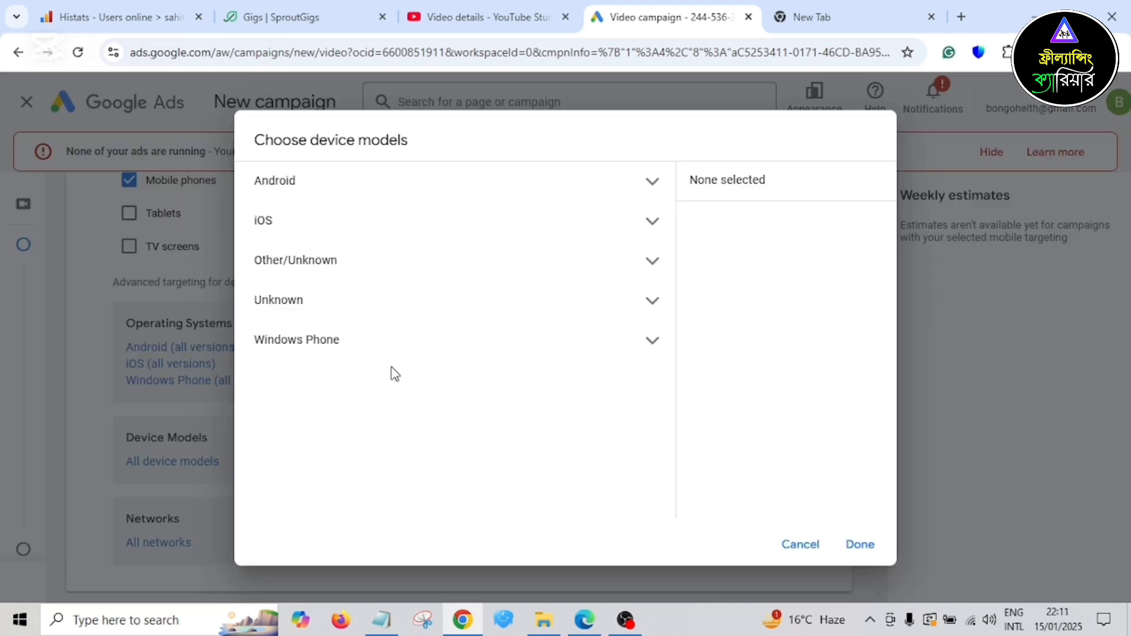
click(316, 183)
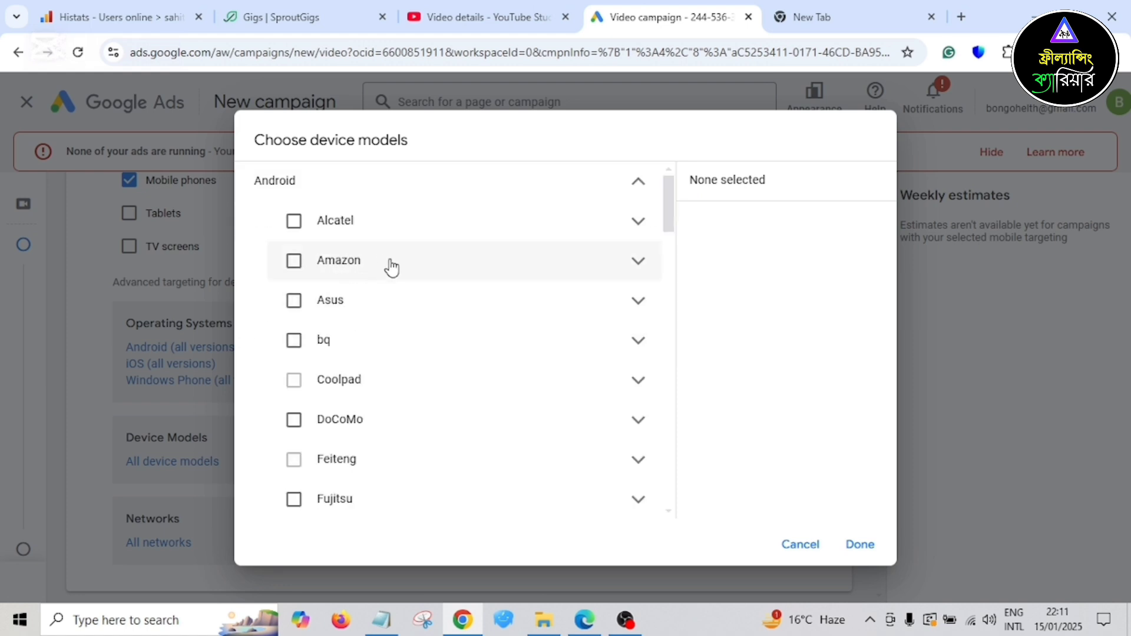
scroll(411, 287, down, 5)
scroll(415, 290, up, 5)
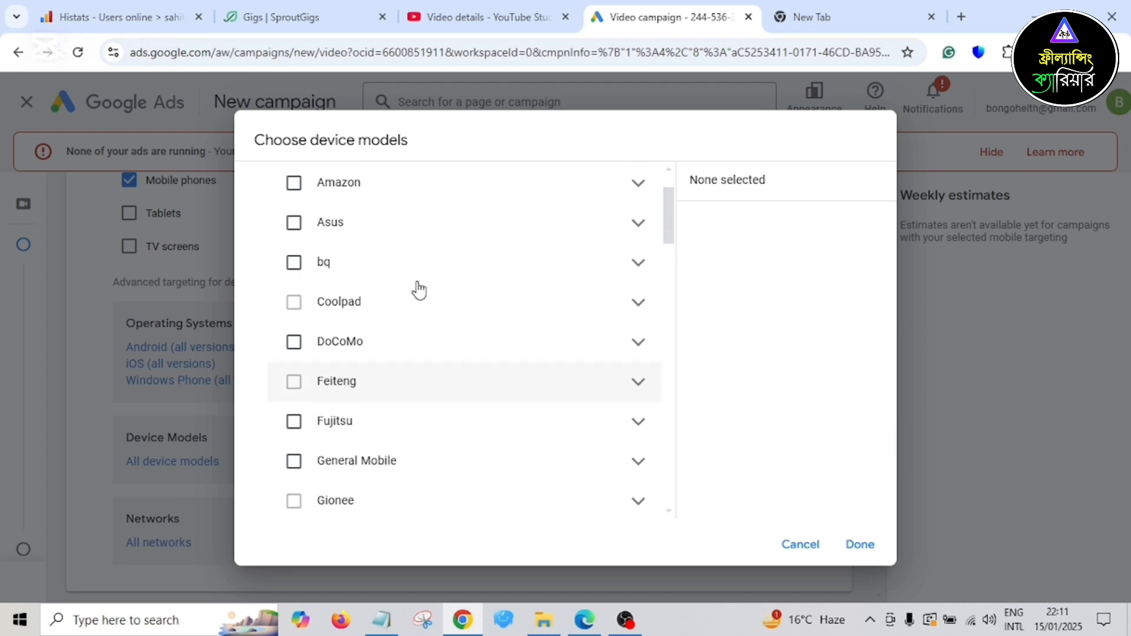
scroll(417, 288, down, 7)
scroll(418, 288, down, 7)
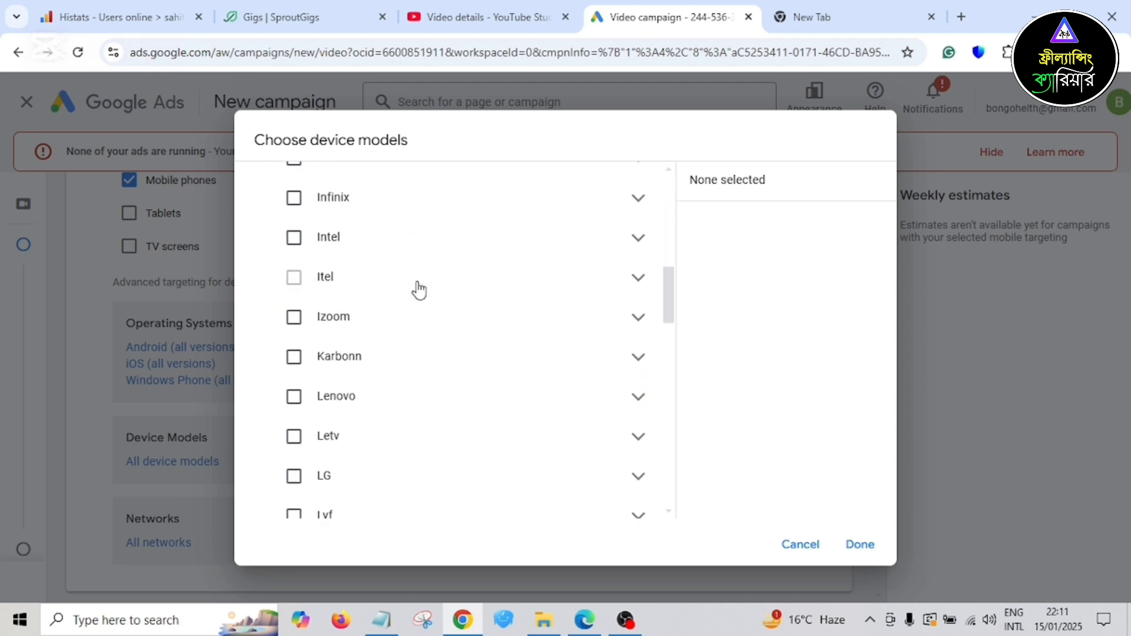
scroll(419, 288, up, 12)
scroll(424, 274, up, 2)
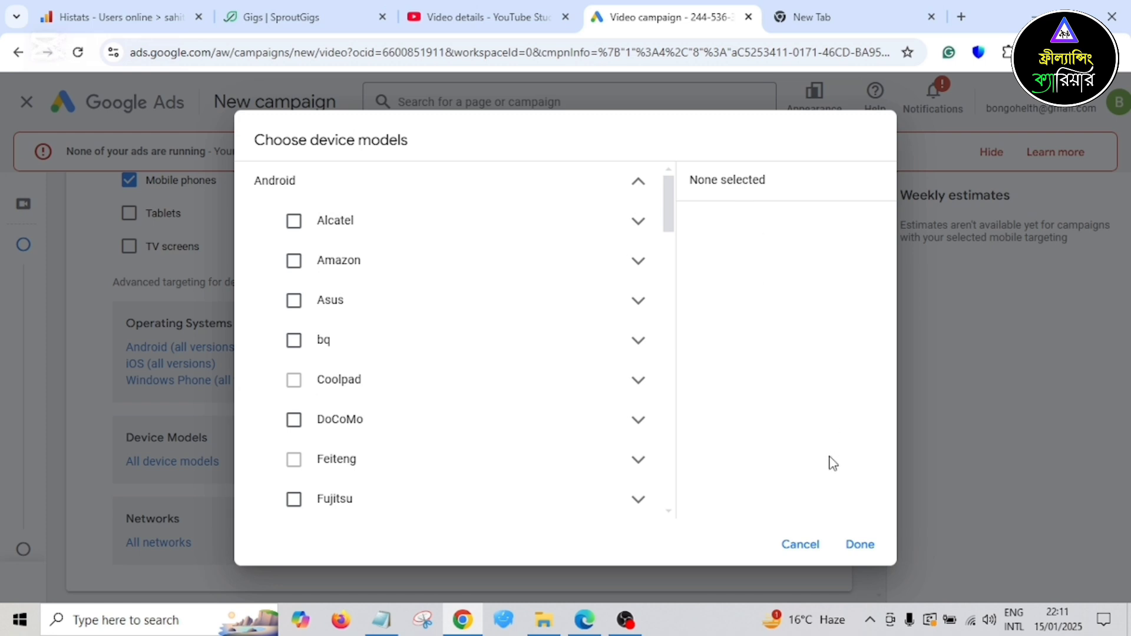
click(816, 540)
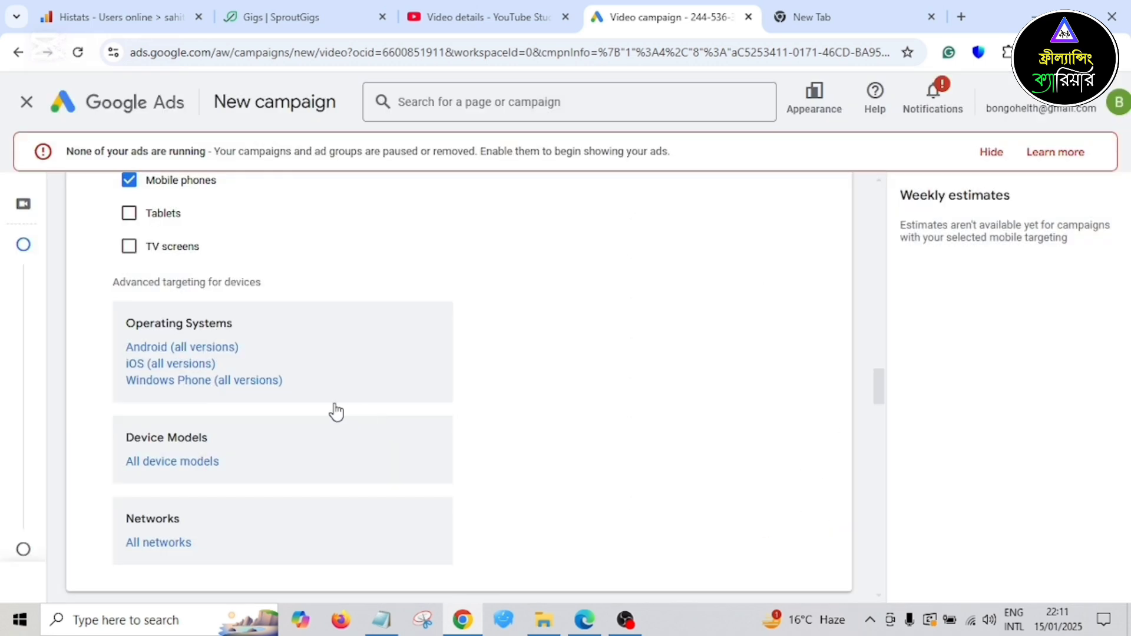
- In the device model targeting, select all models of the Android brands Alcatel and Amazon and of Apple under iOS
click(209, 462)
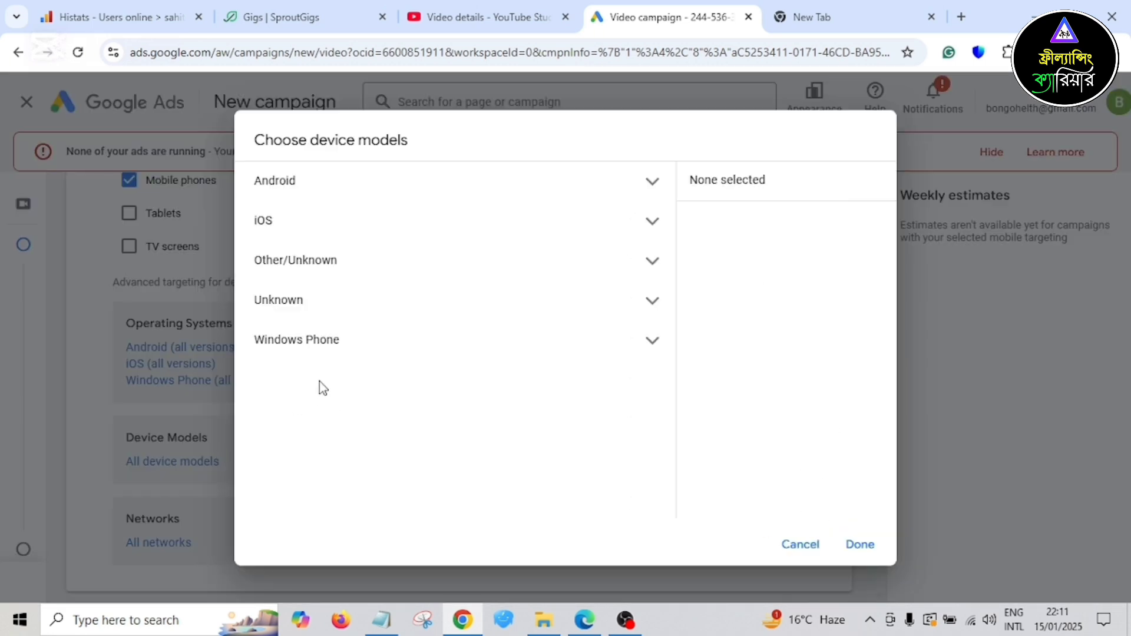
click(289, 183)
click(293, 221)
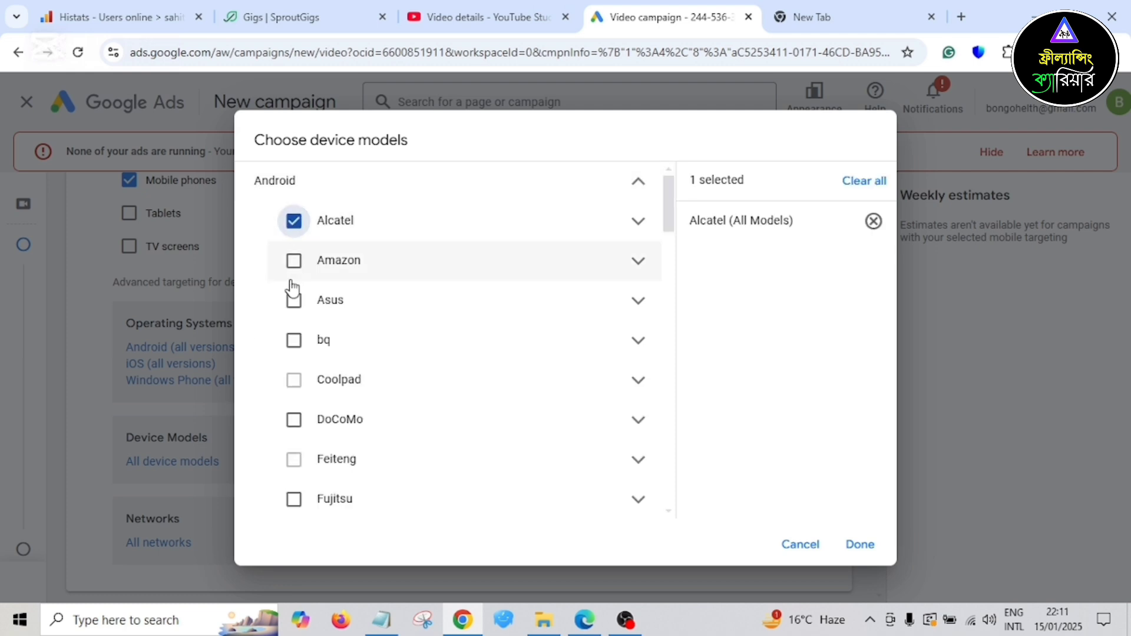
click(293, 262)
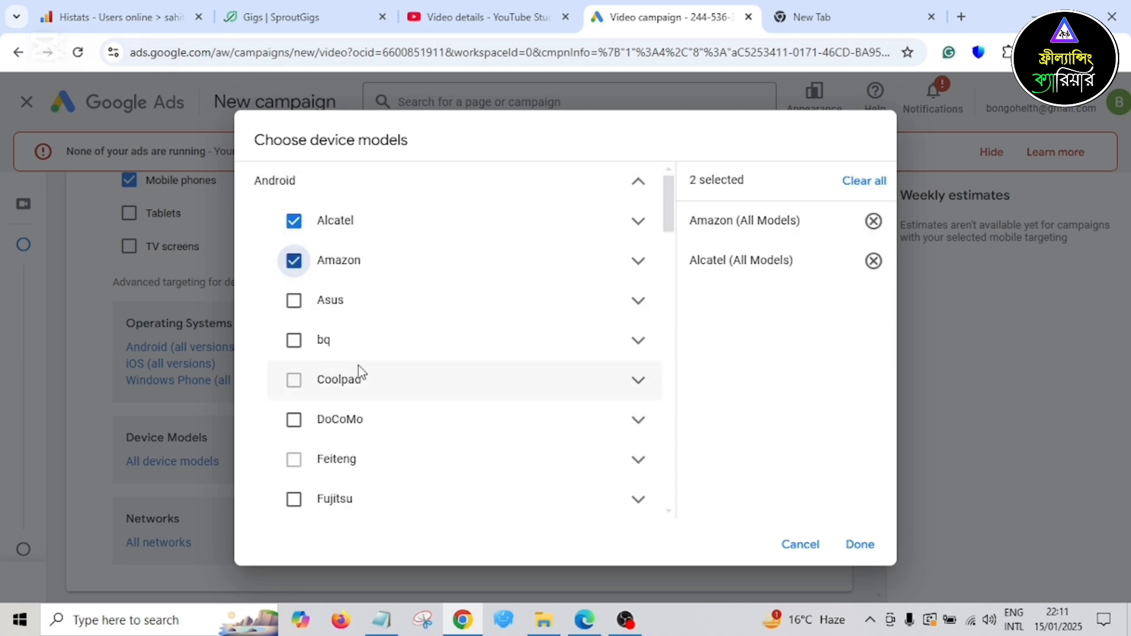
drag(668, 212, 653, 500)
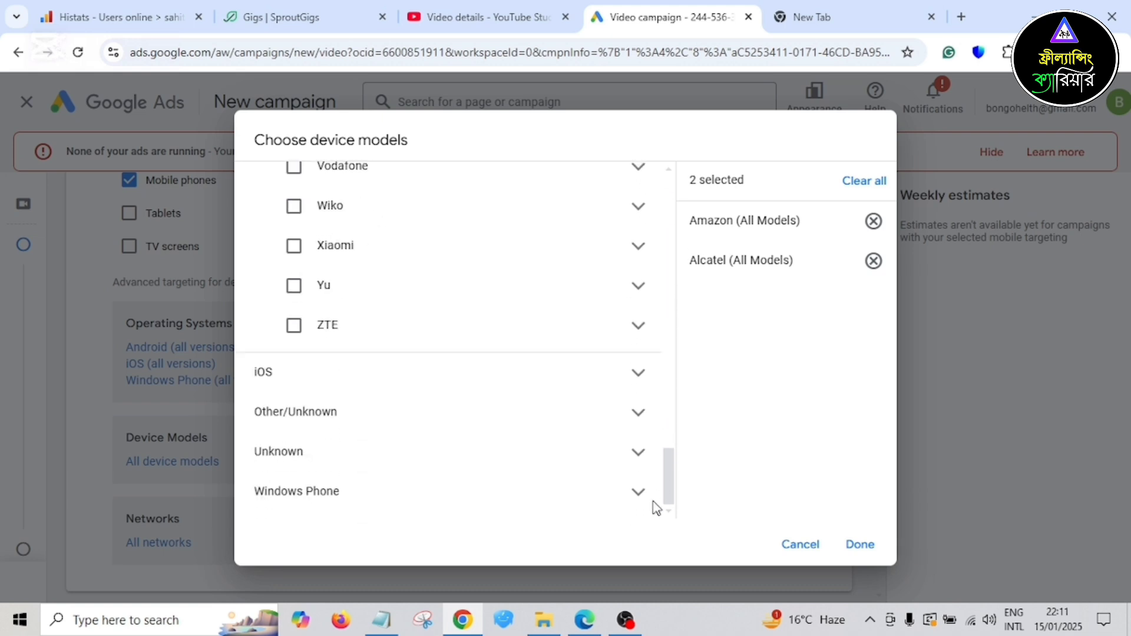
click(522, 383)
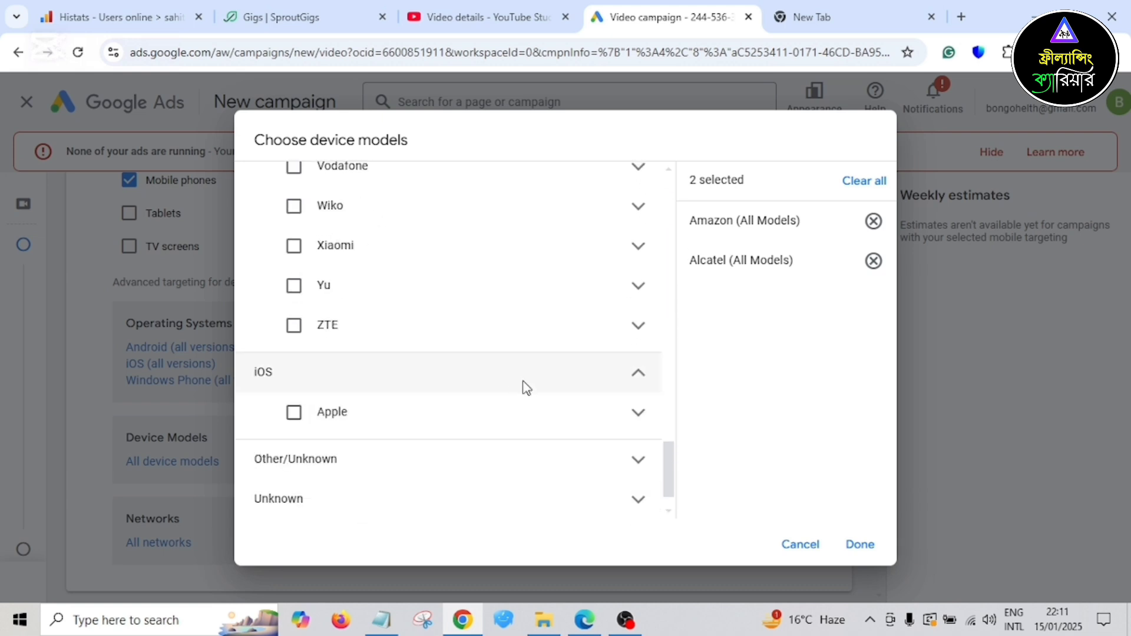
click(294, 411)
scroll(405, 435, down, 1)
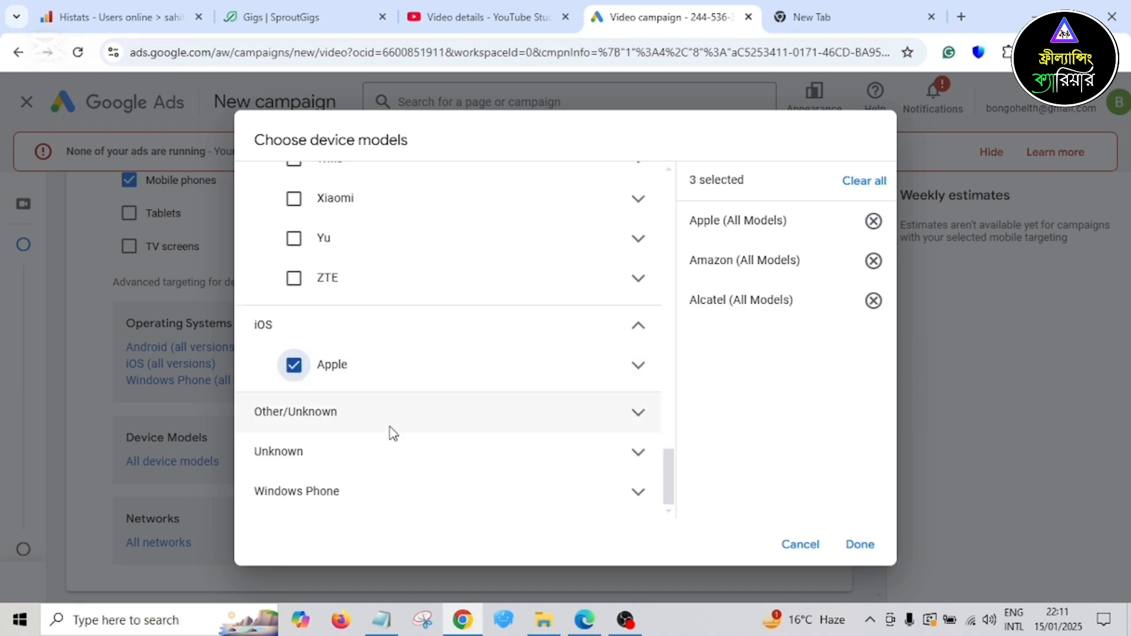
- Check which device brands are offered under Other/Unknown and Windows Phone
click(392, 427)
scroll(391, 429, down, 1)
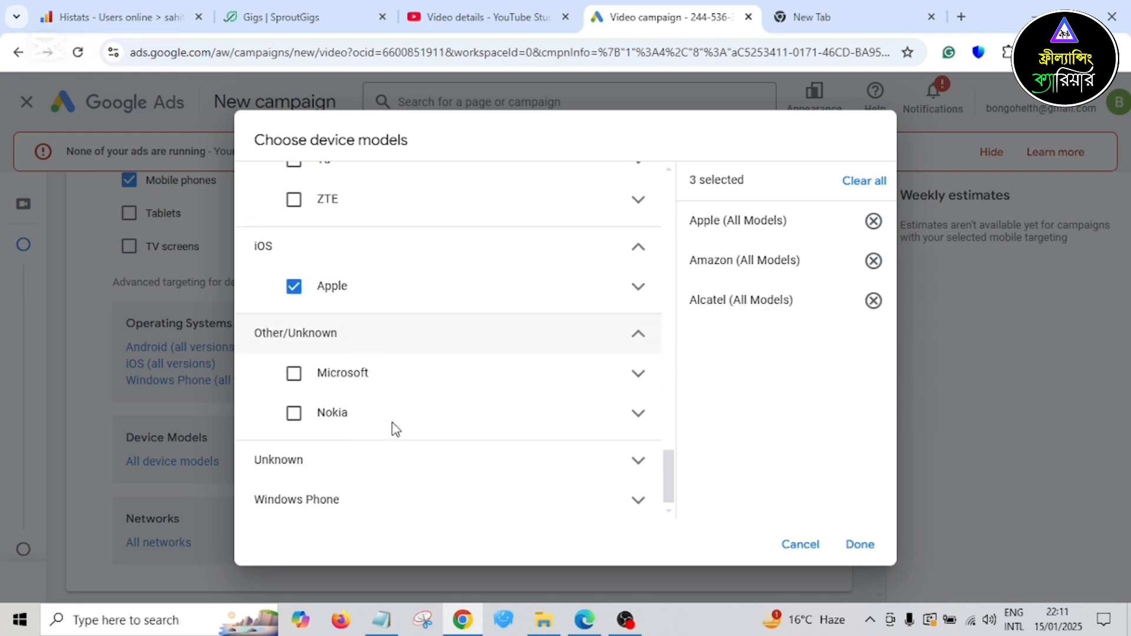
click(405, 345)
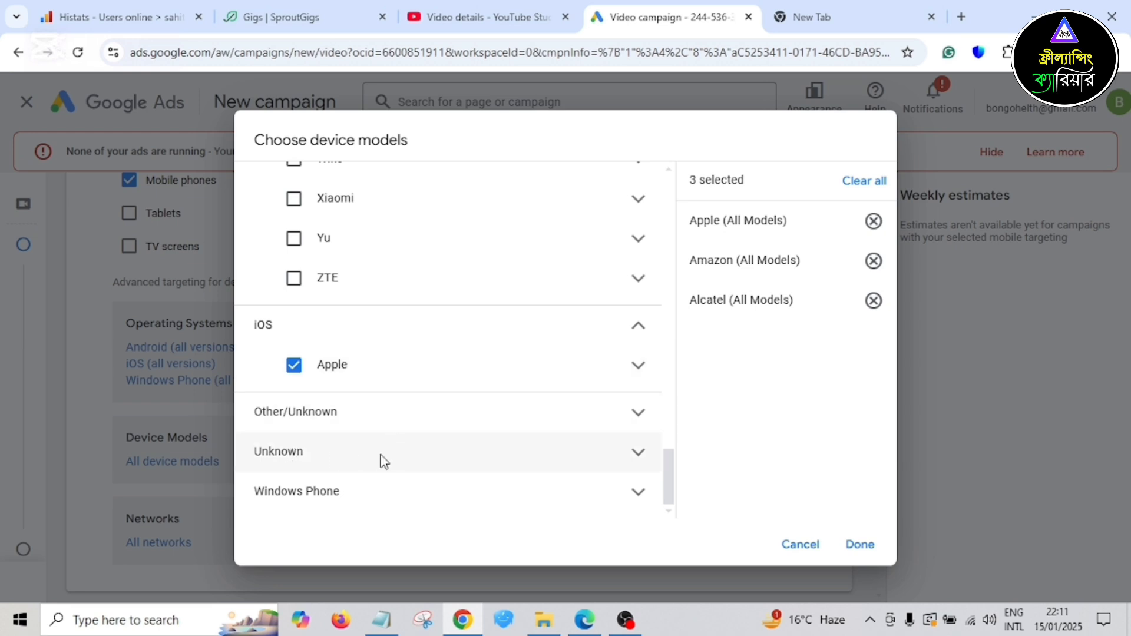
click(366, 492)
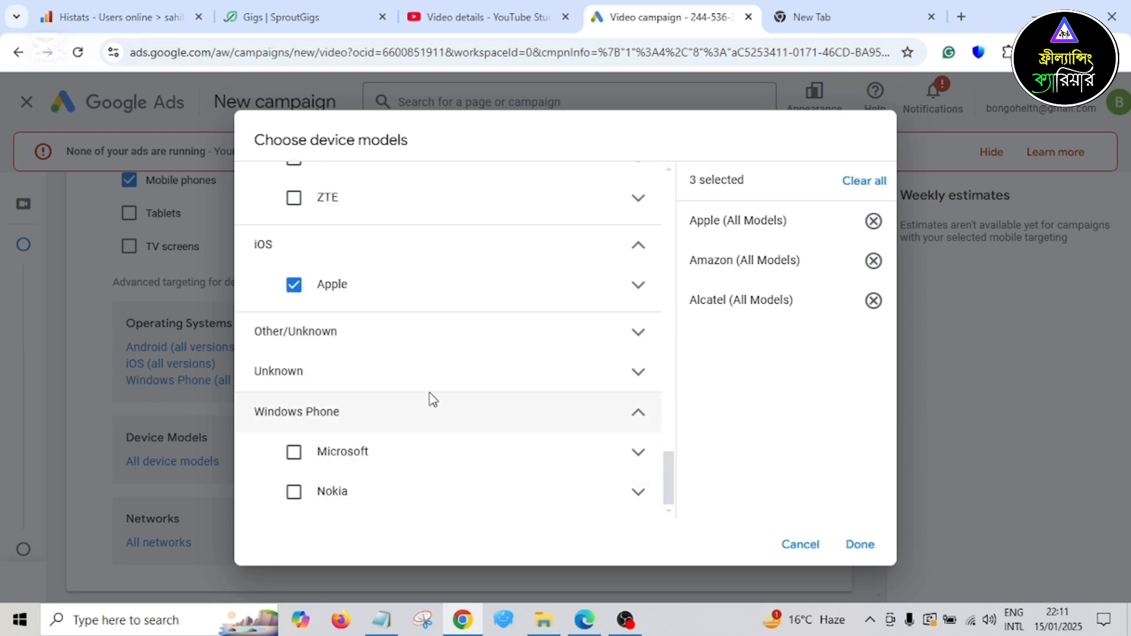
click(429, 415)
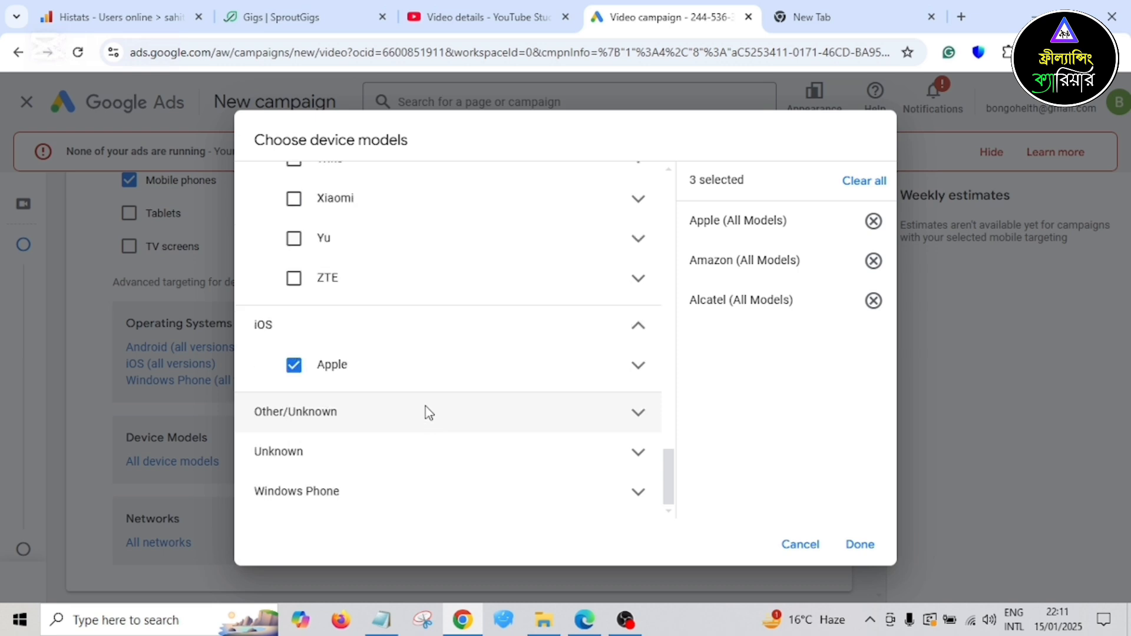
- Add all models of the Android brands ZTE, Yu, Xiaomi, Wiko and Vodafone to the targeted devices
scroll(427, 397, up, 2)
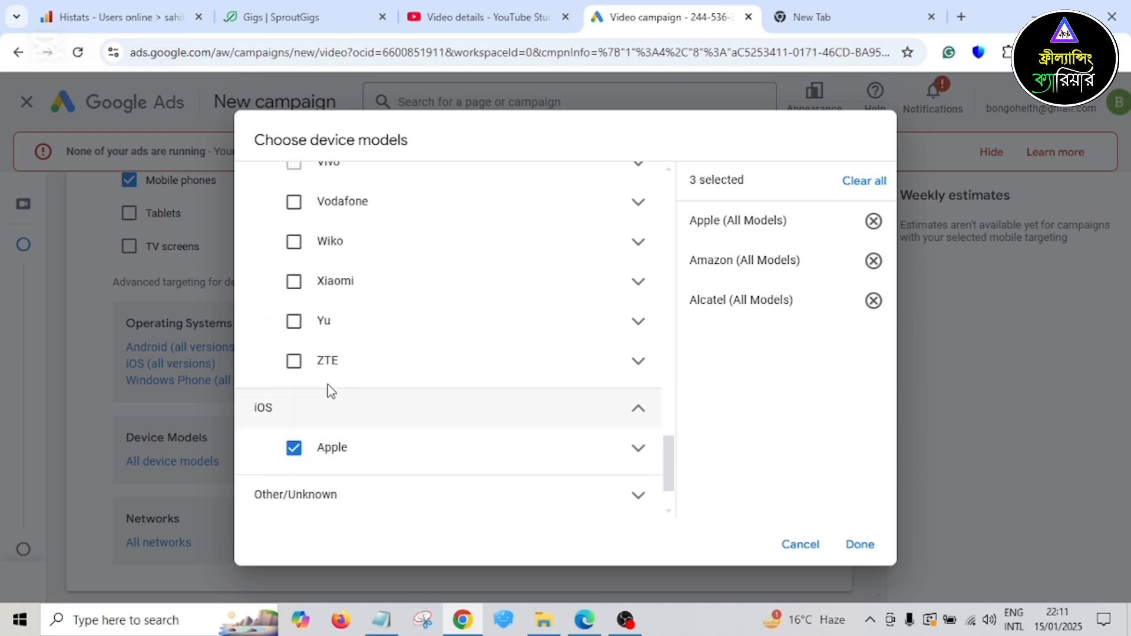
click(293, 361)
click(294, 321)
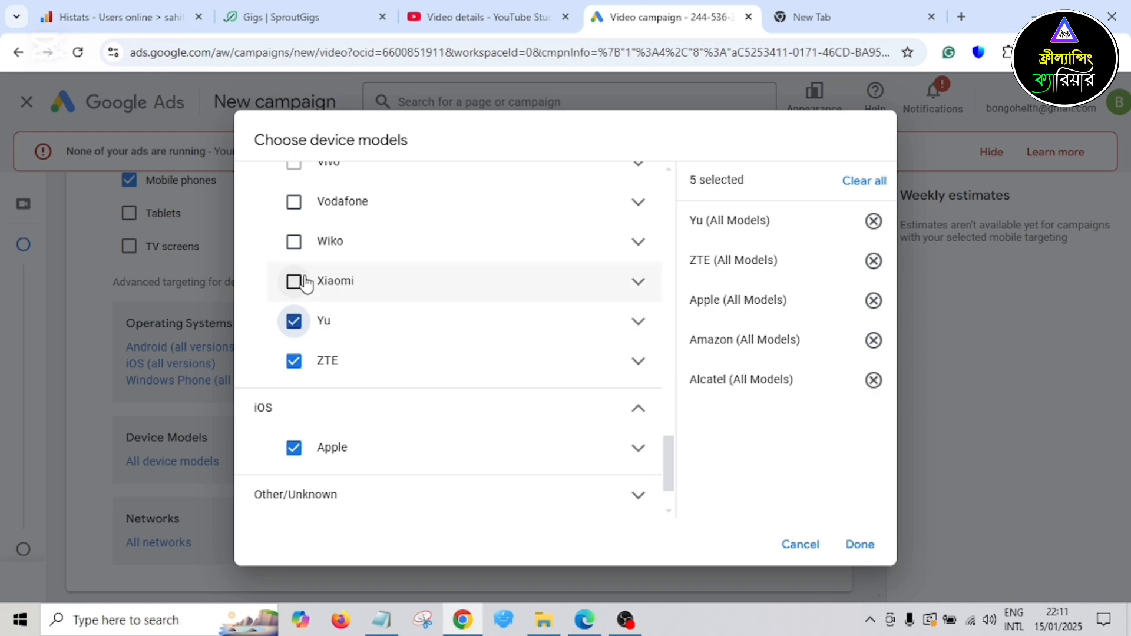
click(295, 278)
click(295, 241)
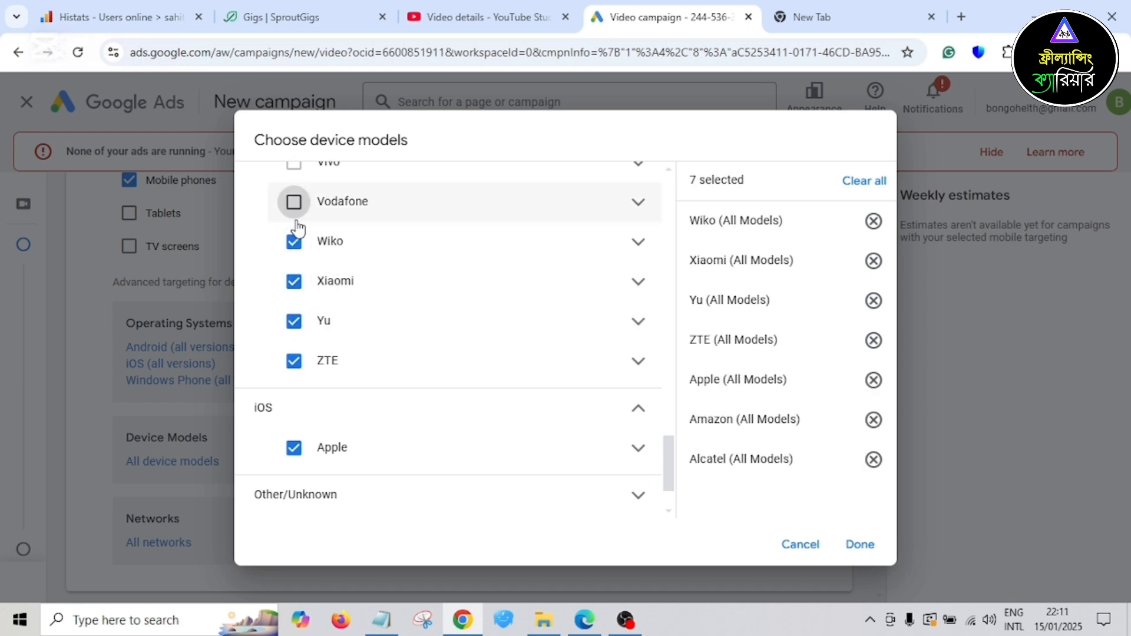
scroll(295, 203, up, 2)
click(311, 267)
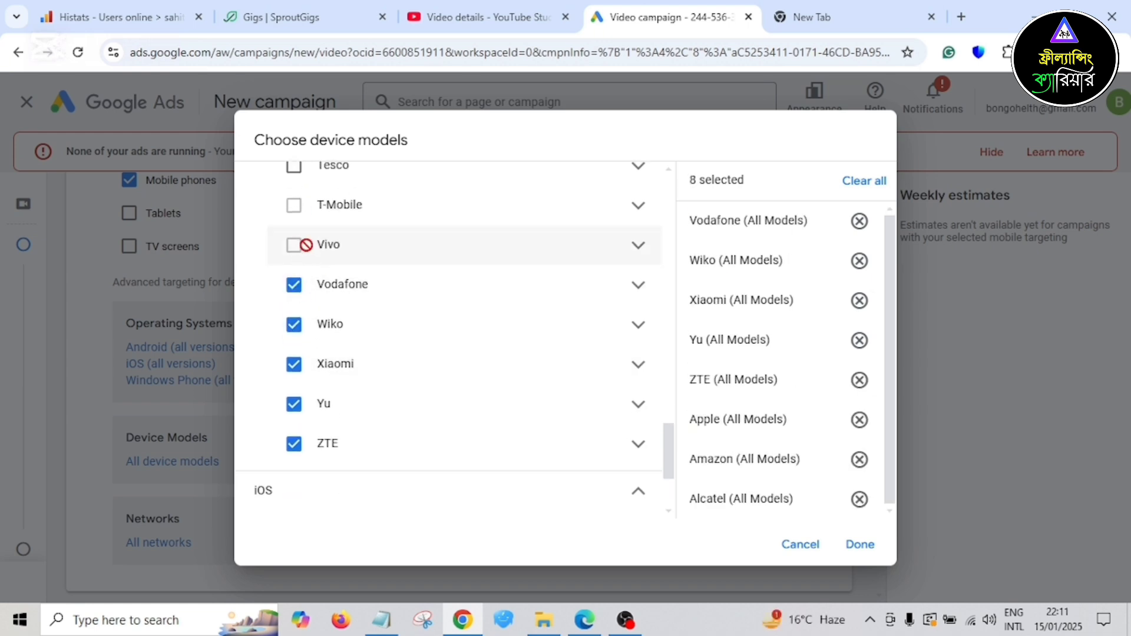
- Add the Vivo models 1902, I2223, iQOO U1 (V2023) and iQOO Z3 (I2011) to the targeted devices
click(301, 243)
scroll(349, 311, up, 2)
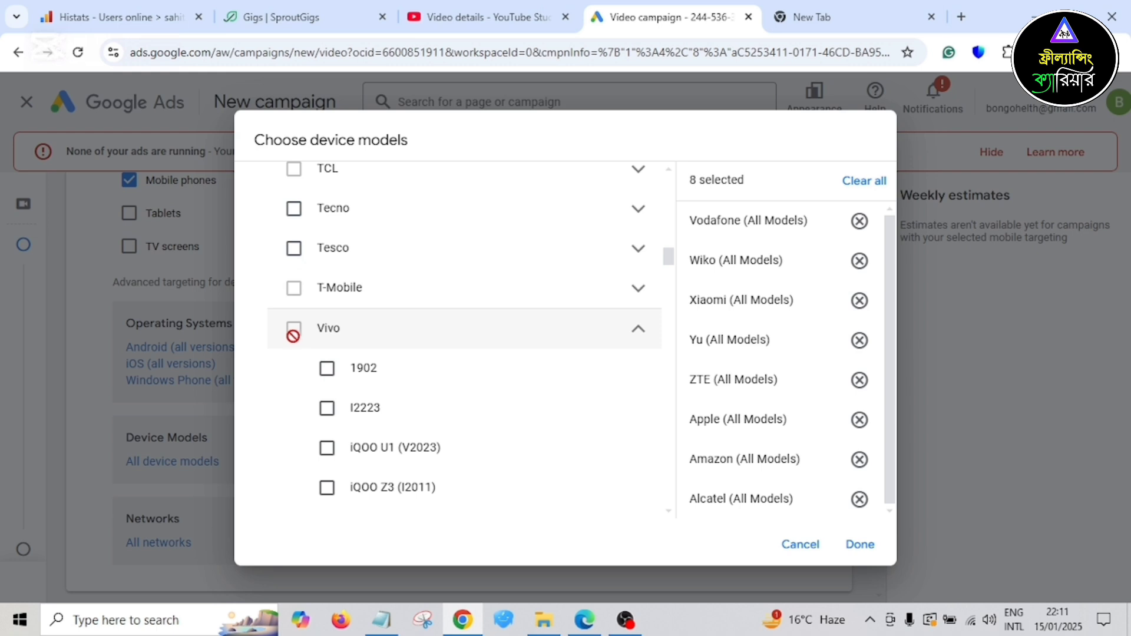
click(327, 369)
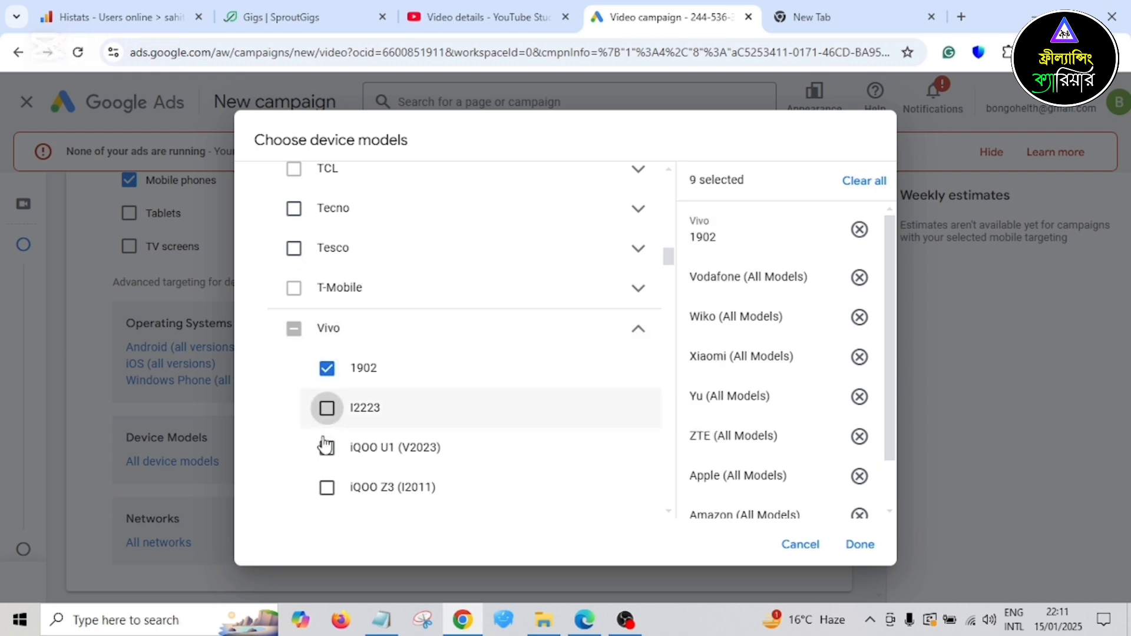
click(327, 408)
click(327, 448)
click(327, 488)
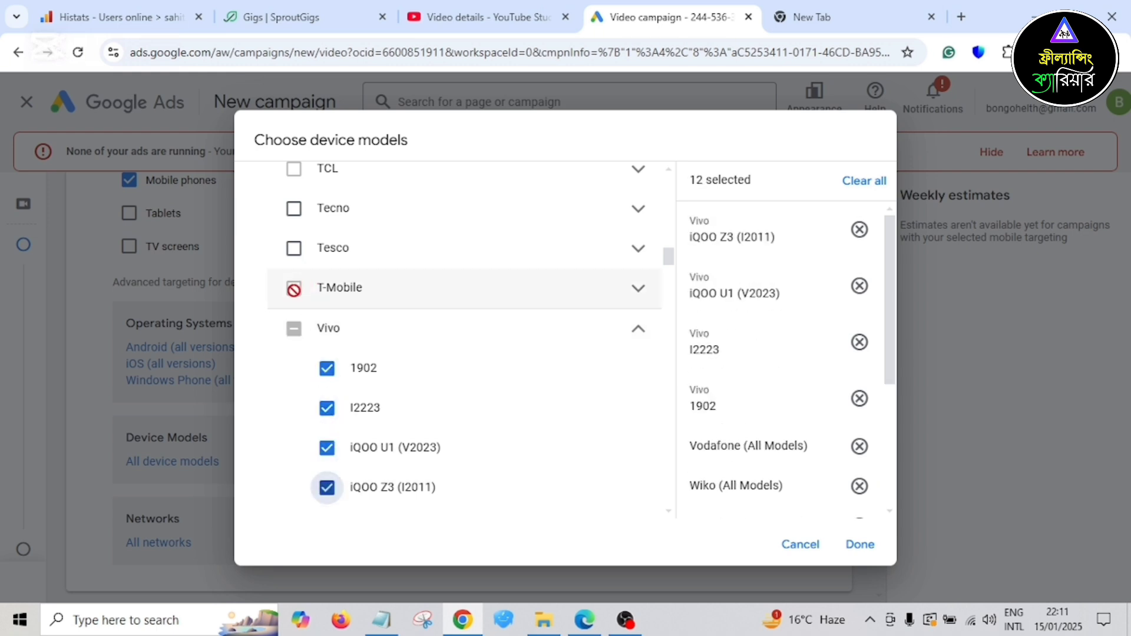
- Add the T-Mobile models REVVL 6 5G, REVVL 6 Pro 5G, Revvl 6x 5G, REVVL 7 and REVVL V+ 5G to the targeted devices
click(293, 288)
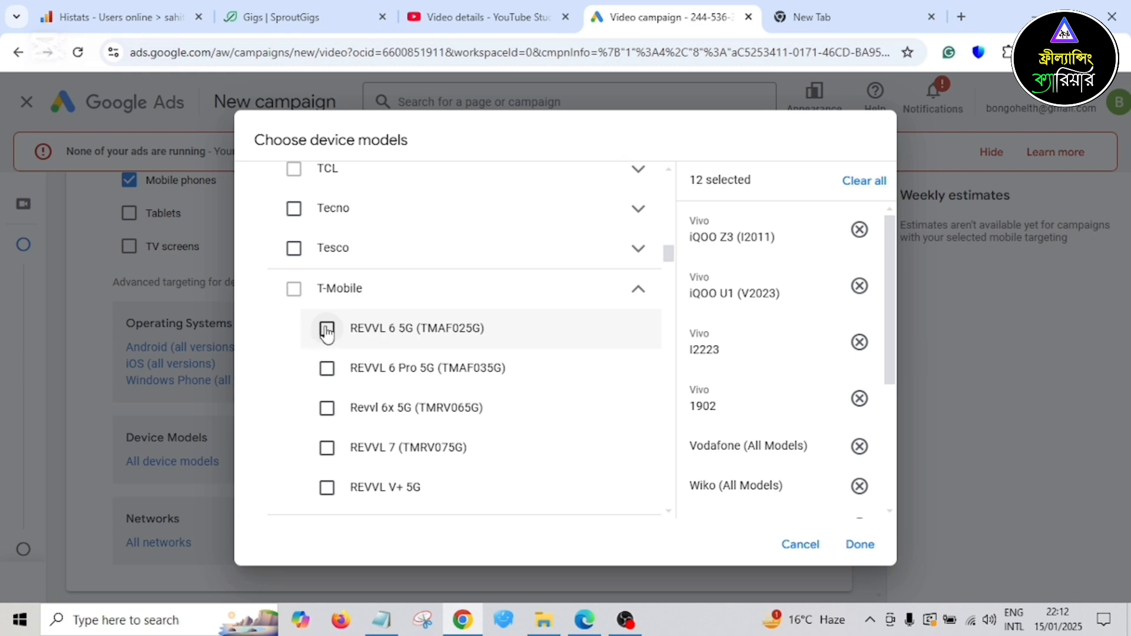
click(327, 330)
click(327, 370)
click(327, 408)
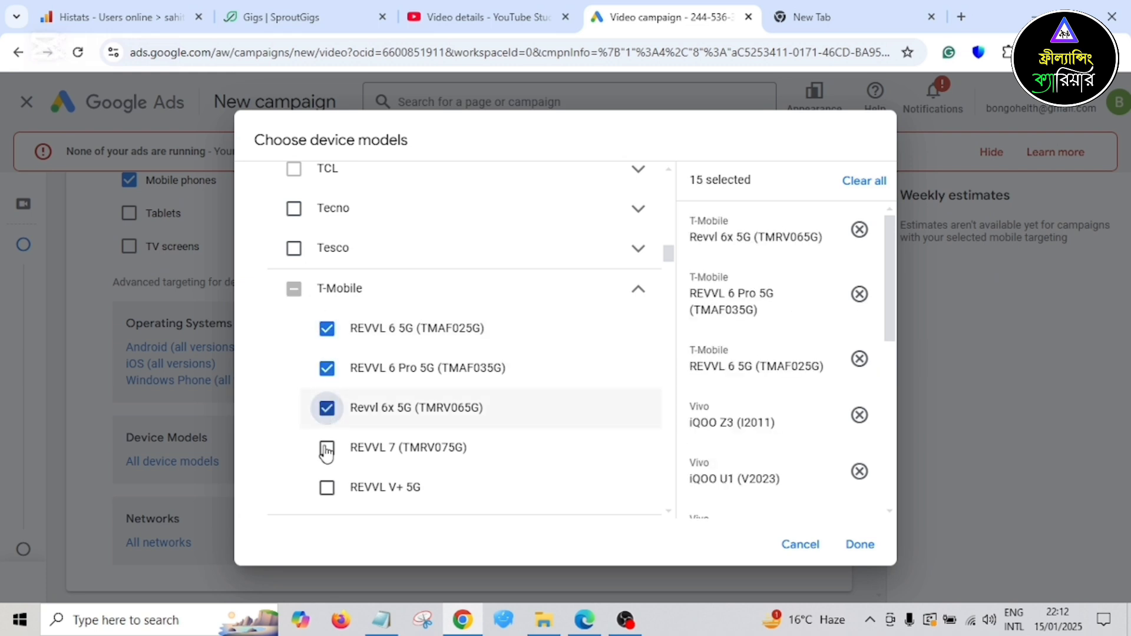
click(327, 449)
click(327, 487)
scroll(353, 407, down, 1)
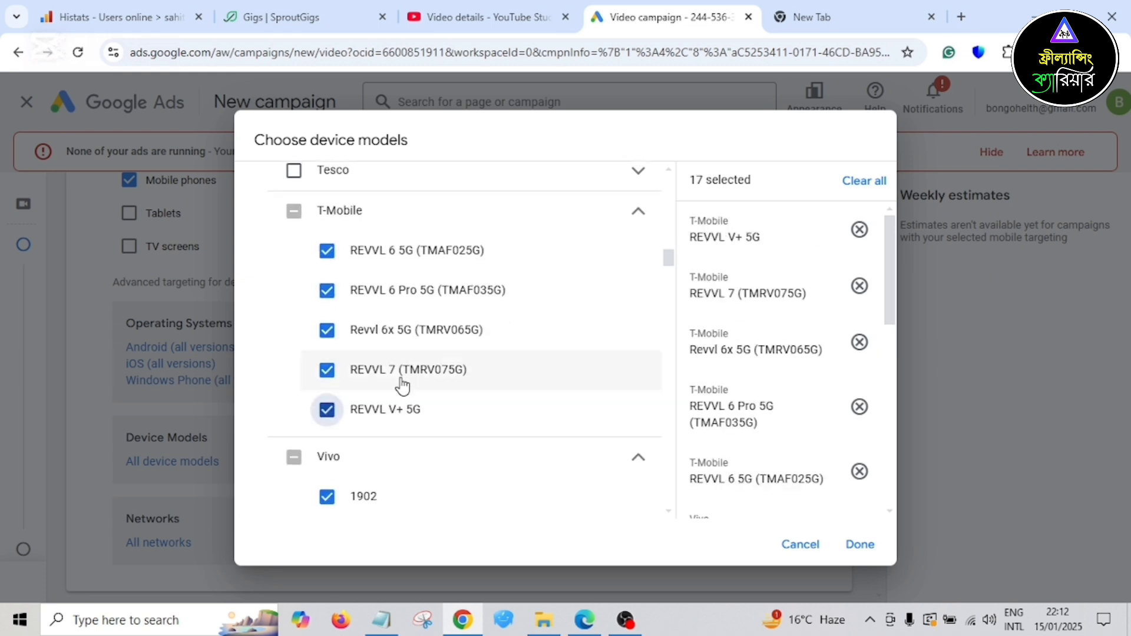
- Add all Tesco, Tecno, SonyEricsson and Sony models and the Smartfren model ANDROMAX A16C3H to the targeted devices
scroll(403, 386, up, 4)
click(295, 414)
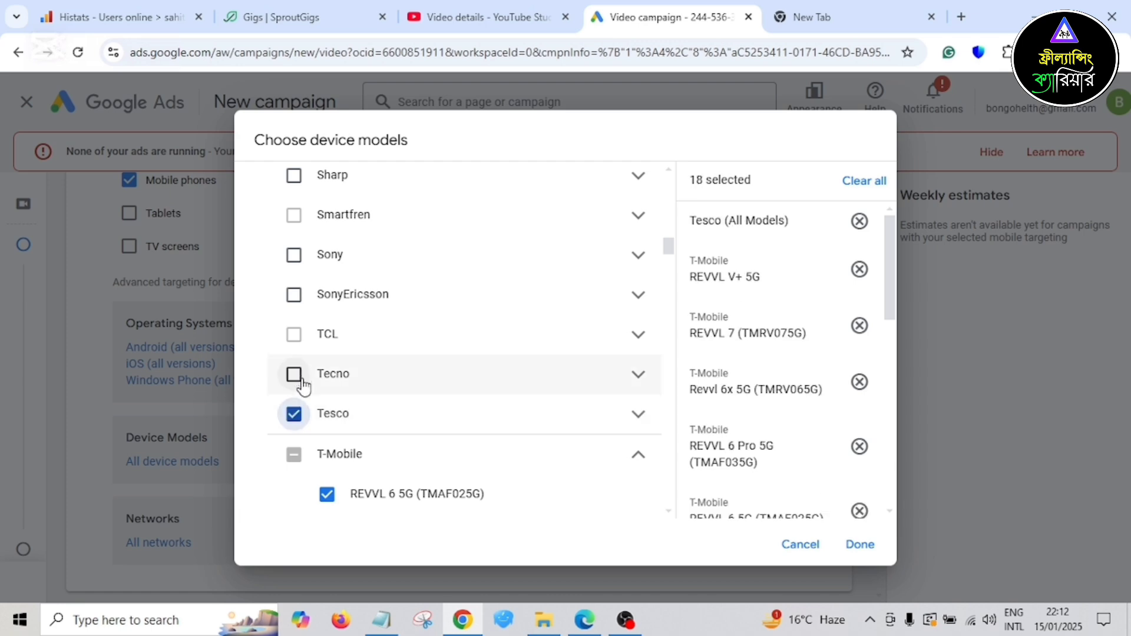
click(298, 376)
click(295, 294)
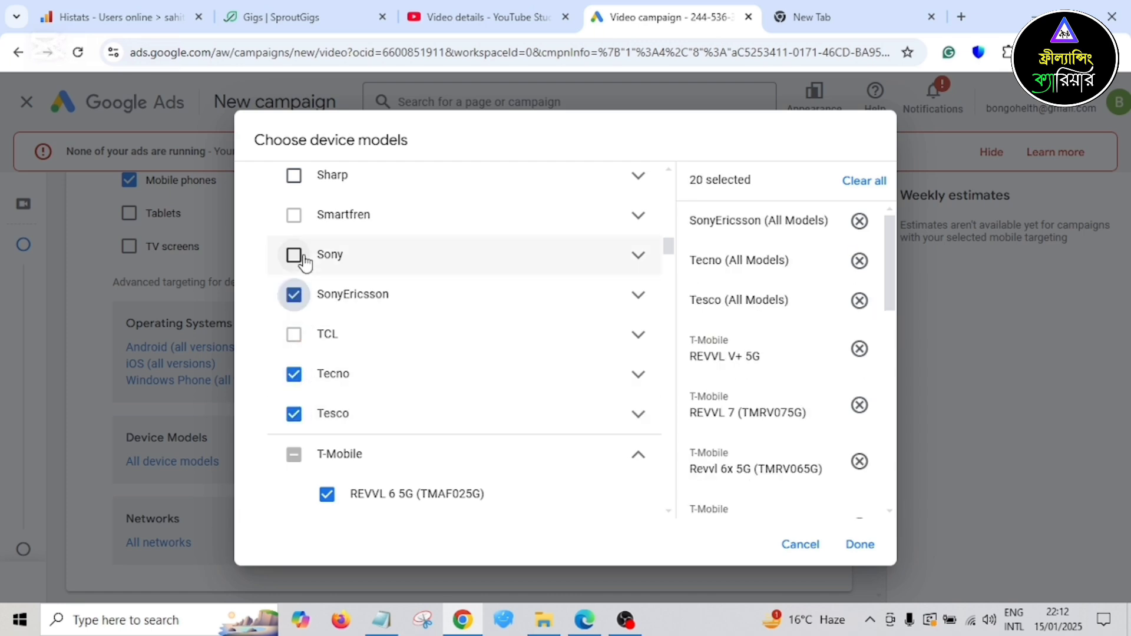
click(294, 255)
click(293, 215)
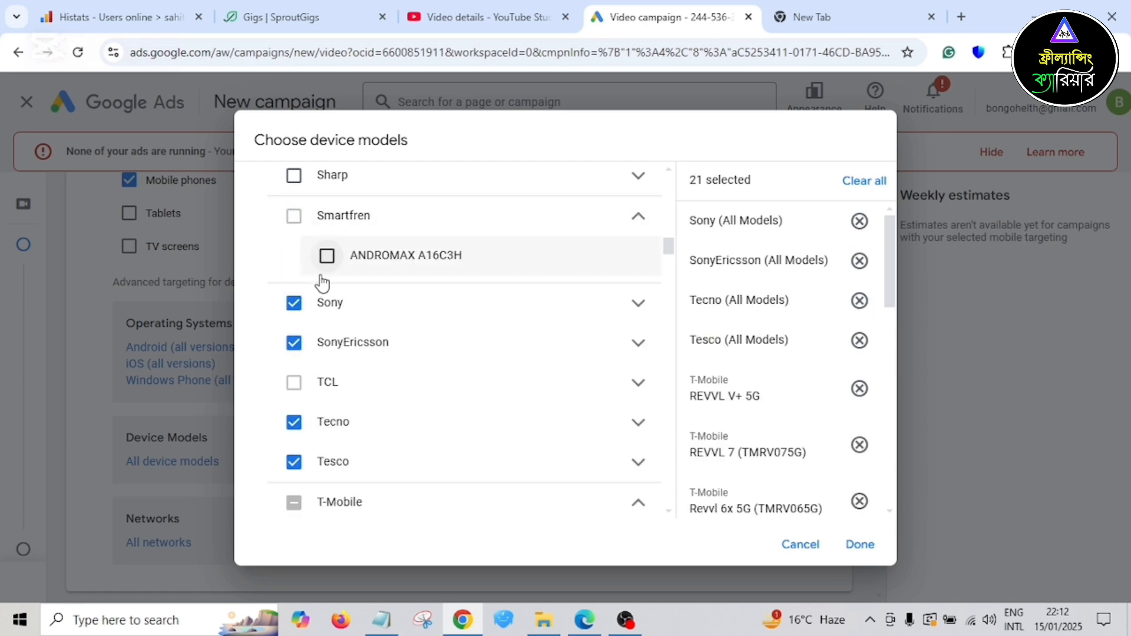
click(327, 255)
- Add all models of the Android brands Sharp, Samsung and OPPO to the targeted devices
scroll(339, 297, up, 2)
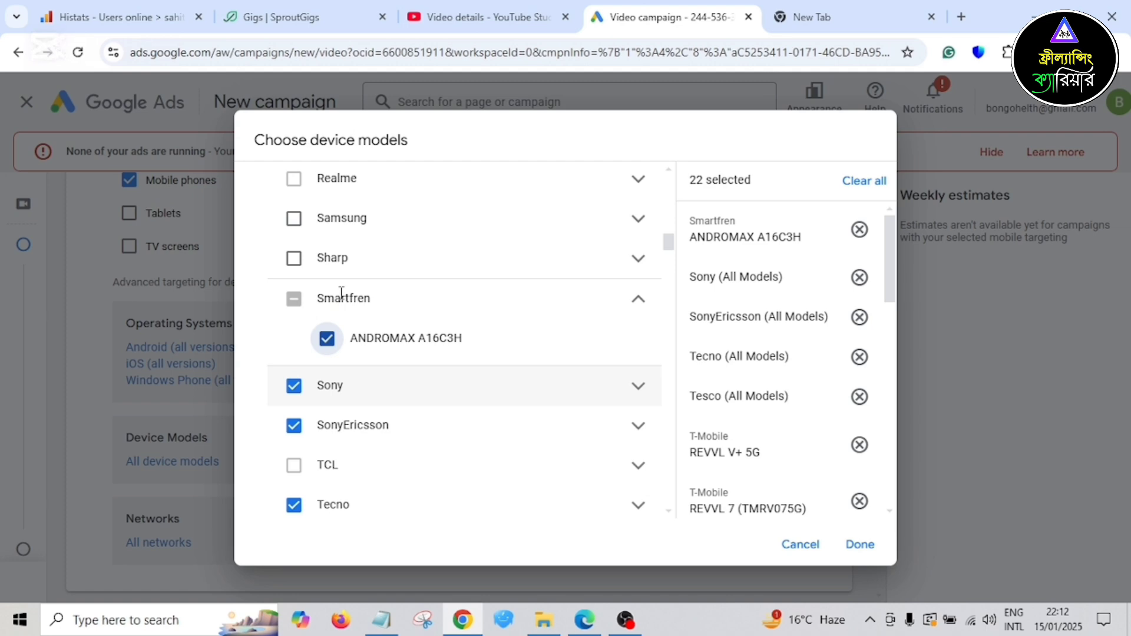
click(289, 258)
scroll(298, 271, up, 2)
click(326, 310)
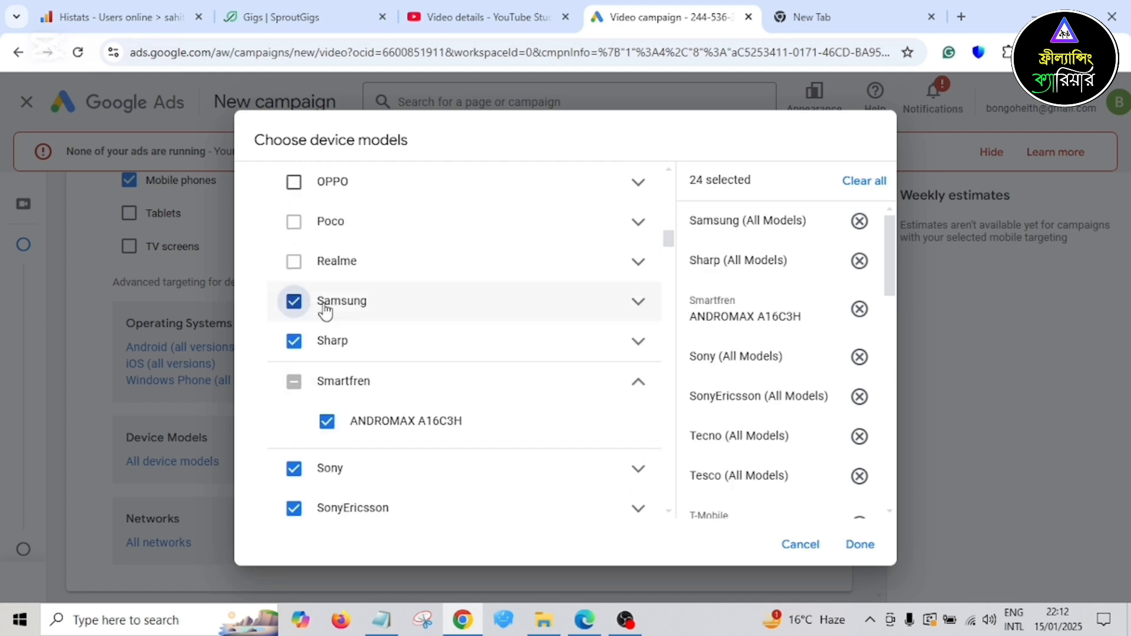
click(298, 262)
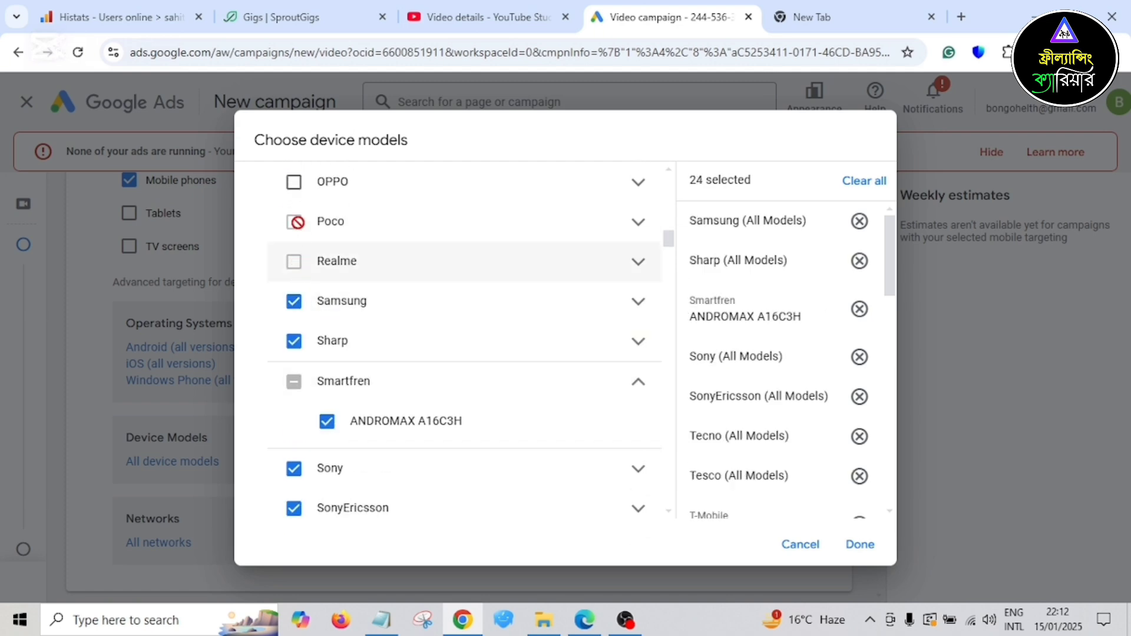
click(294, 182)
- Add all models of the Android brands OnePlus, Nokia, Motorola and Micromax to the targeted devices
scroll(320, 275, up, 4)
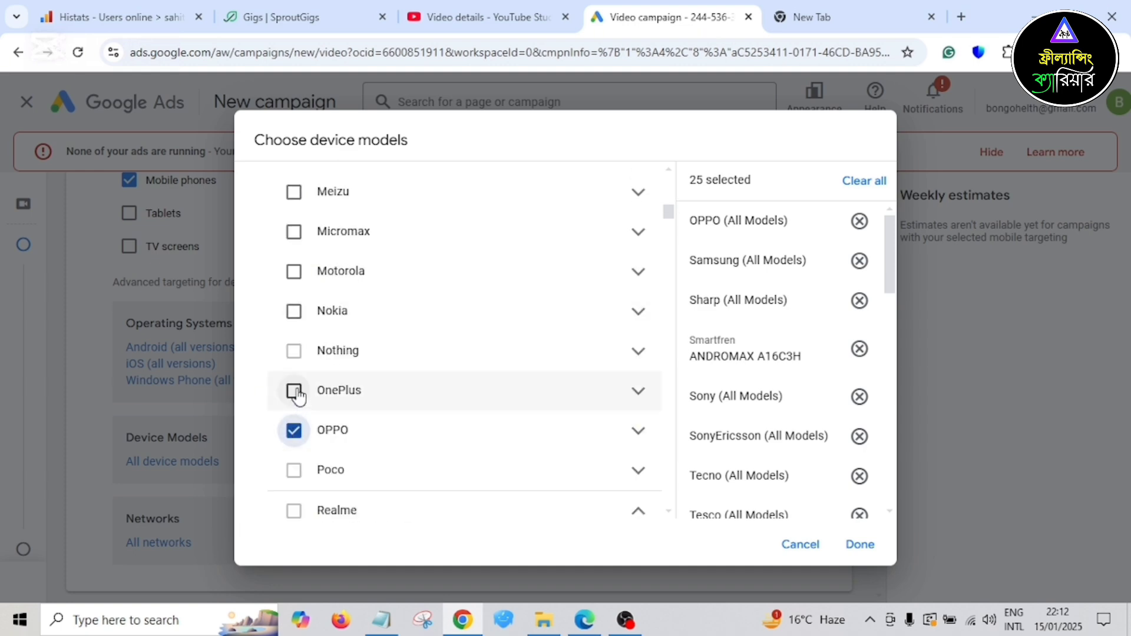
click(293, 390)
click(294, 313)
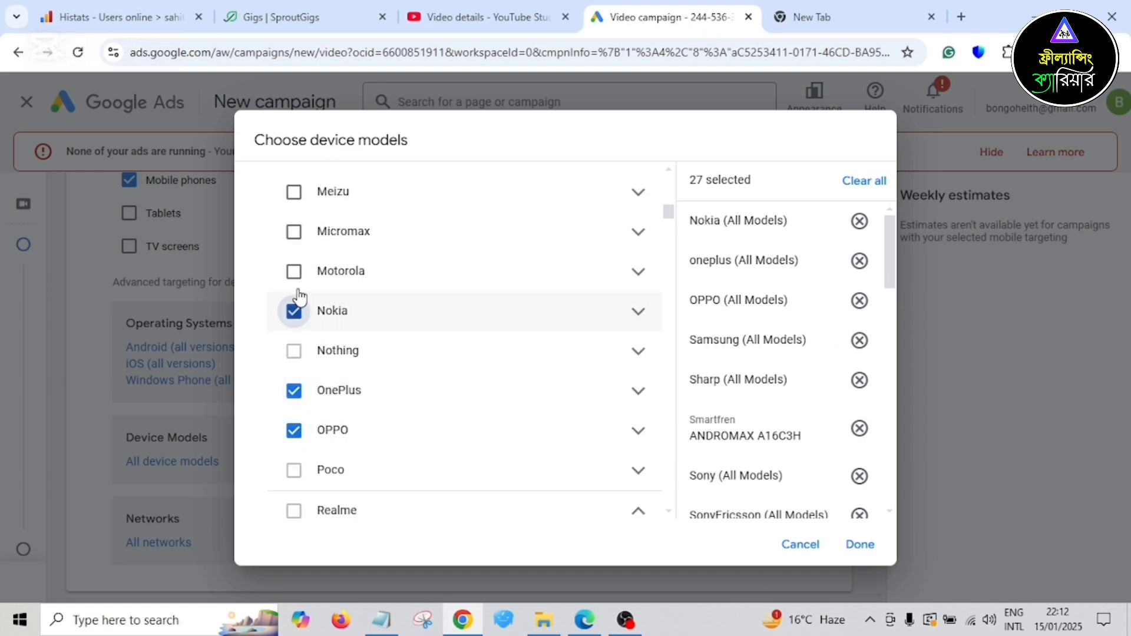
click(295, 272)
click(295, 231)
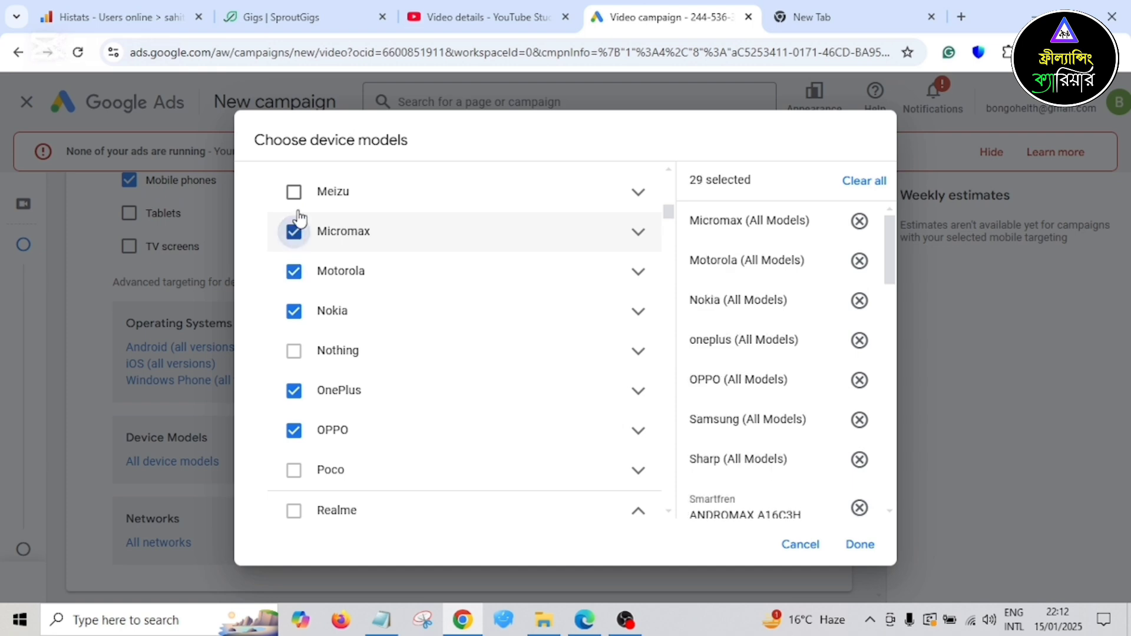
- Add all models of the Android brands Meizu, Lyf, LG, Letv, Lenovo, Karbonn and Izoom to the targeted devices
click(294, 192)
scroll(325, 292, up, 1)
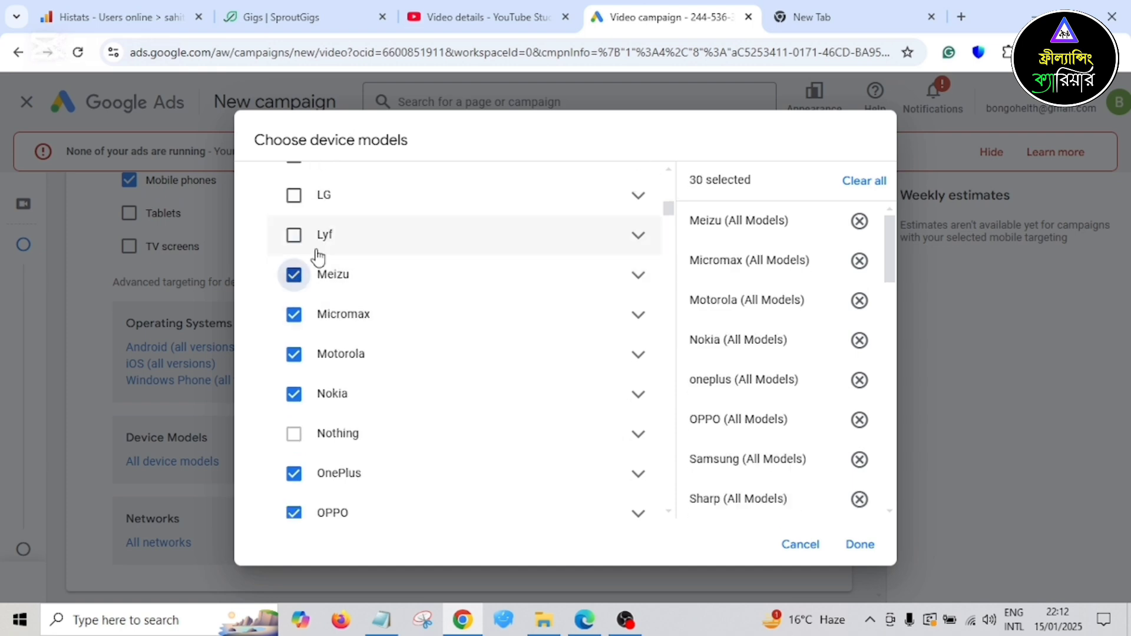
click(294, 234)
click(294, 196)
scroll(363, 315, up, 4)
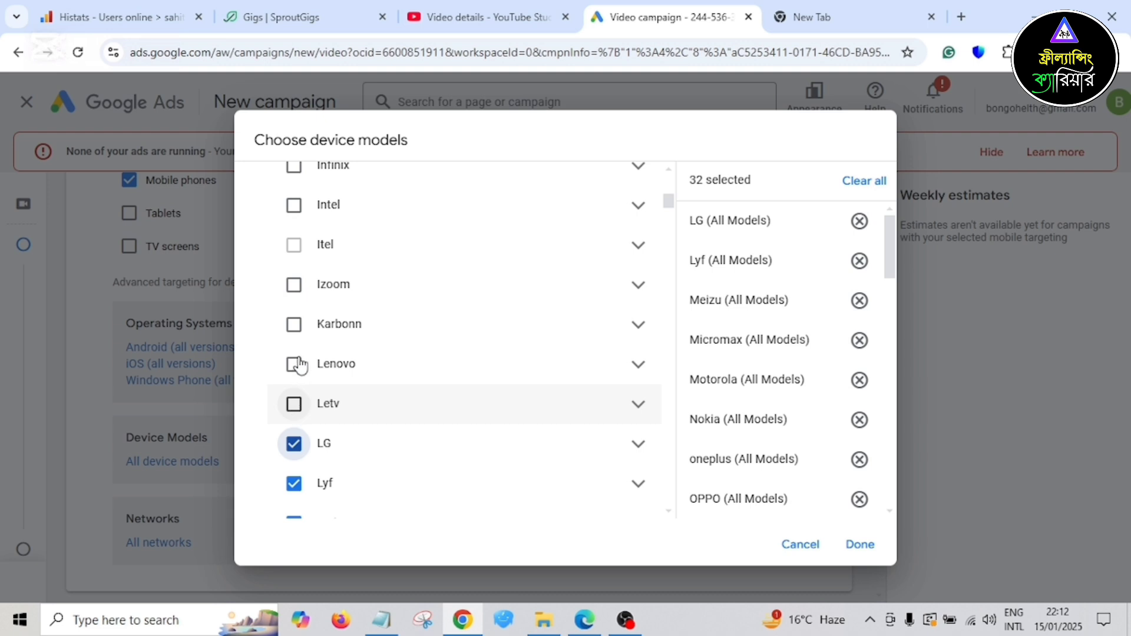
click(294, 364)
click(296, 327)
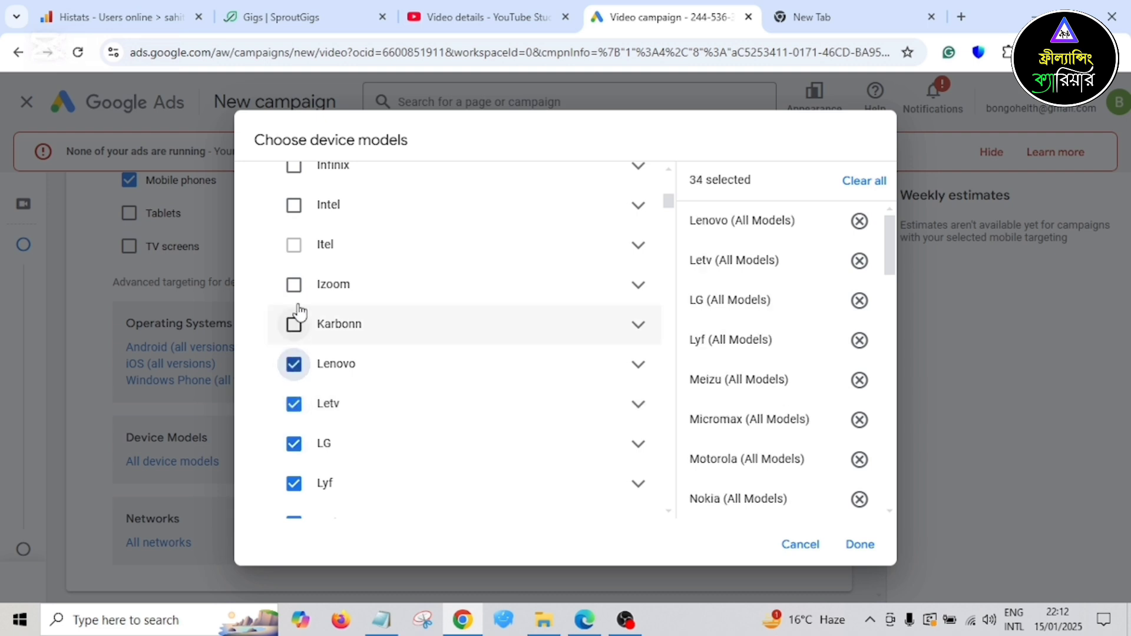
click(296, 285)
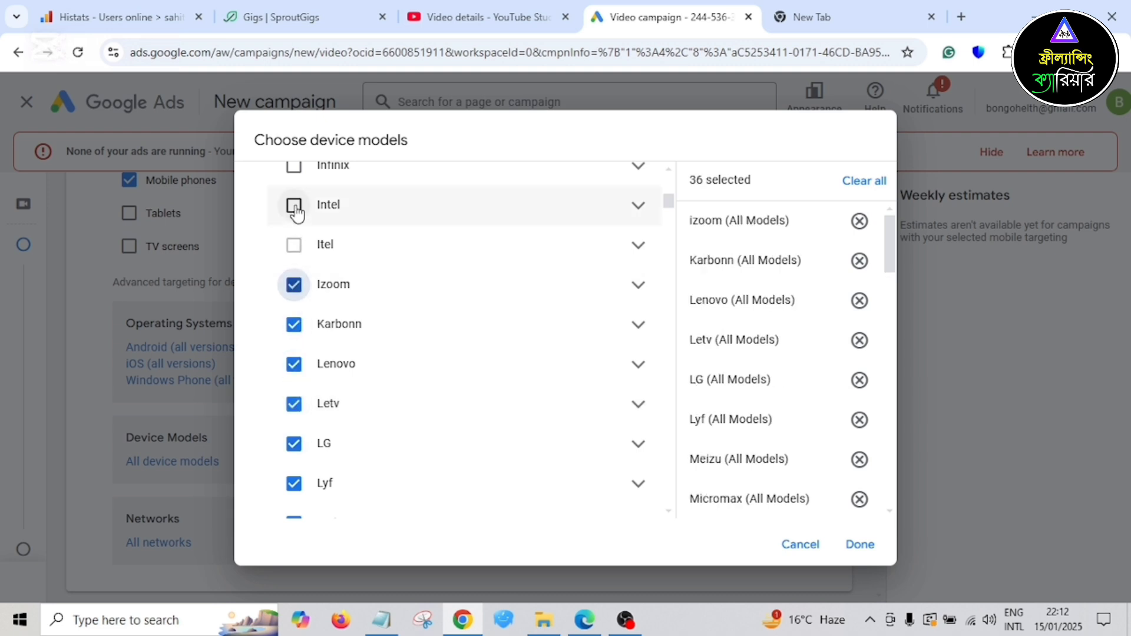
- Add all models of the Android brands Intel, Infinix, HUAWEI, HTC, Google and General Mobile to the targeted devices
click(294, 206)
scroll(307, 271, up, 1)
click(294, 247)
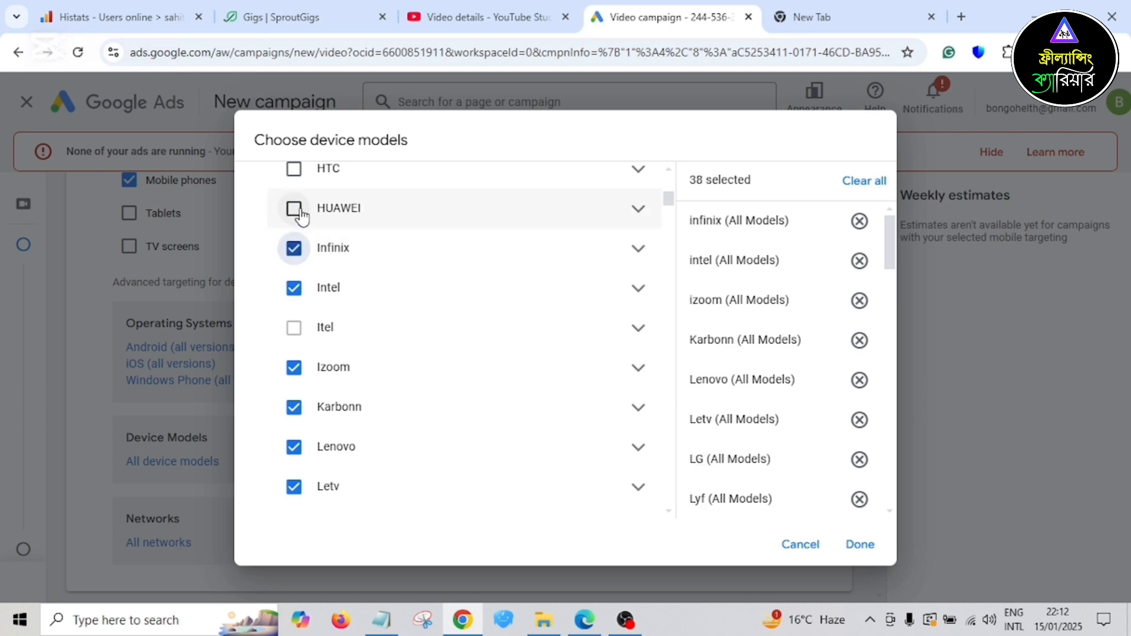
click(296, 211)
scroll(306, 259, up, 1)
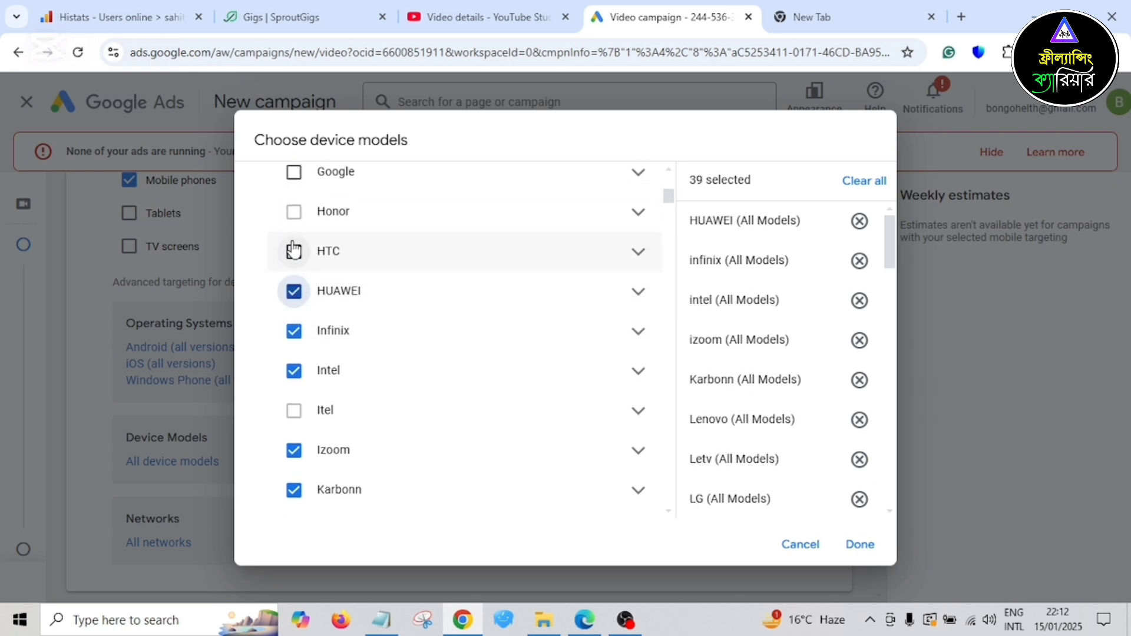
click(293, 251)
scroll(297, 266, up, 1)
click(293, 293)
click(293, 255)
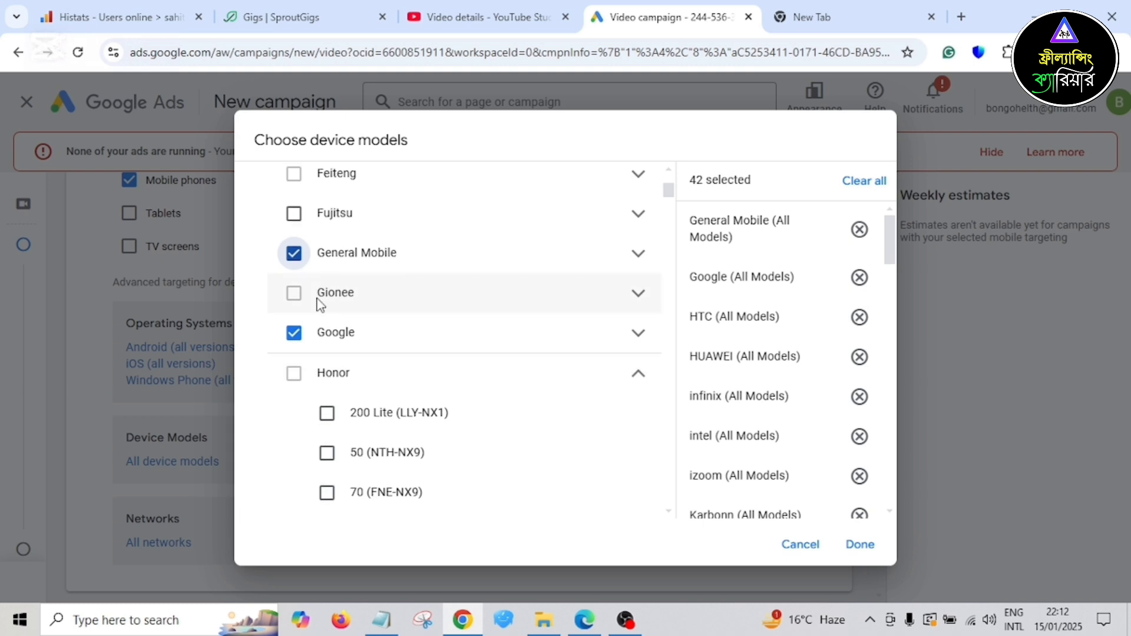
- Add the Honor models 200 Lite, 50, 70, 70 Lite and 90 to the targeted devices
scroll(327, 354, down, 1)
click(327, 335)
click(327, 375)
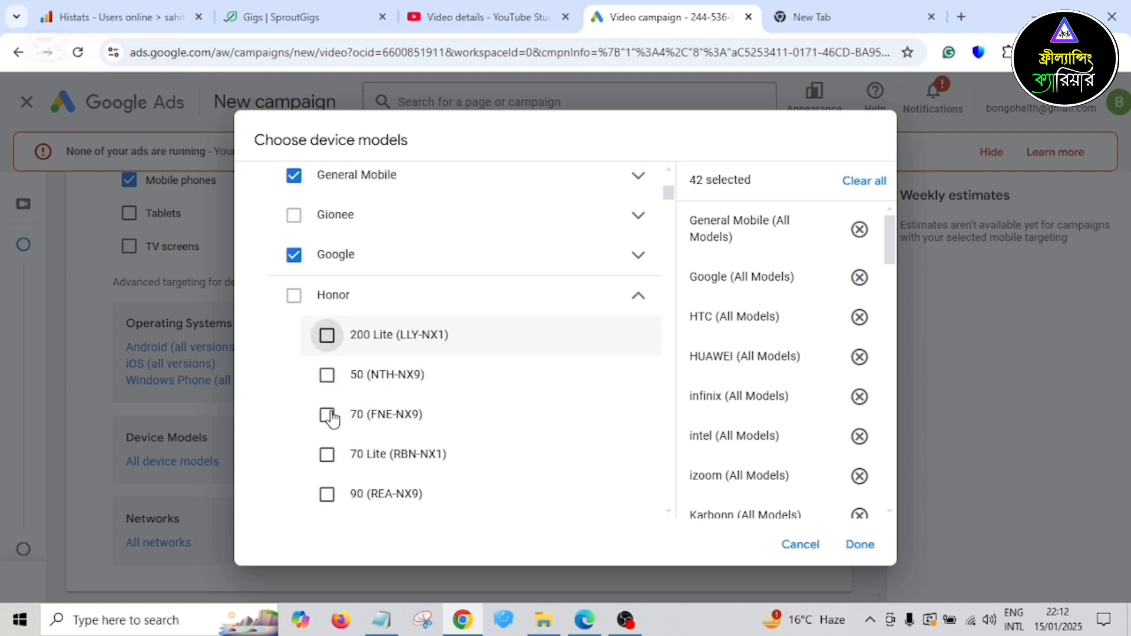
click(327, 415)
click(327, 454)
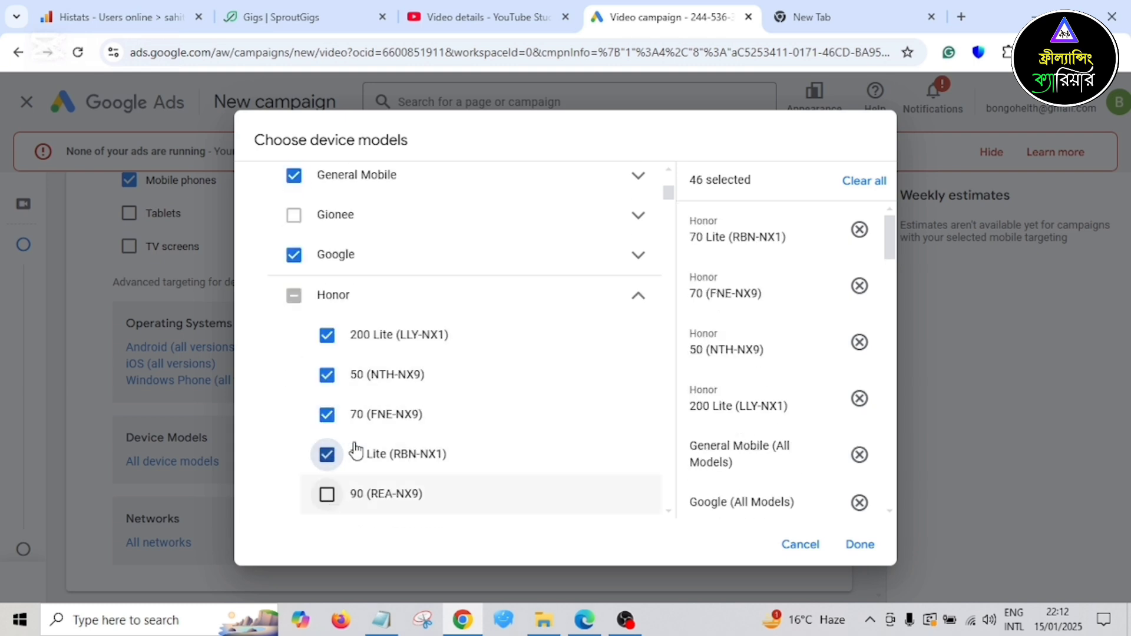
scroll(353, 450, down, 1)
click(360, 434)
- Add the Honor models X6 (VNE-LX1), Pad X8, Magic5 Lite, 90 Lite, X7 (CMA-LX3) and X7 (CMA-LX2) to the targeted devices
scroll(335, 502, down, 2)
click(327, 487)
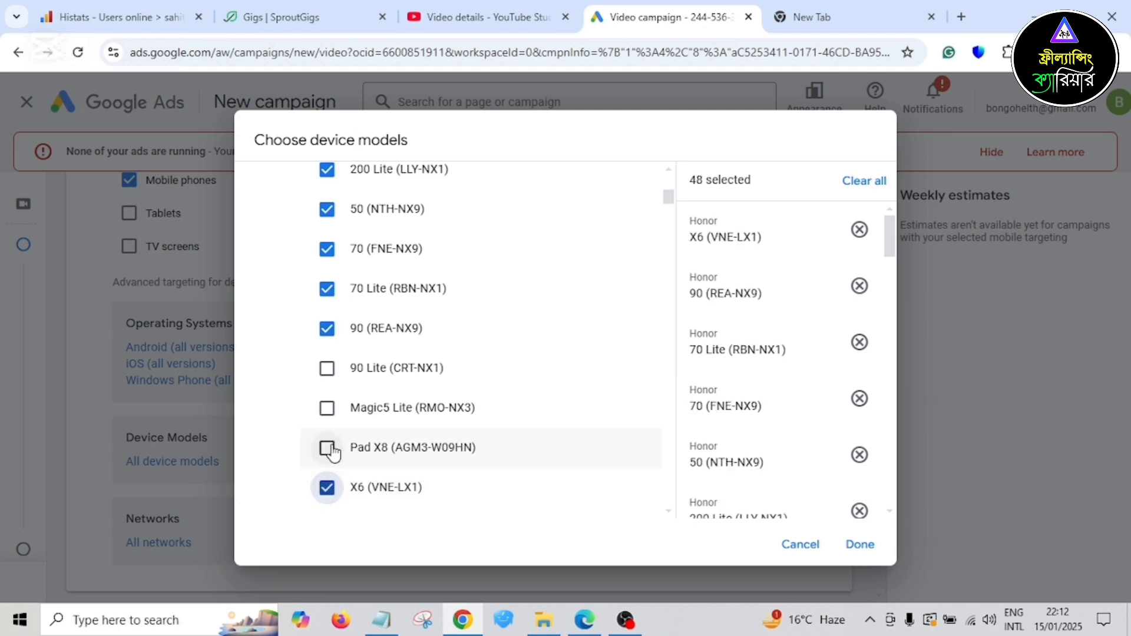
click(327, 448)
click(327, 408)
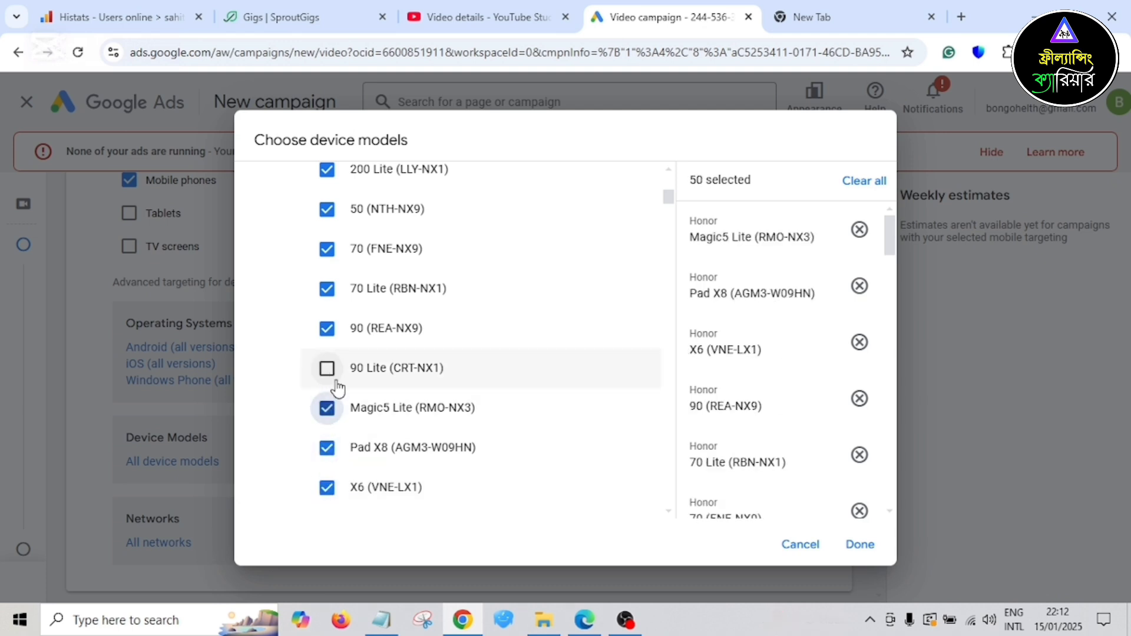
click(327, 369)
scroll(346, 391, down, 2)
scroll(327, 508, down, 1)
scroll(327, 508, down, 1)
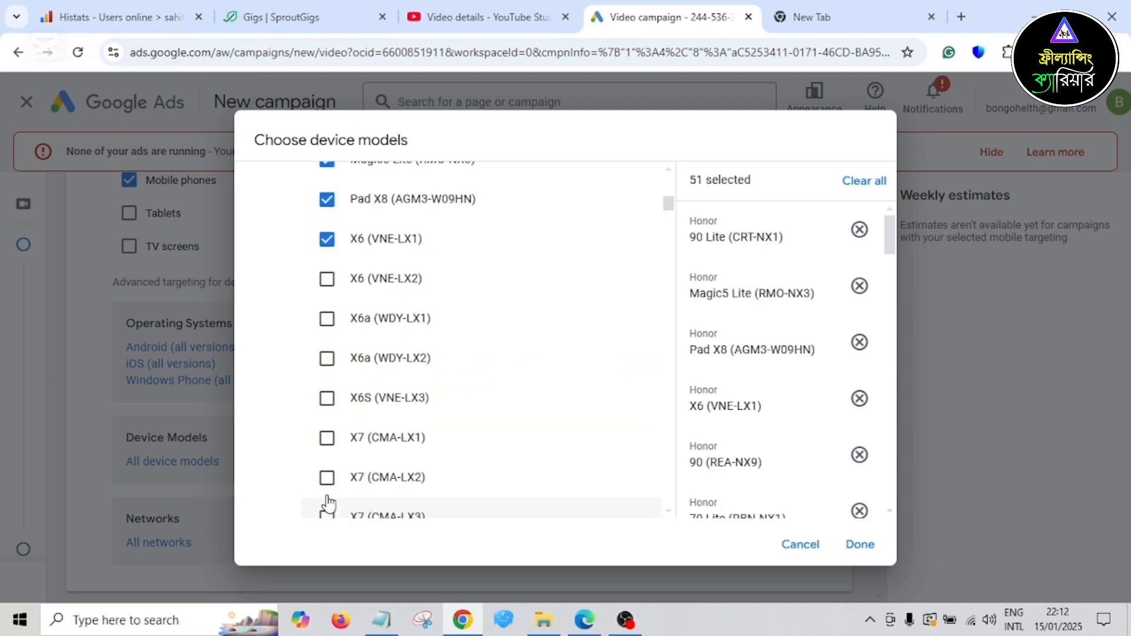
click(328, 510)
click(328, 483)
- Add all Fujitsu, DoCoMo, bq and Asus models to the targeted devices and apply the device model selection
scroll(347, 415, up, 8)
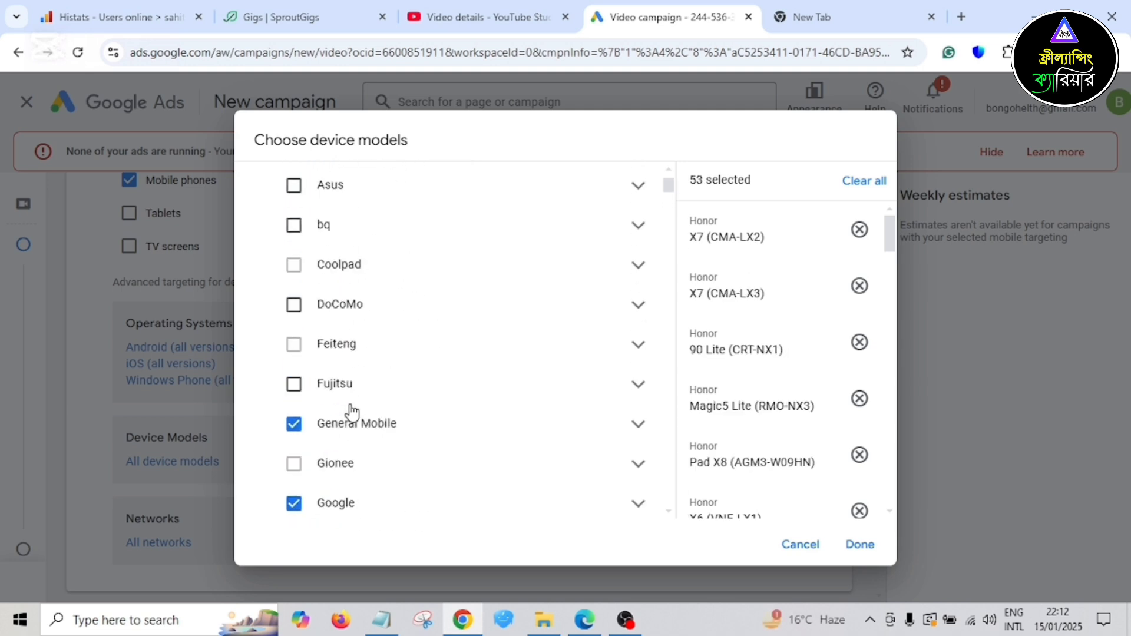
click(294, 389)
click(294, 305)
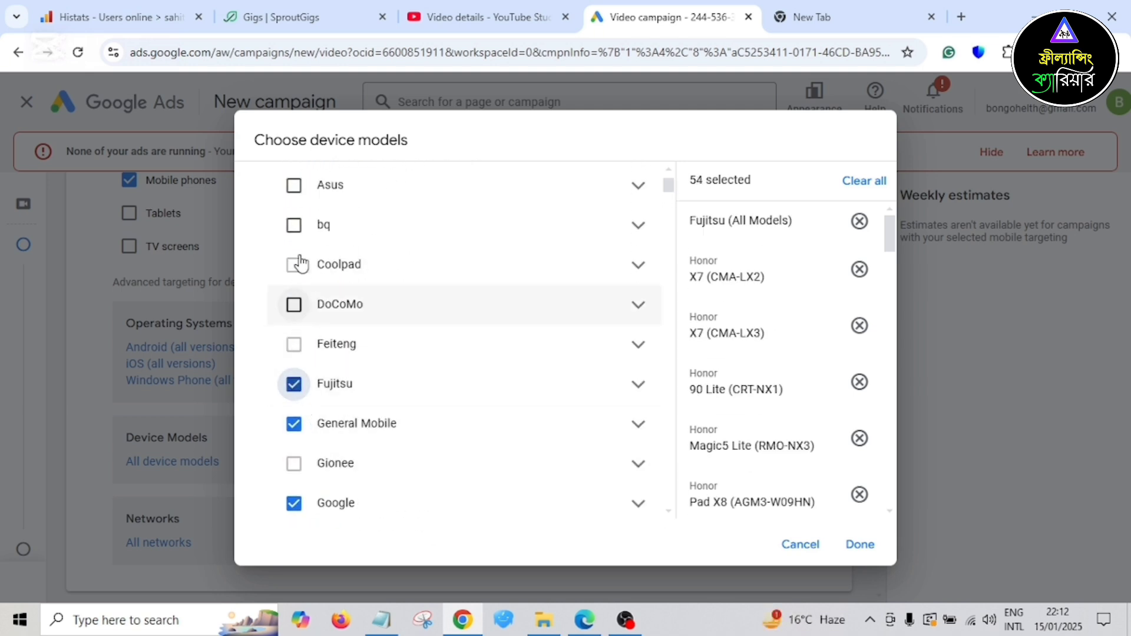
click(294, 225)
click(294, 184)
scroll(341, 295, up, 2)
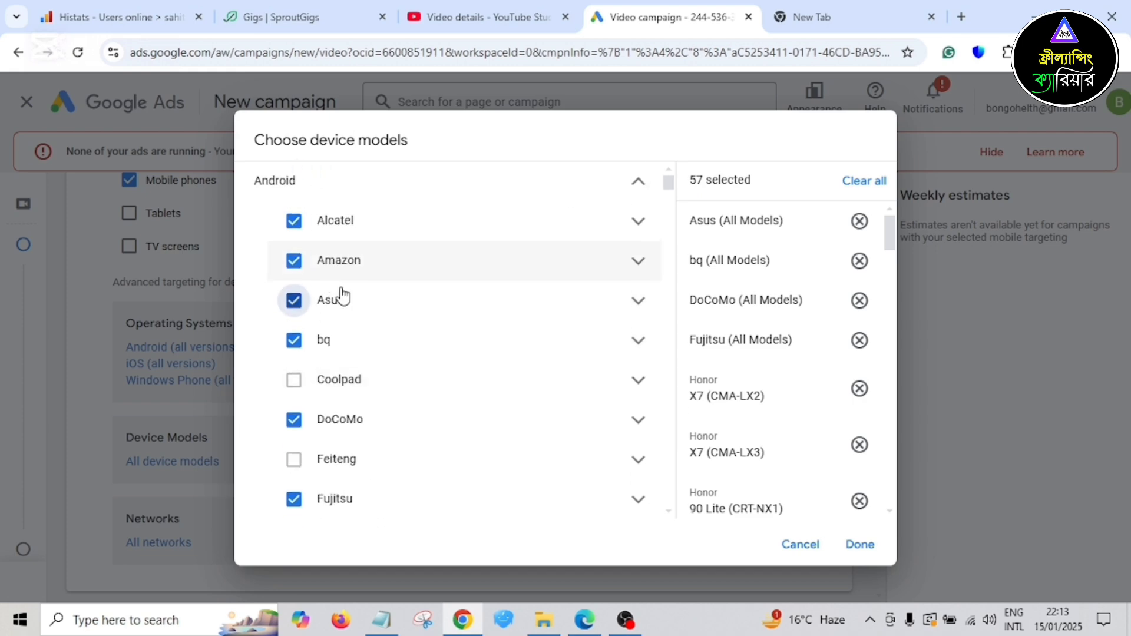
click(860, 545)
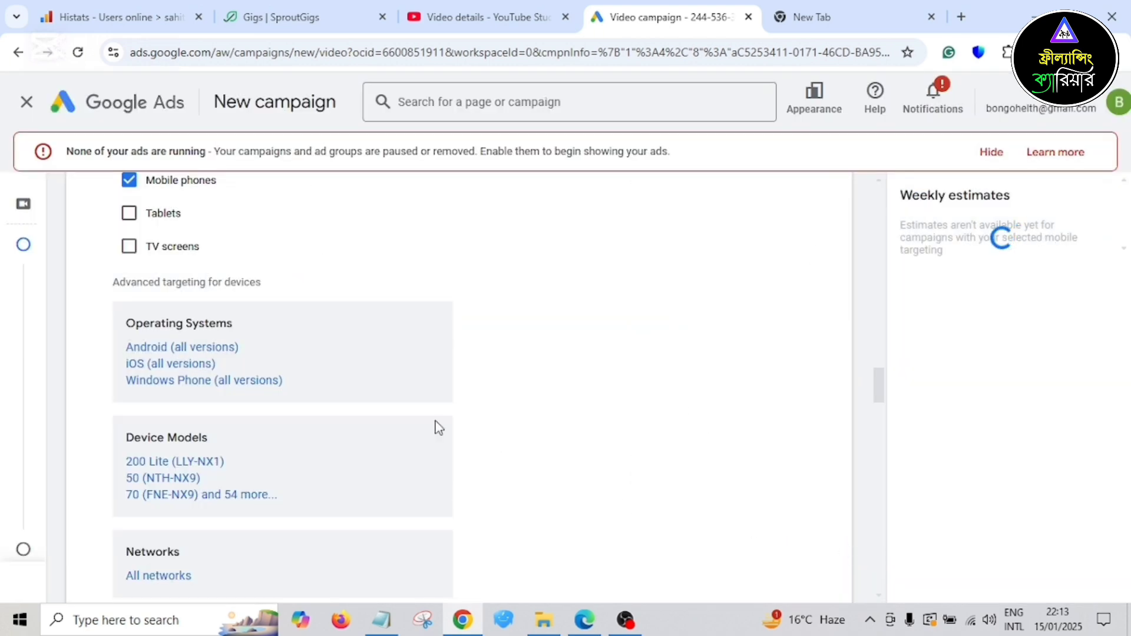
- Review the network targeting choices without selecting any, and look at the campaign's frequency capping options
scroll(318, 427, down, 4)
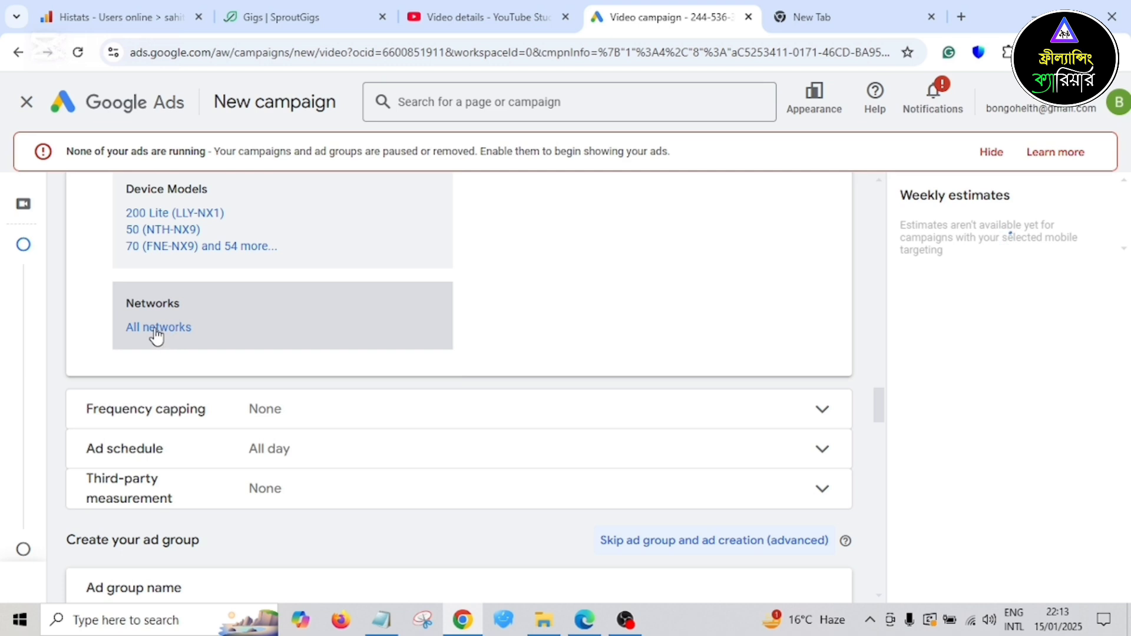
click(205, 339)
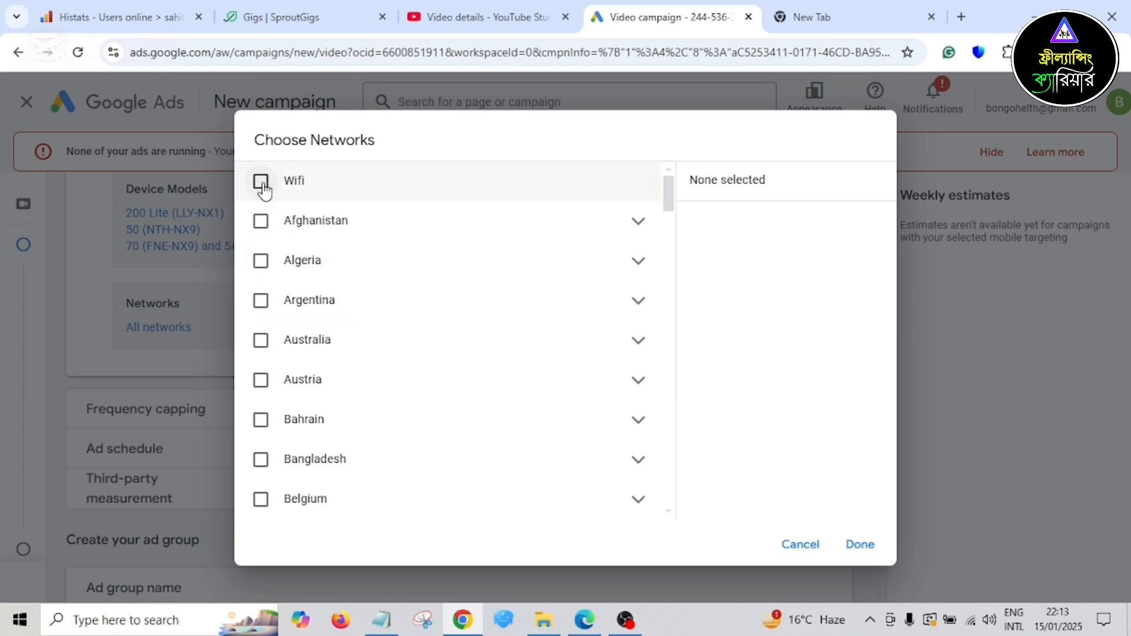
scroll(351, 294, down, 3)
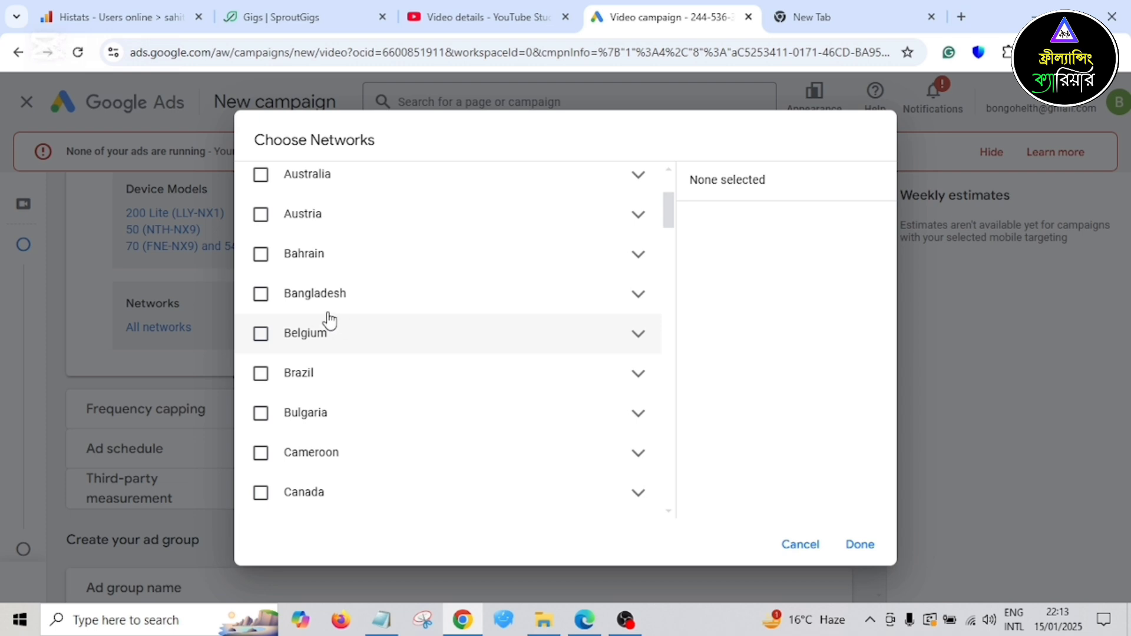
scroll(789, 527, down, 3)
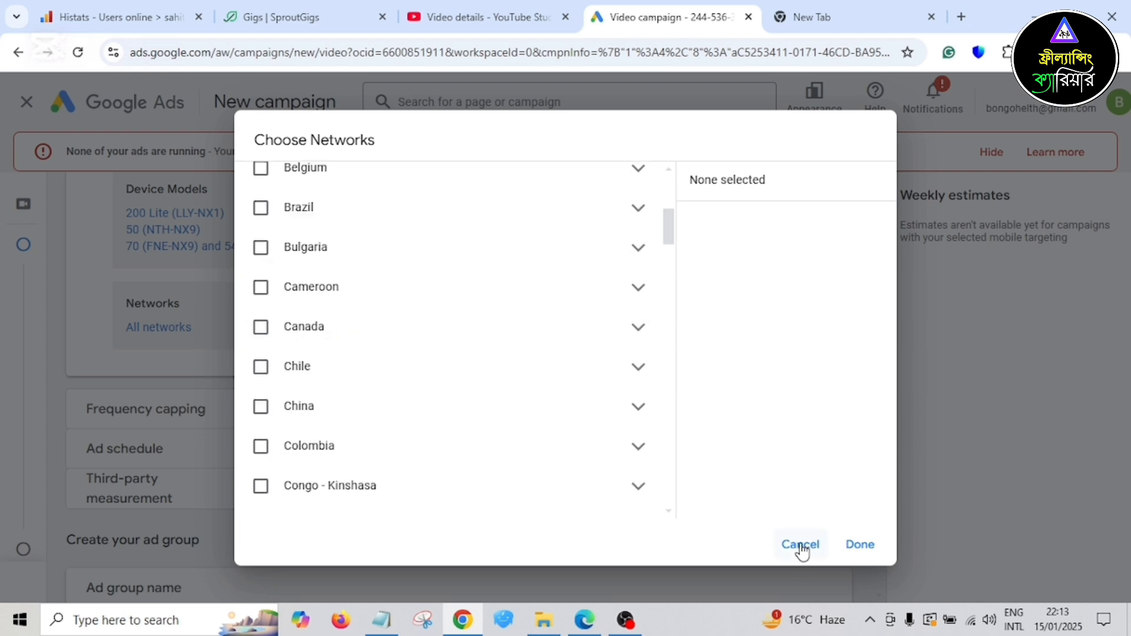
click(783, 539)
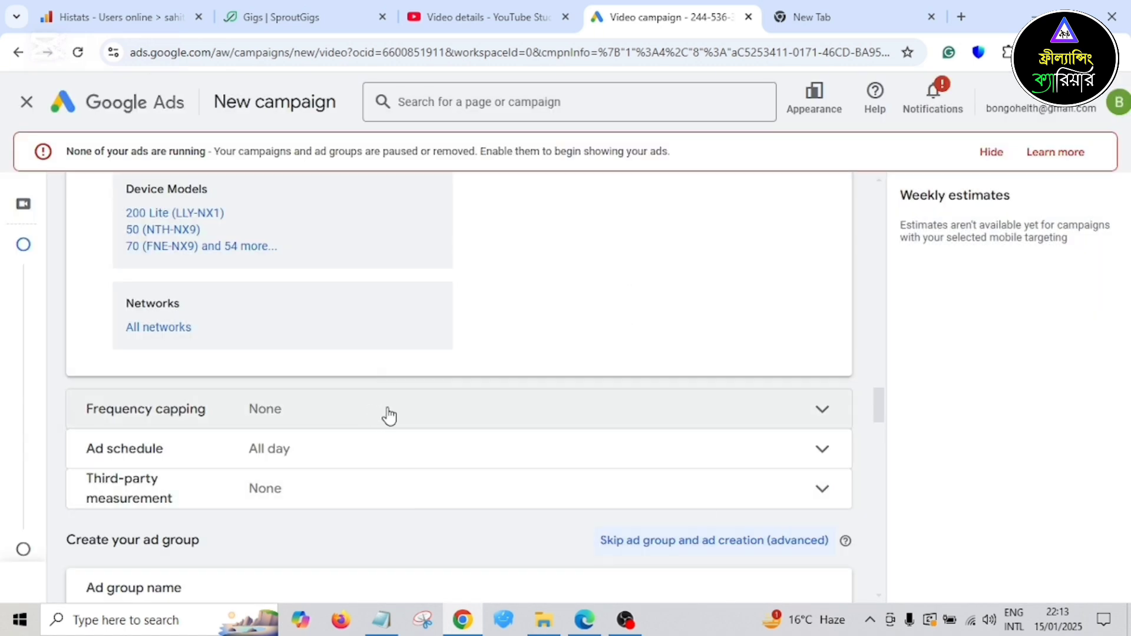
click(439, 408)
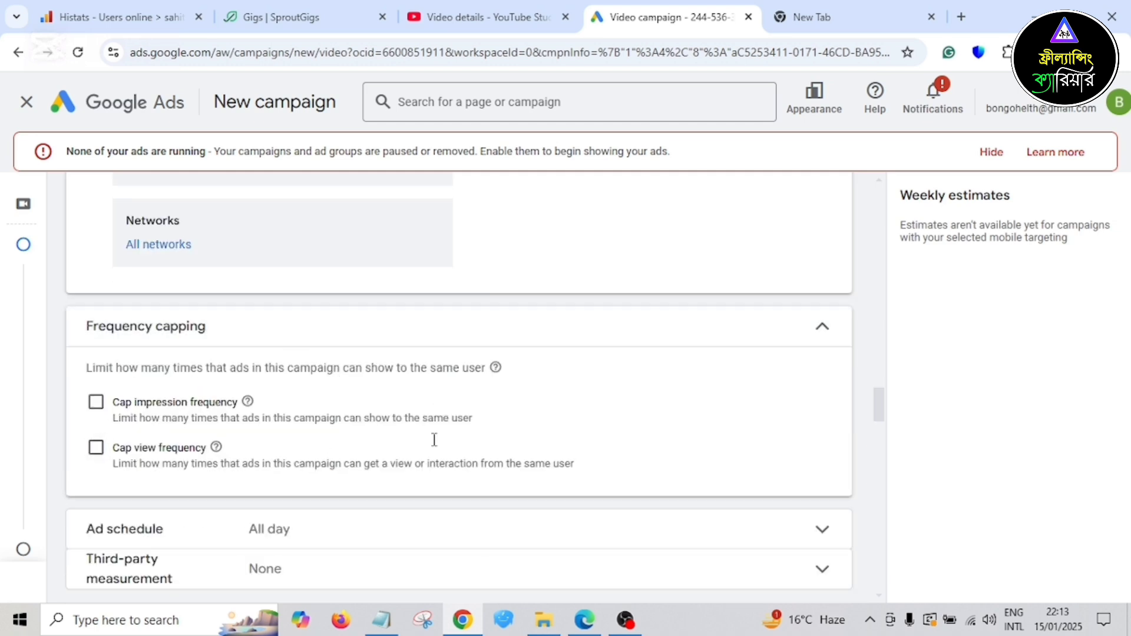
scroll(436, 451, down, 3)
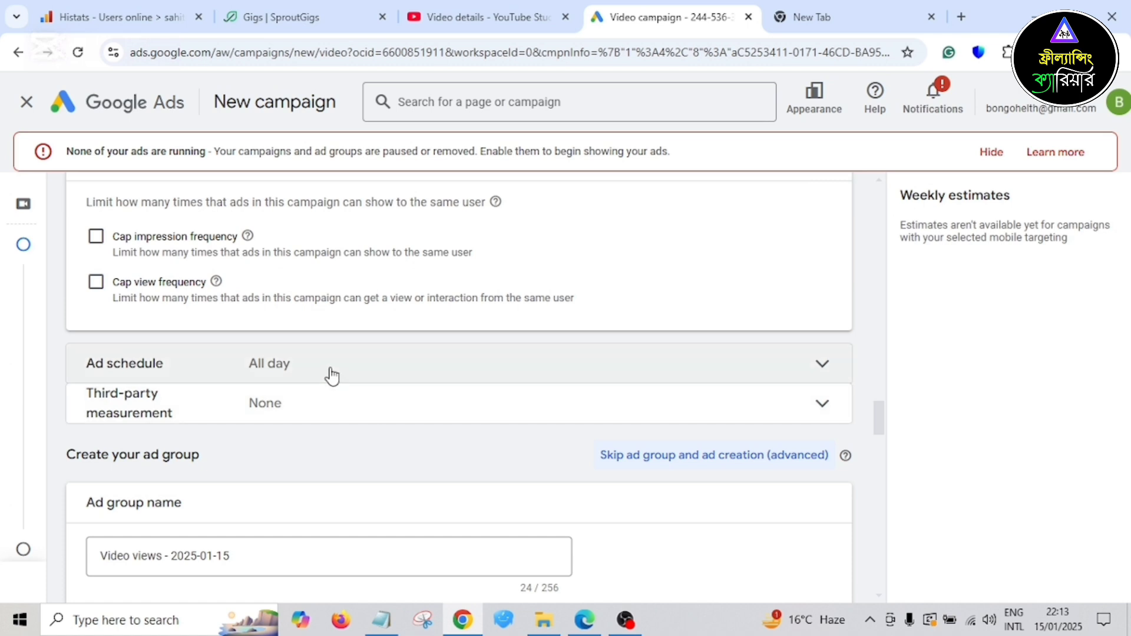
- Set the day of the campaign's ad schedule to Wednesdays
click(340, 389)
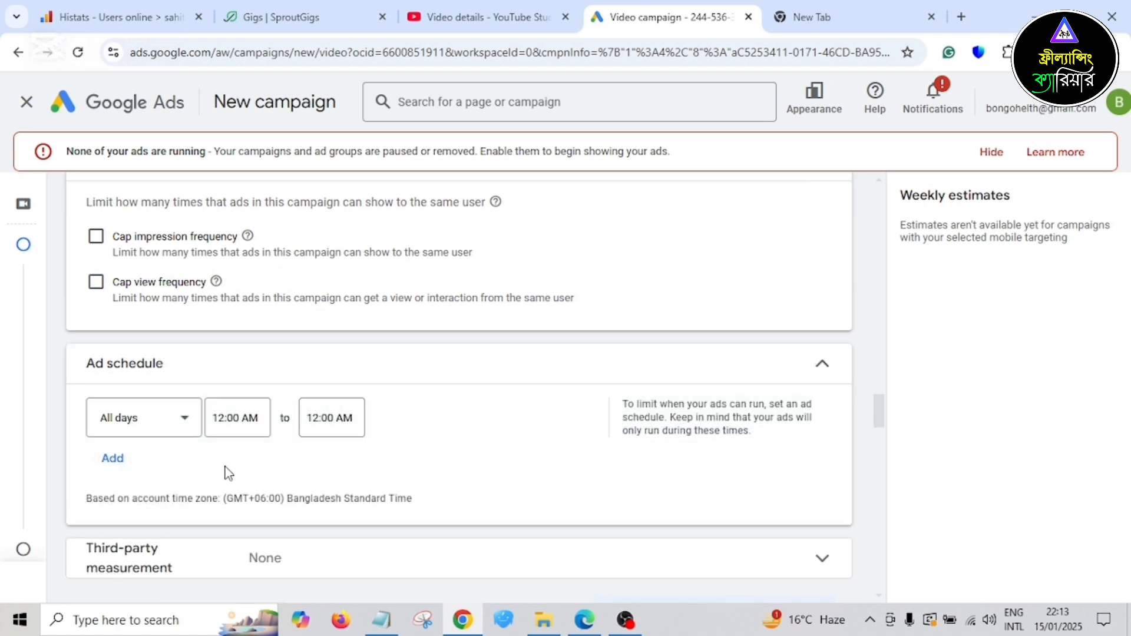
click(187, 424)
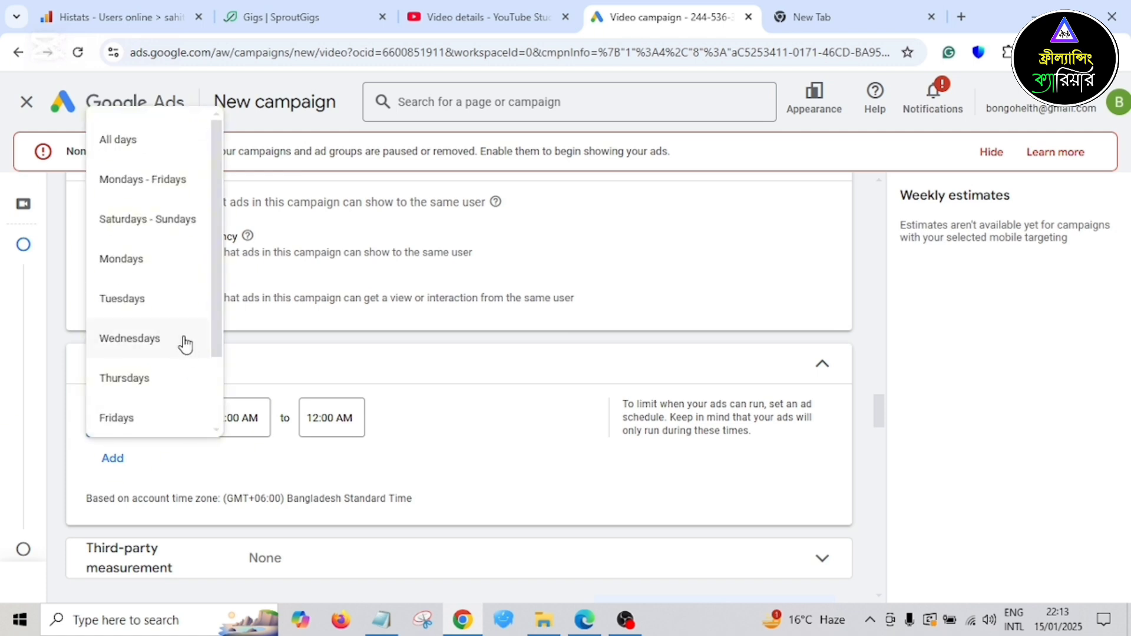
scroll(185, 341, down, 2)
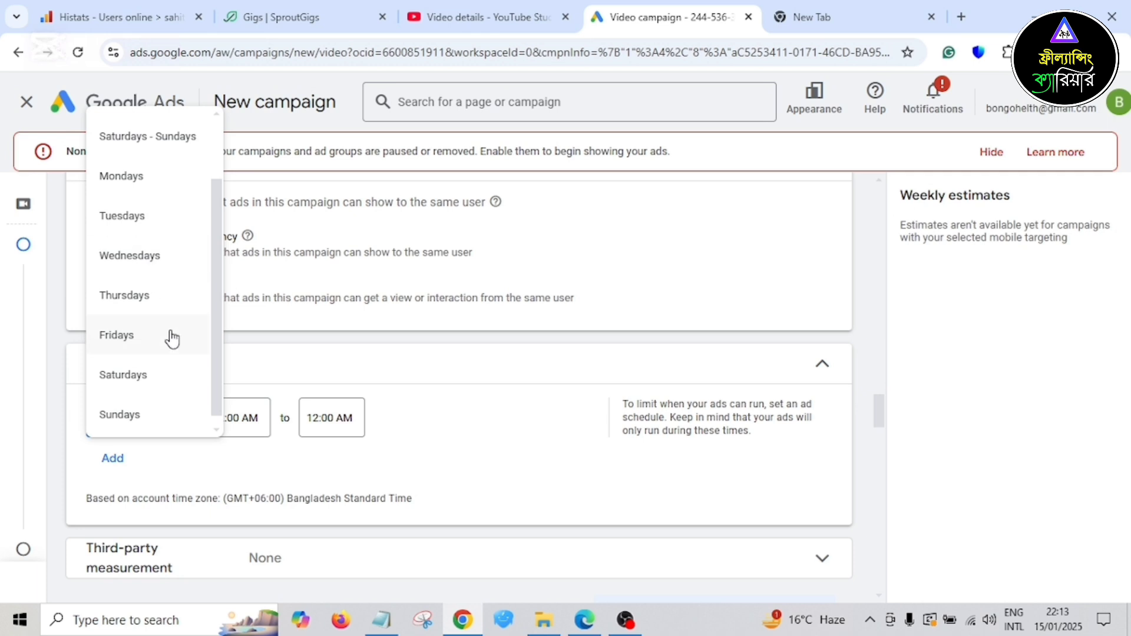
click(155, 274)
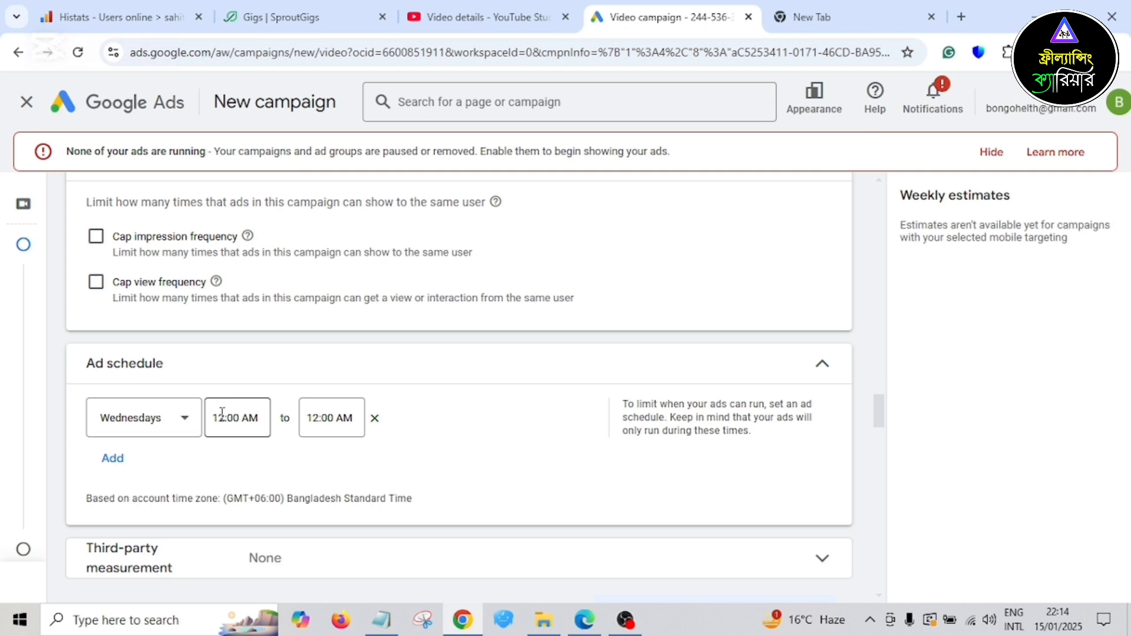
- Set the Wednesdays ad schedule's start time to 10:45 PM, keeping 12:00 AM as its end time
click(225, 417)
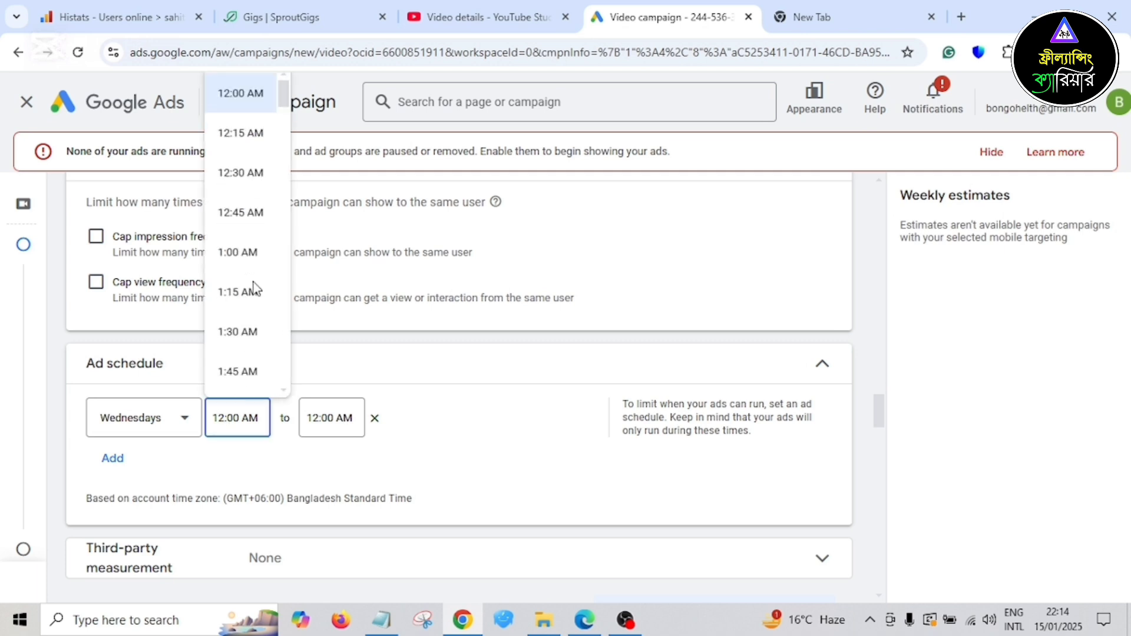
scroll(262, 242, down, 1)
scroll(268, 243, down, 10)
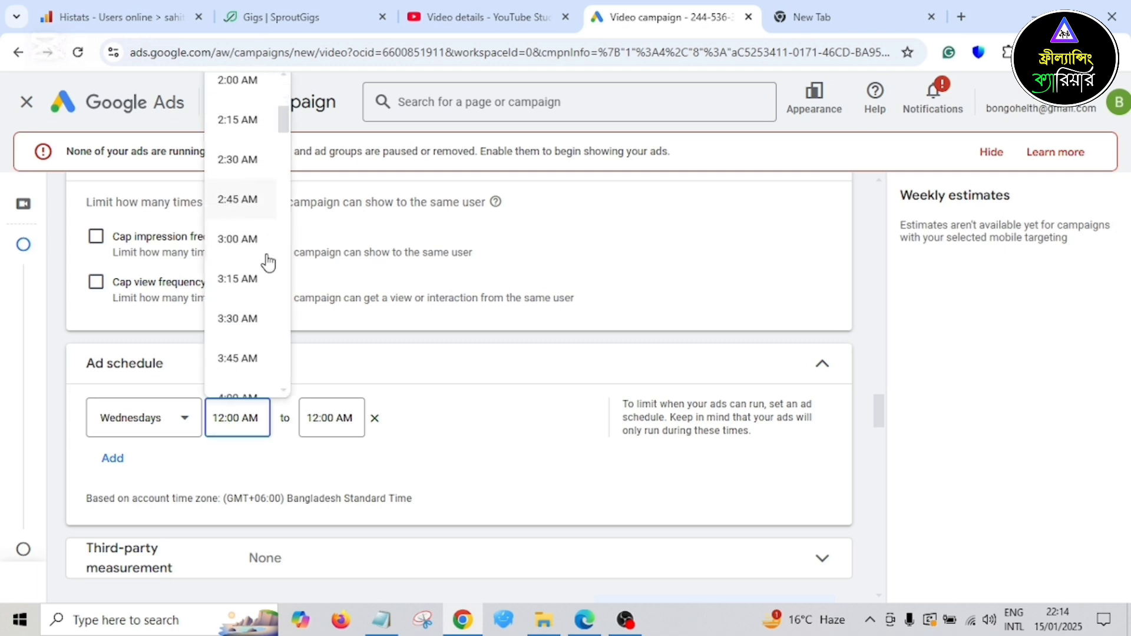
scroll(272, 263, down, 6)
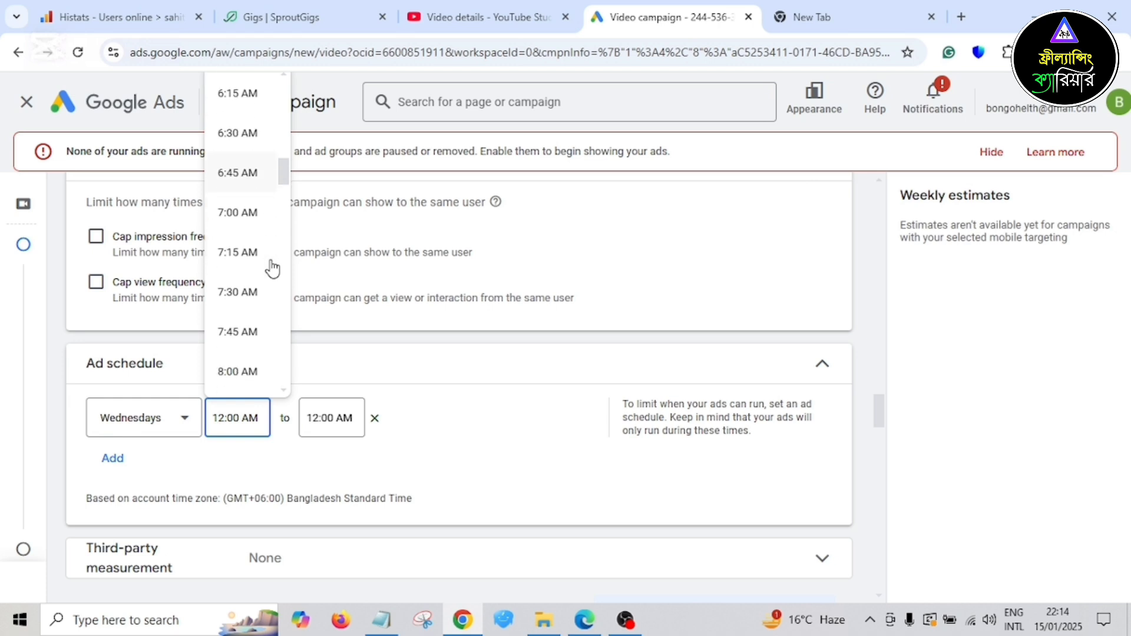
scroll(271, 271, down, 5)
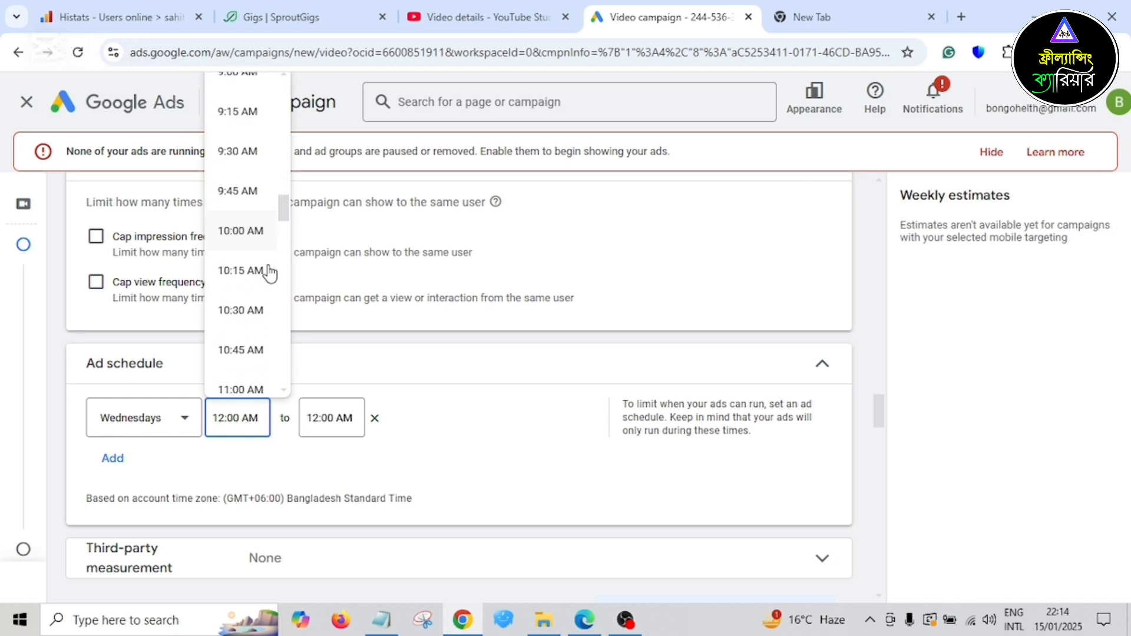
scroll(270, 274, down, 1)
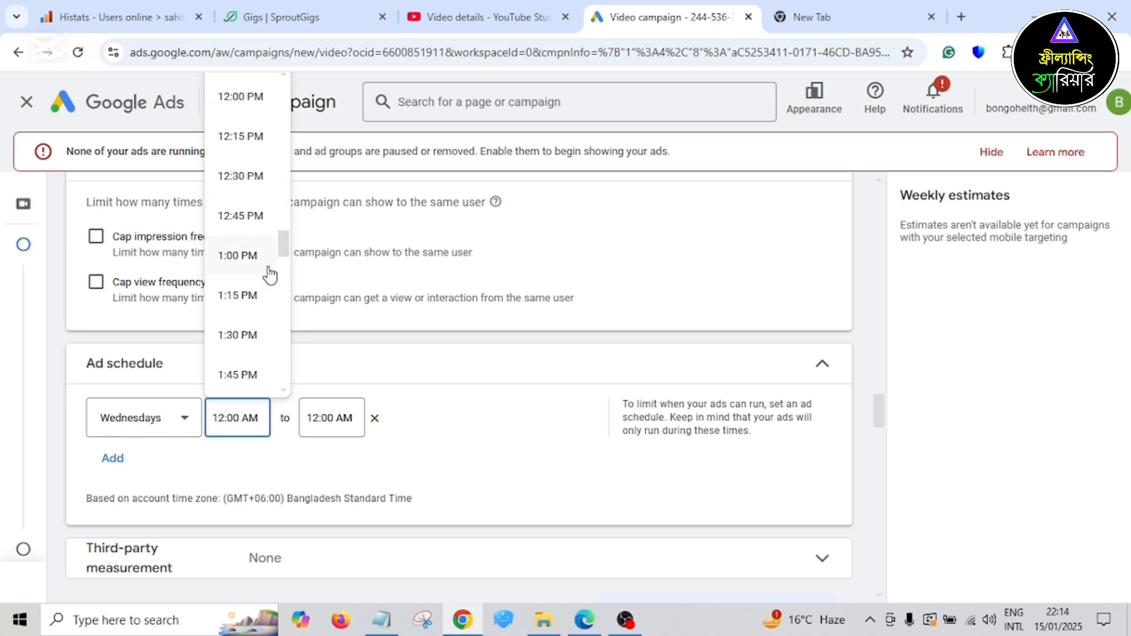
scroll(269, 275, down, 5)
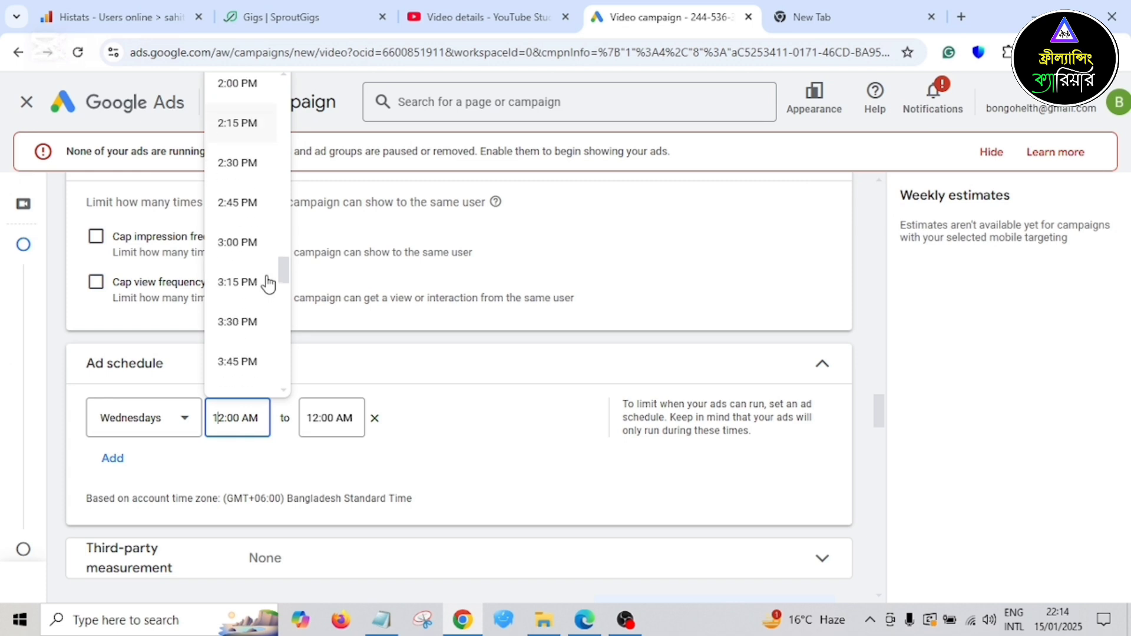
scroll(265, 286, down, 8)
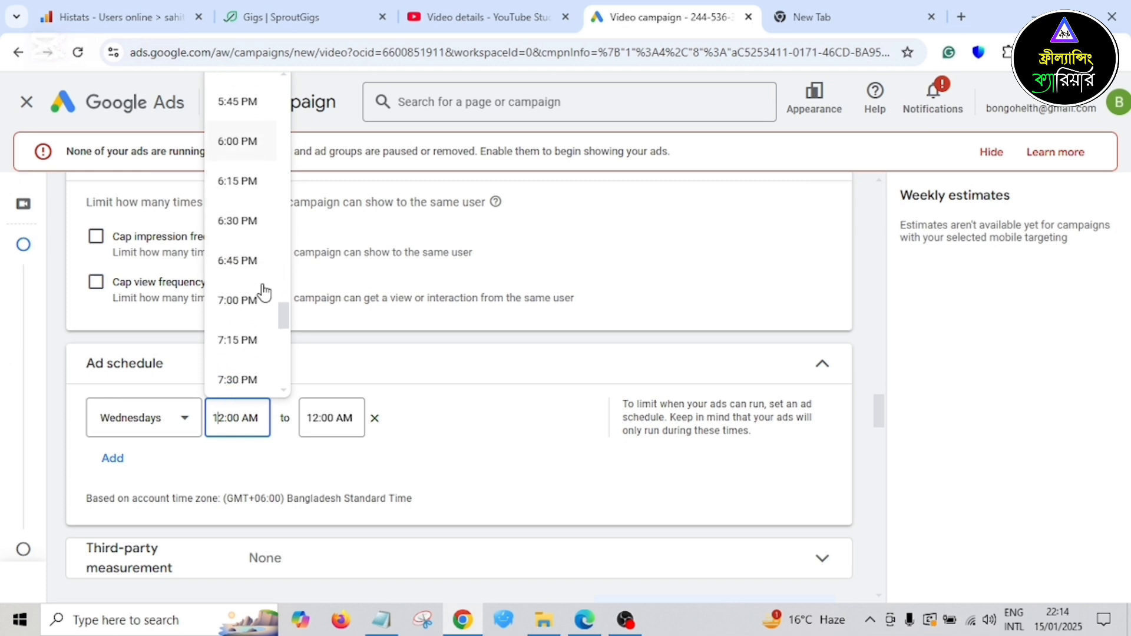
scroll(263, 293, down, 4)
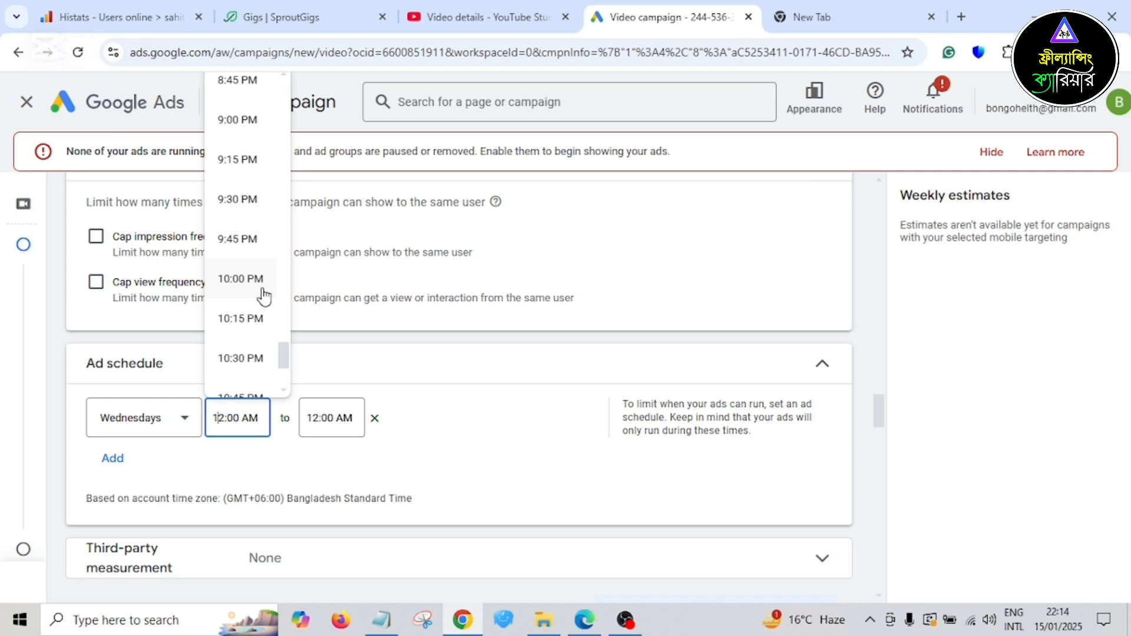
scroll(256, 320, down, 1)
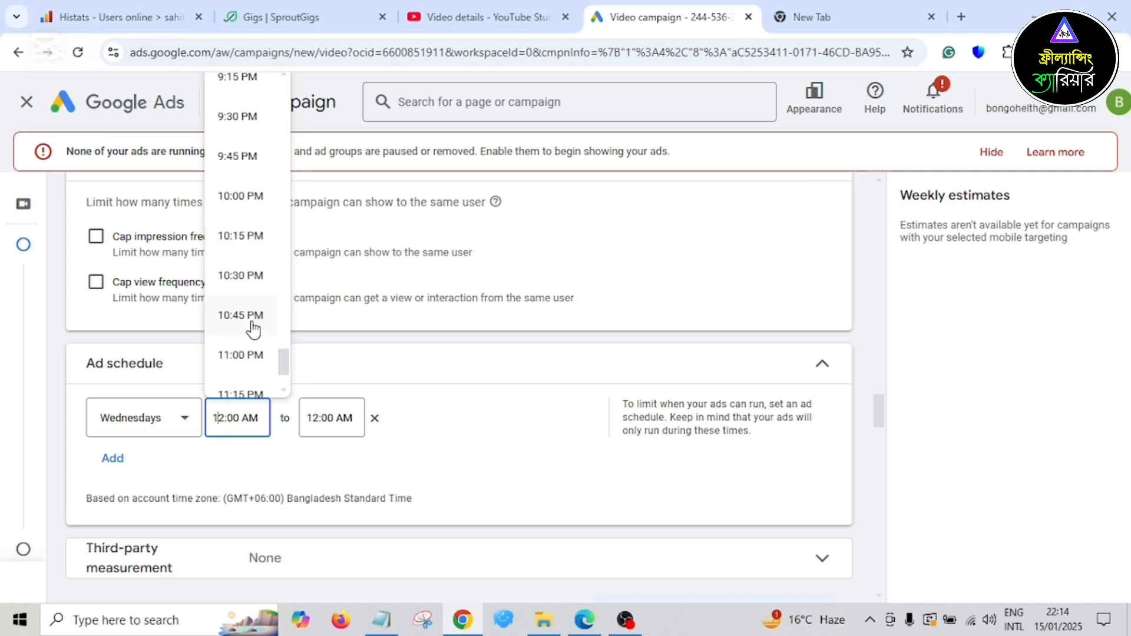
click(253, 318)
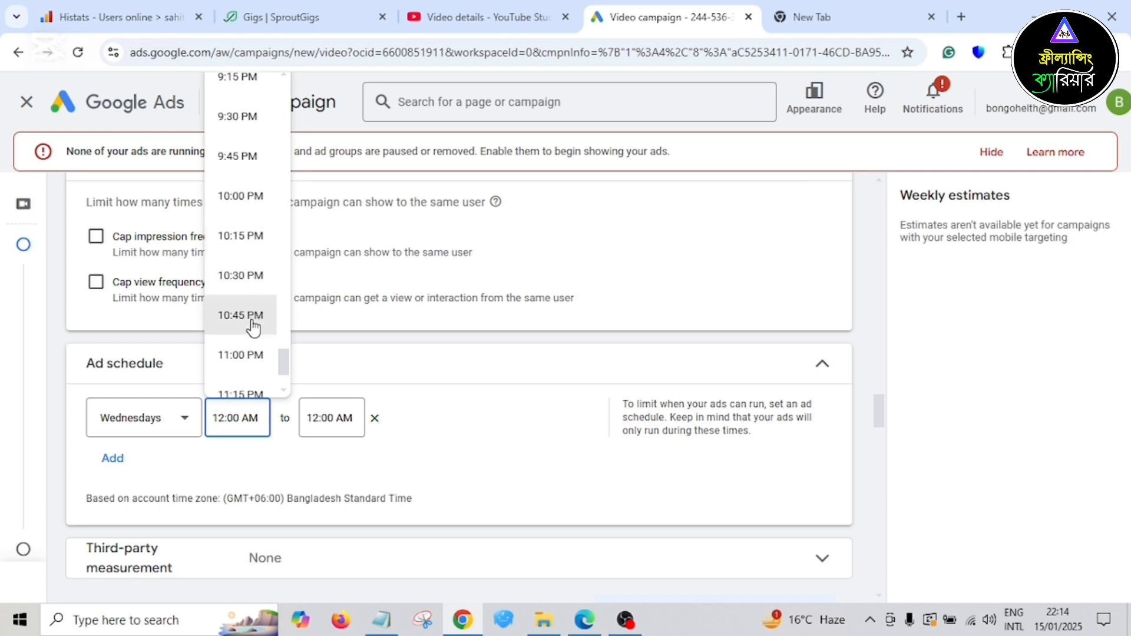
click(333, 424)
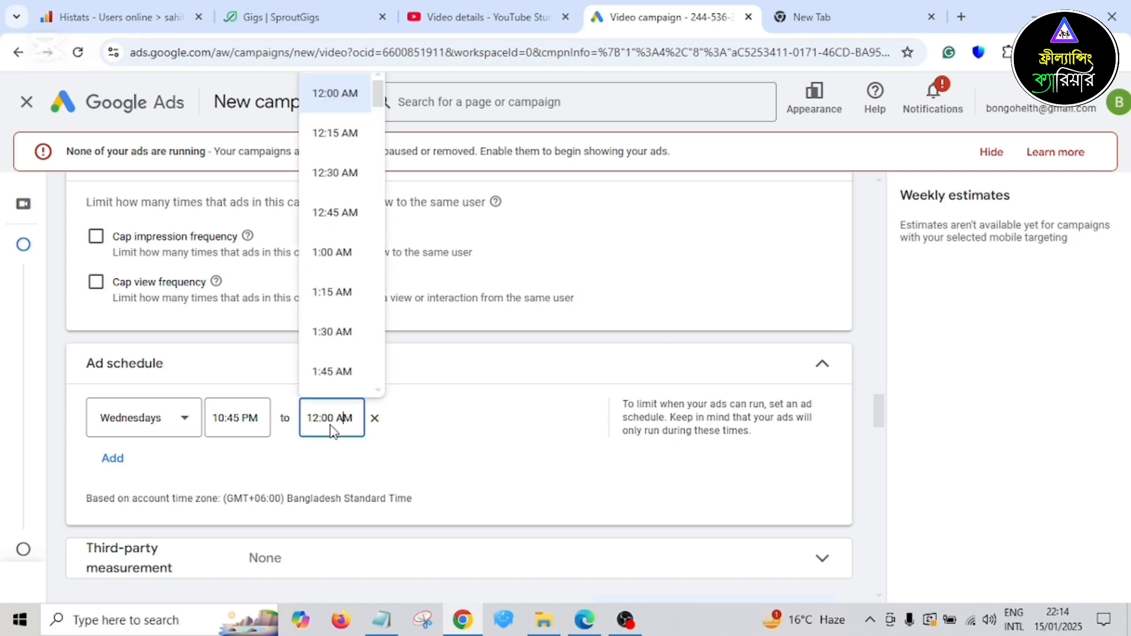
click(450, 457)
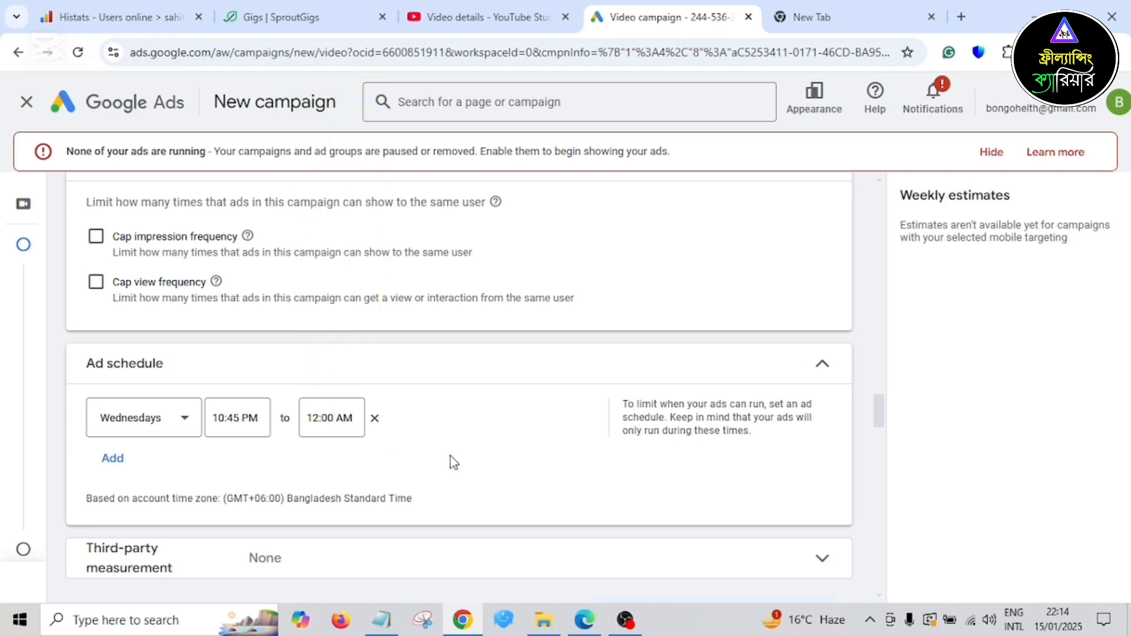
- Set the 10:45 PM ad schedule entry to All days and leave it as the only schedule row
click(113, 459)
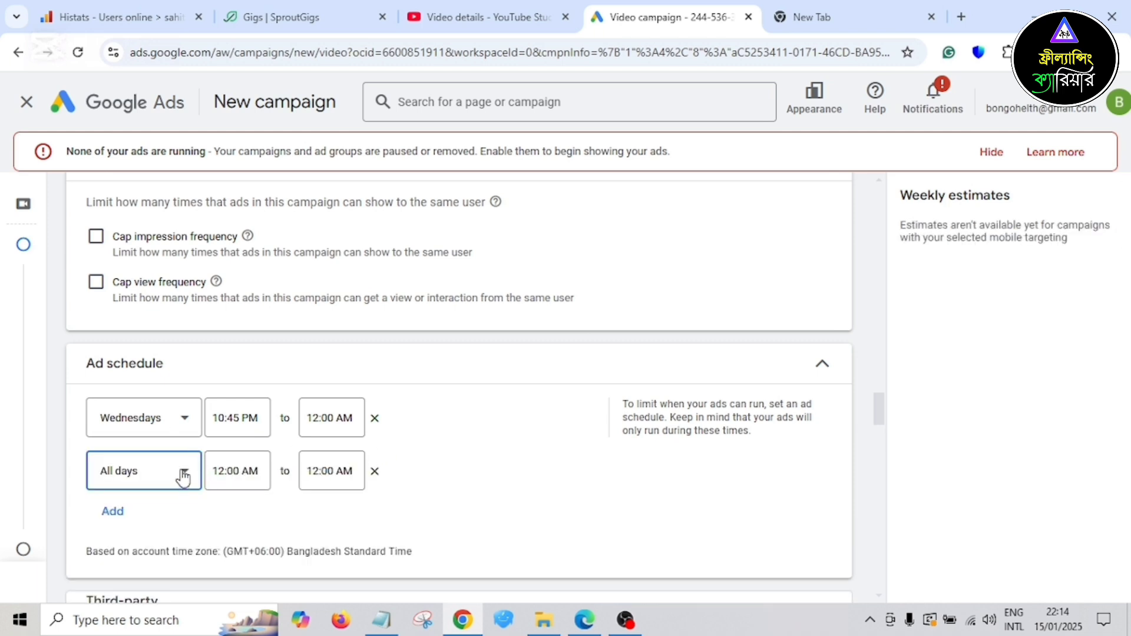
click(185, 420)
scroll(209, 247, up, 2)
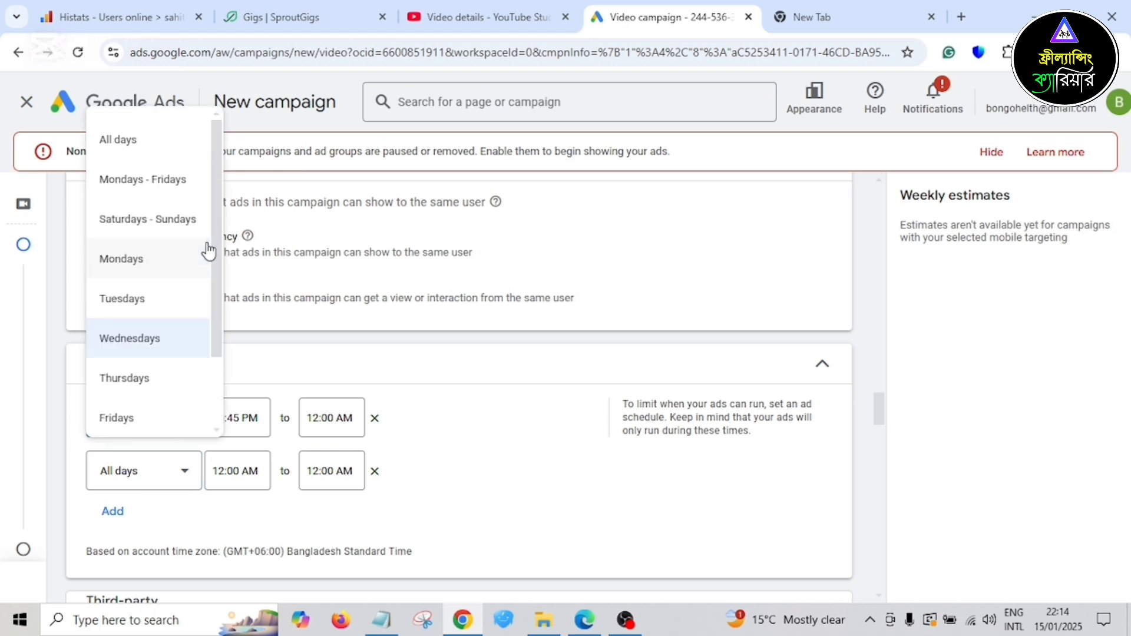
click(129, 141)
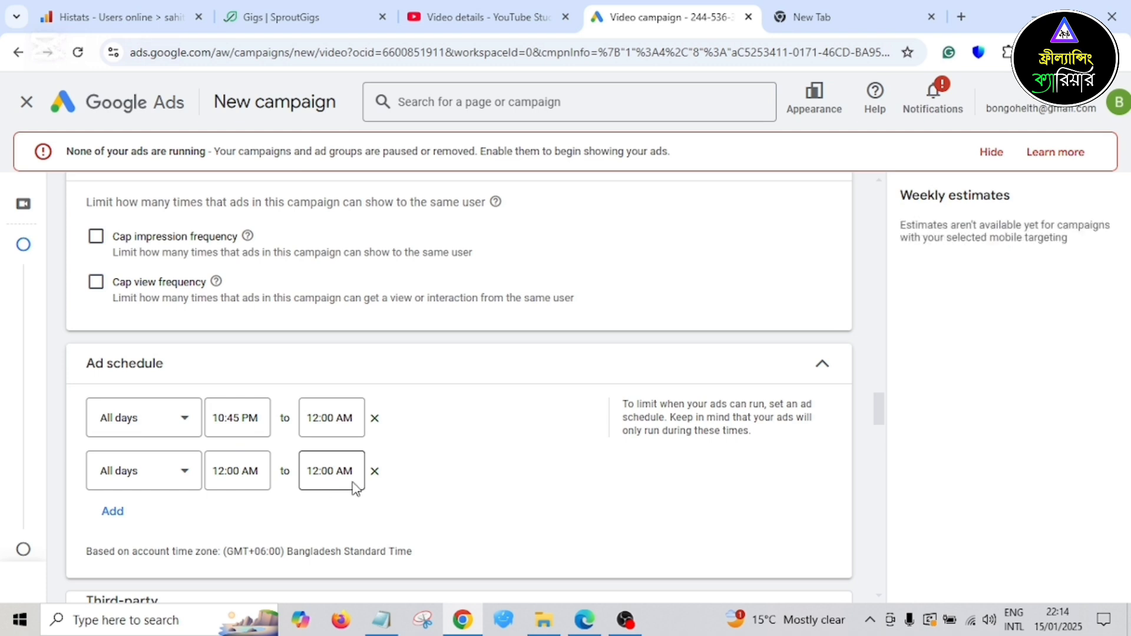
click(375, 471)
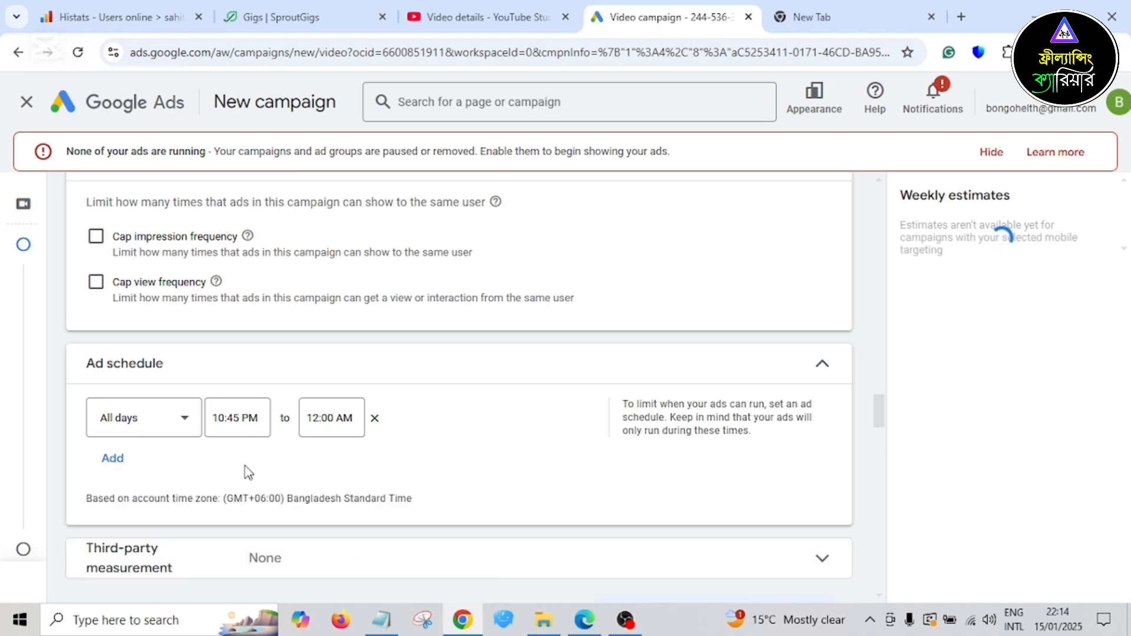
- Expand the third-party measurement settings and review them along with the ad group name, without changing anything
scroll(441, 448, down, 1)
scroll(439, 445, down, 1)
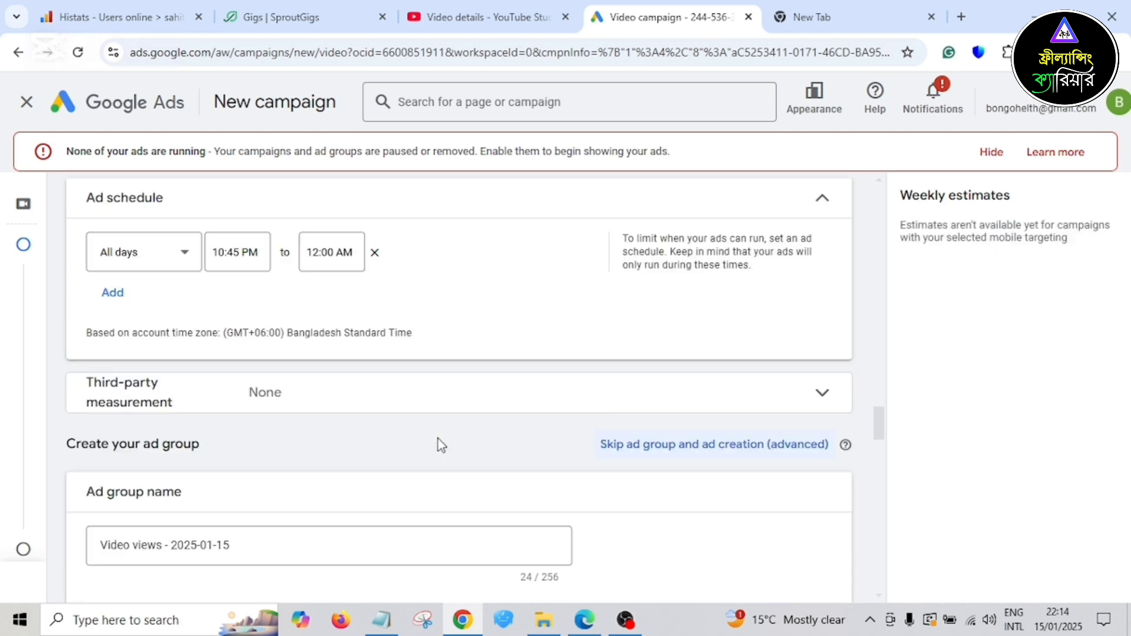
click(398, 412)
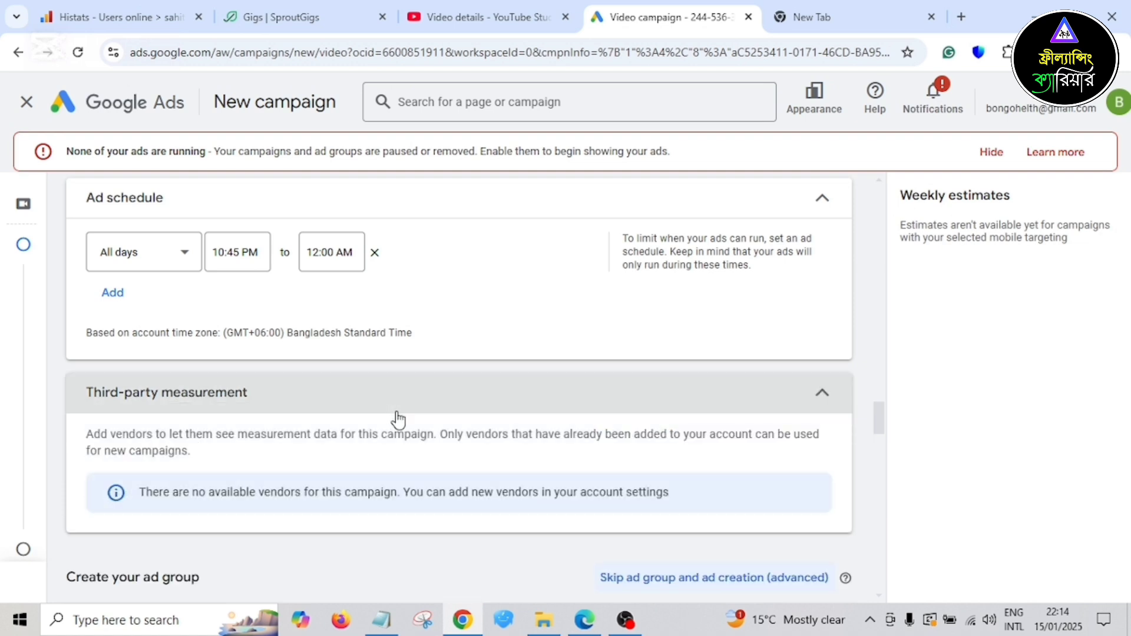
scroll(398, 419, down, 3)
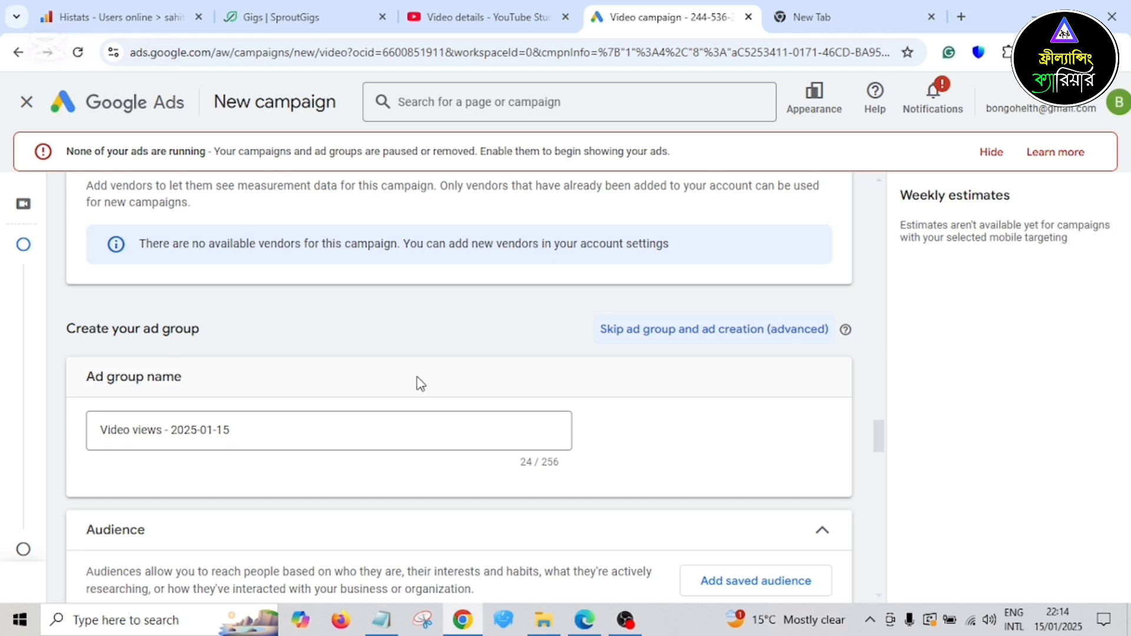
scroll(420, 384, down, 1)
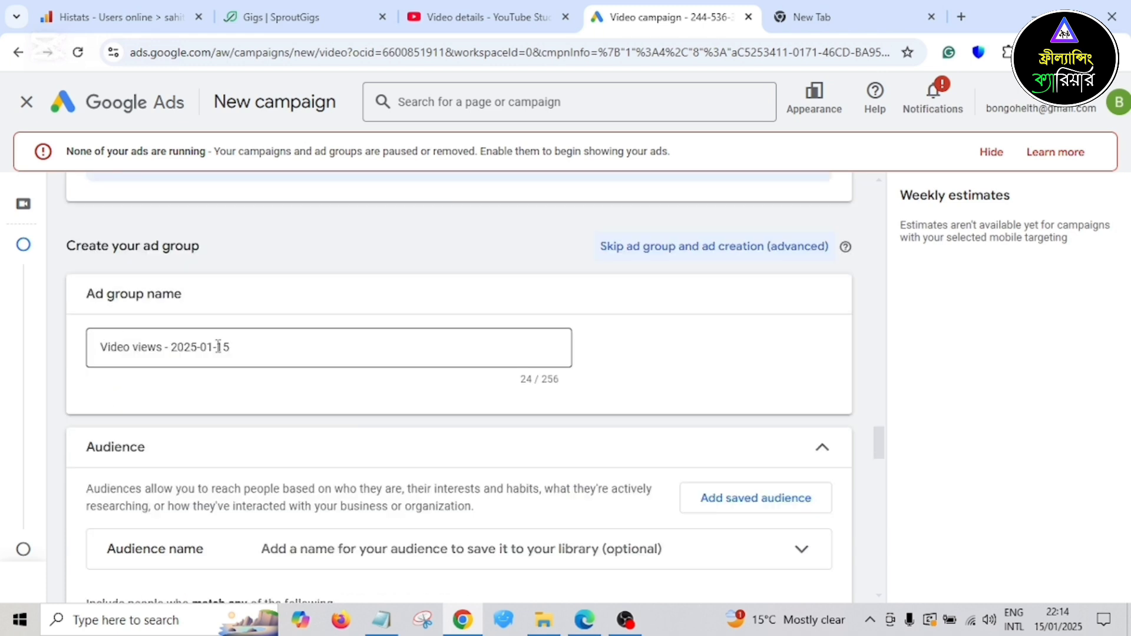
scroll(287, 357, down, 2)
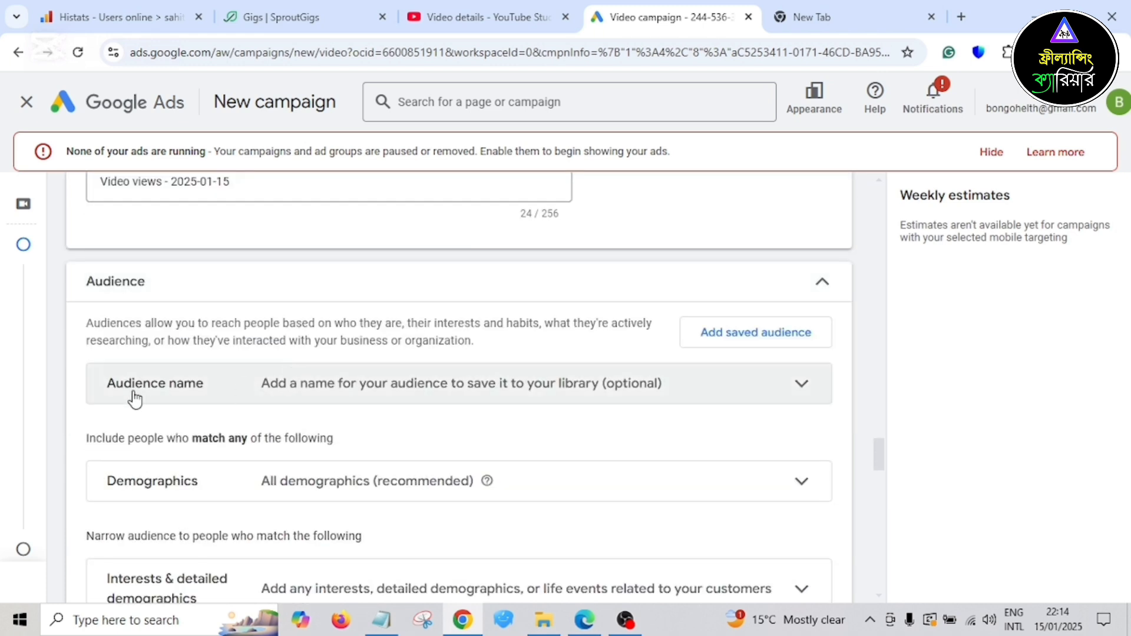
scroll(460, 392, up, 3)
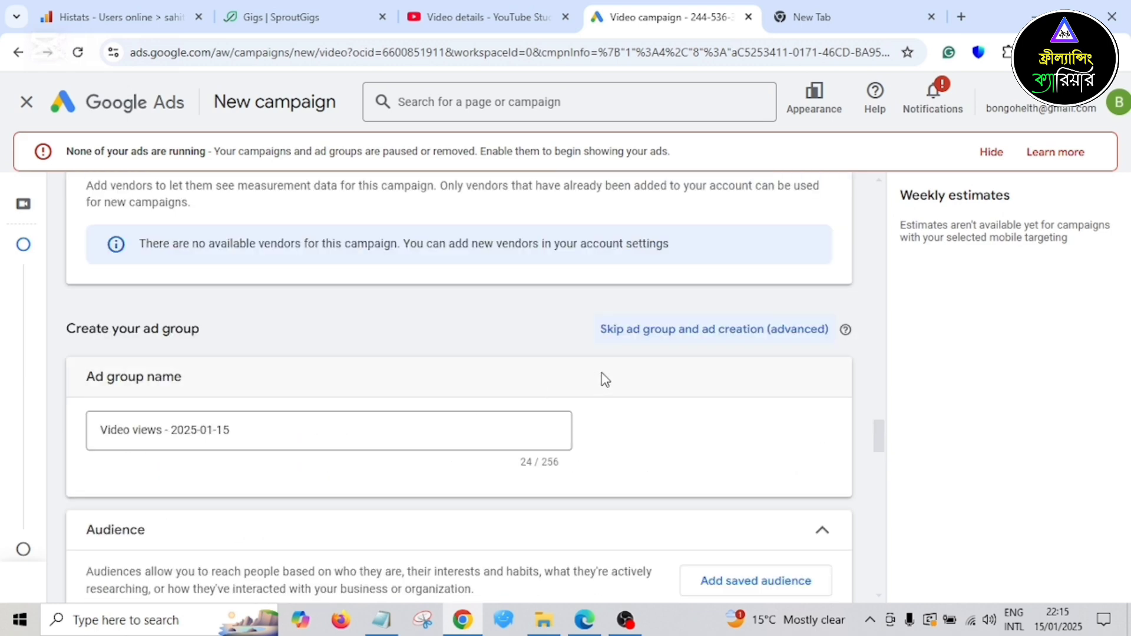
scroll(734, 371, down, 2)
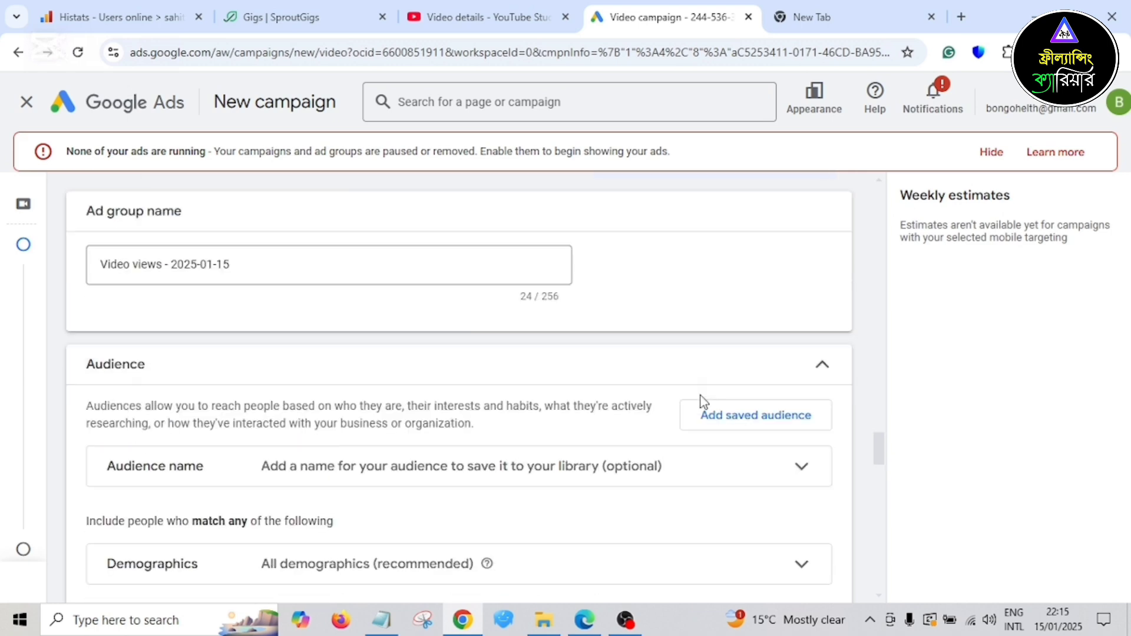
scroll(373, 442, down, 1)
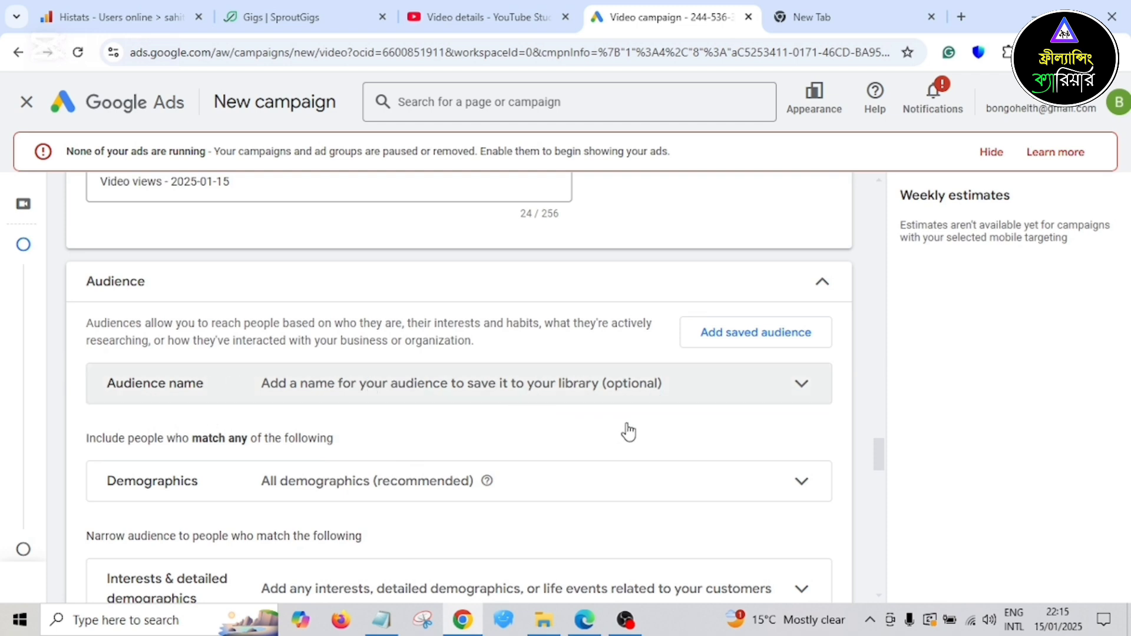
- Review the ad group's audience settings, expanding the audience name and additional audience segments without entering anything
click(620, 393)
scroll(602, 424, down, 2)
scroll(602, 423, up, 2)
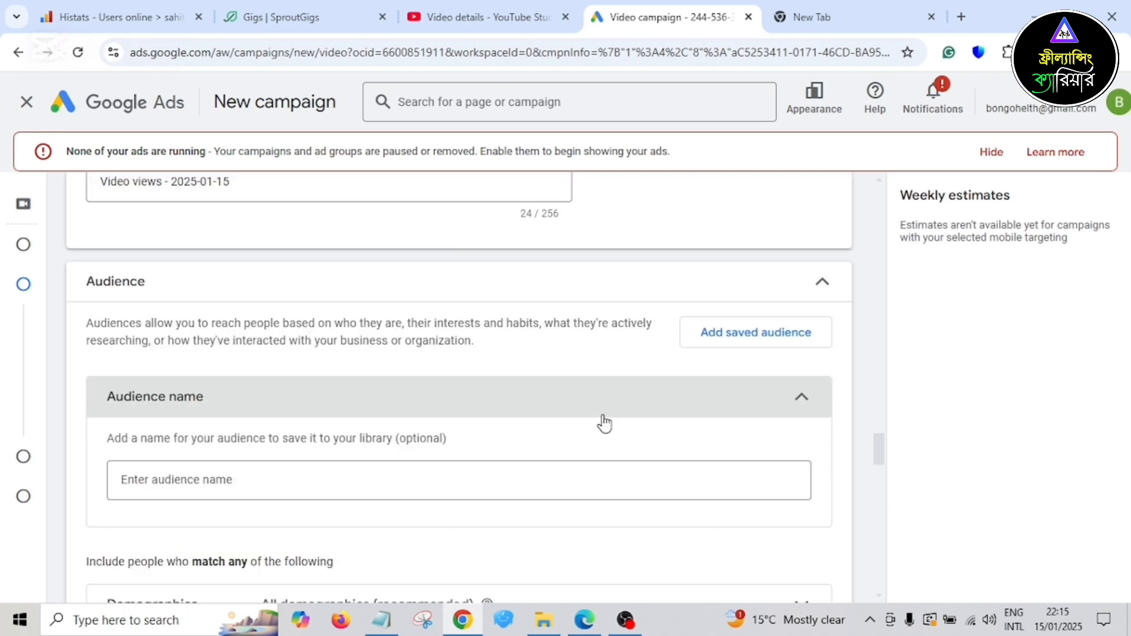
scroll(602, 416, down, 1)
scroll(606, 422, down, 3)
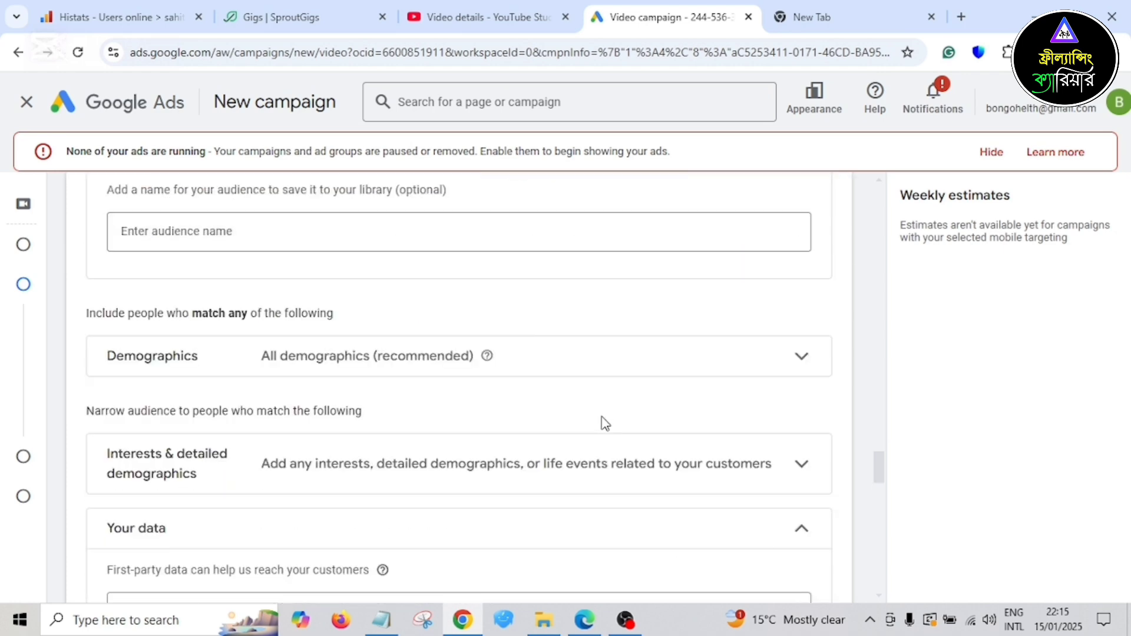
scroll(605, 423, down, 4)
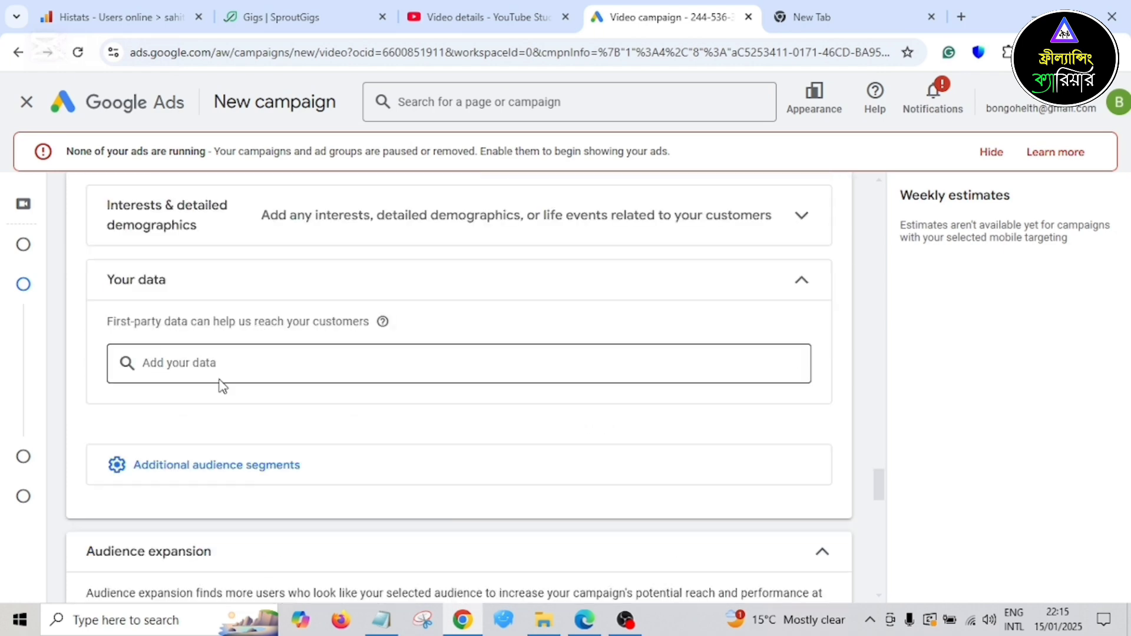
scroll(384, 399, down, 3)
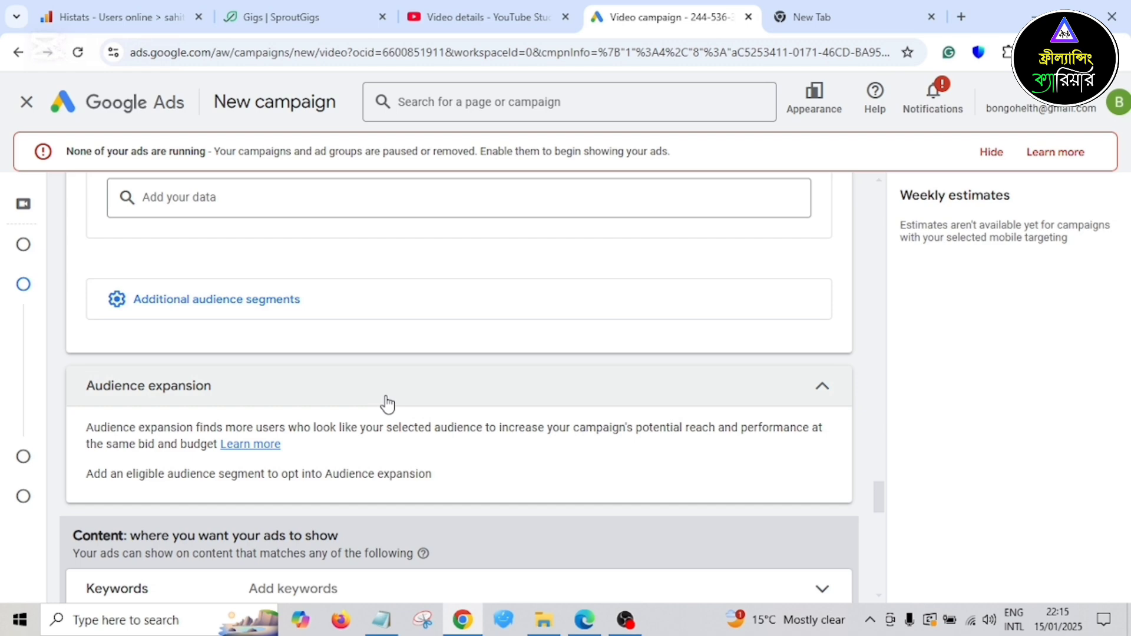
click(225, 307)
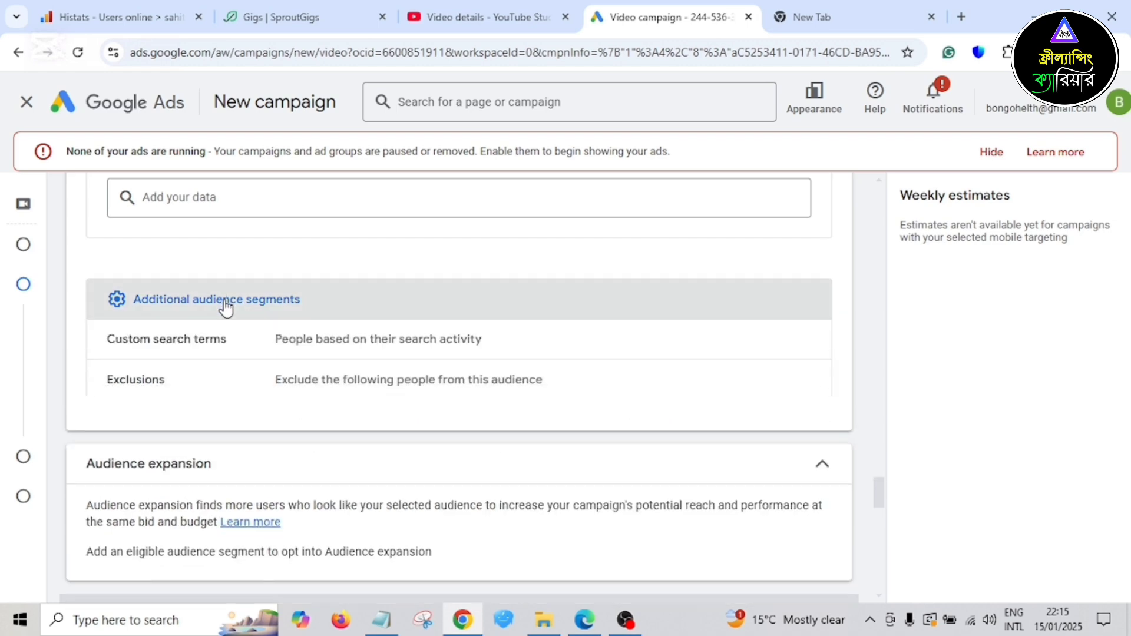
scroll(354, 383, down, 3)
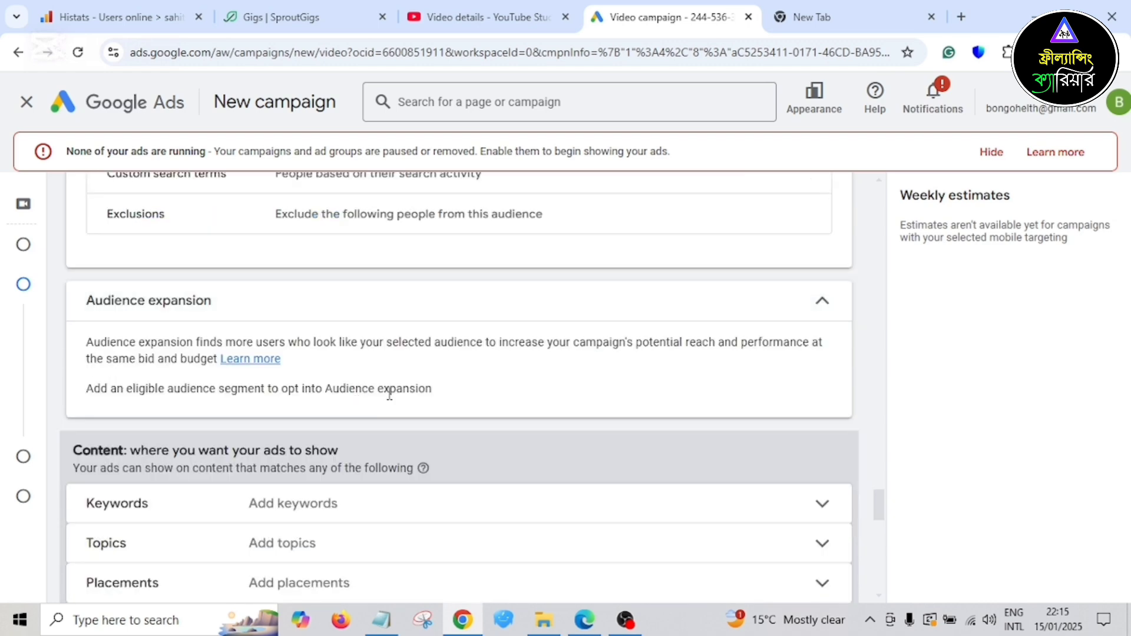
- Expand the ad group's content keywords, and in YouTube Studio open the details of the Google AdSense earnings video published Dec 2, 2024
scroll(392, 398, down, 3)
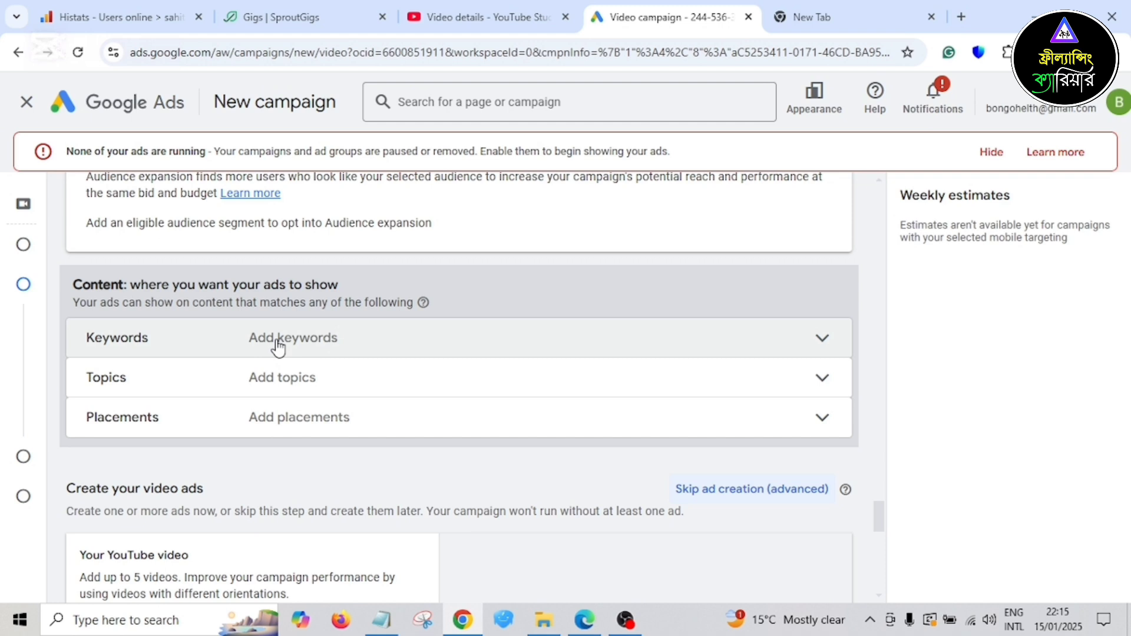
click(320, 351)
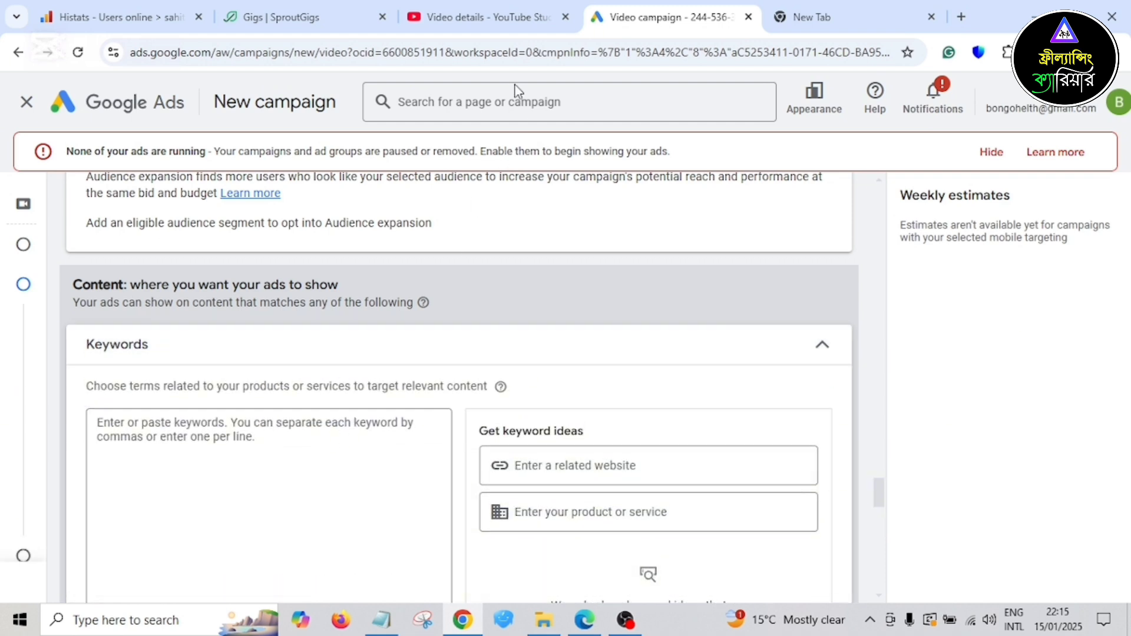
click(475, 17)
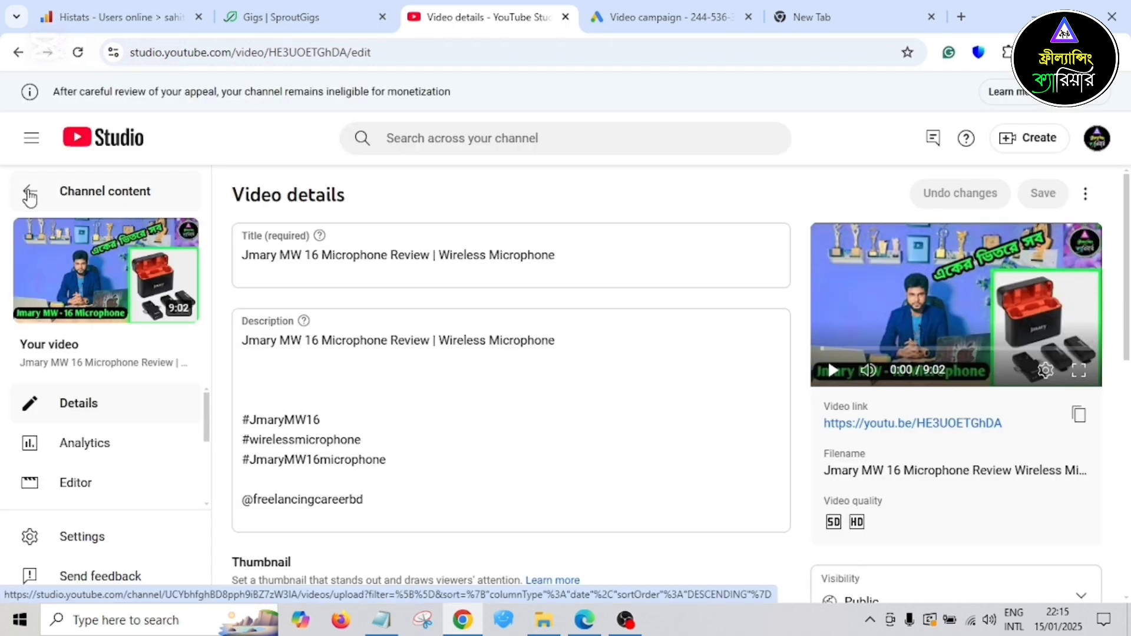
click(29, 197)
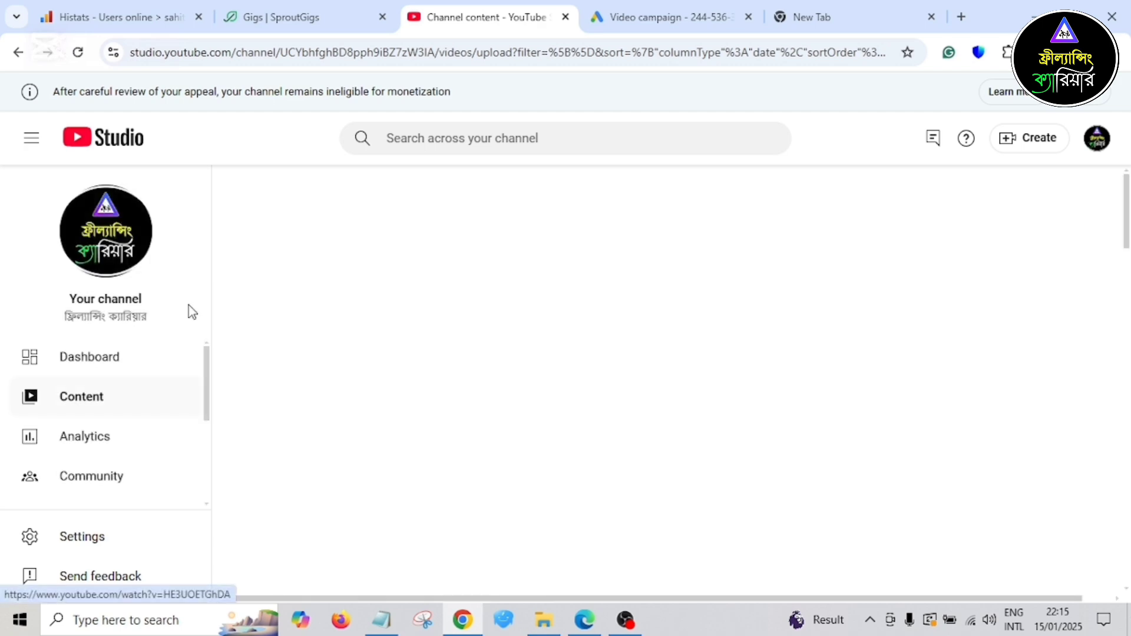
scroll(471, 412, down, 10)
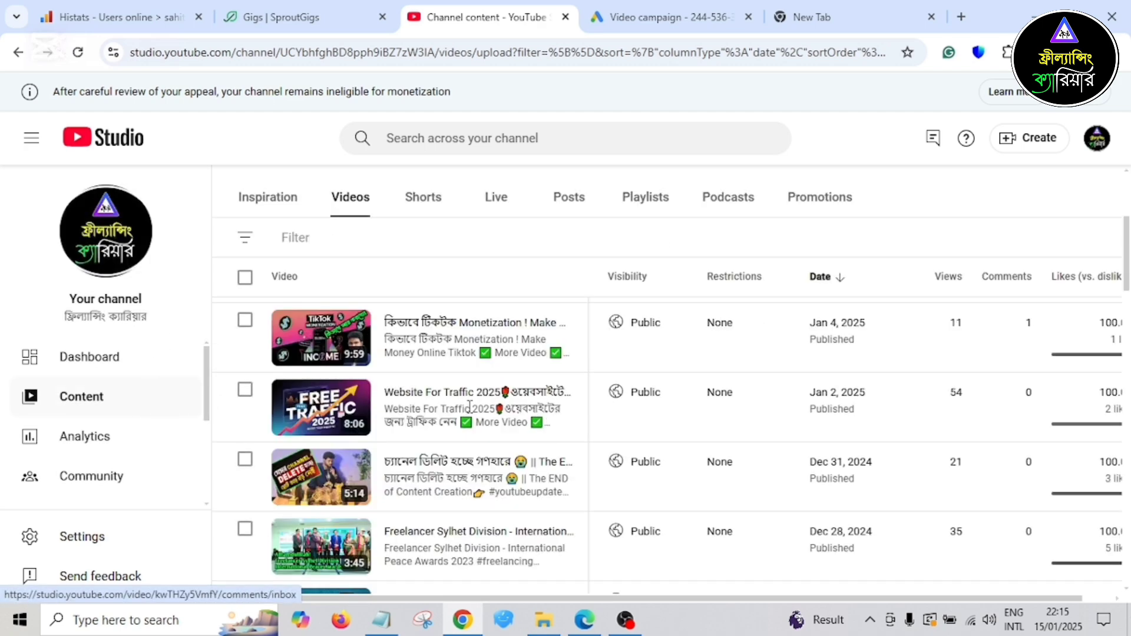
scroll(473, 416, down, 1)
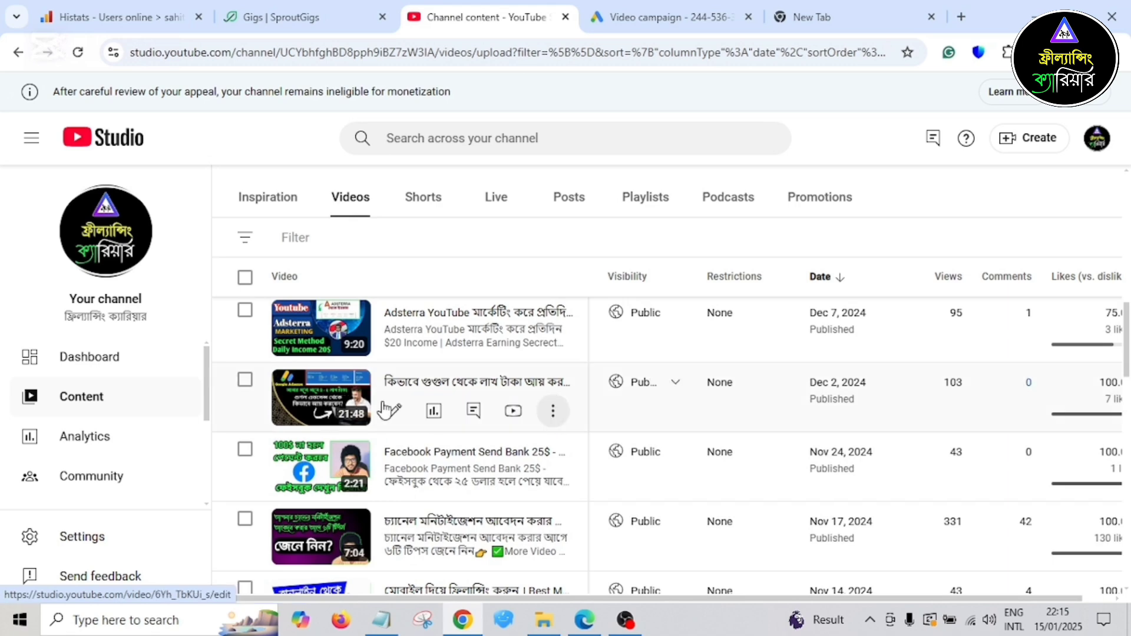
click(395, 413)
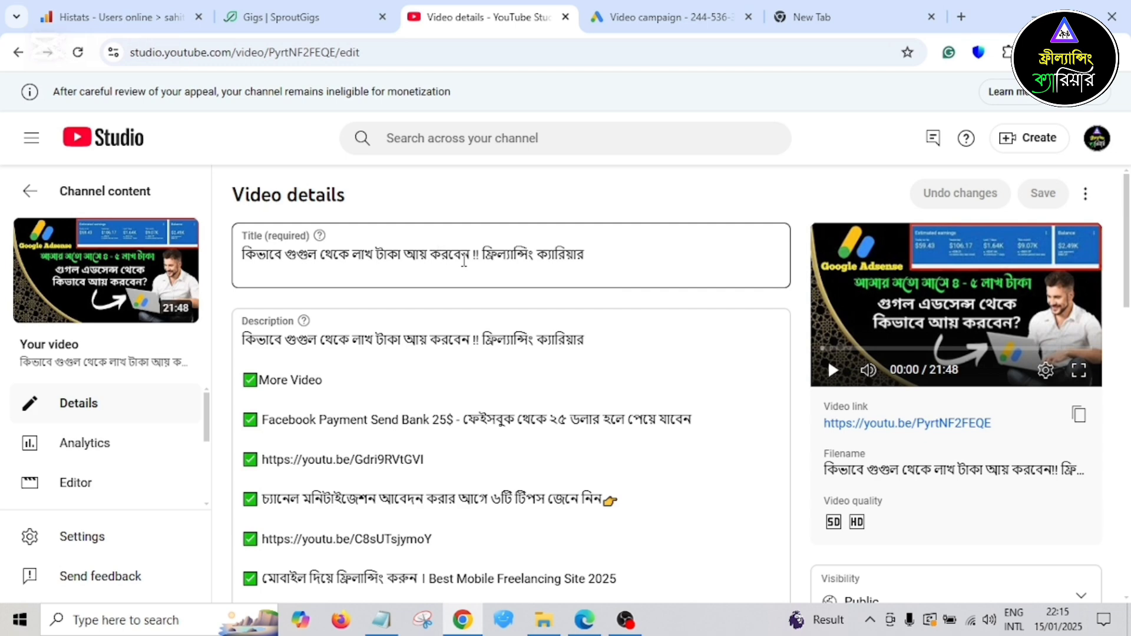
- Copy the full title of the AdSense earnings video
drag(469, 255, 234, 260)
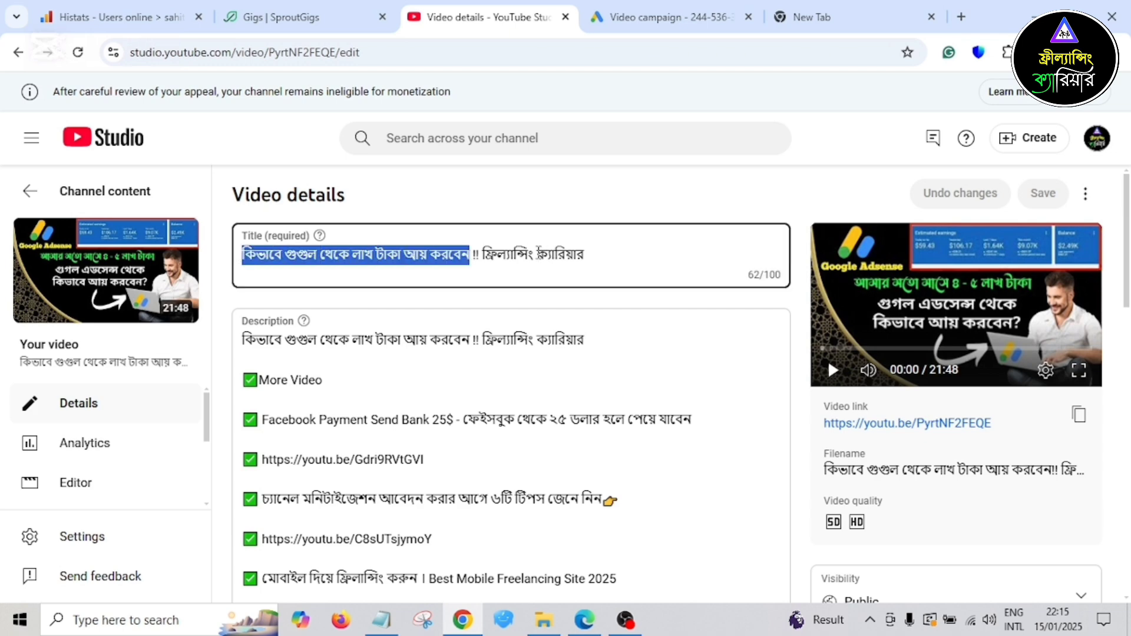
triple_click(539, 254)
right_click(540, 255)
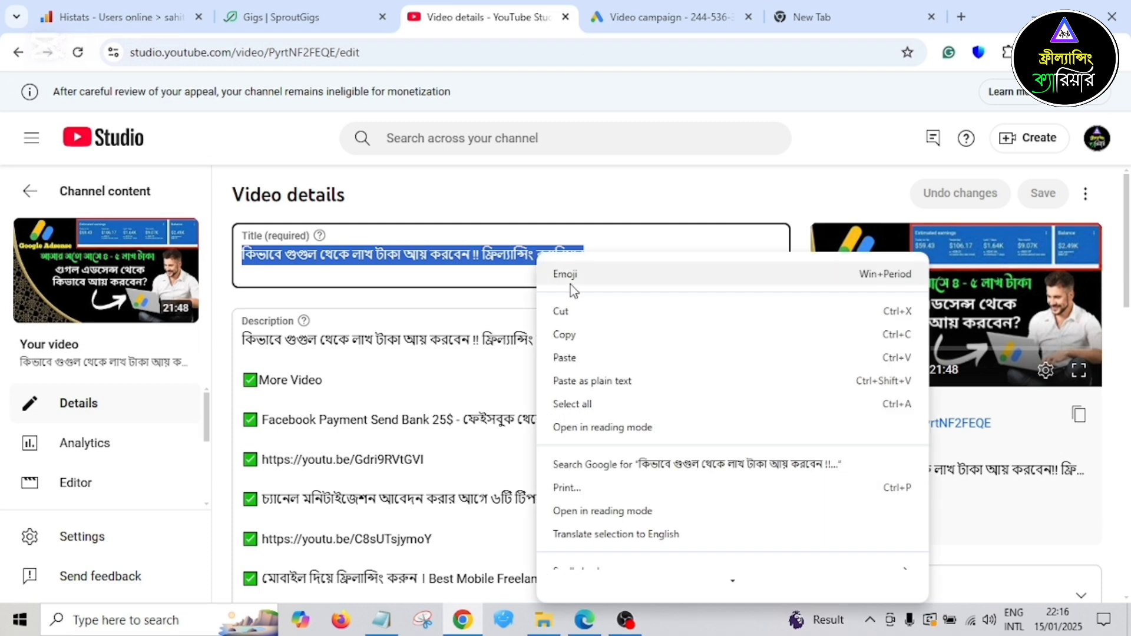
click(573, 331)
- Search the web for "youtube tag generator" in the empty browser tab and open the Rapidtags tag generator from the results
click(833, 23)
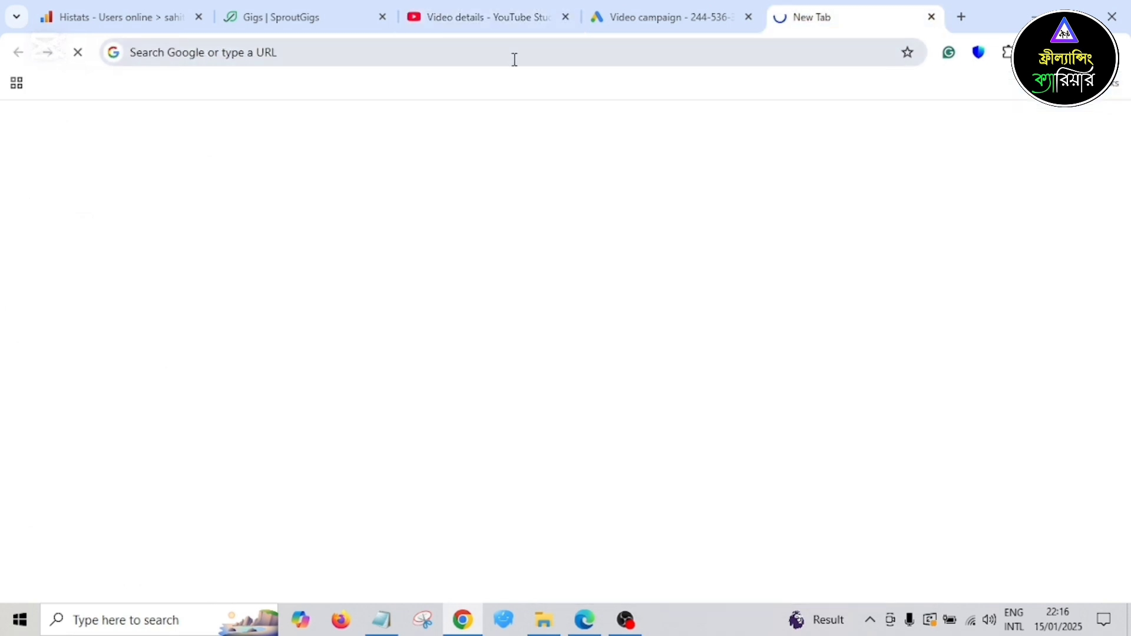
click(514, 59)
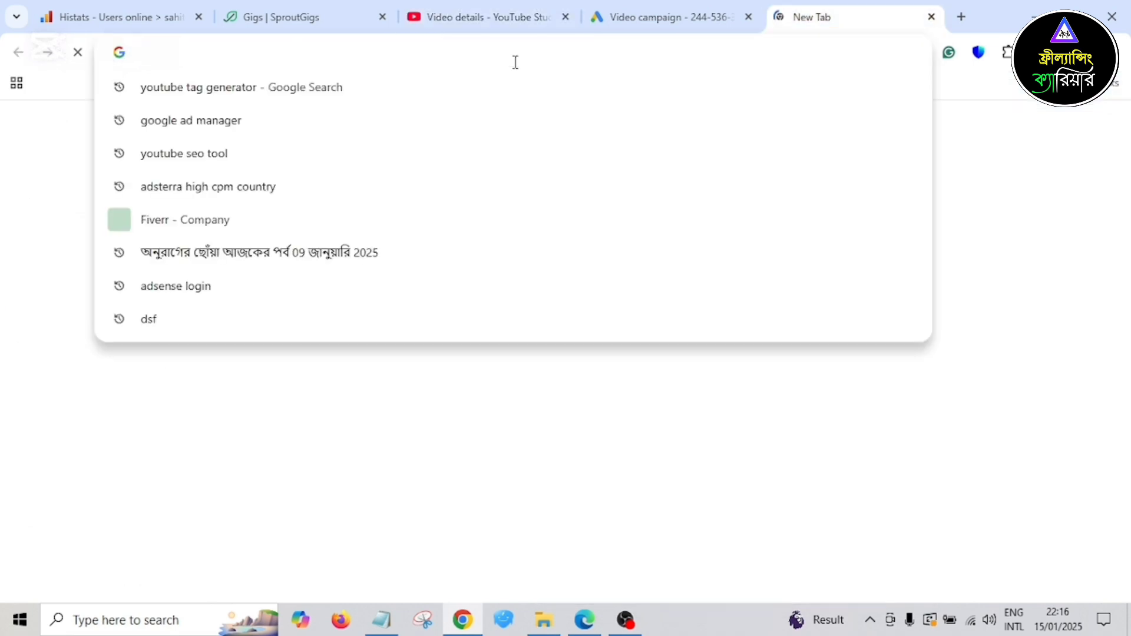
text(youtube.com)
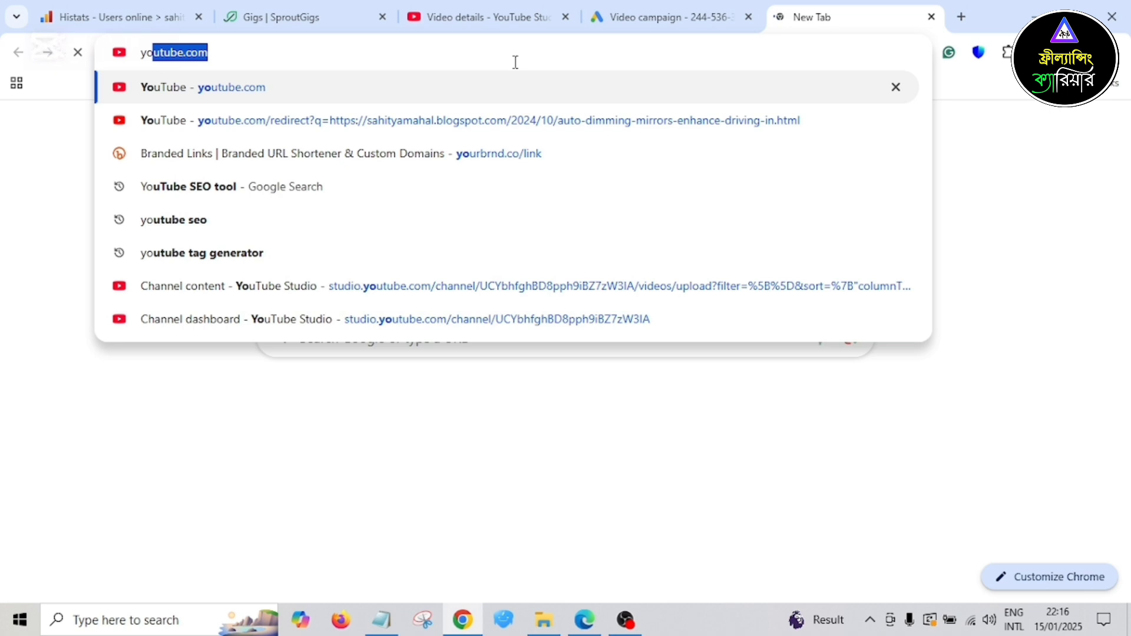
click(248, 255)
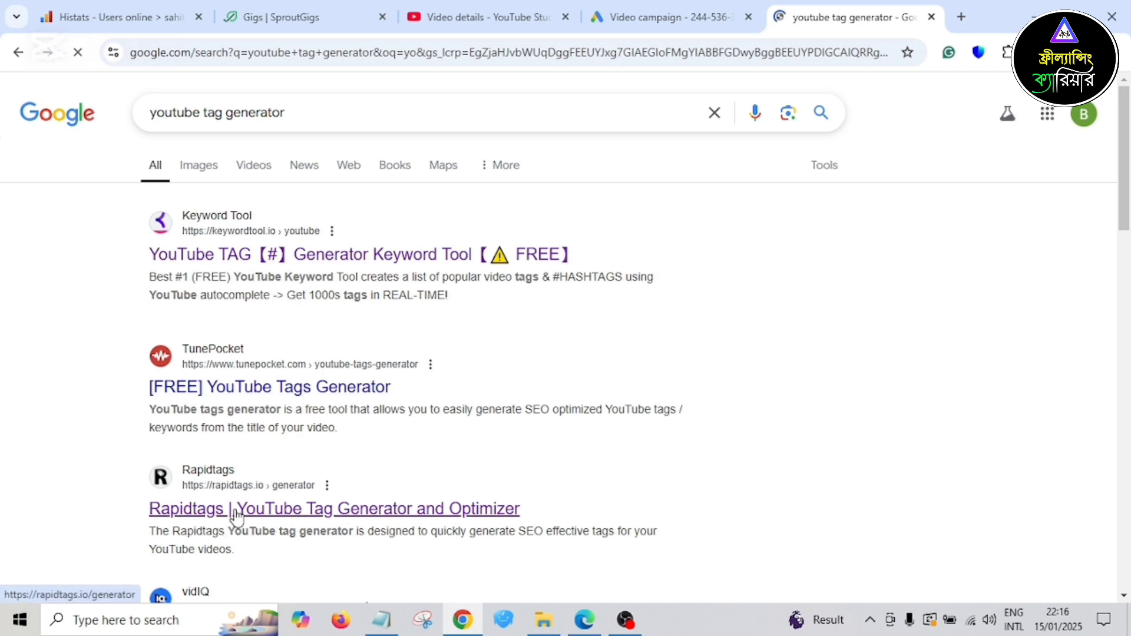
scroll(277, 487, down, 1)
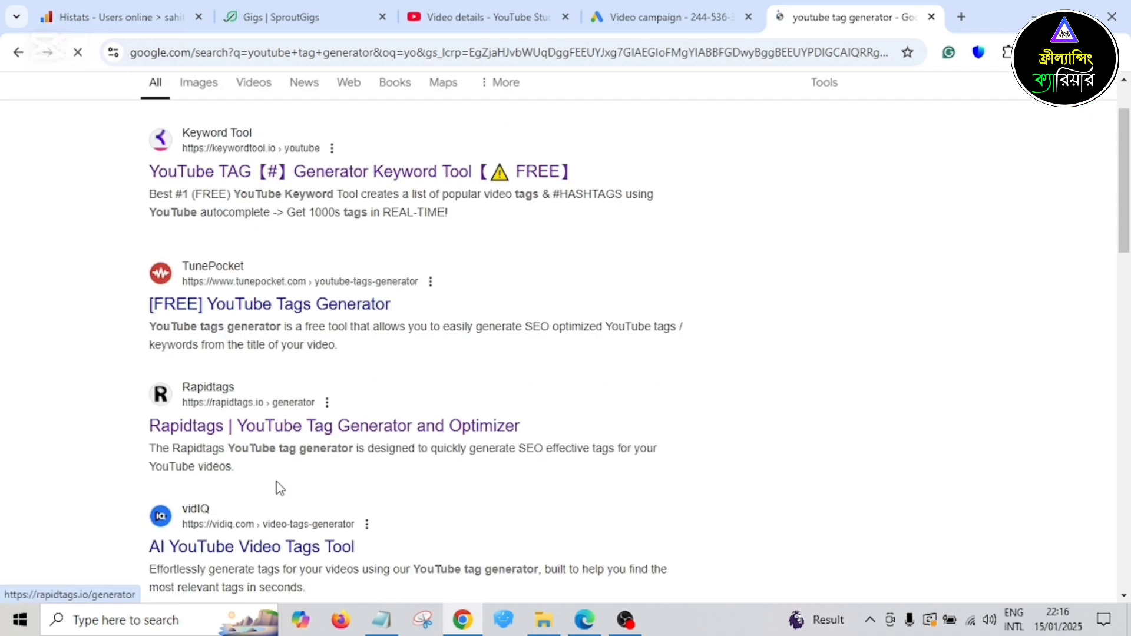
click(406, 430)
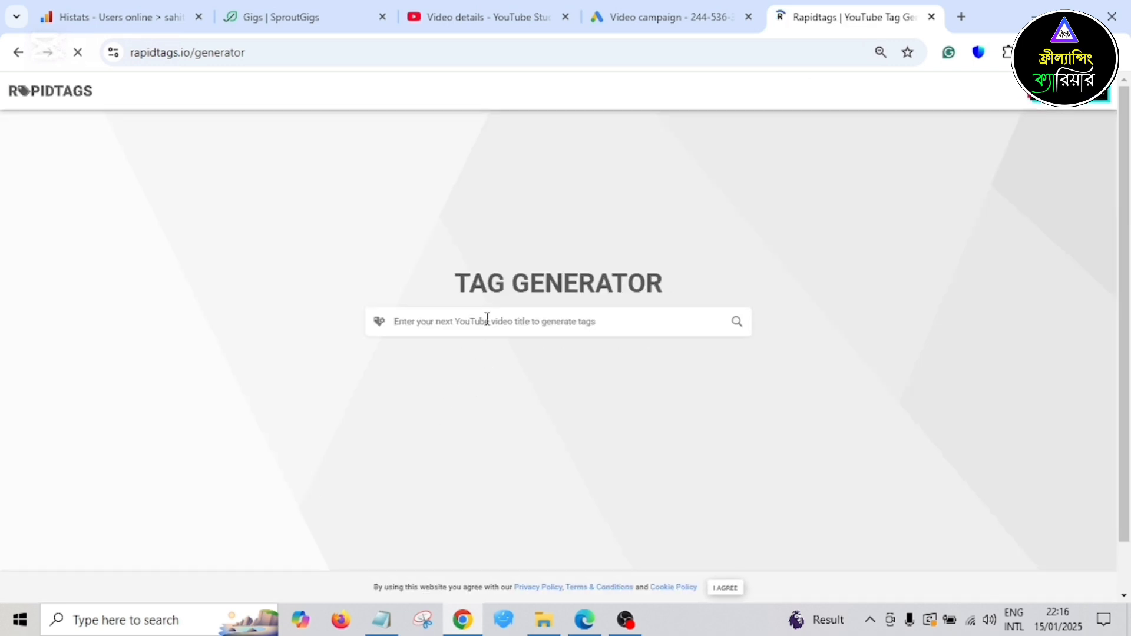
- Generate tags from the copied video title in the Rapidtags tag generator and copy all of them
click(485, 320)
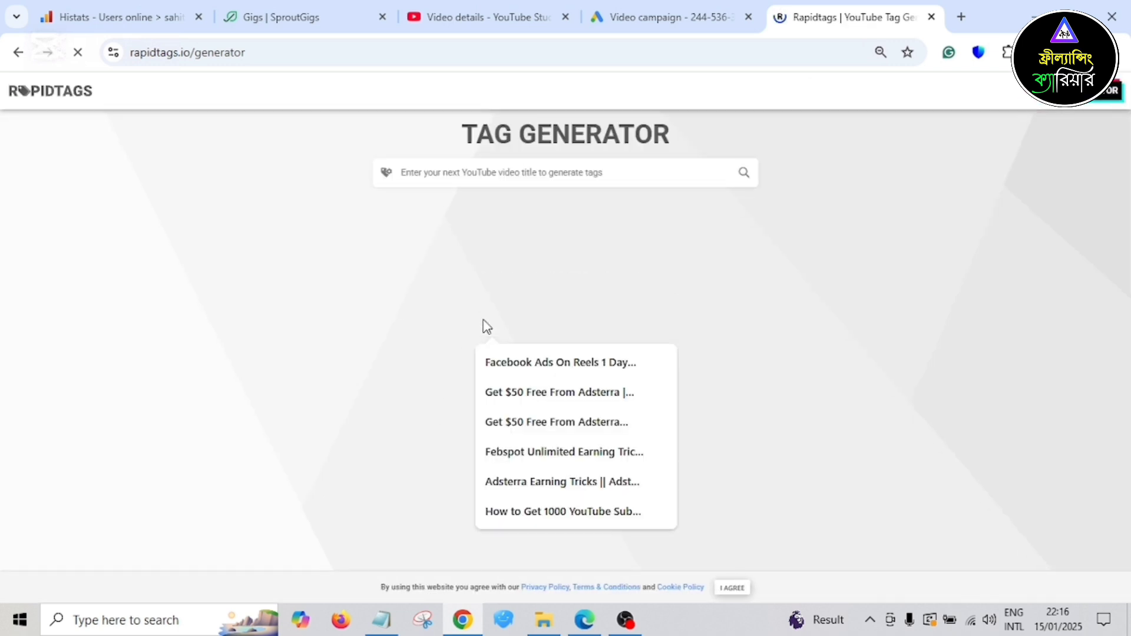
key(ctrl+v)
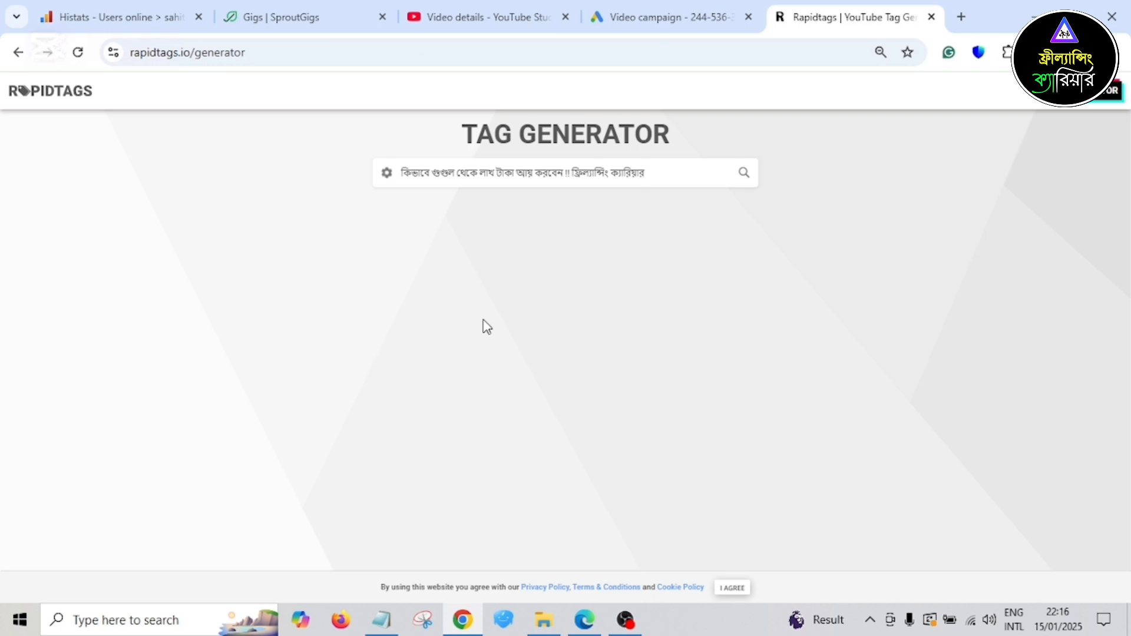
key(Return)
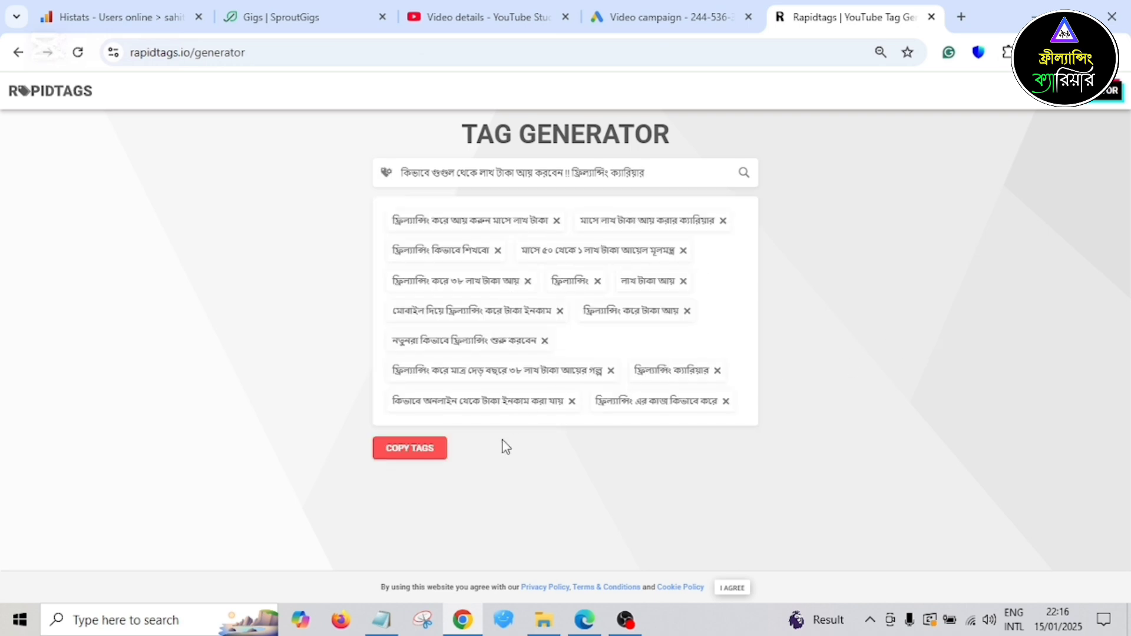
click(419, 454)
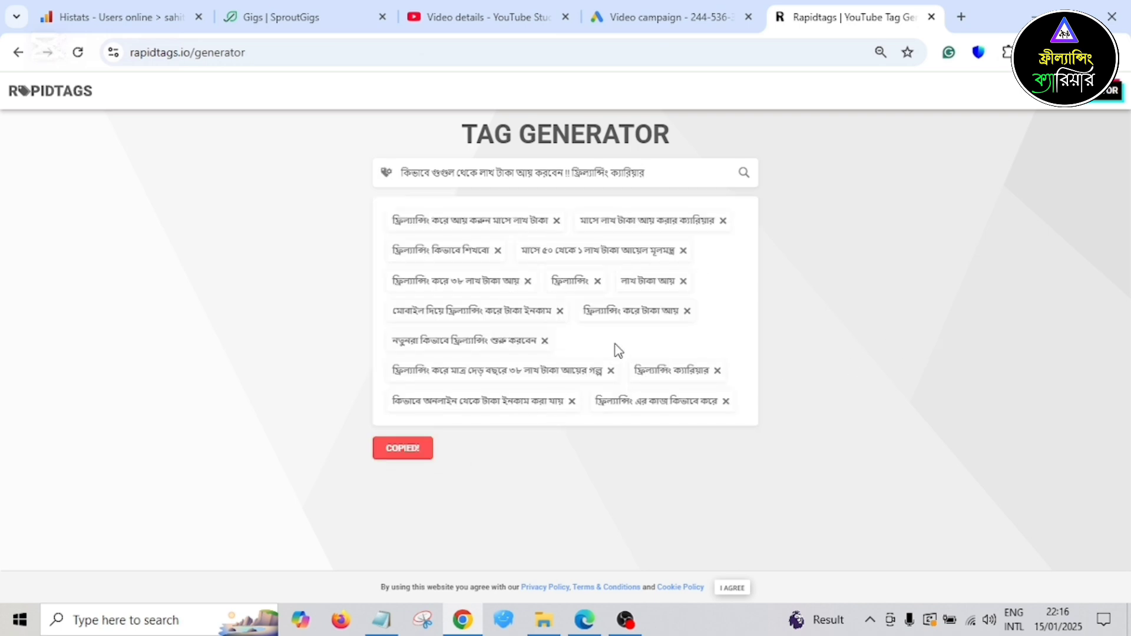
- Paste the copied Bengali tags into the content keywords of the Google Ads campaign, leaving the keyword ideas fields empty
click(612, 34)
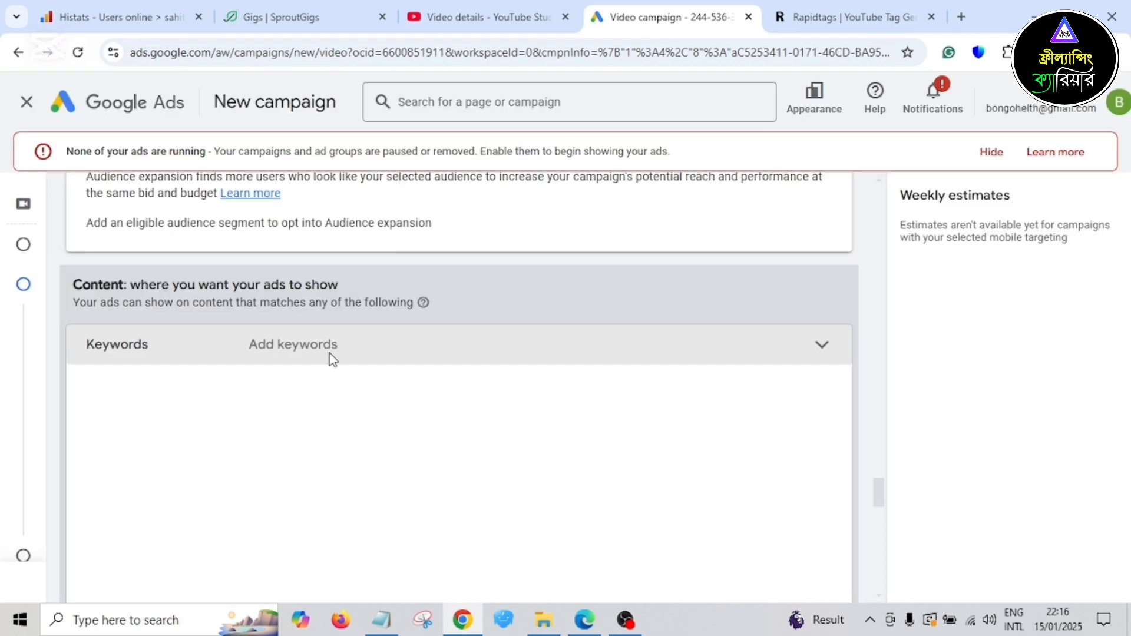
scroll(648, 366, down, 1)
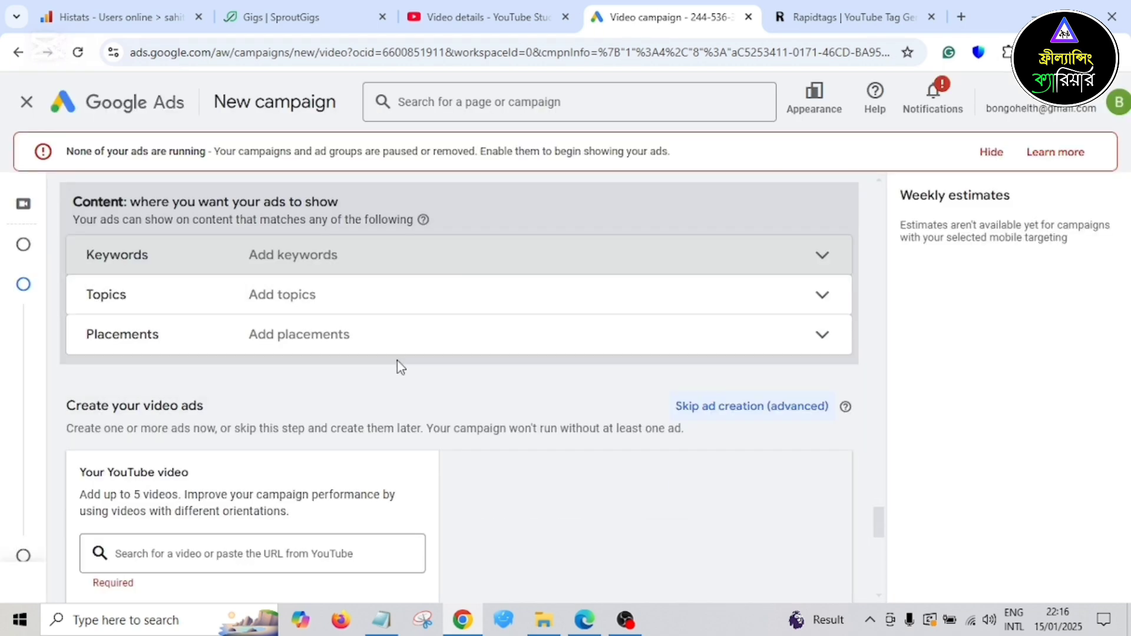
click(307, 260)
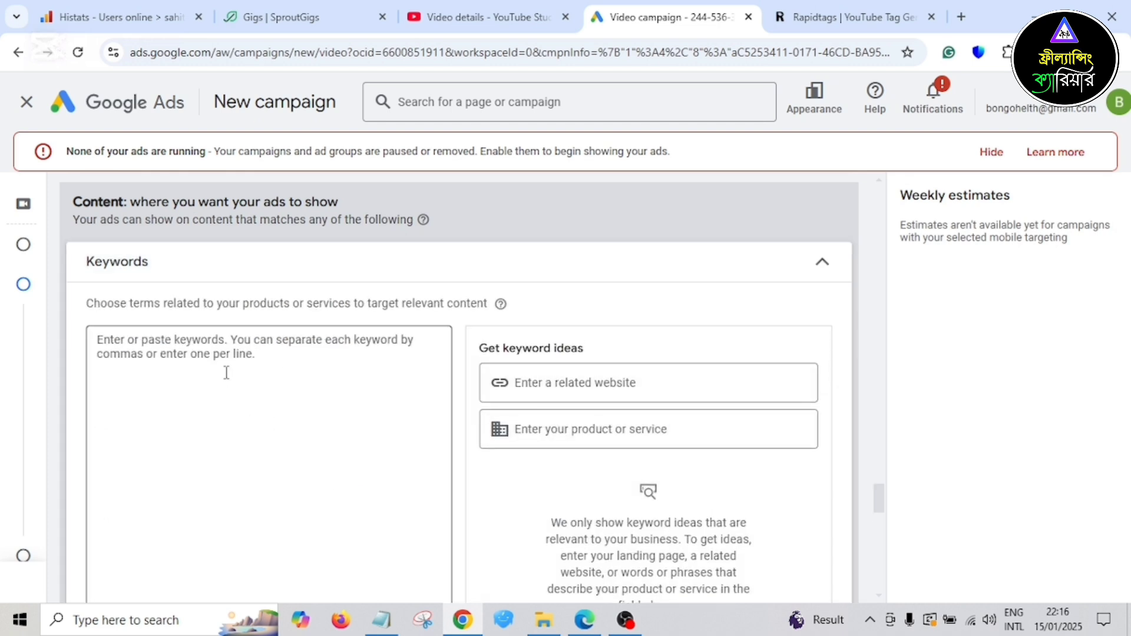
click(227, 372)
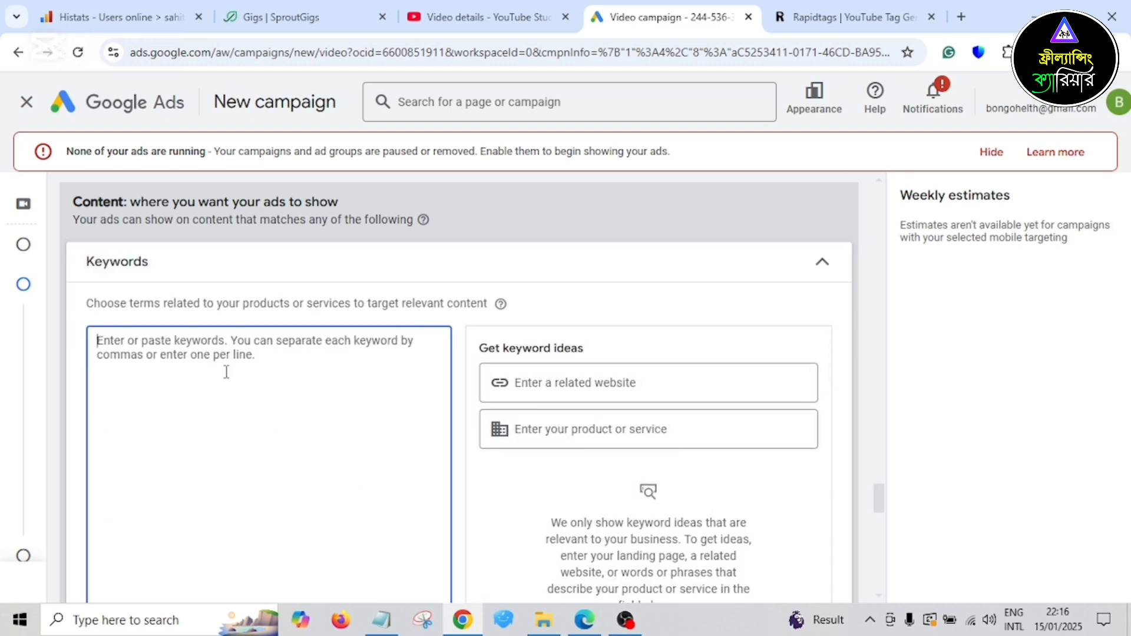
key(ctrl+v)
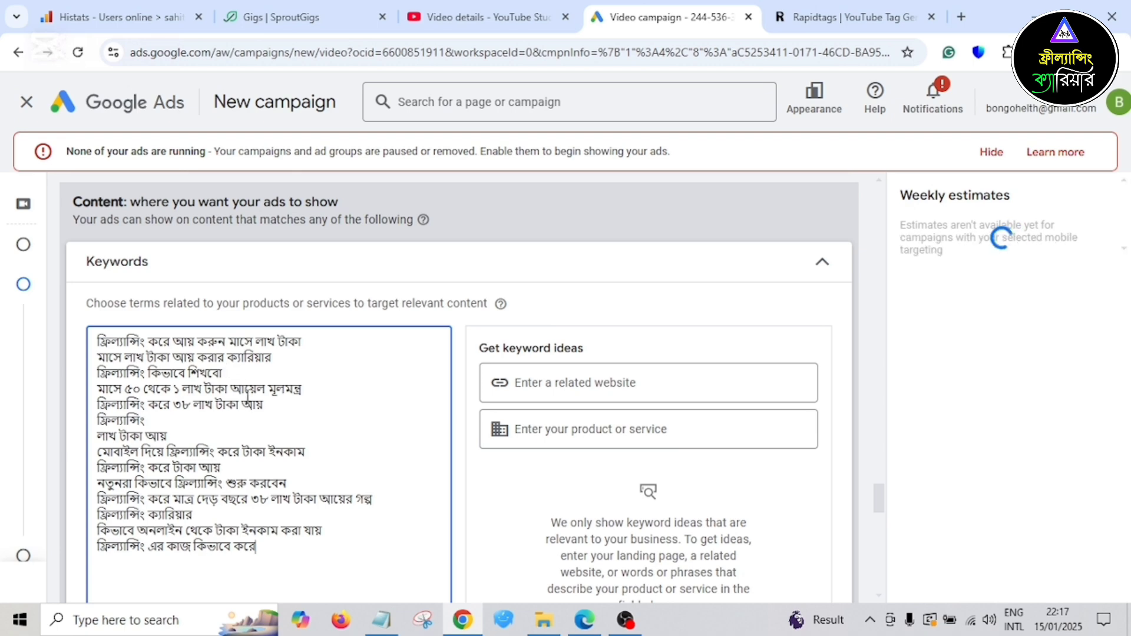
scroll(798, 312, down, 1)
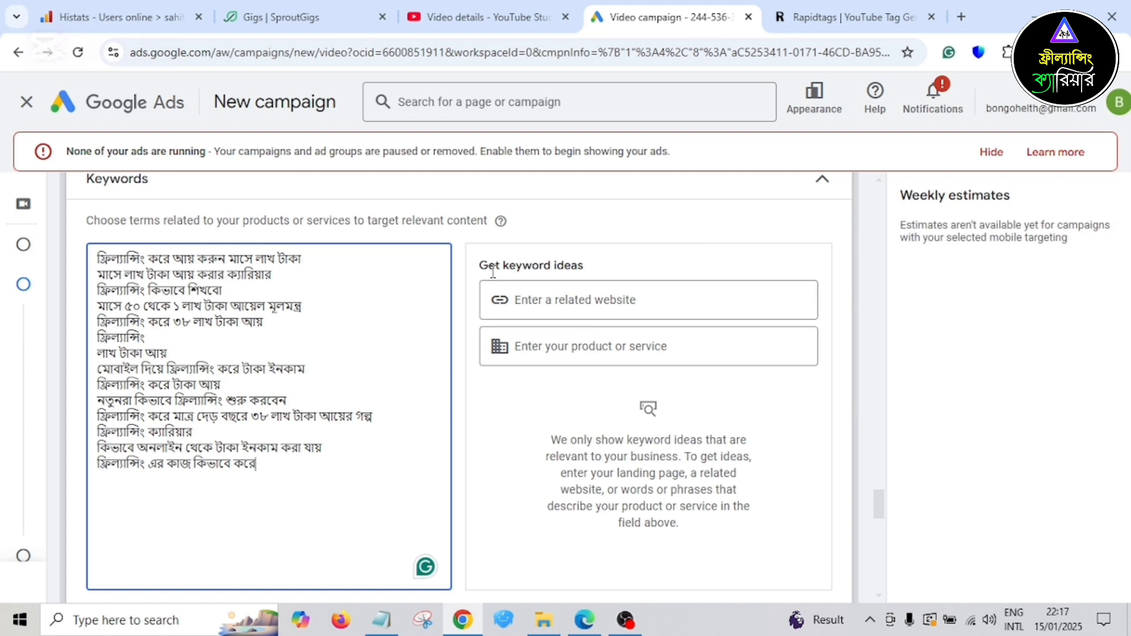
click(559, 307)
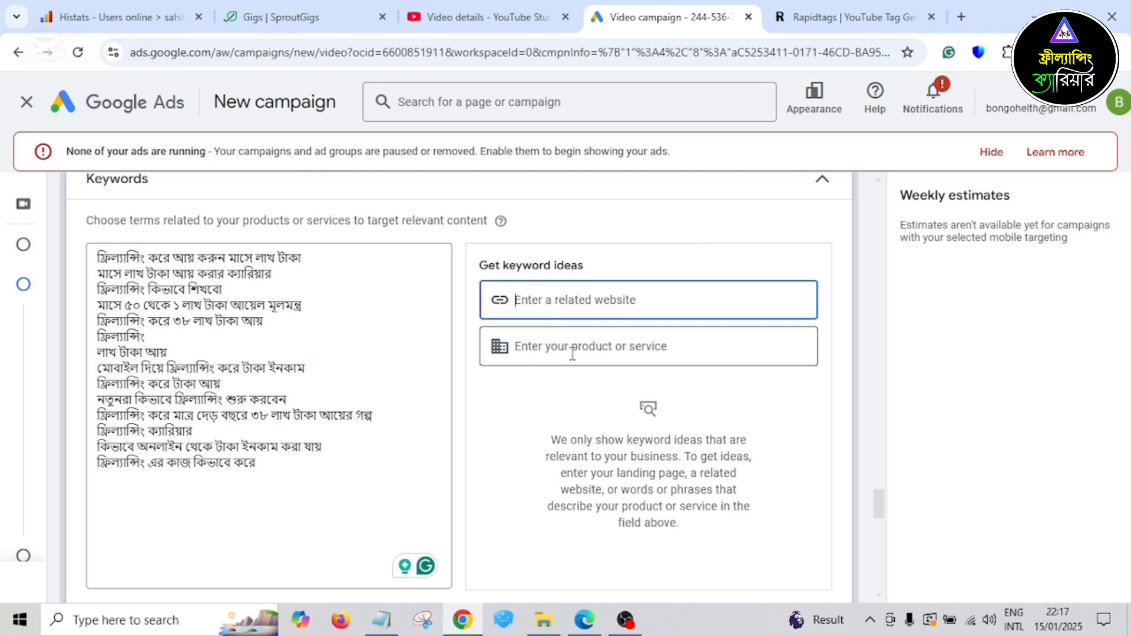
scroll(377, 406, down, 3)
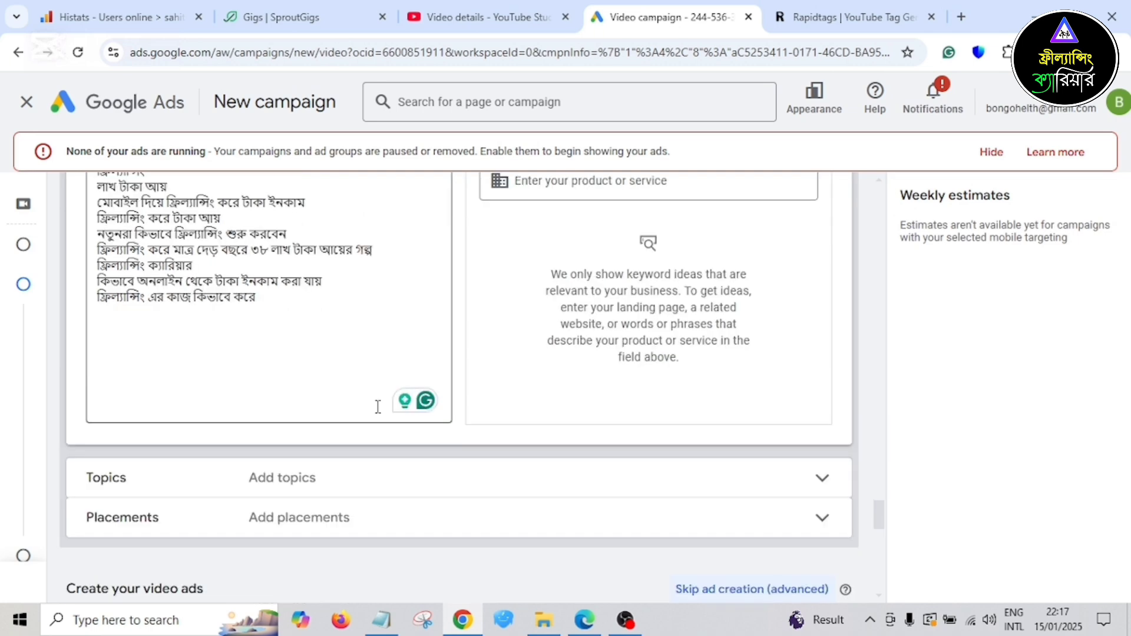
scroll(379, 407, up, 4)
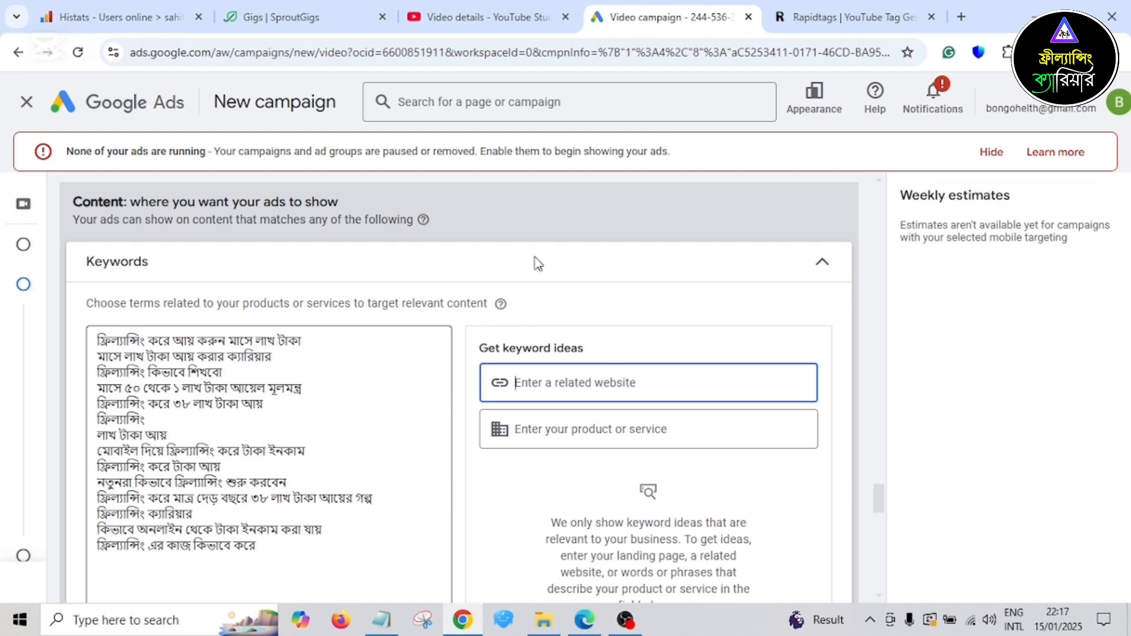
- Generate tags for "make money online" in Rapidtags, replacing the earlier title, and copy the new tags
click(823, 22)
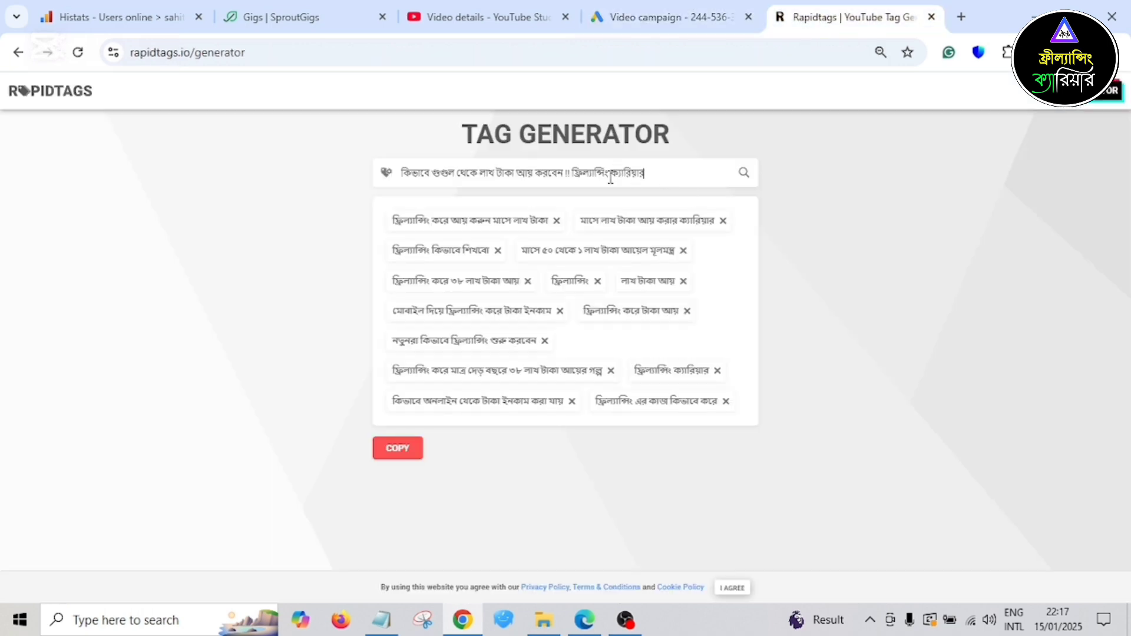
drag(648, 173, 345, 161)
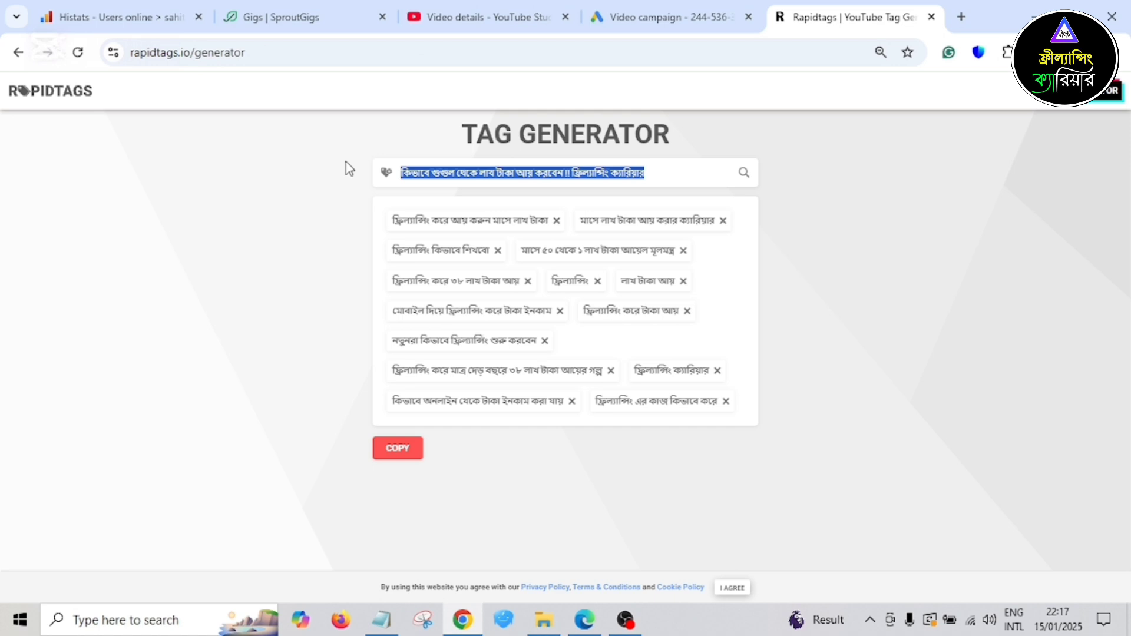
text(ma)
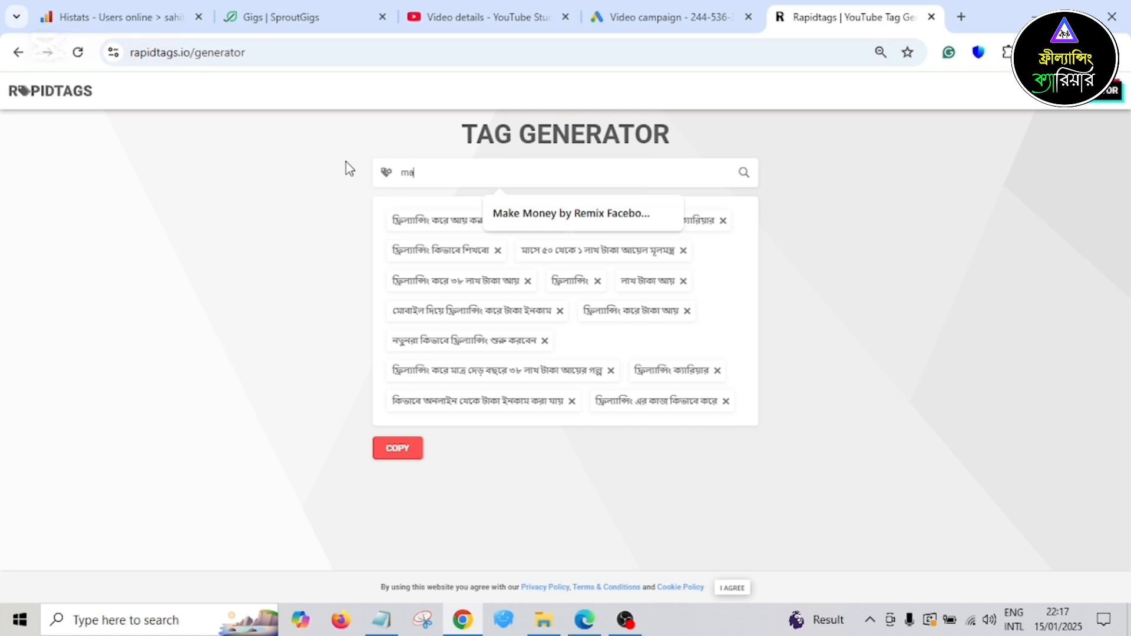
text(ke money o)
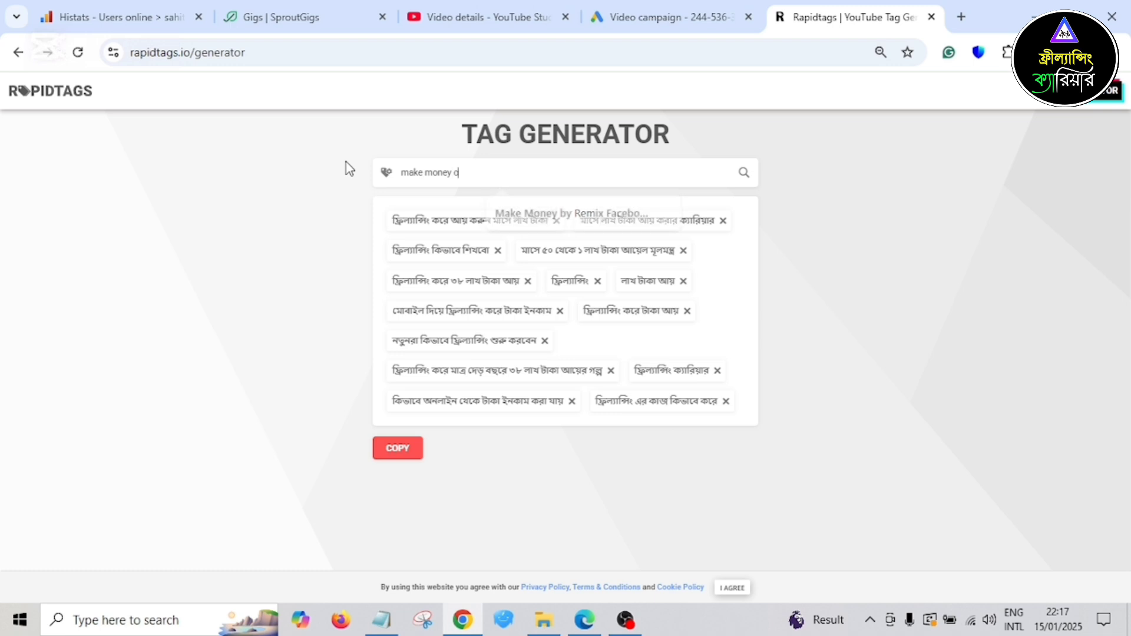
text(nline)
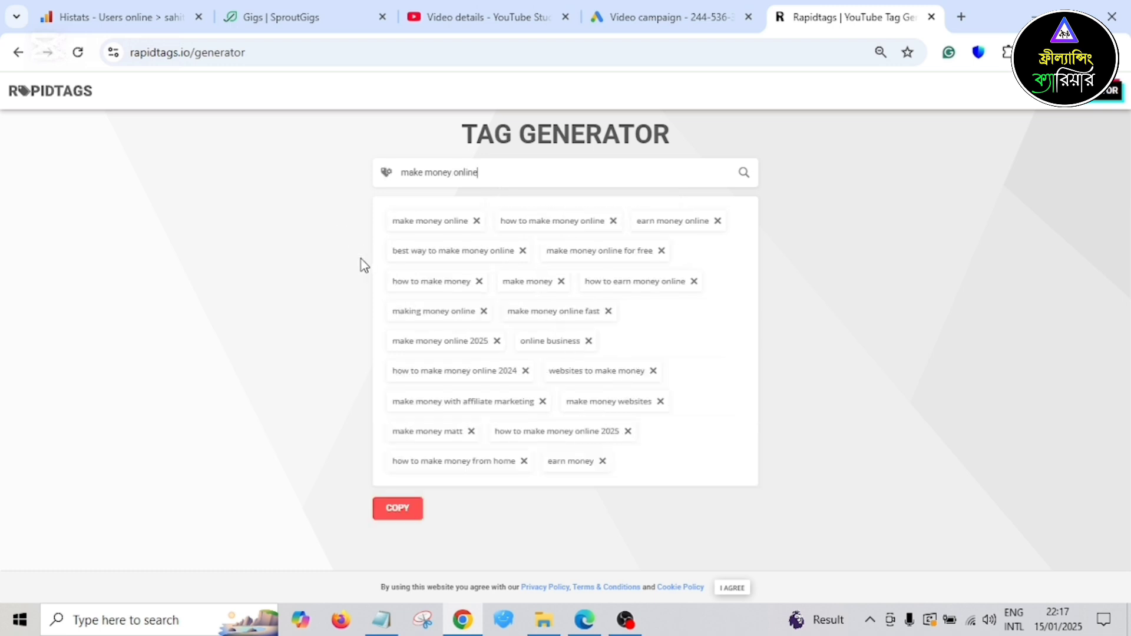
click(398, 510)
- Add the copied "make money online" tags below the Bengali entries in the campaign's content keywords
click(669, 17)
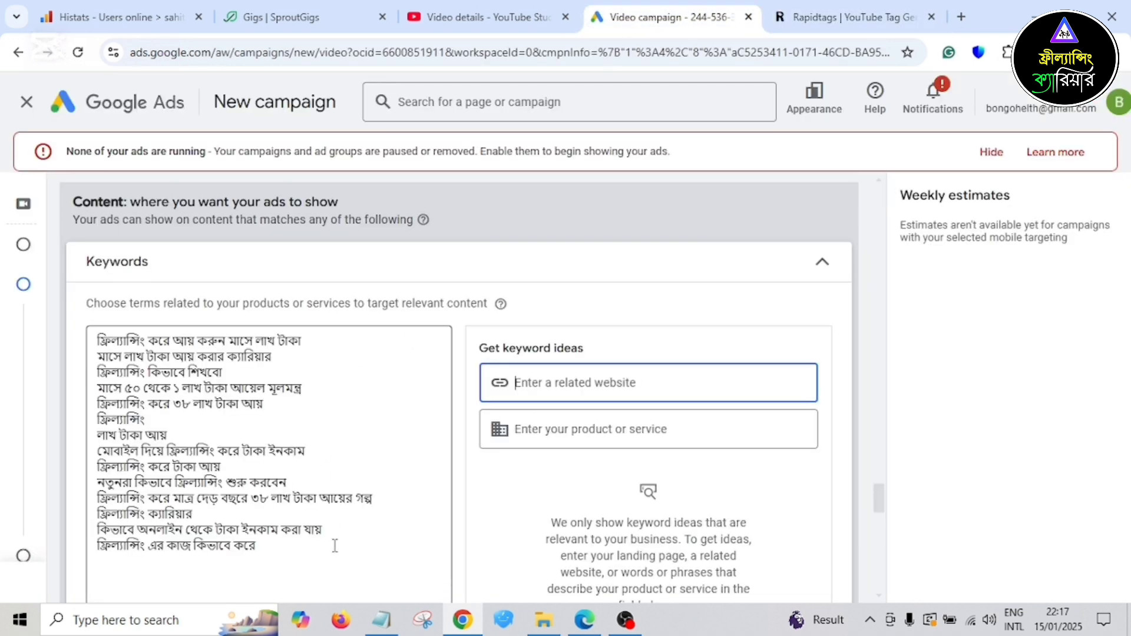
click(319, 549)
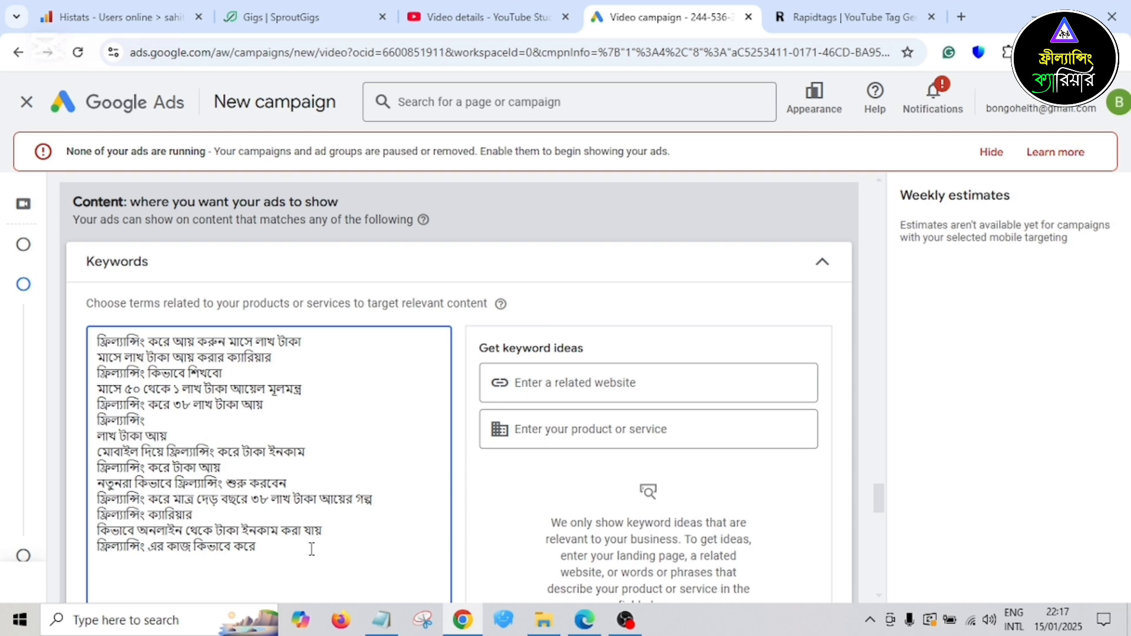
key(ctrl+v)
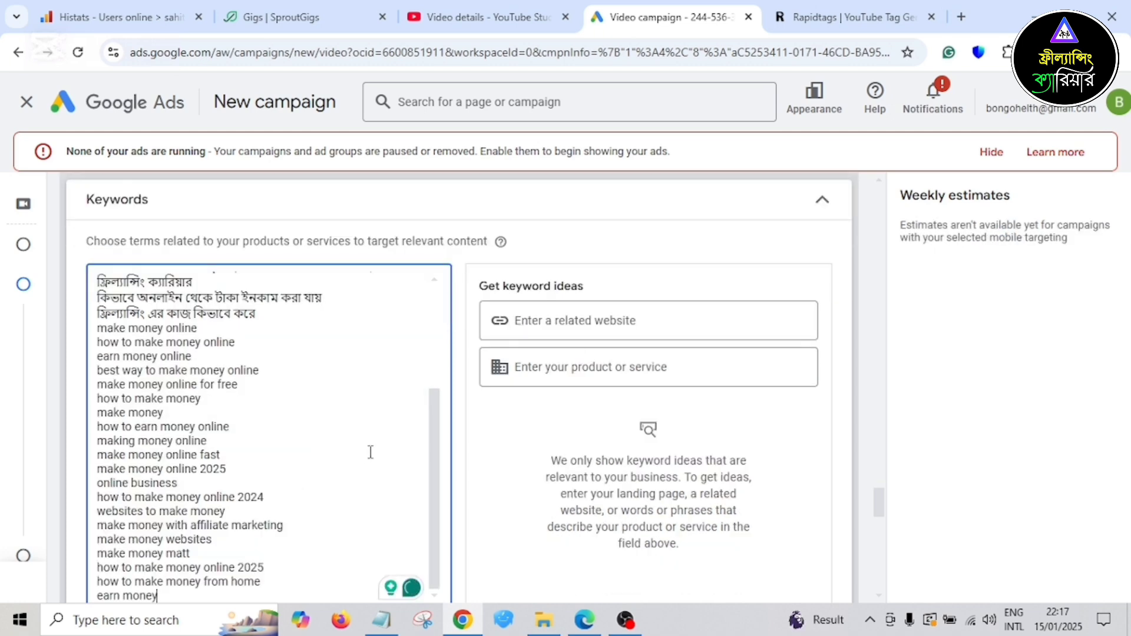
scroll(374, 450, down, 1)
scroll(373, 451, down, 1)
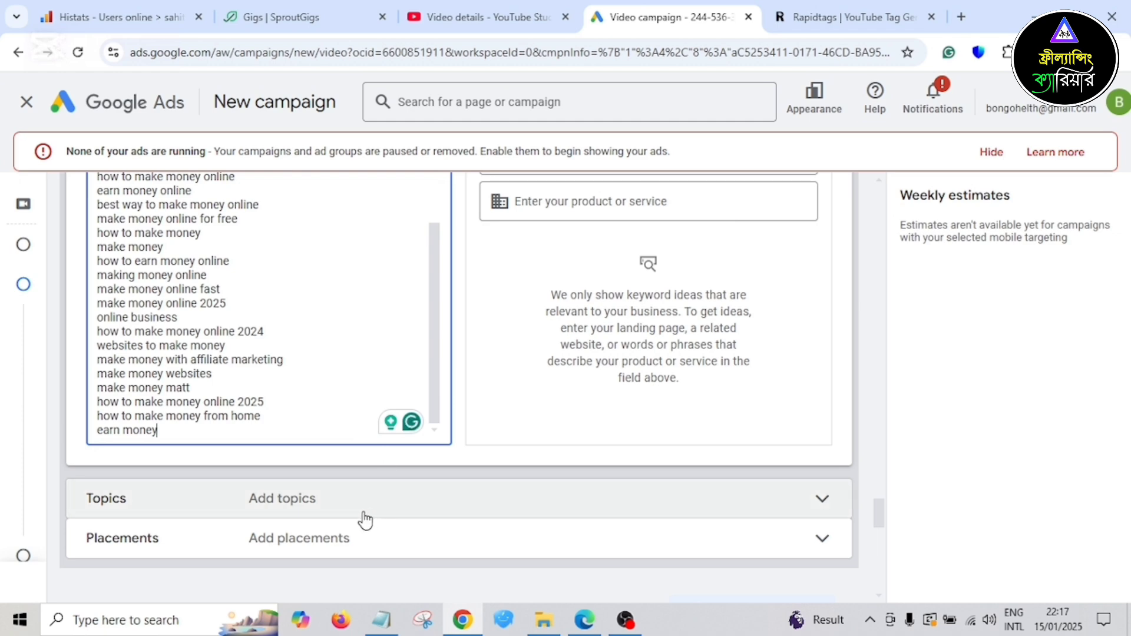
- Open the Topics targeting section below the keywords and examine its word or phrase search
click(316, 509)
scroll(568, 395, up, 1)
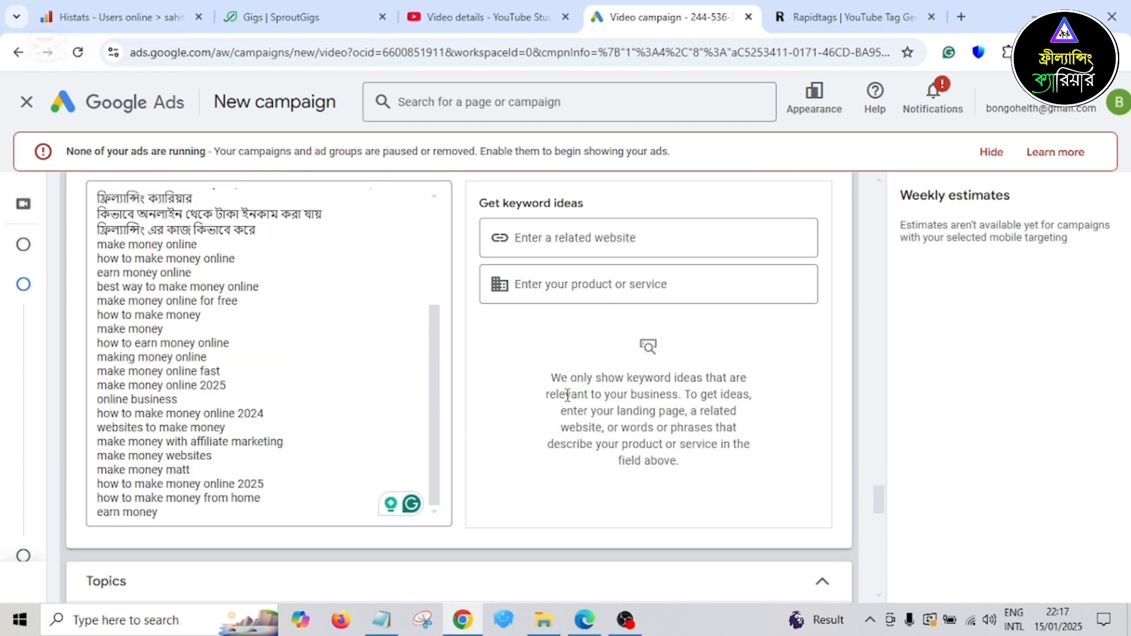
scroll(567, 397, down, 2)
scroll(551, 412, down, 1)
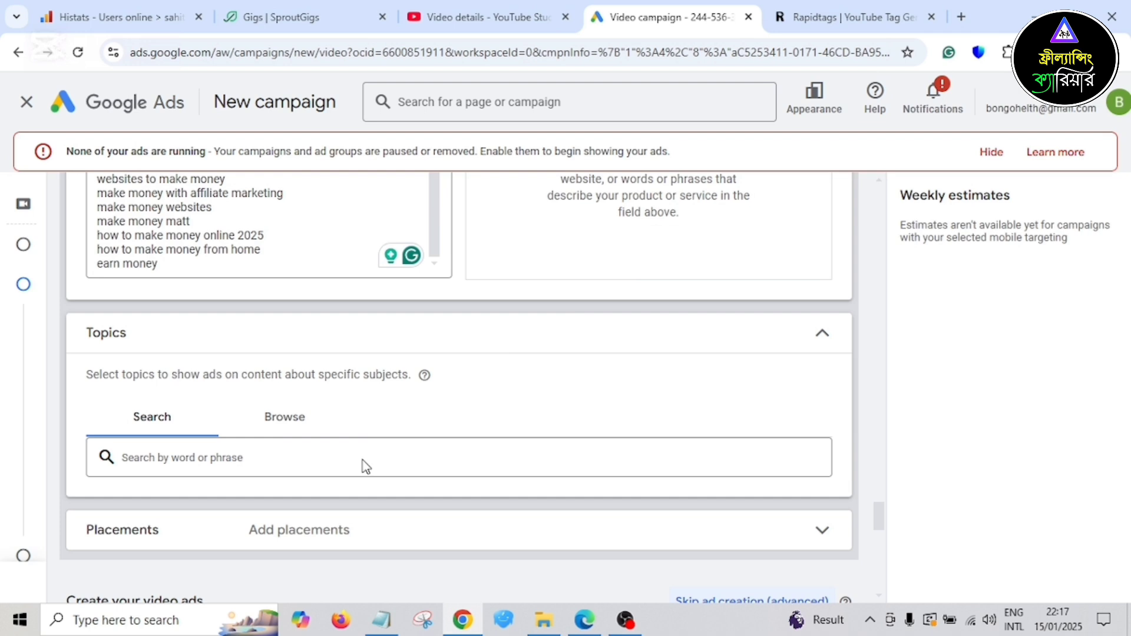
click(232, 469)
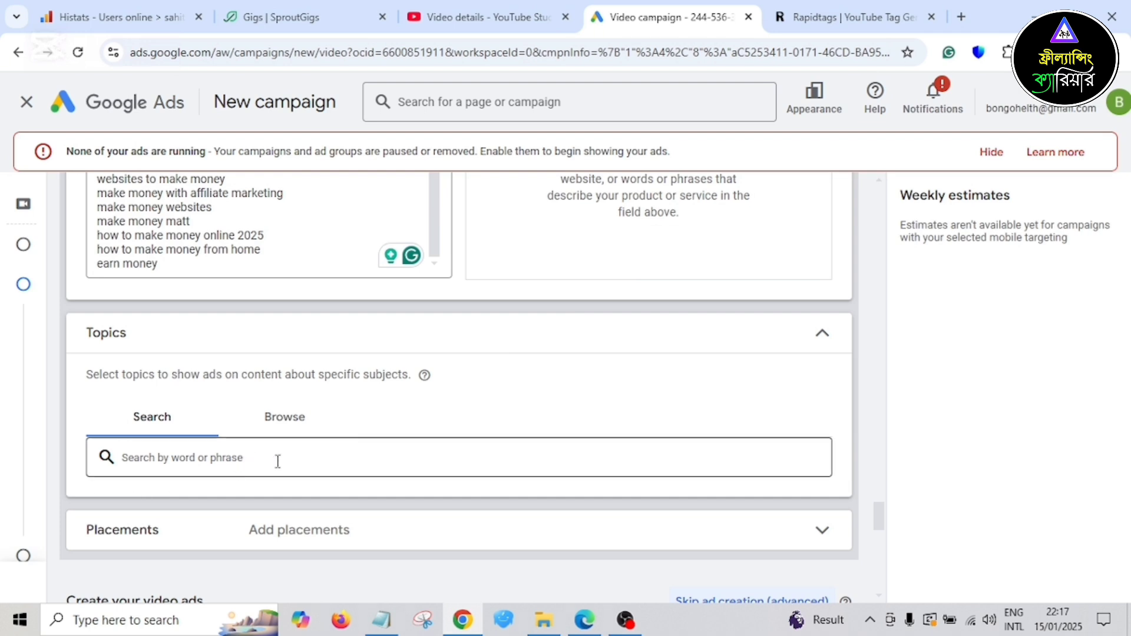
scroll(394, 462, down, 1)
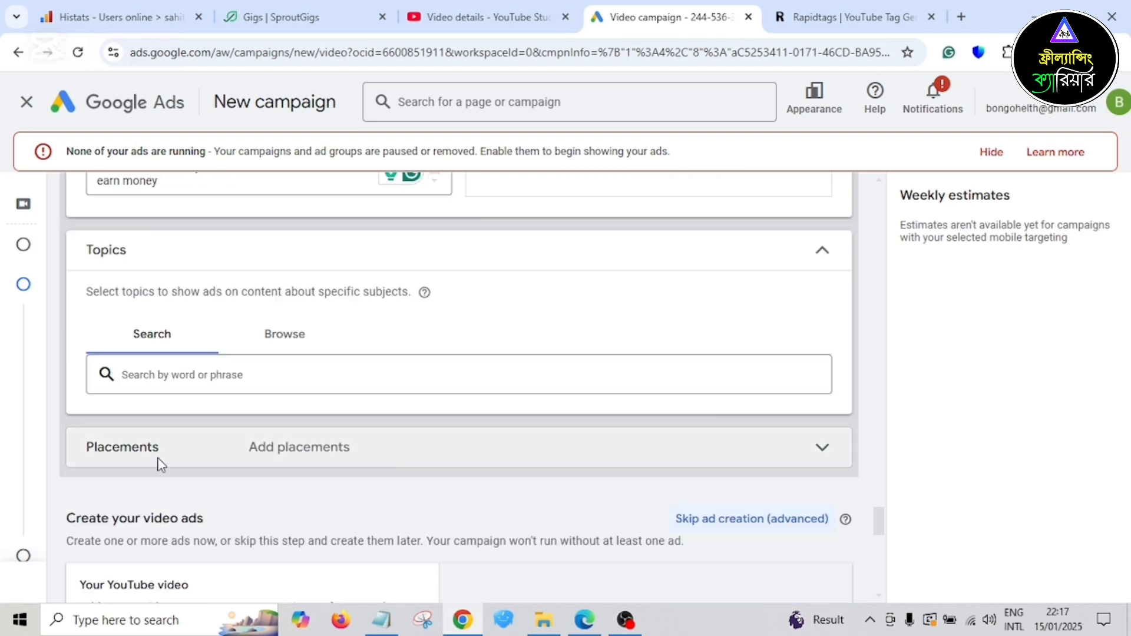
- Open the Placements targeting section and view its YouTube videos category
click(361, 450)
scroll(376, 448, down, 1)
scroll(378, 447, down, 1)
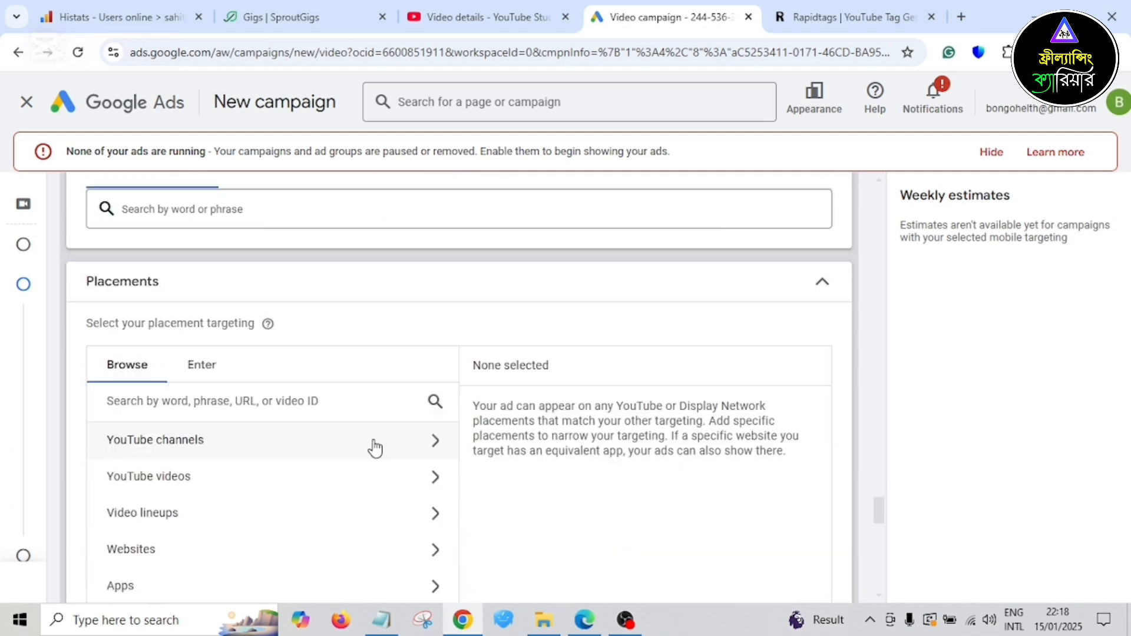
scroll(375, 449, down, 1)
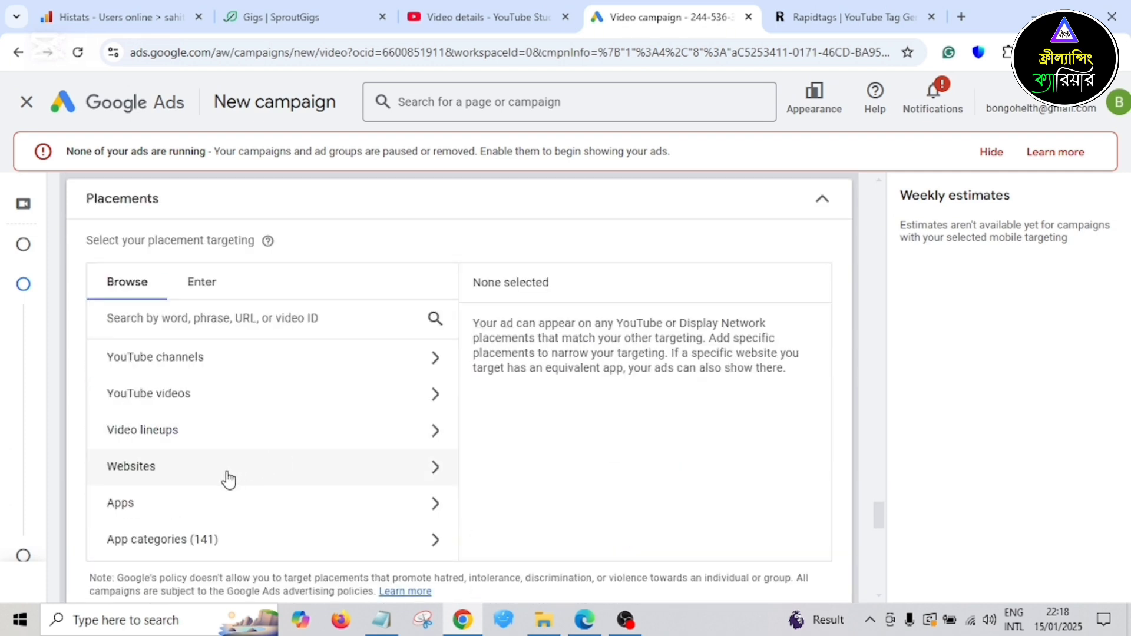
click(202, 406)
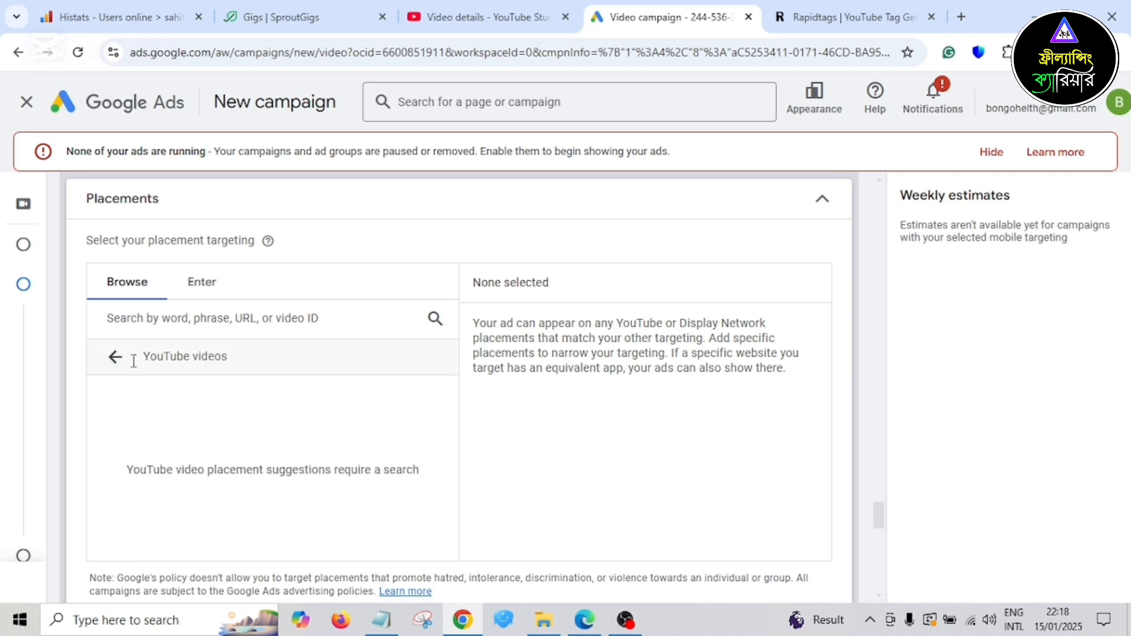
scroll(341, 429, down, 4)
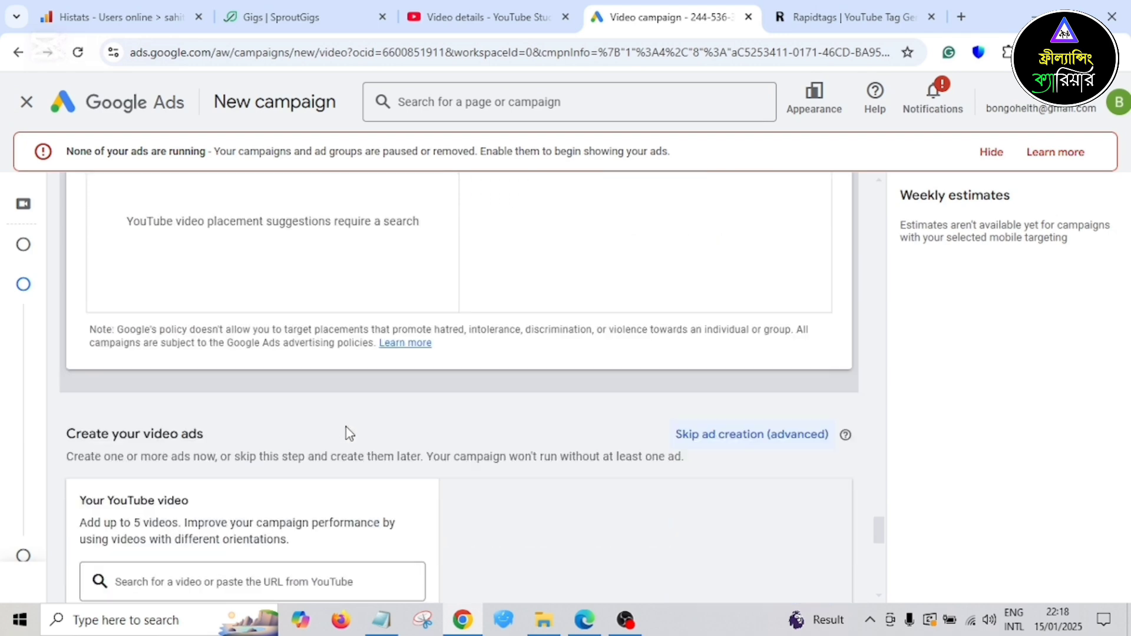
scroll(354, 436, down, 2)
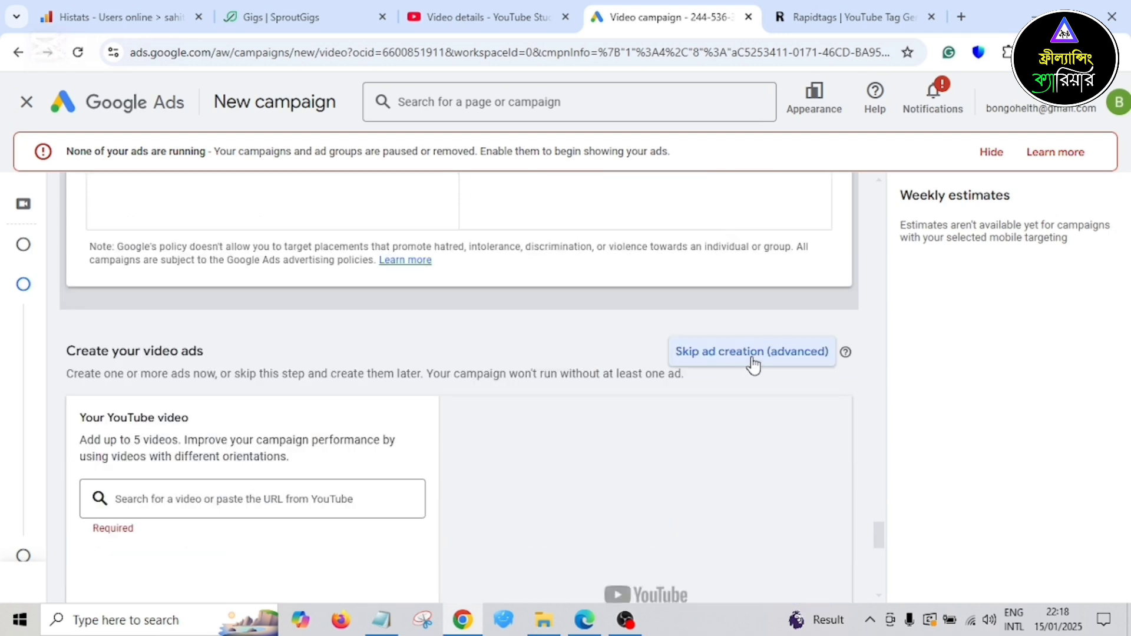
scroll(513, 422, down, 4)
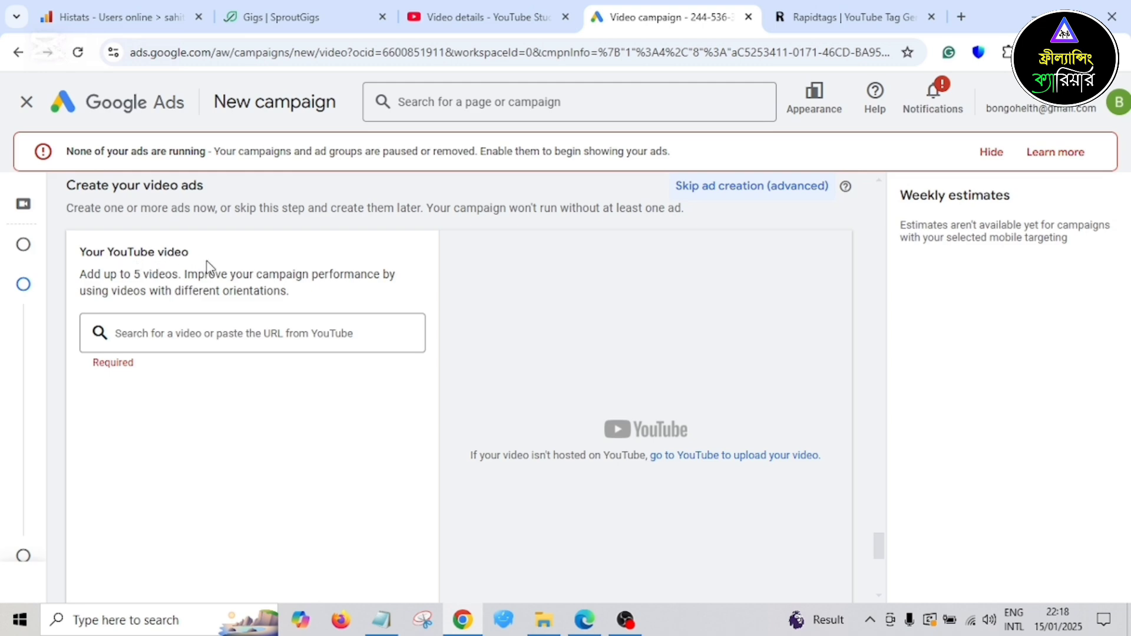
click(508, 15)
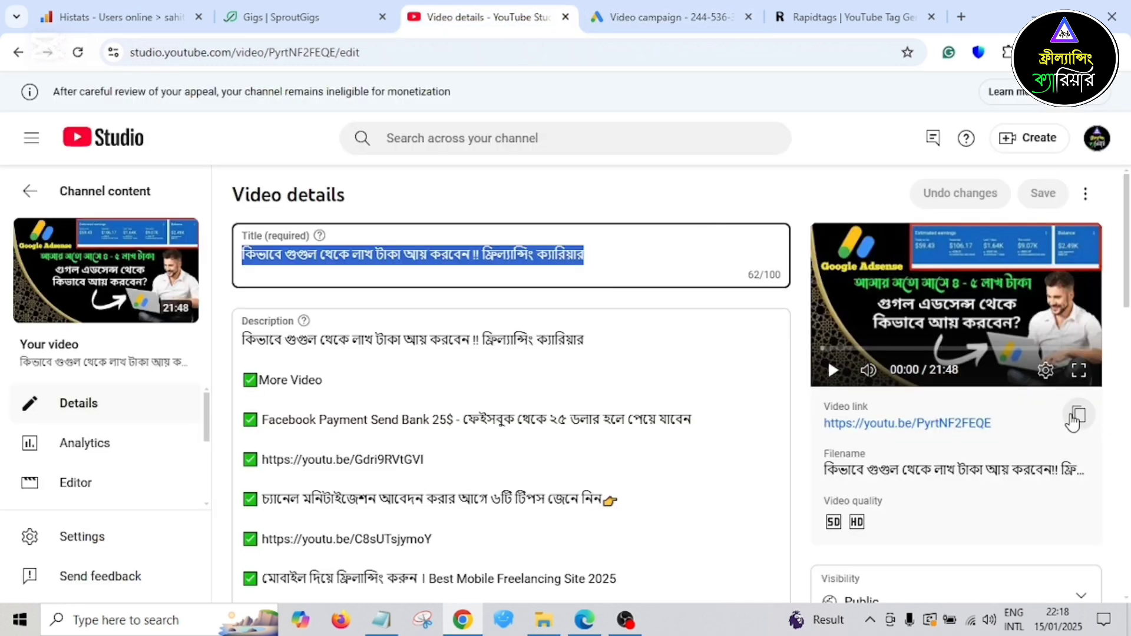
click(1075, 420)
key(ctrl+Tab)
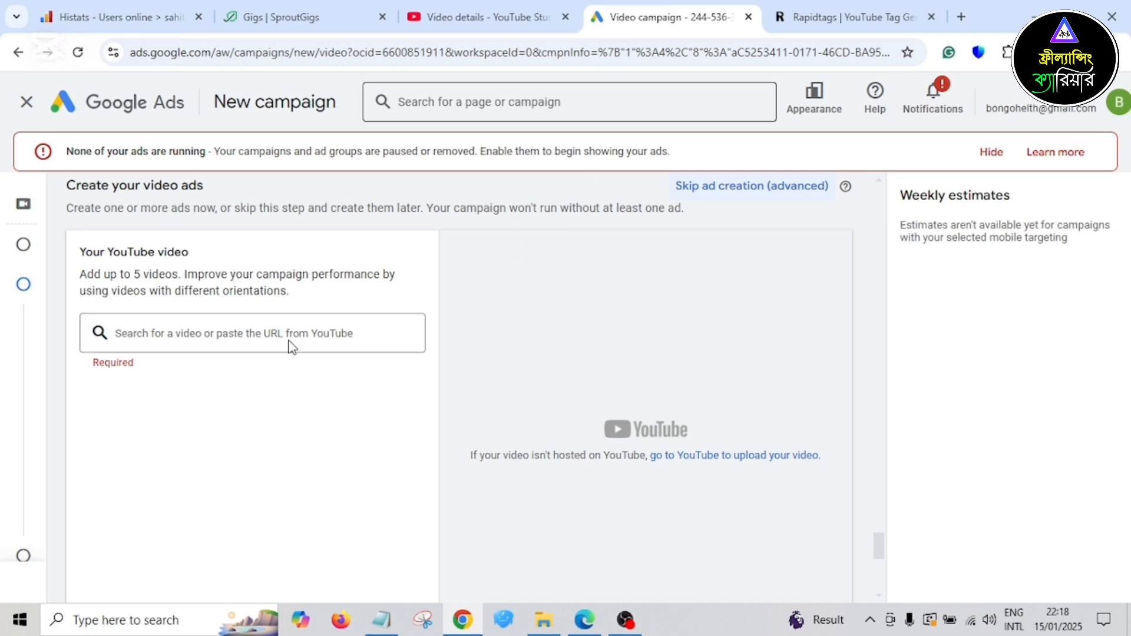
click(278, 333)
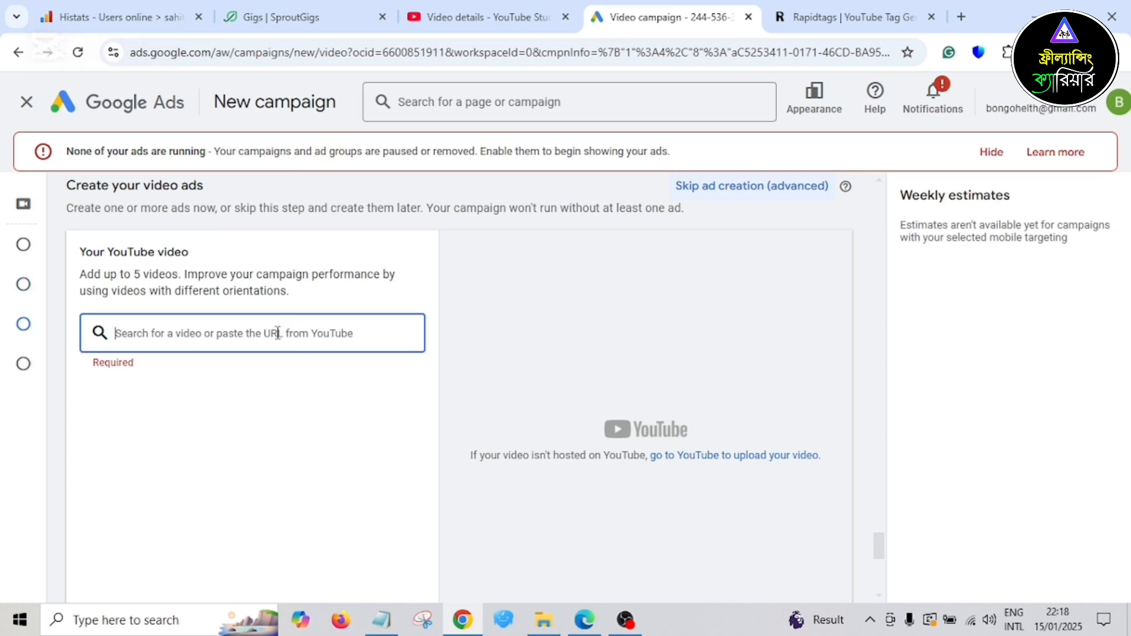
key(ctrl+v)
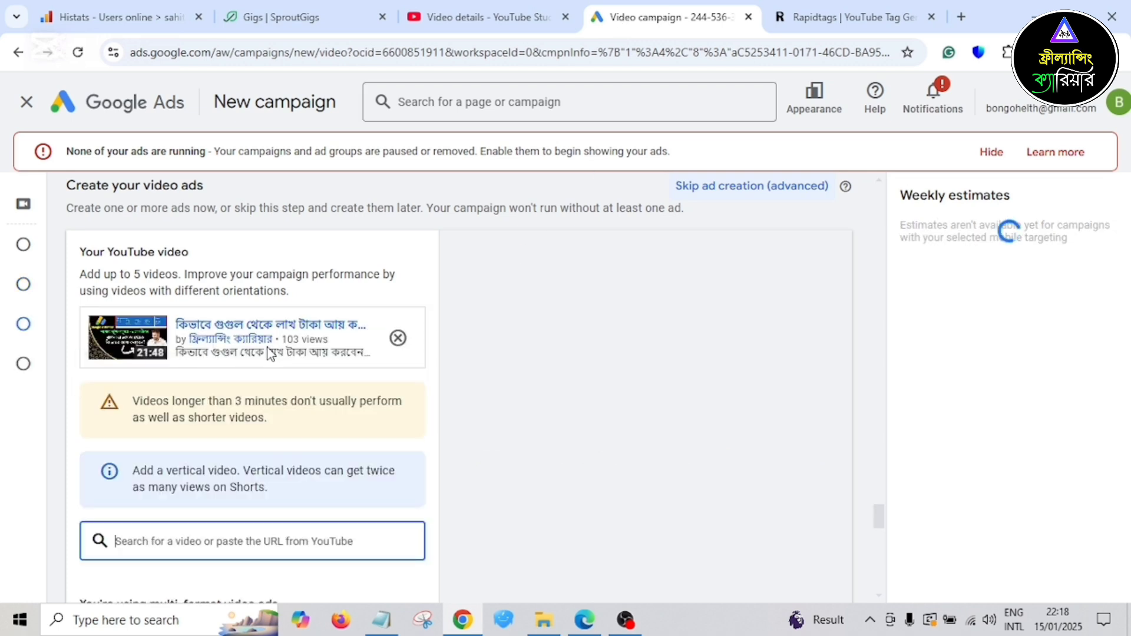
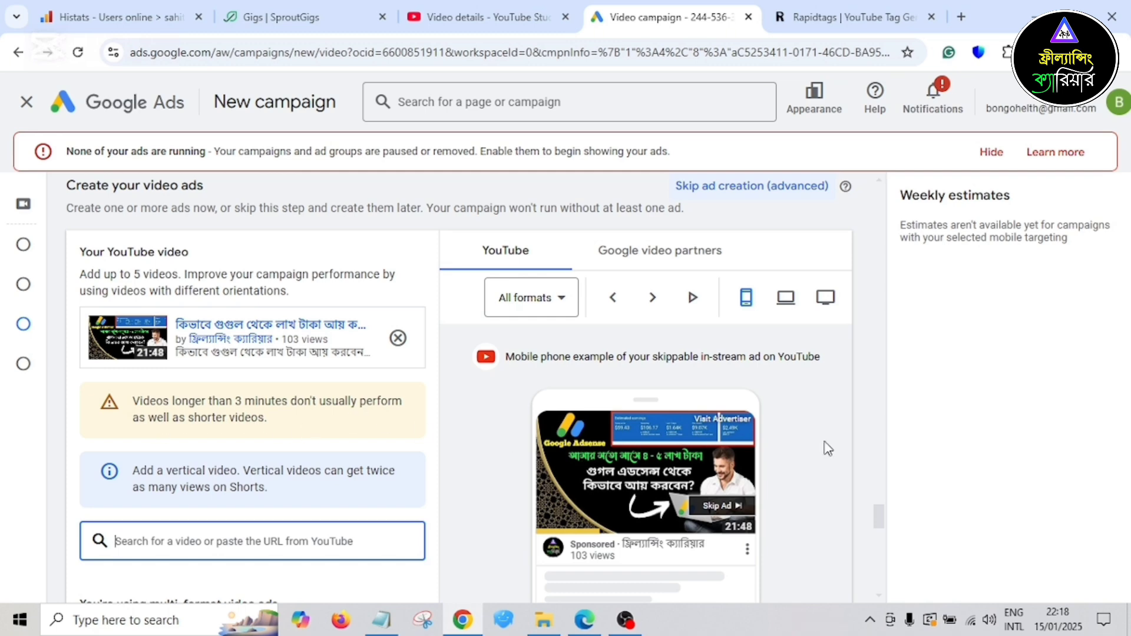
- Preview the video ad as it looks on a computer and on a mobile phone
scroll(828, 449, down, 1)
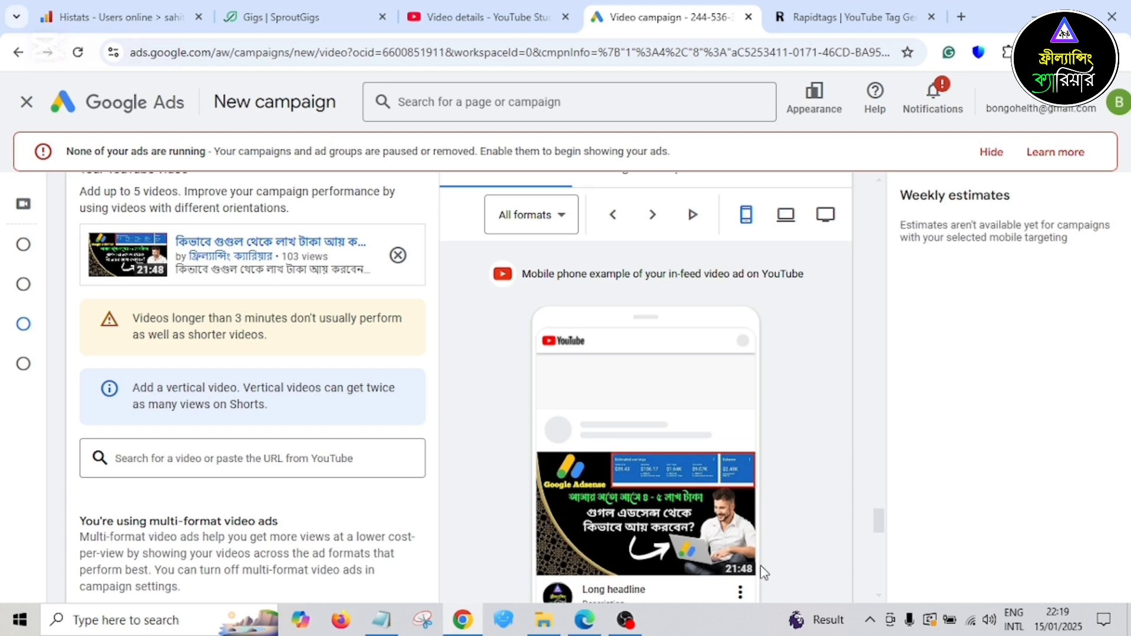
click(785, 238)
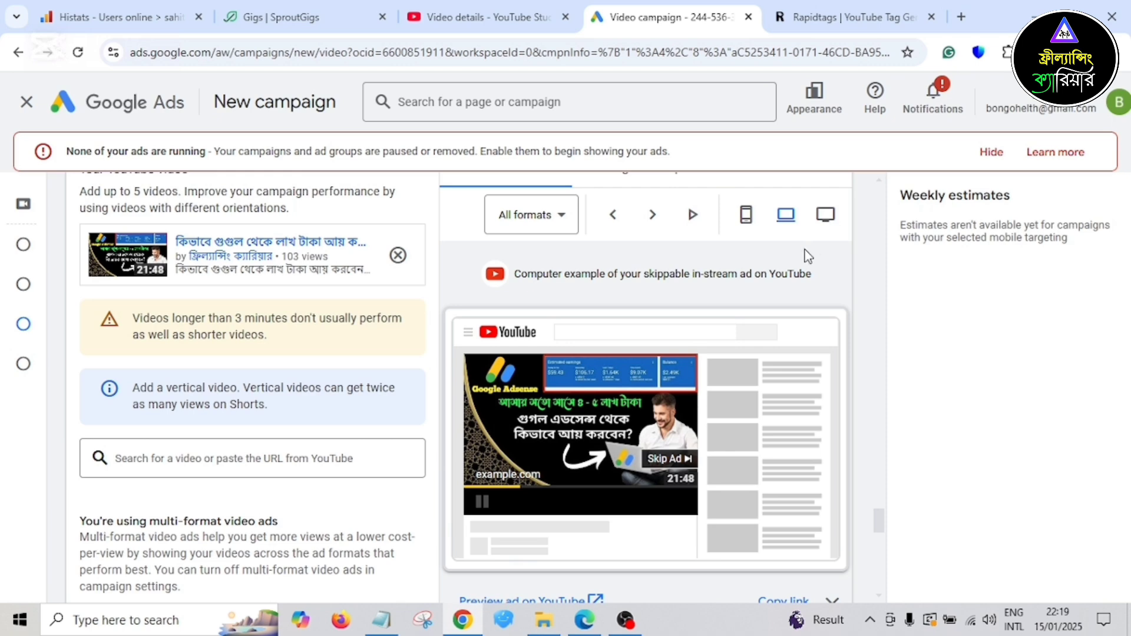
click(738, 230)
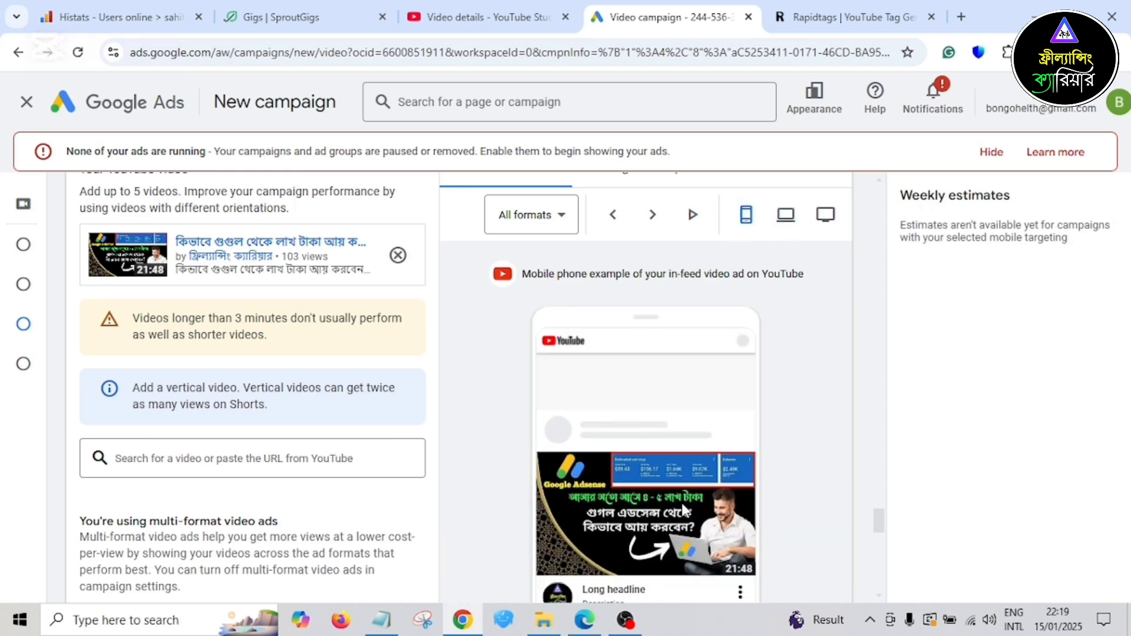
scroll(681, 503, down, 1)
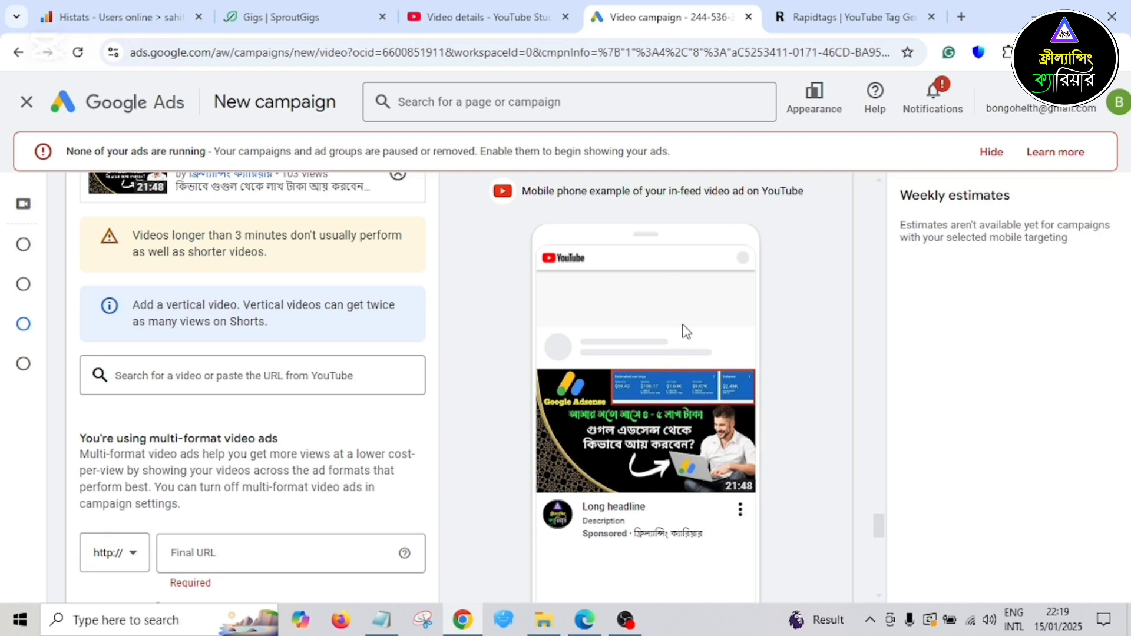
scroll(686, 330, up, 1)
scroll(685, 415, down, 1)
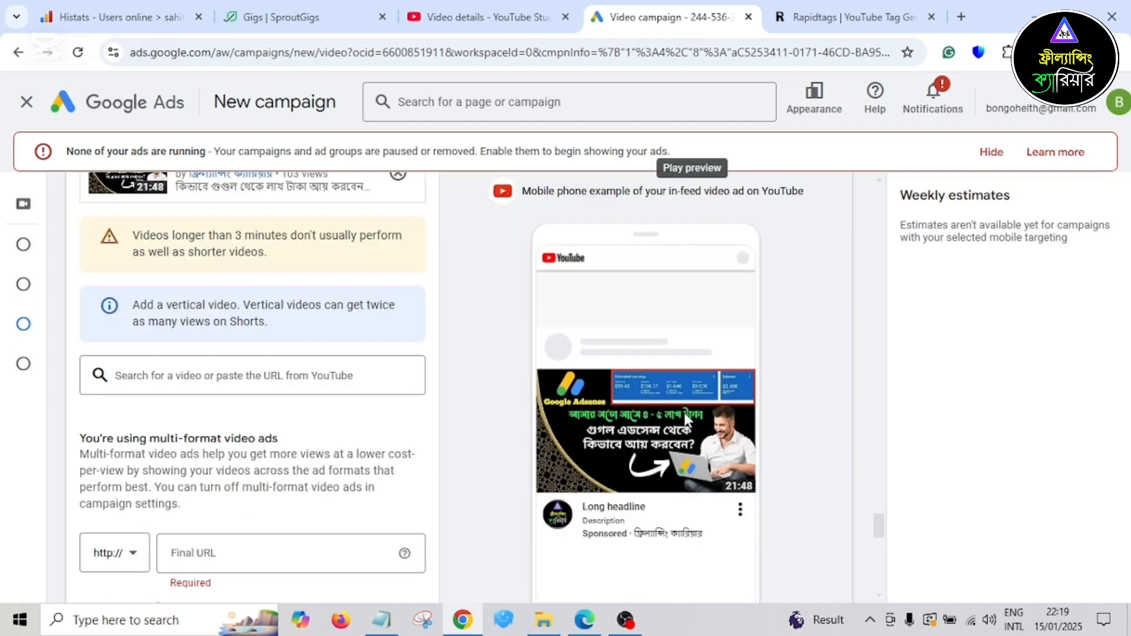
scroll(679, 479, up, 2)
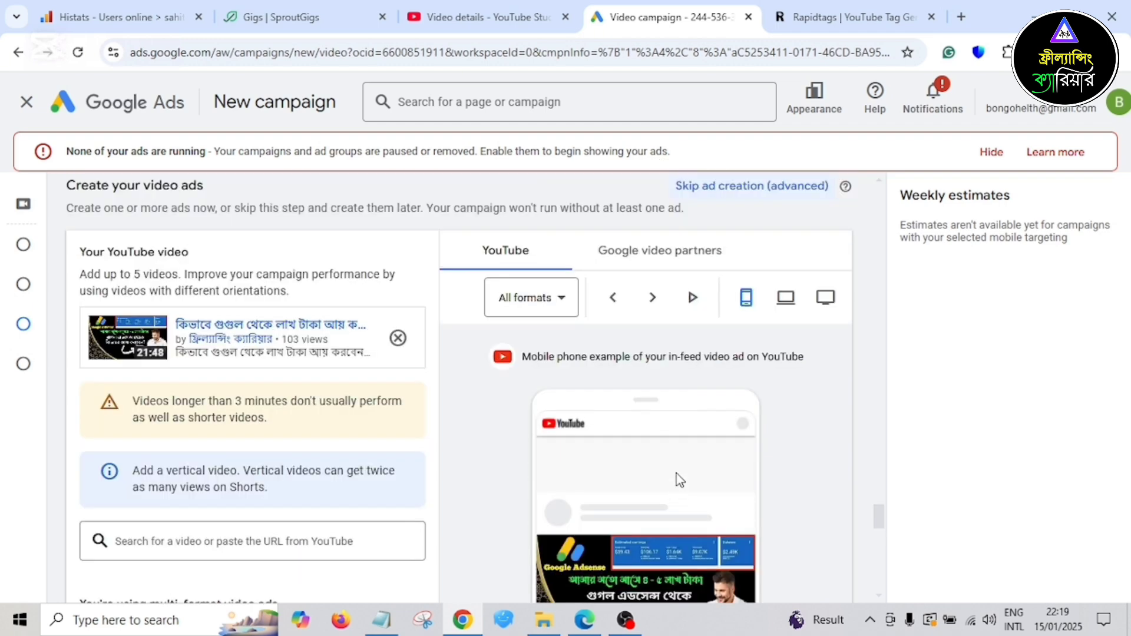
- Play the mobile ad preview and examine how the ad looks in the different YouTube formats
click(693, 301)
scroll(698, 380, down, 1)
scroll(698, 380, down, 1)
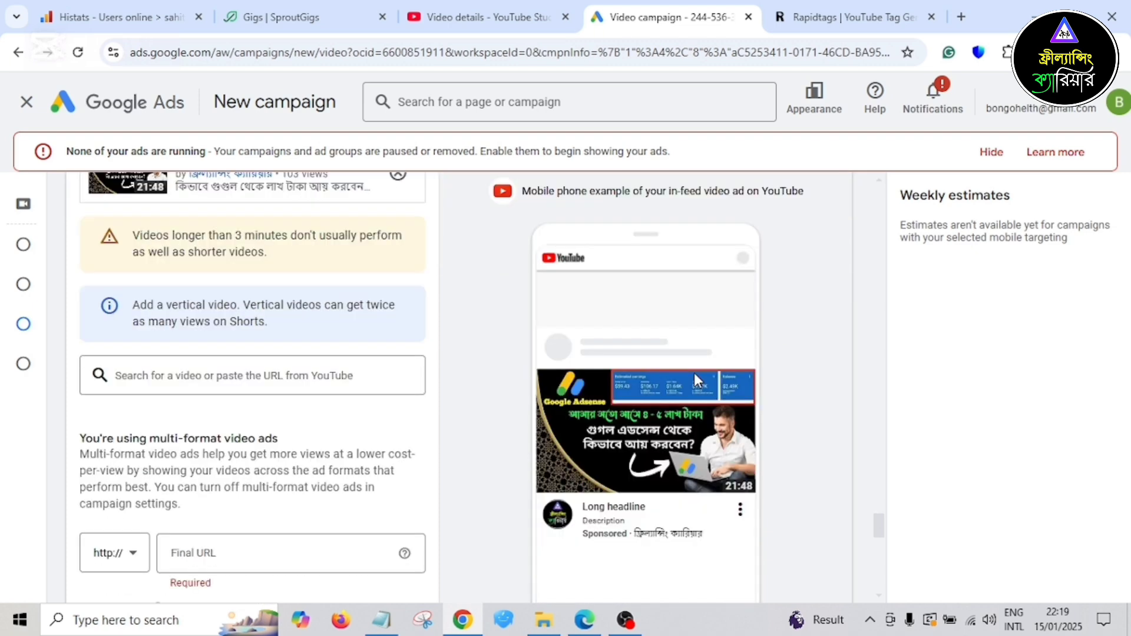
scroll(694, 373, up, 2)
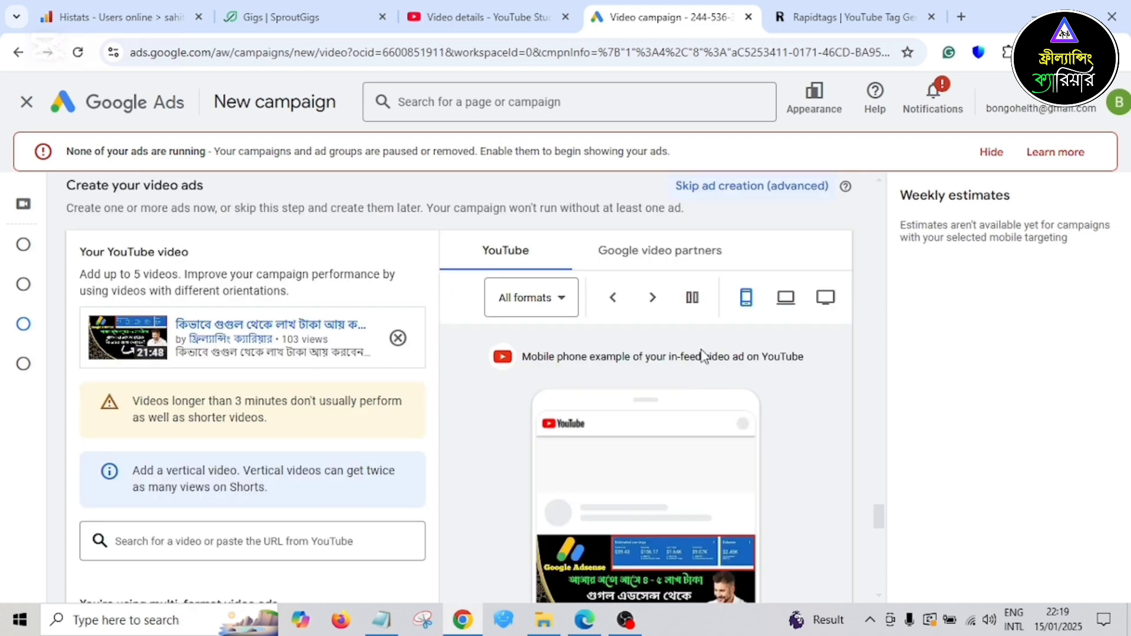
scroll(694, 394, down, 2)
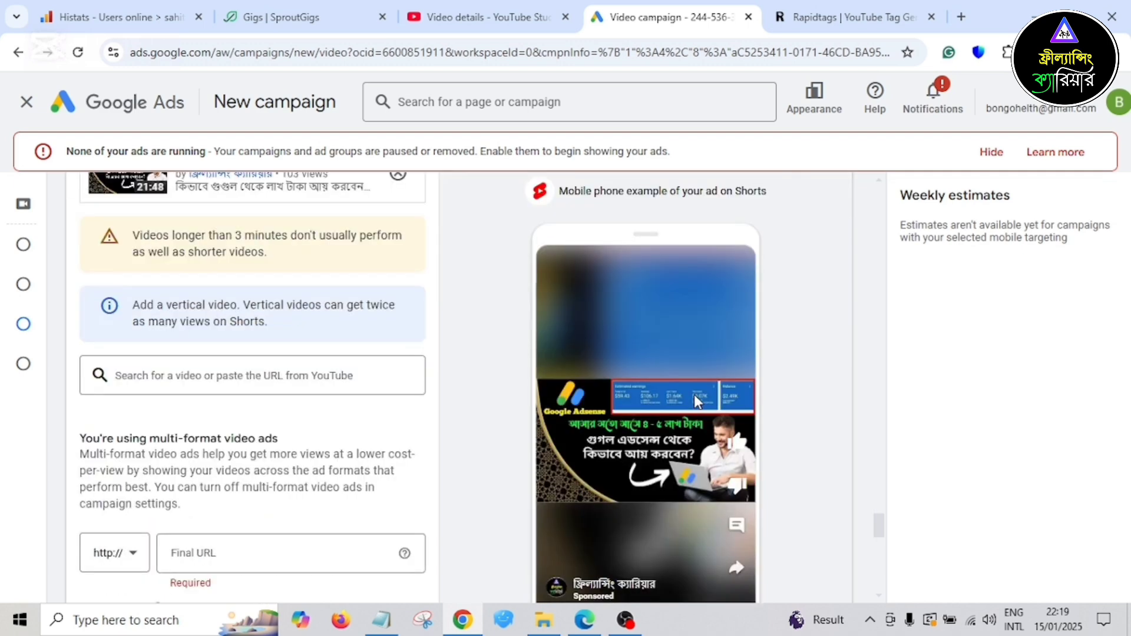
scroll(643, 444, down, 1)
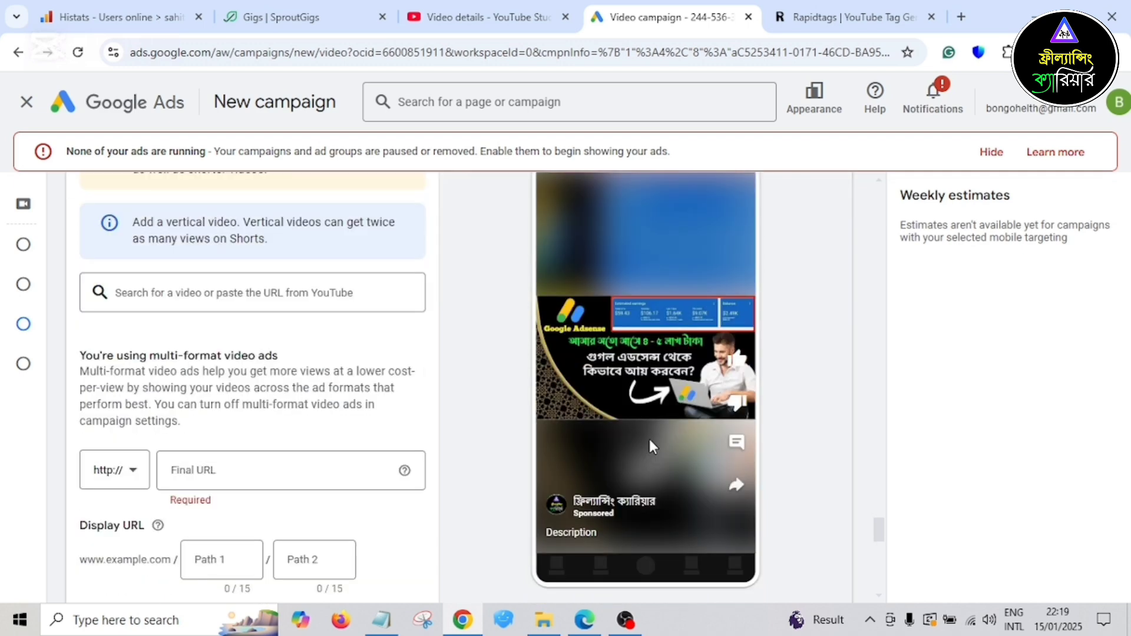
- Advance the mobile preview manually through the skippable in-stream and Shorts versions of the ad
scroll(653, 433, up, 2)
scroll(656, 433, up, 2)
click(652, 380)
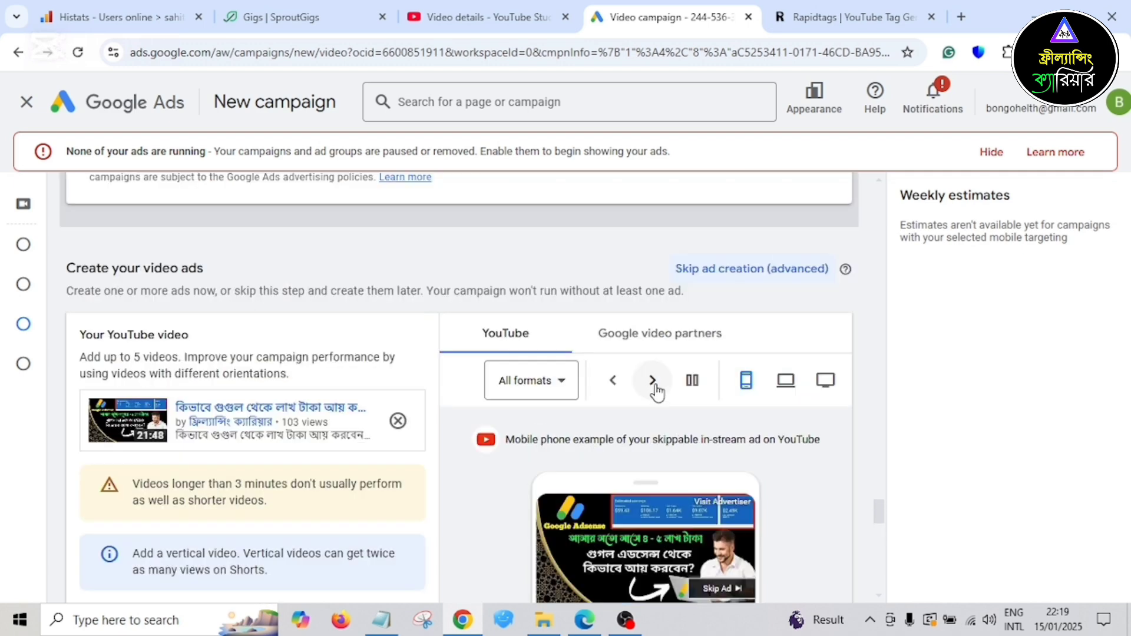
scroll(685, 446, down, 1)
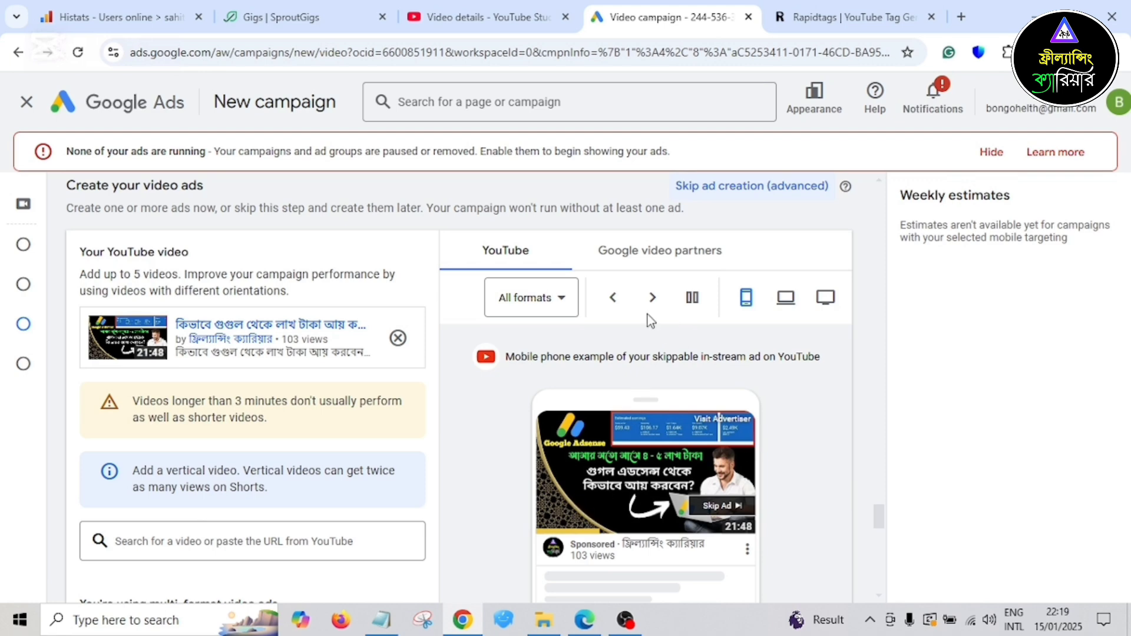
click(652, 298)
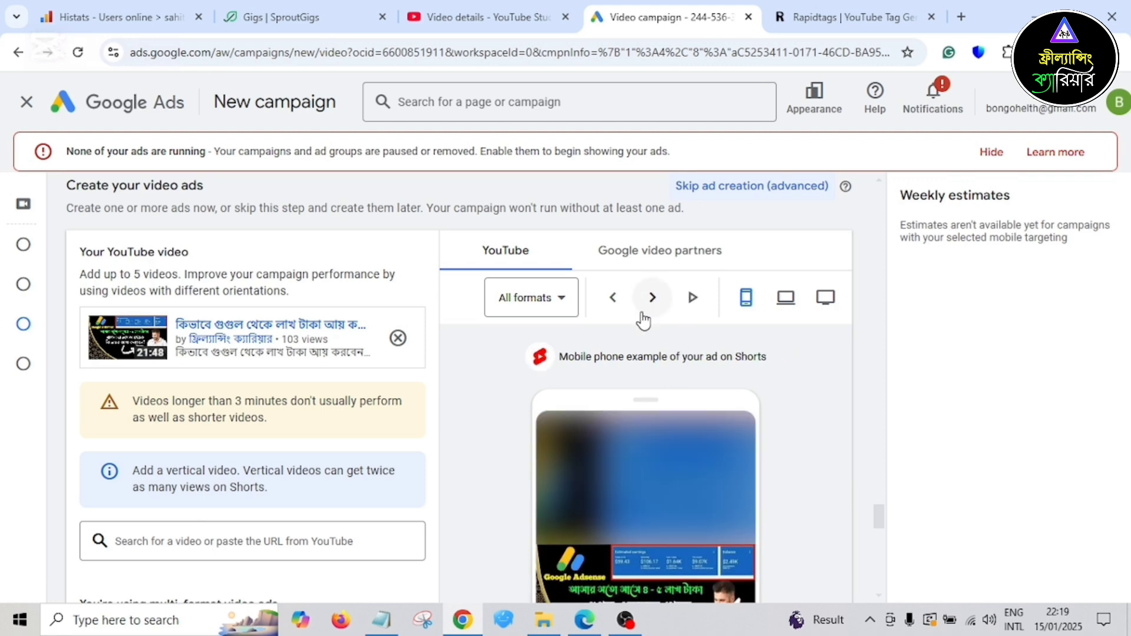
scroll(704, 341, down, 3)
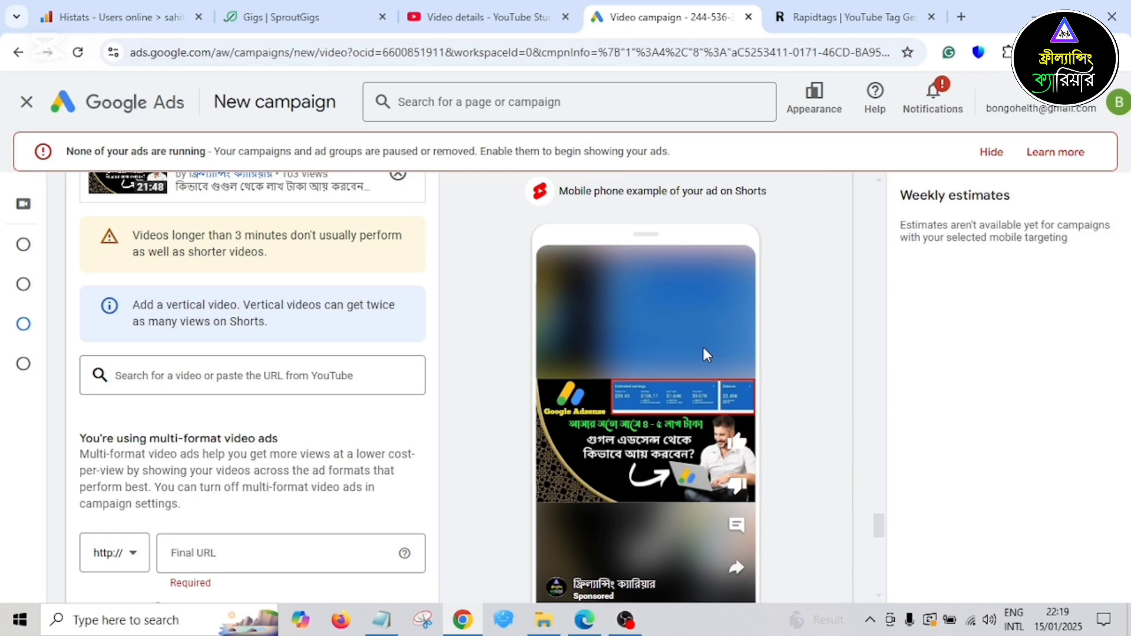
scroll(702, 345, down, 2)
scroll(705, 341, up, 2)
- Turn off in-feed ads and Shorts ads in the campaign's multi-format settings, keeping only skippable in-stream ads
scroll(465, 374, up, 15)
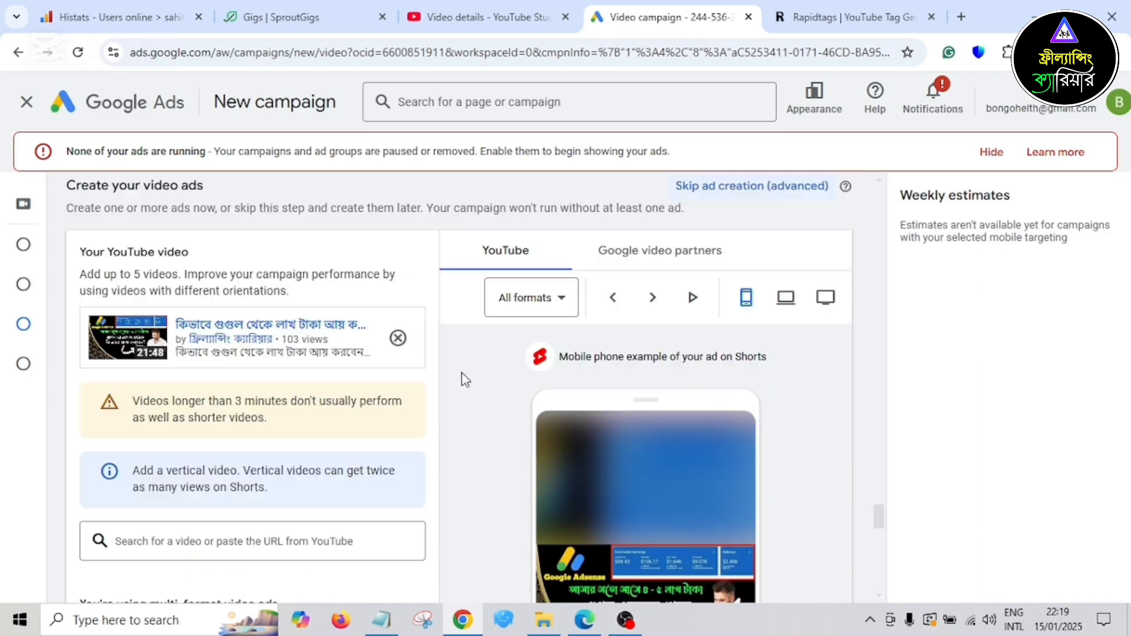
scroll(472, 362, up, 20)
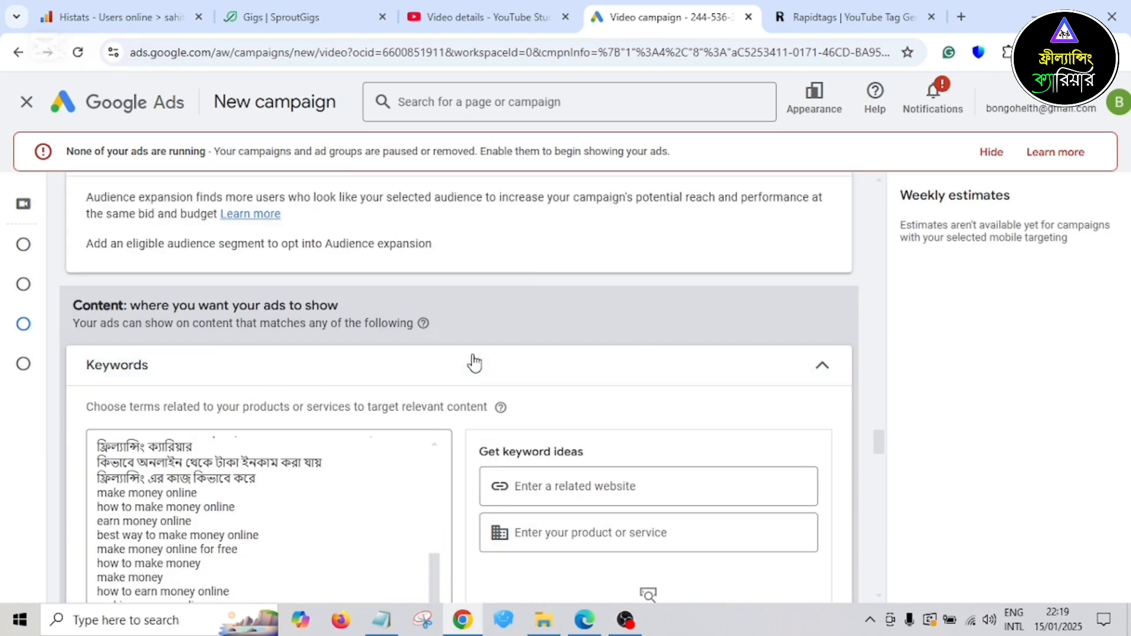
scroll(460, 368, up, 15)
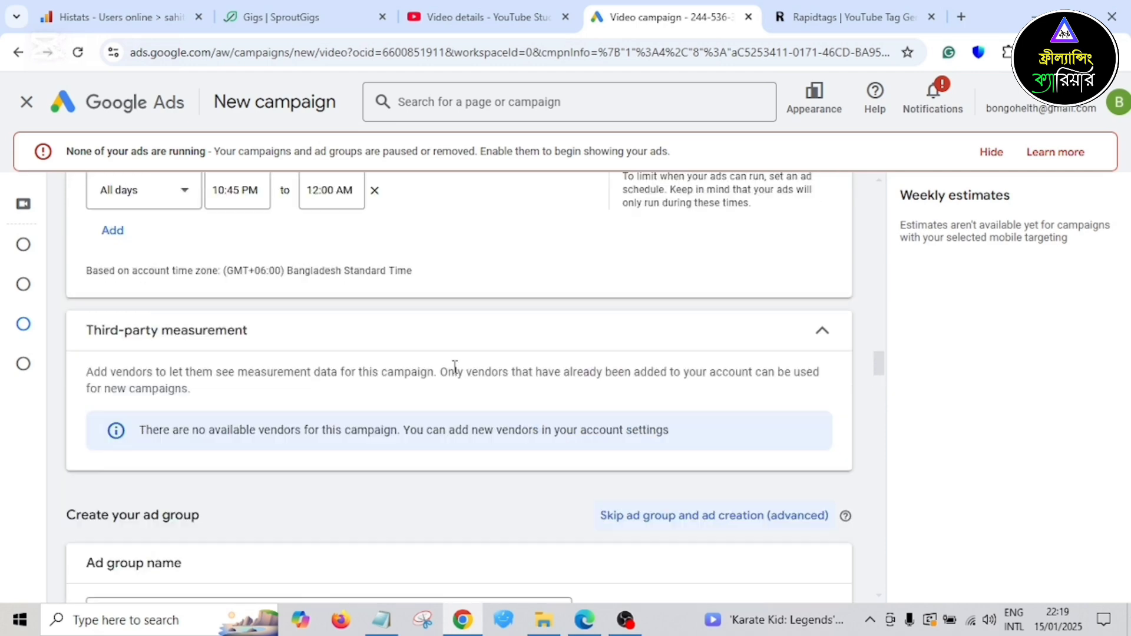
scroll(453, 373, up, 12)
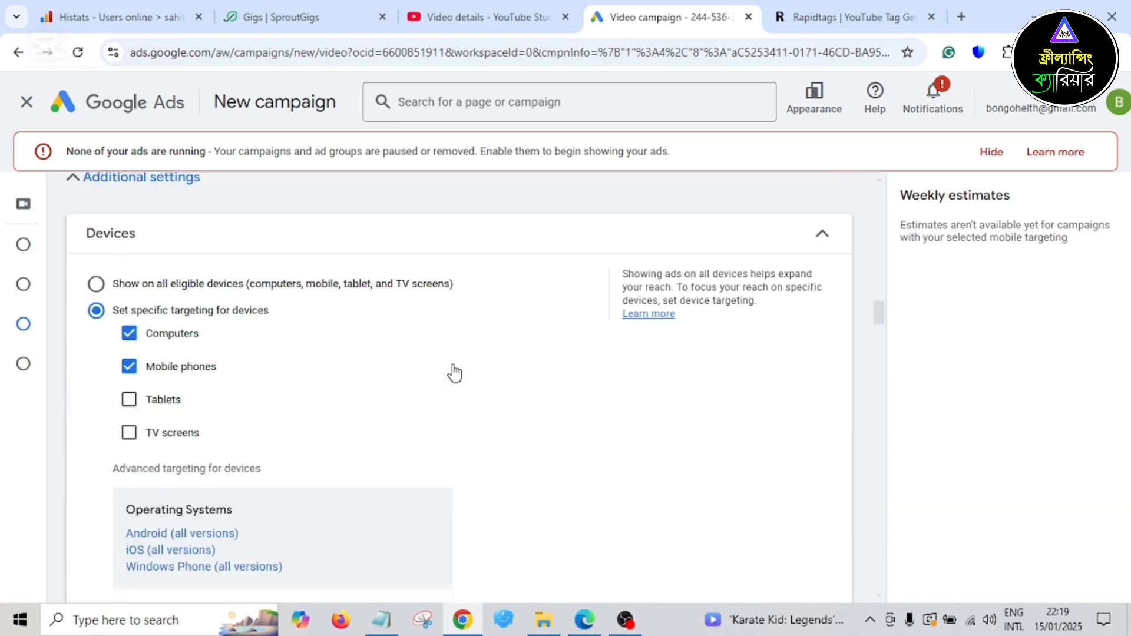
scroll(456, 371, up, 6)
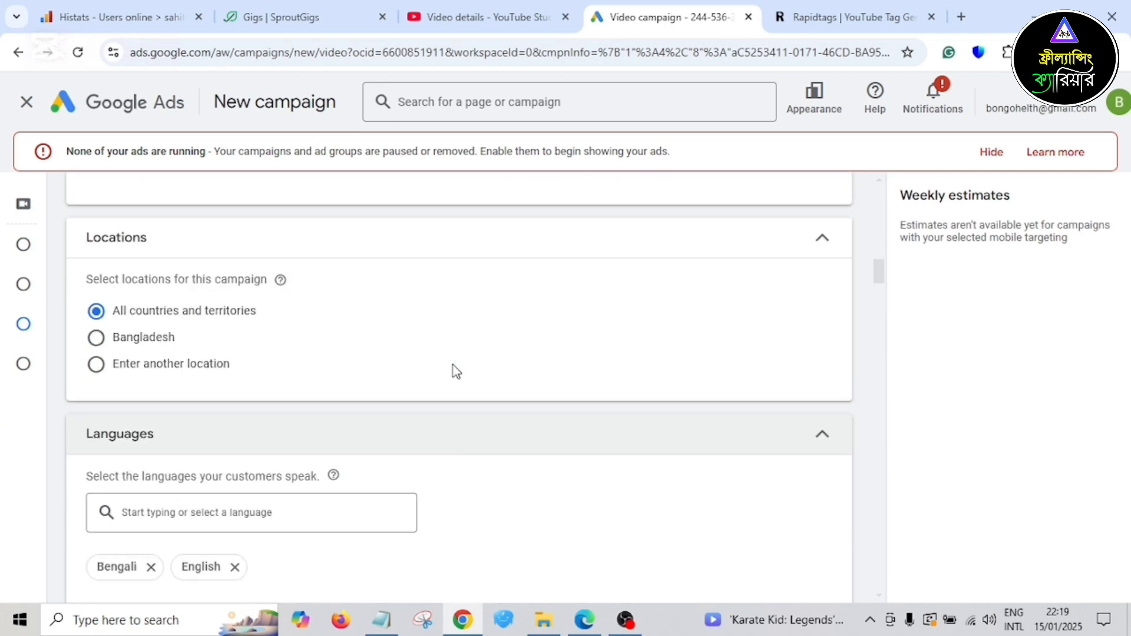
scroll(454, 370, up, 10)
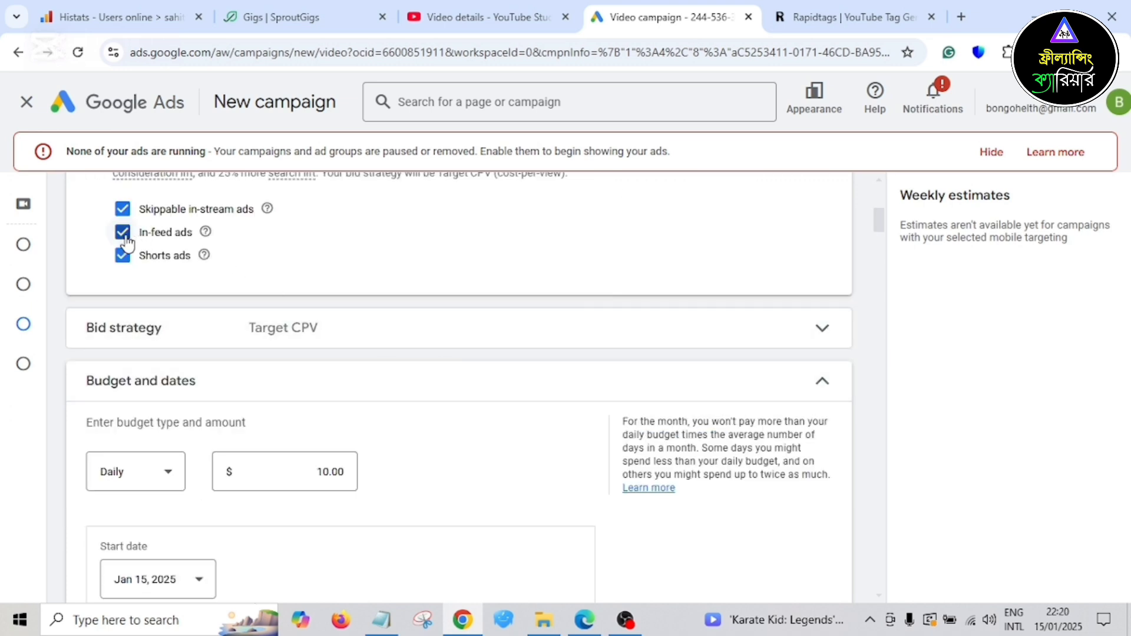
click(122, 232)
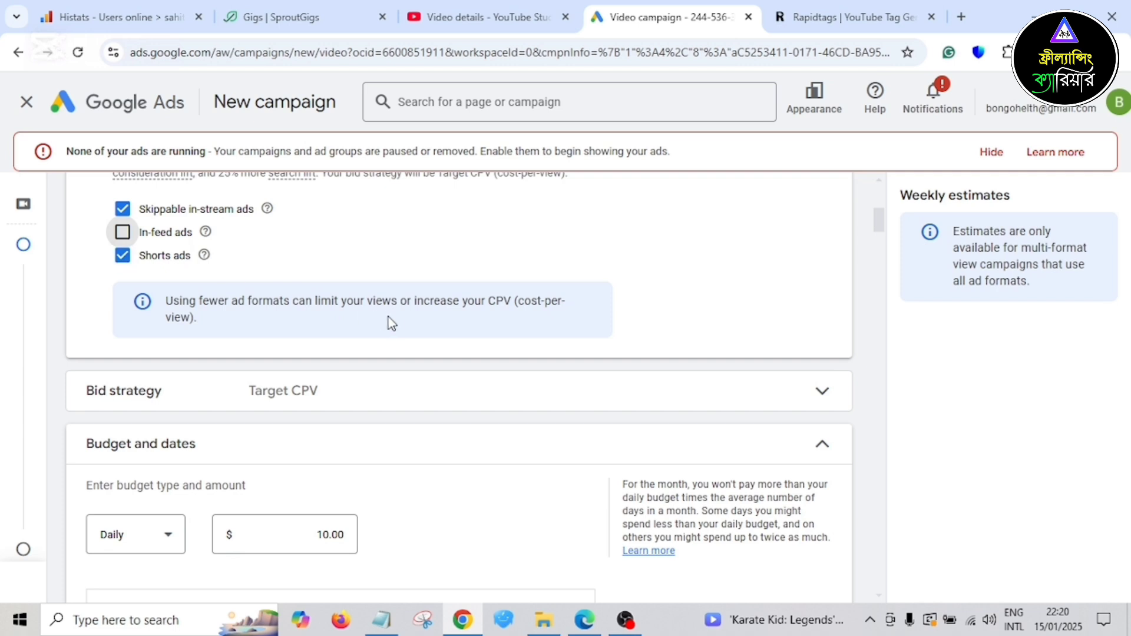
click(124, 256)
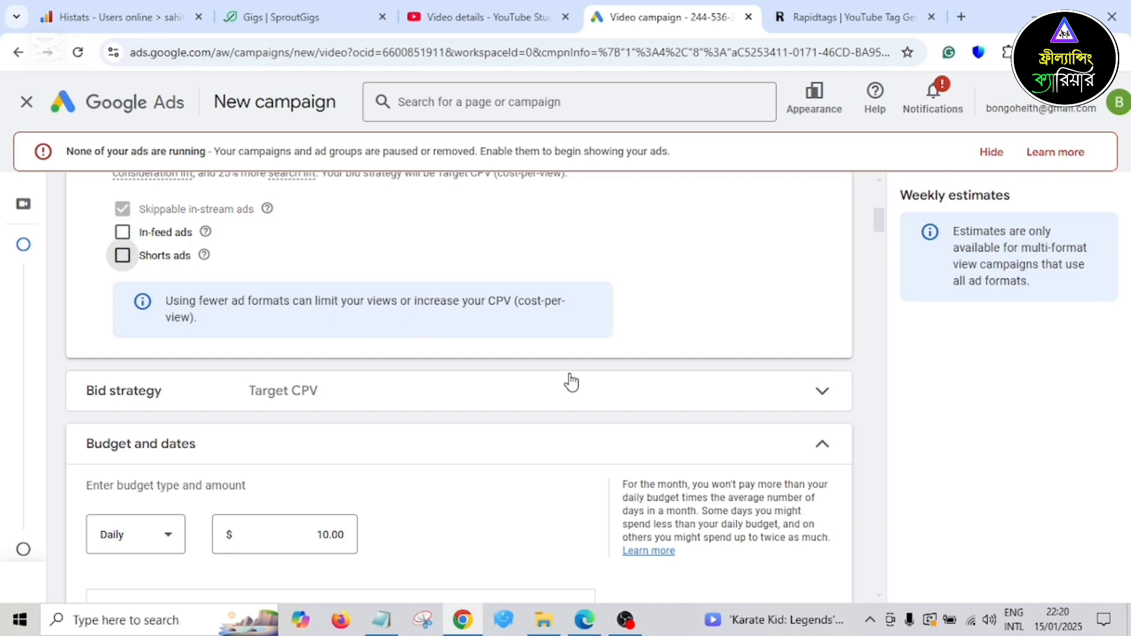
- Examine the mobile phone preview of the video ad with only the skippable in-stream format selected
scroll(568, 381, down, 6)
scroll(576, 377, down, 15)
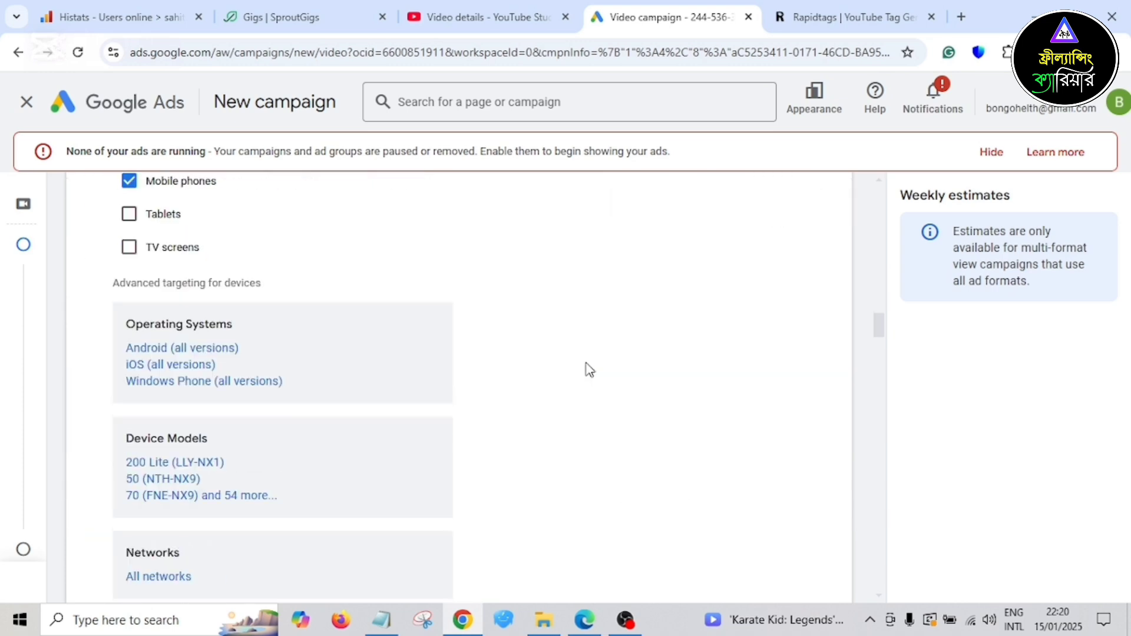
scroll(592, 368, down, 20)
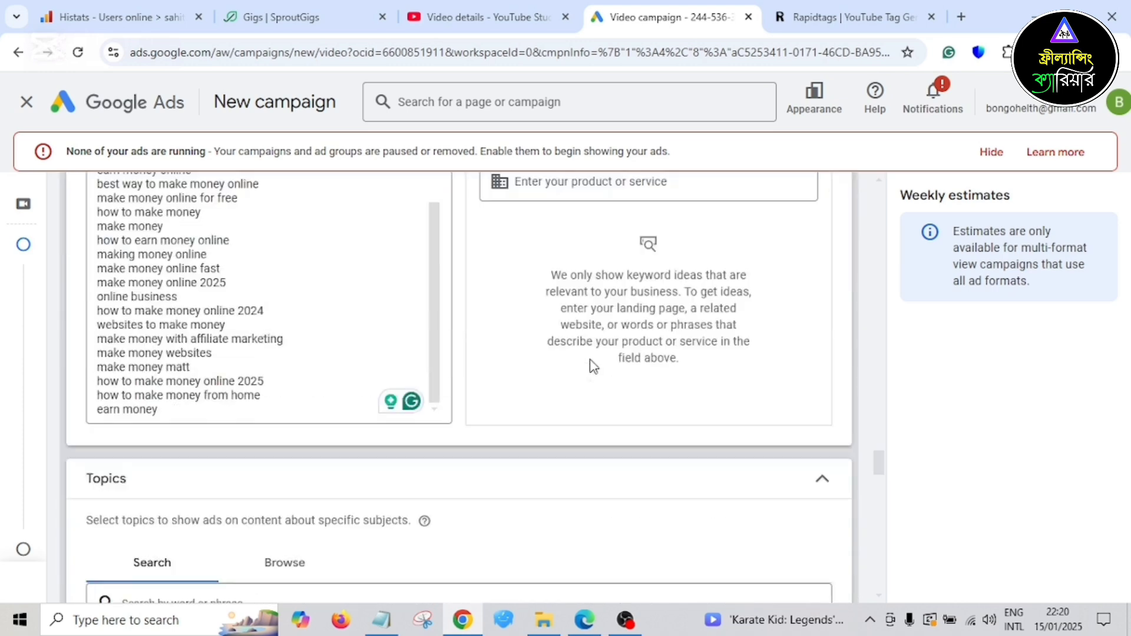
scroll(592, 360, down, 10)
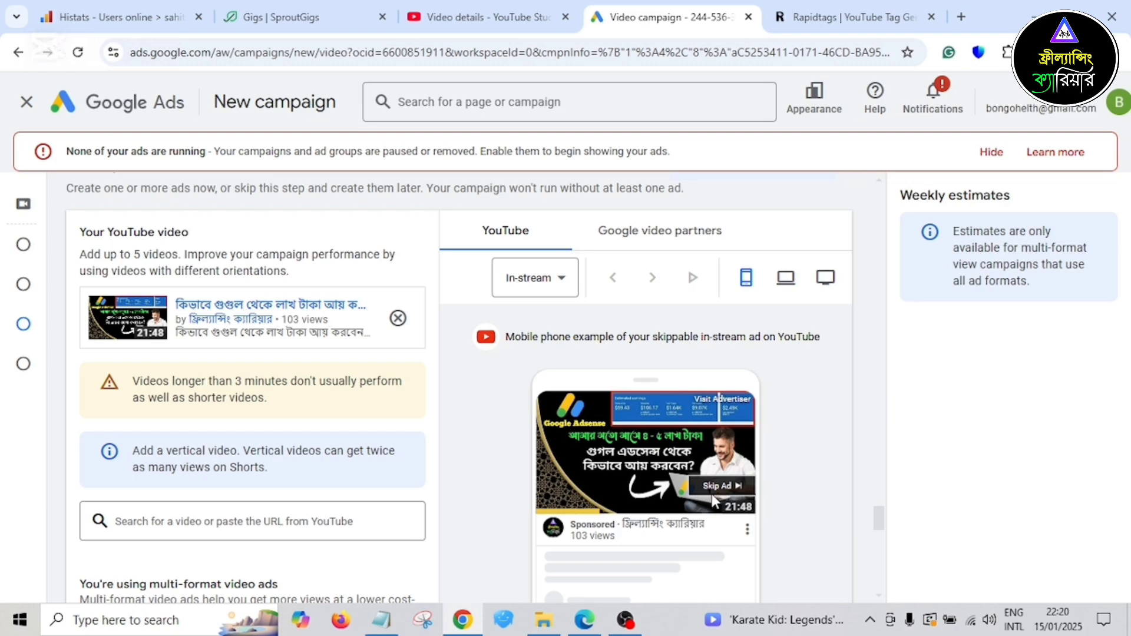
- Enable in-feed ads and Shorts ads in the campaign's ad formats and turn off skippable in-stream ads
scroll(436, 482, up, 10)
scroll(425, 473, up, 15)
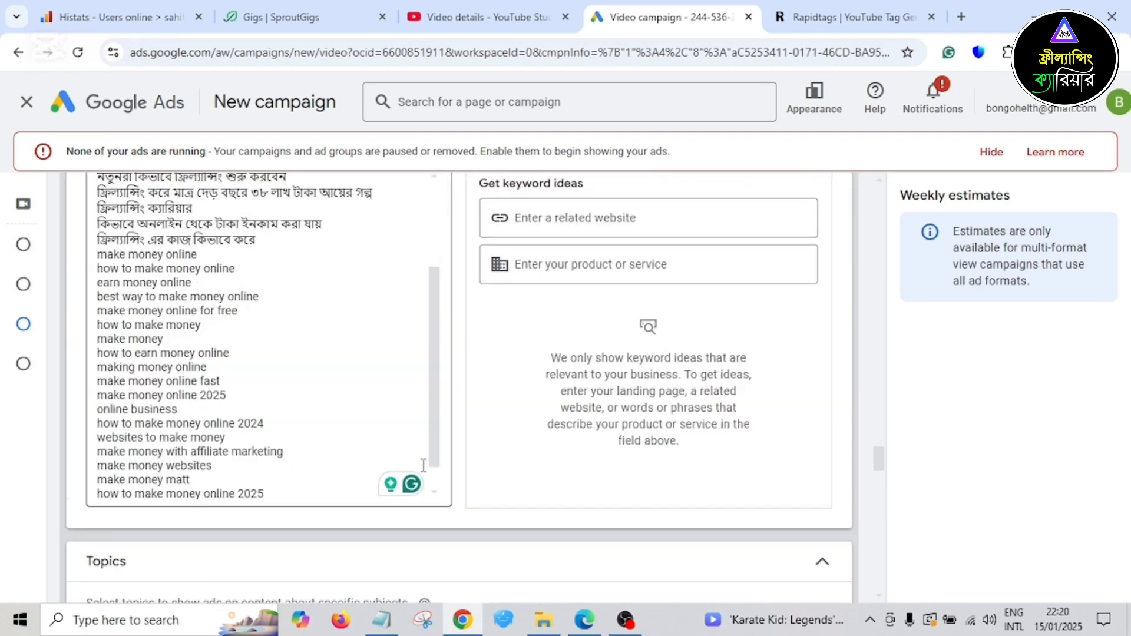
scroll(440, 463, up, 15)
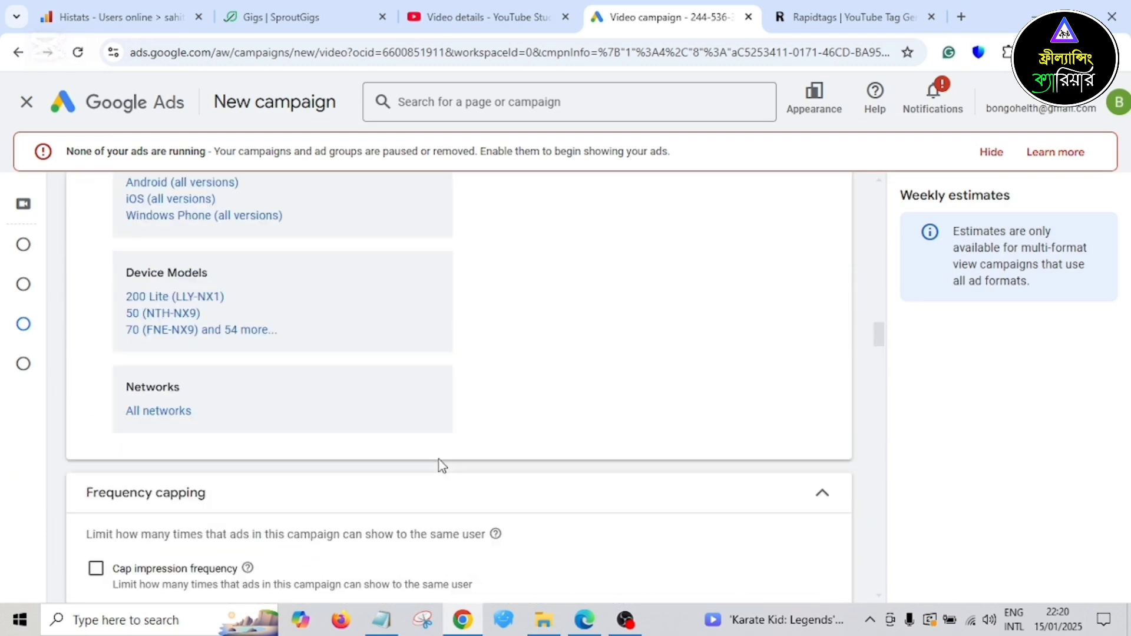
scroll(432, 444, up, 4)
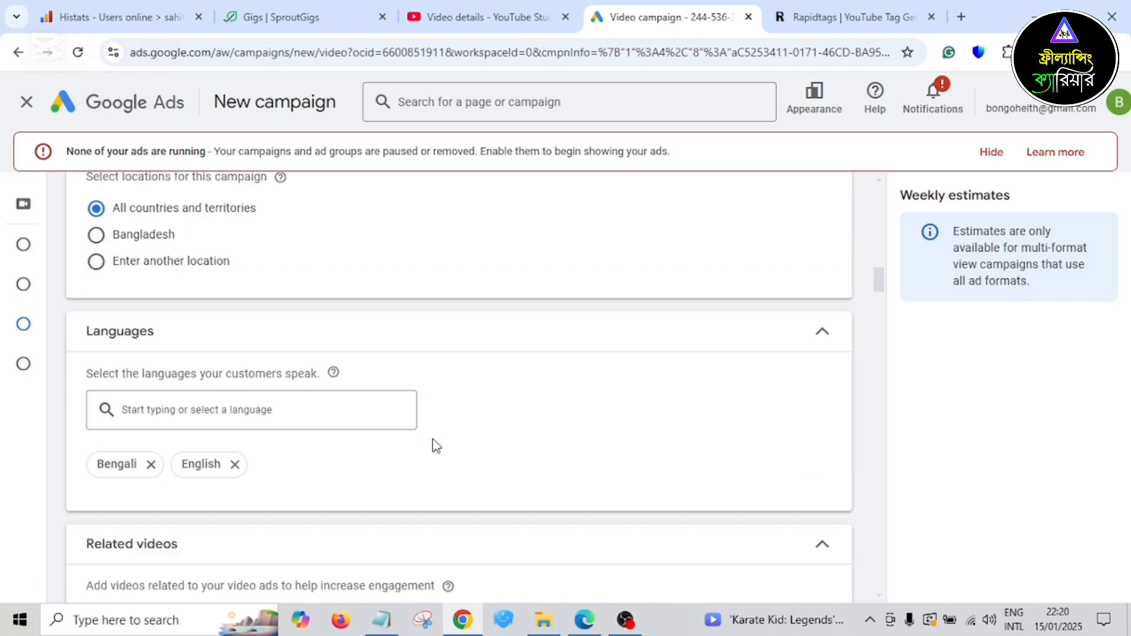
scroll(308, 352, up, 4)
scroll(313, 345, up, 10)
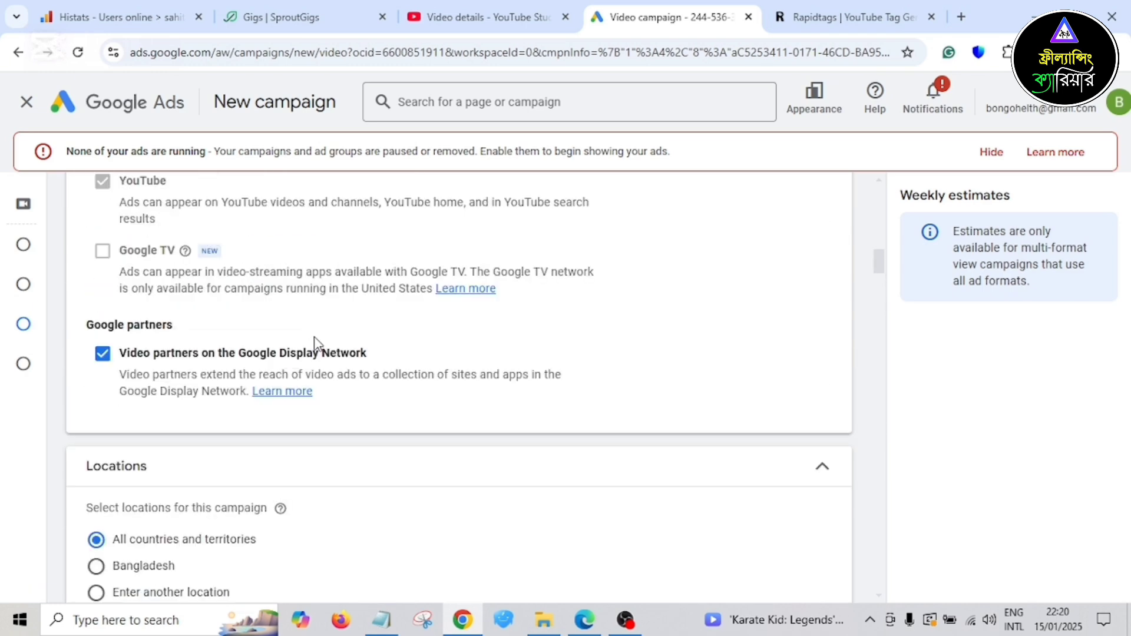
scroll(318, 341, up, 4)
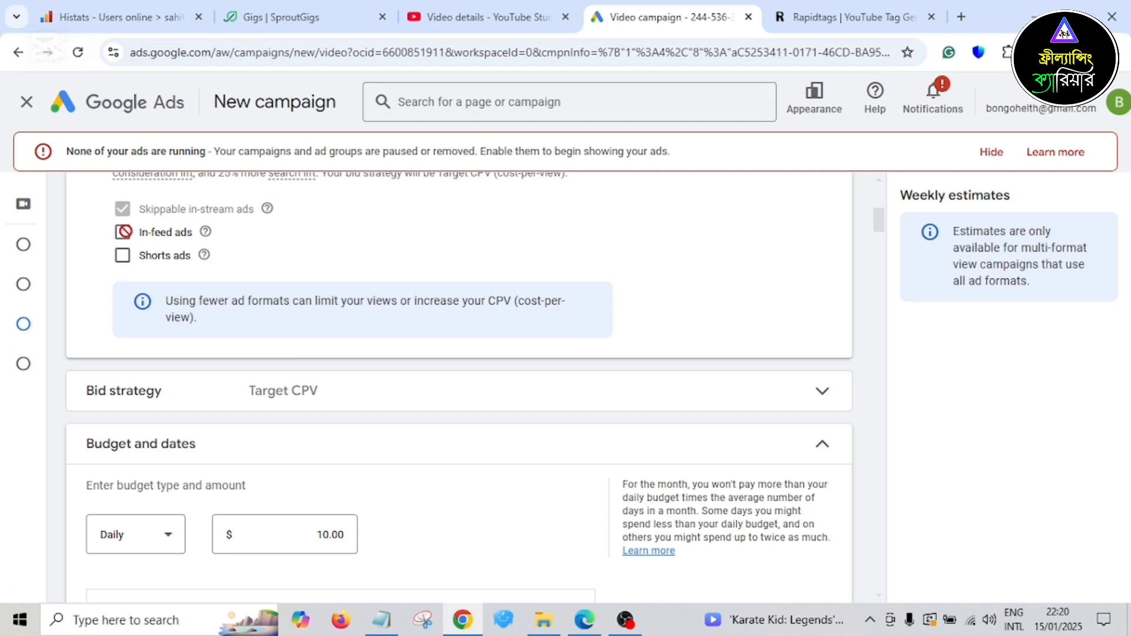
click(122, 232)
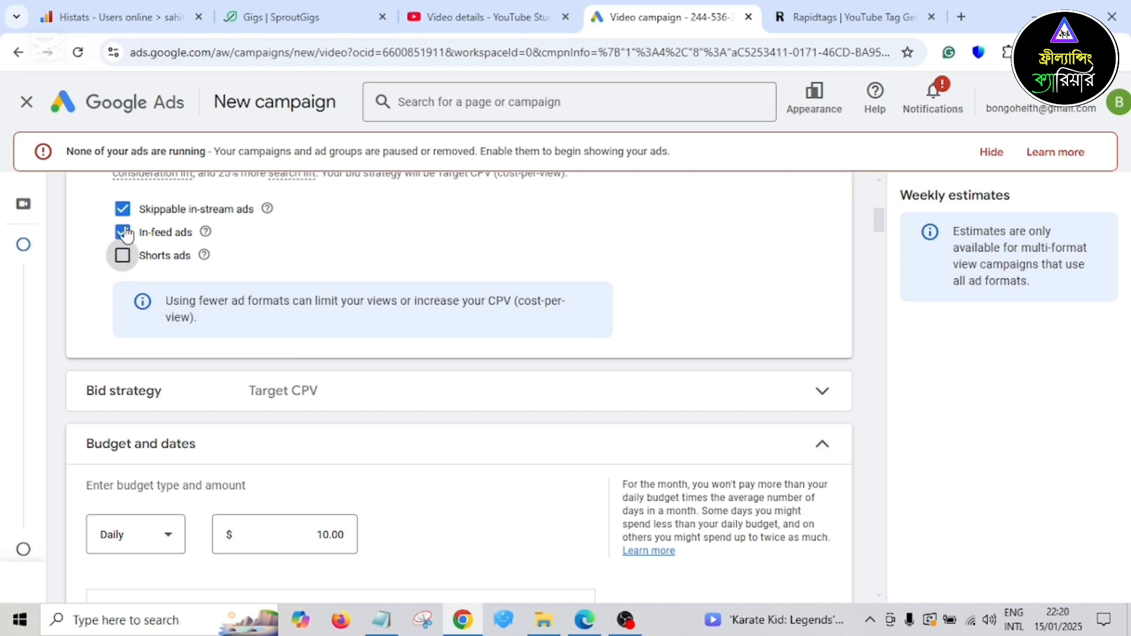
click(123, 255)
click(123, 209)
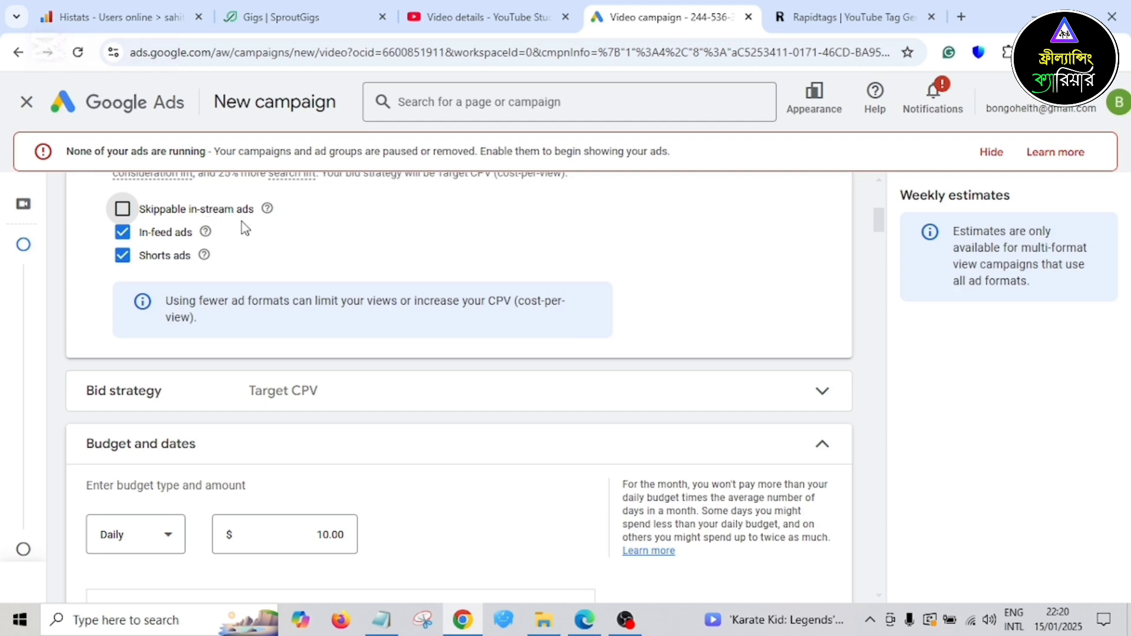
- Return to the video ad section and examine the mobile phone preview of the in-feed ad
scroll(399, 397, down, 15)
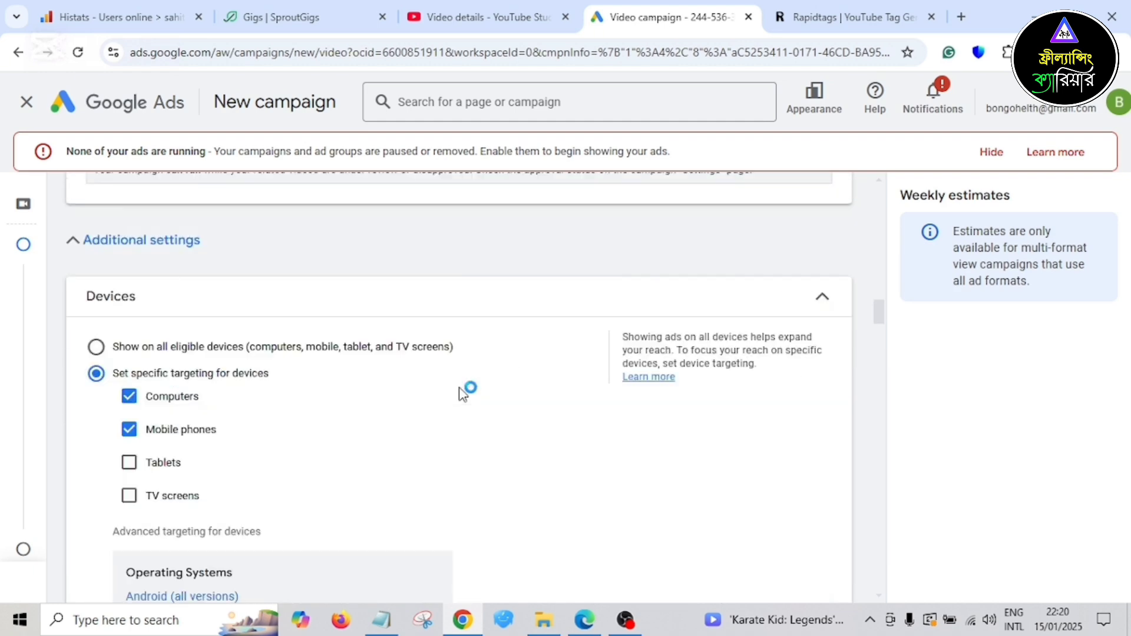
scroll(464, 393, down, 15)
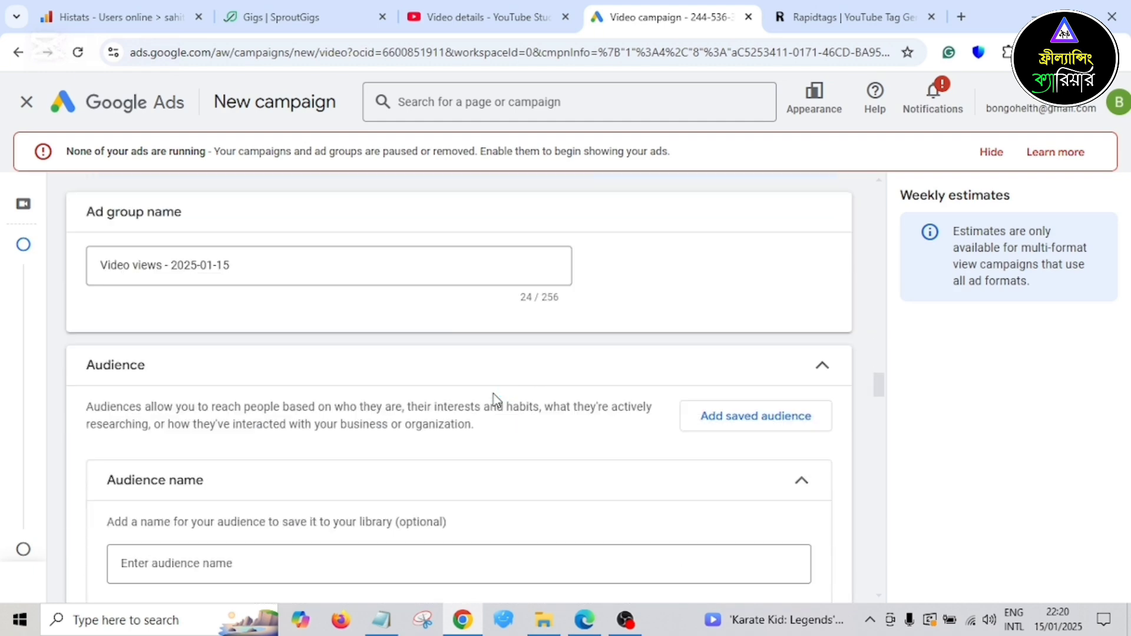
scroll(496, 401, down, 8)
scroll(497, 401, down, 10)
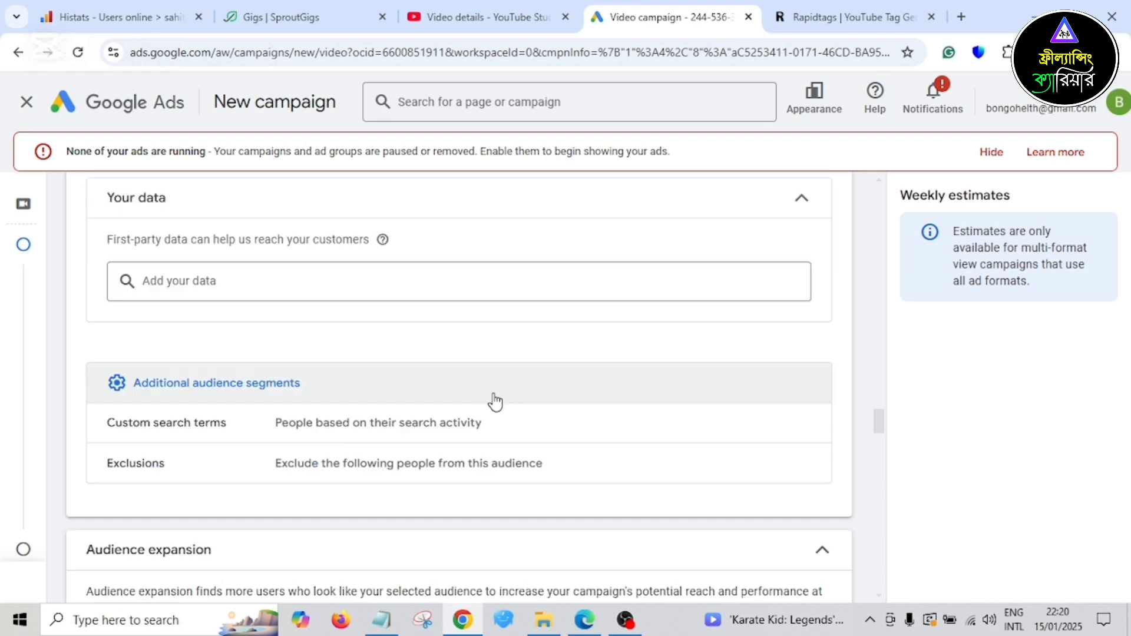
scroll(496, 400, down, 10)
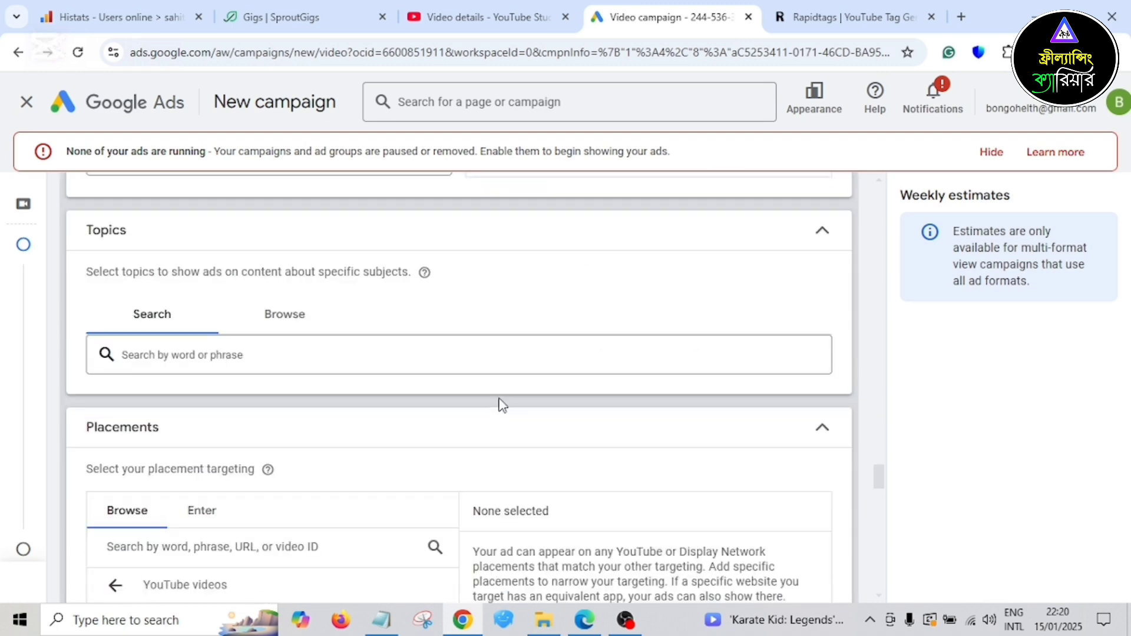
scroll(504, 411, down, 3)
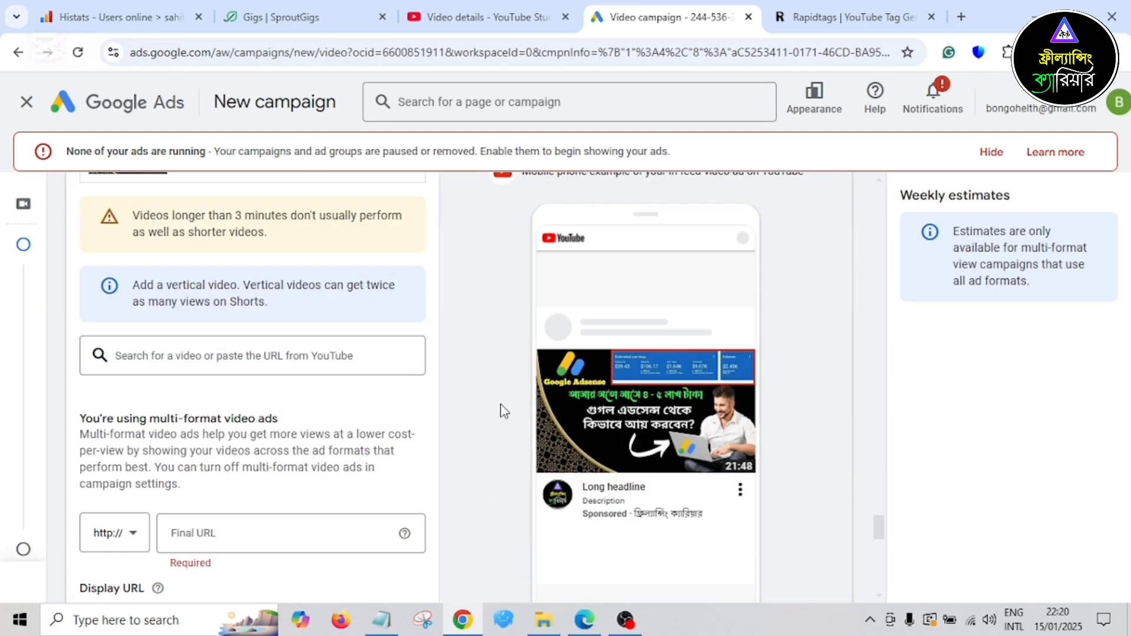
scroll(504, 411, up, 3)
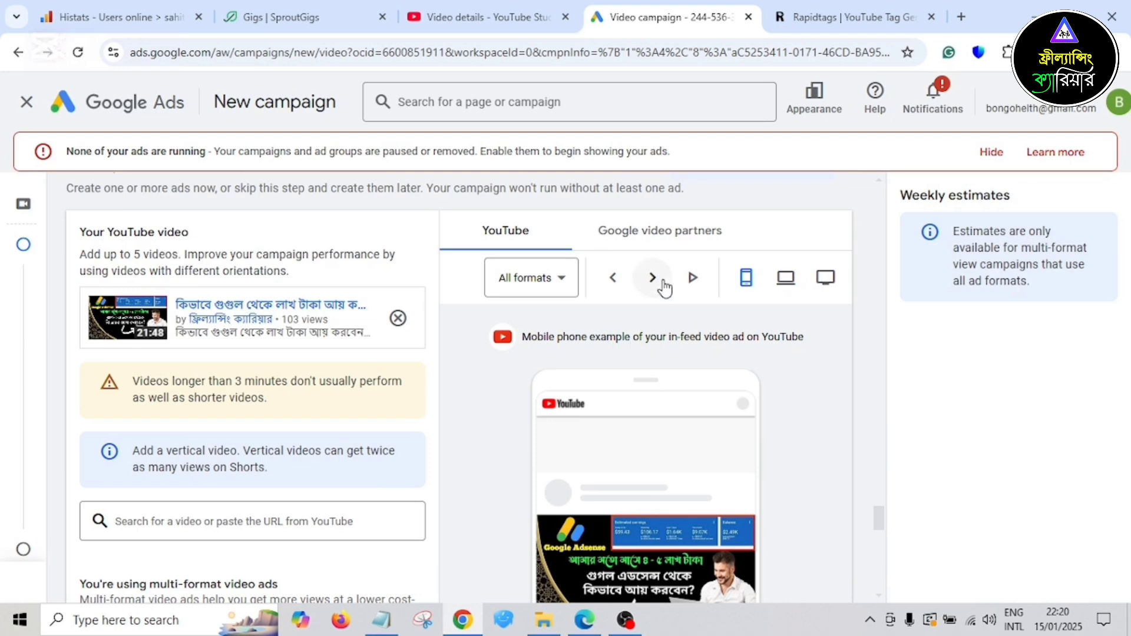
- Advance the mobile preview to the Shorts version and examine how the whole ad is laid out
click(653, 279)
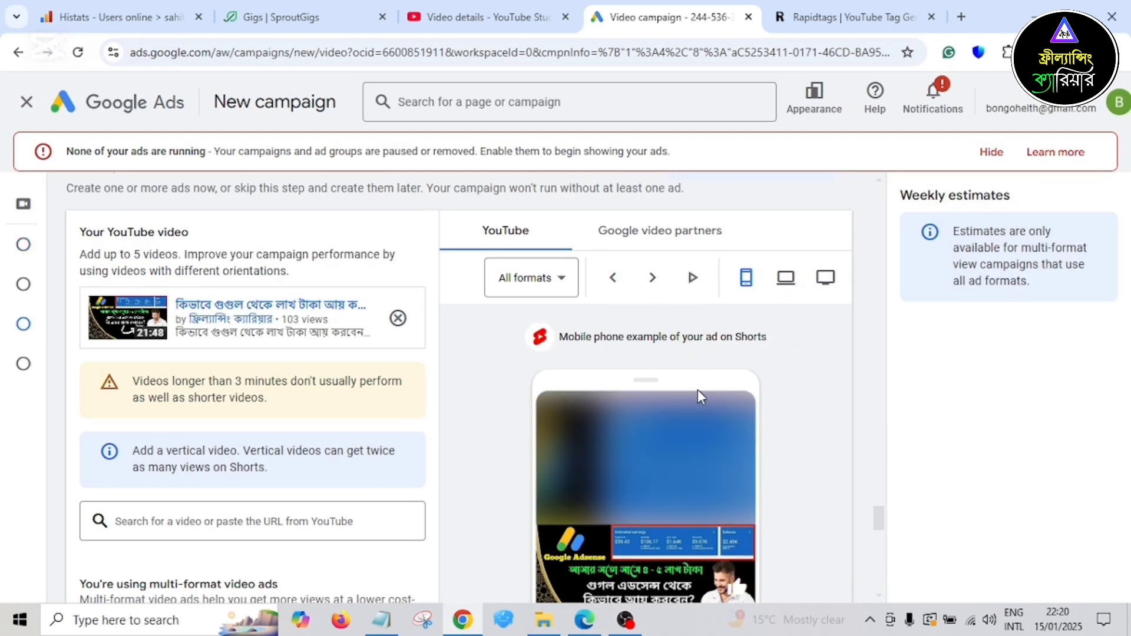
scroll(698, 392, down, 1)
scroll(699, 393, down, 3)
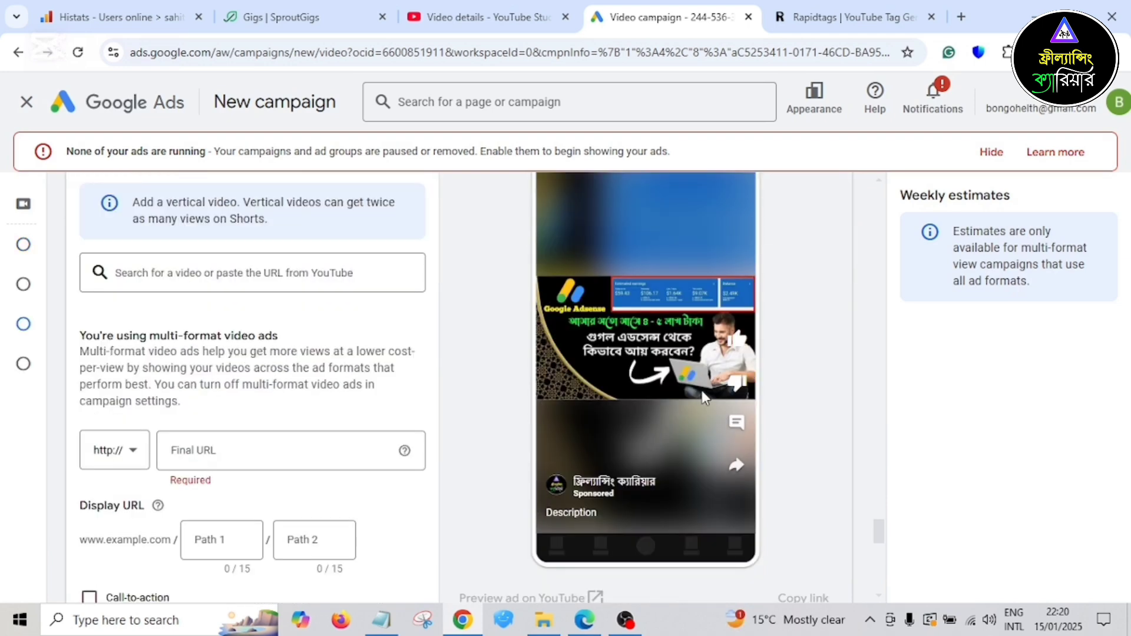
scroll(704, 399, up, 3)
scroll(701, 397, down, 3)
scroll(615, 486, up, 3)
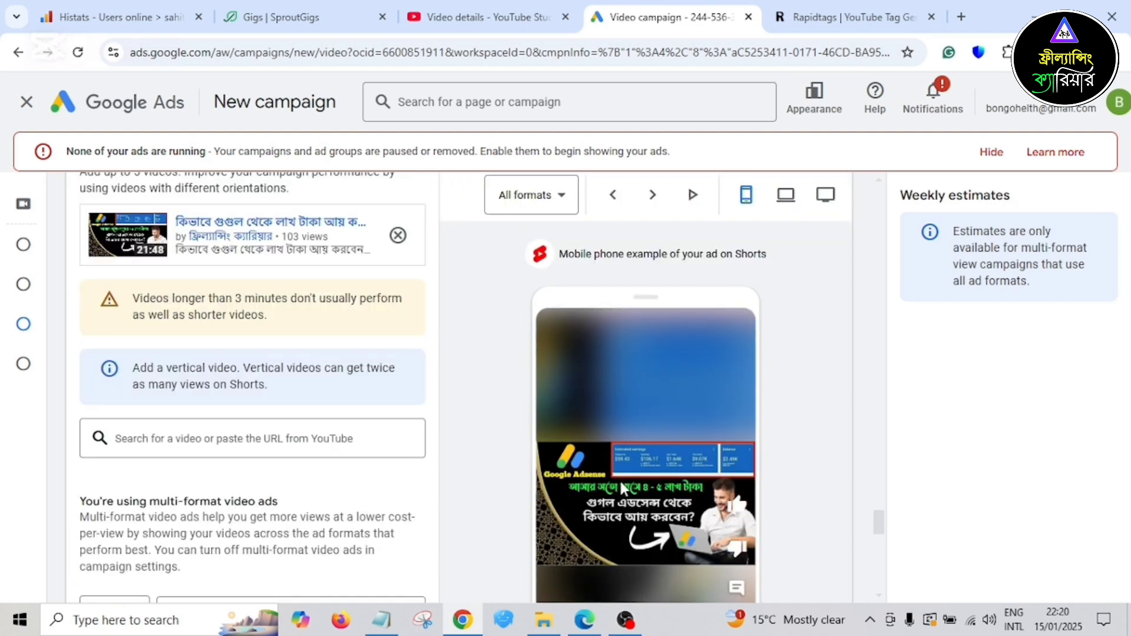
- Advance the mobile preview from Shorts to the in-feed version and examine its headline and description placement
click(653, 196)
scroll(740, 423, down, 2)
scroll(648, 459, up, 3)
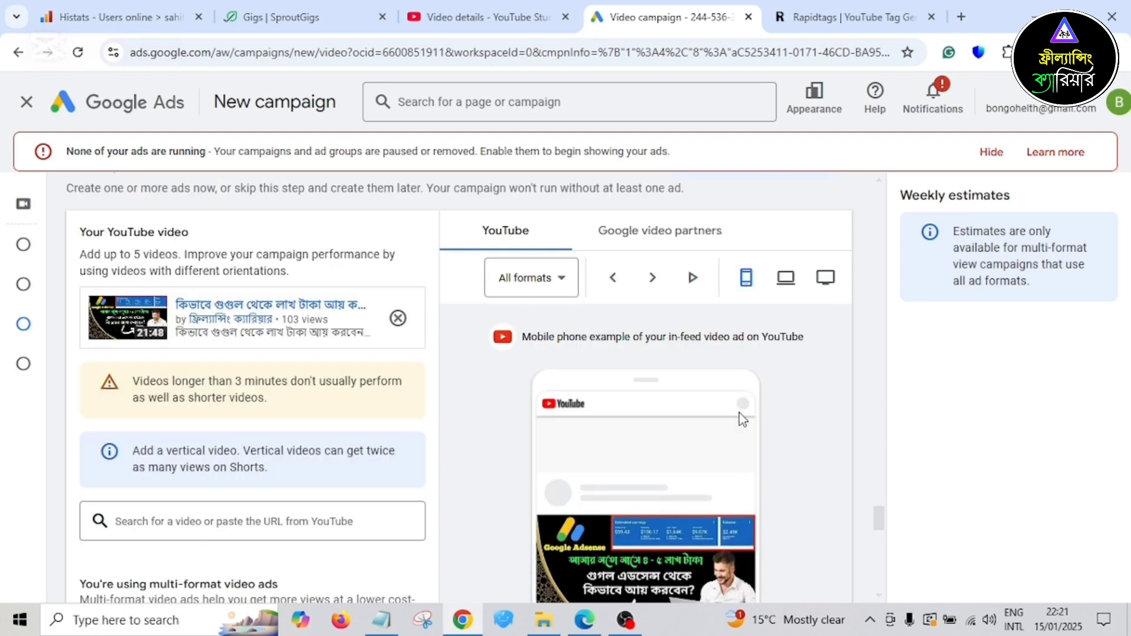
scroll(589, 489, down, 3)
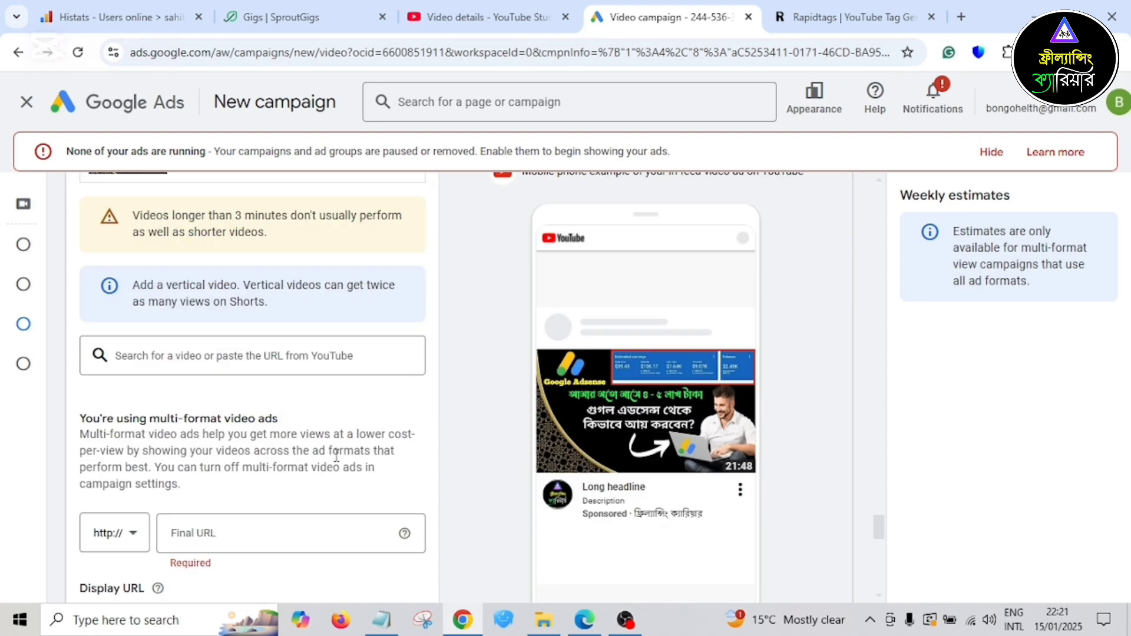
- Compare the in-feed ad preview on a computer, a mobile phone and a TV screen
scroll(631, 369, up, 5)
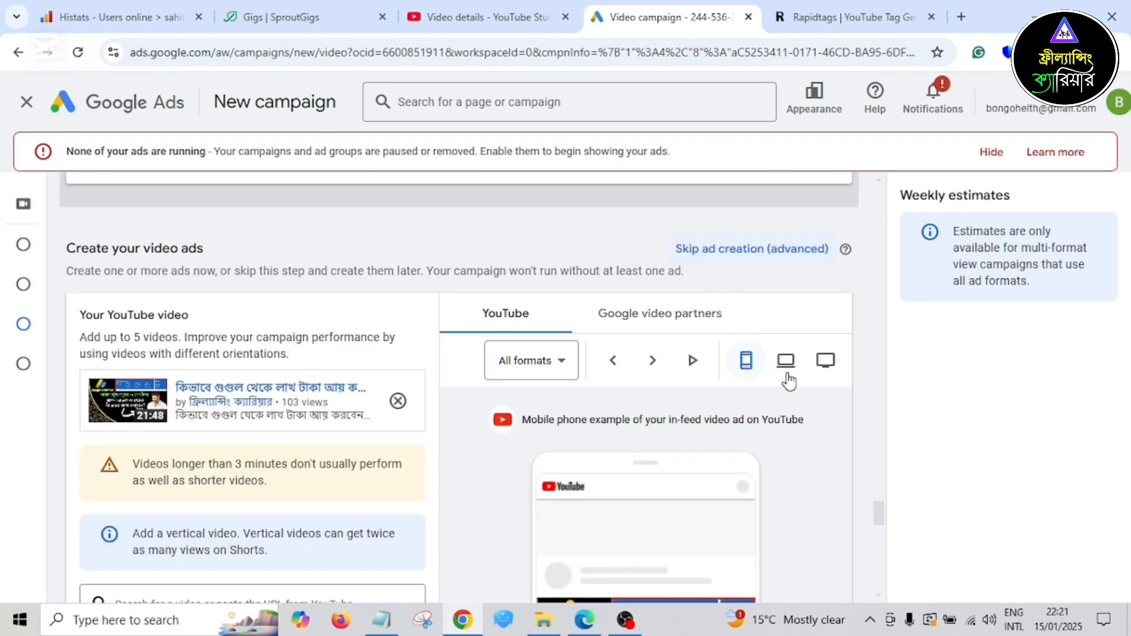
click(788, 374)
scroll(822, 410, down, 1)
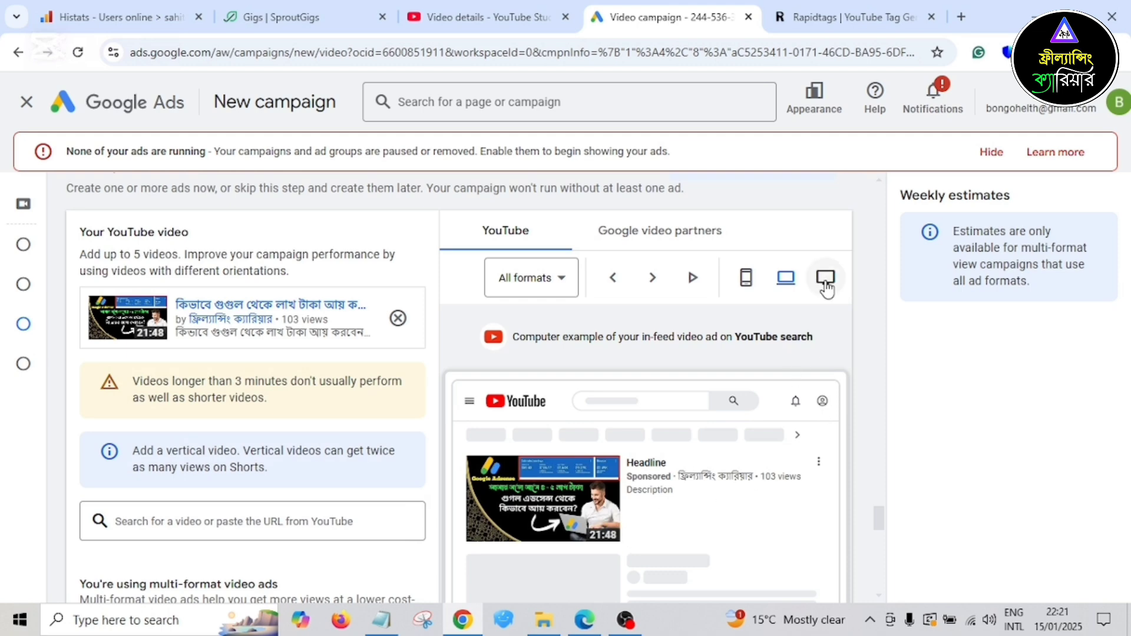
click(807, 299)
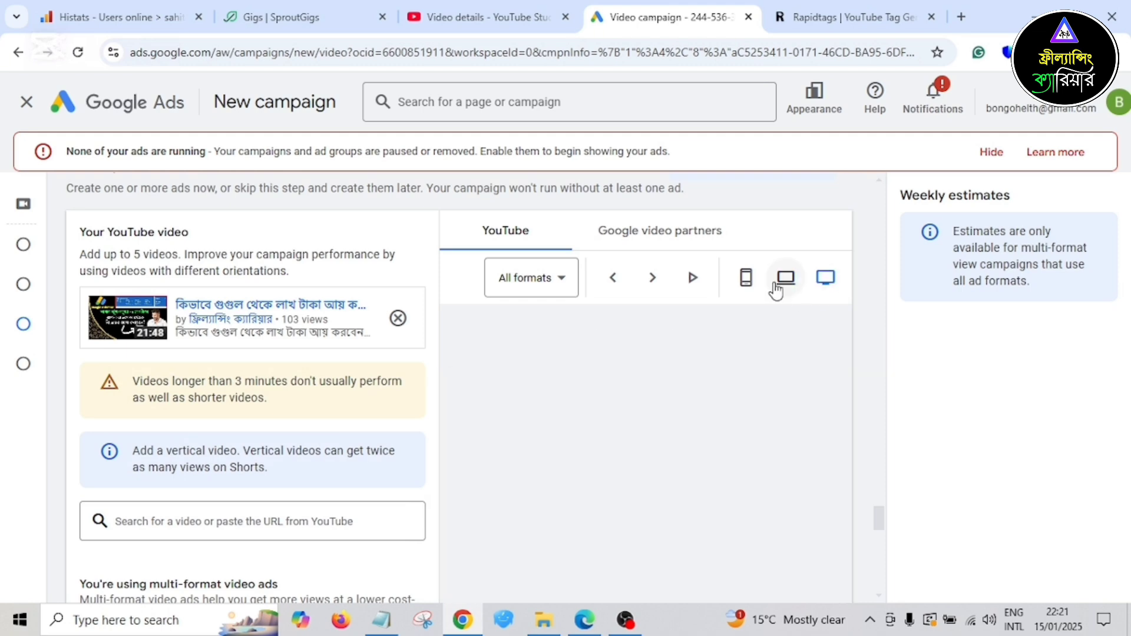
click(747, 286)
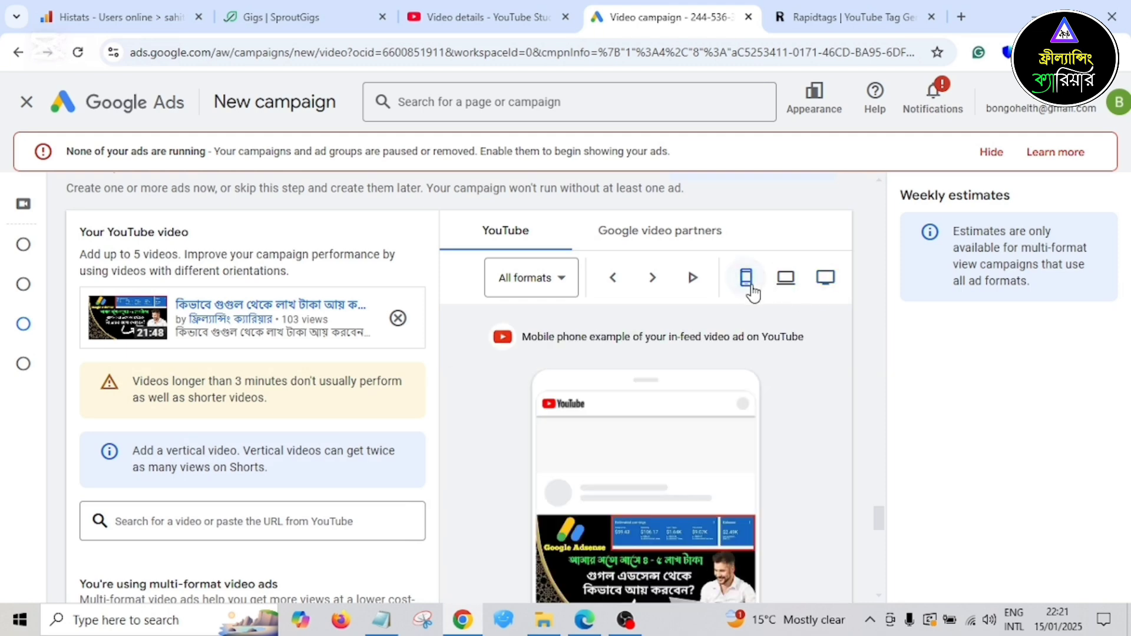
click(819, 288)
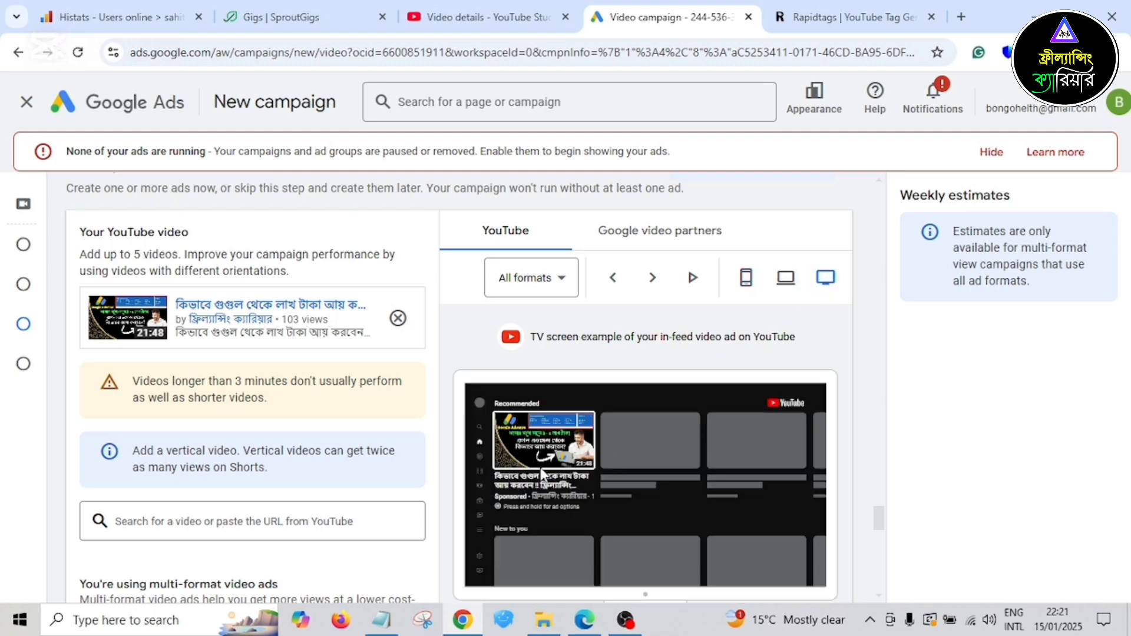
scroll(536, 463, down, 2)
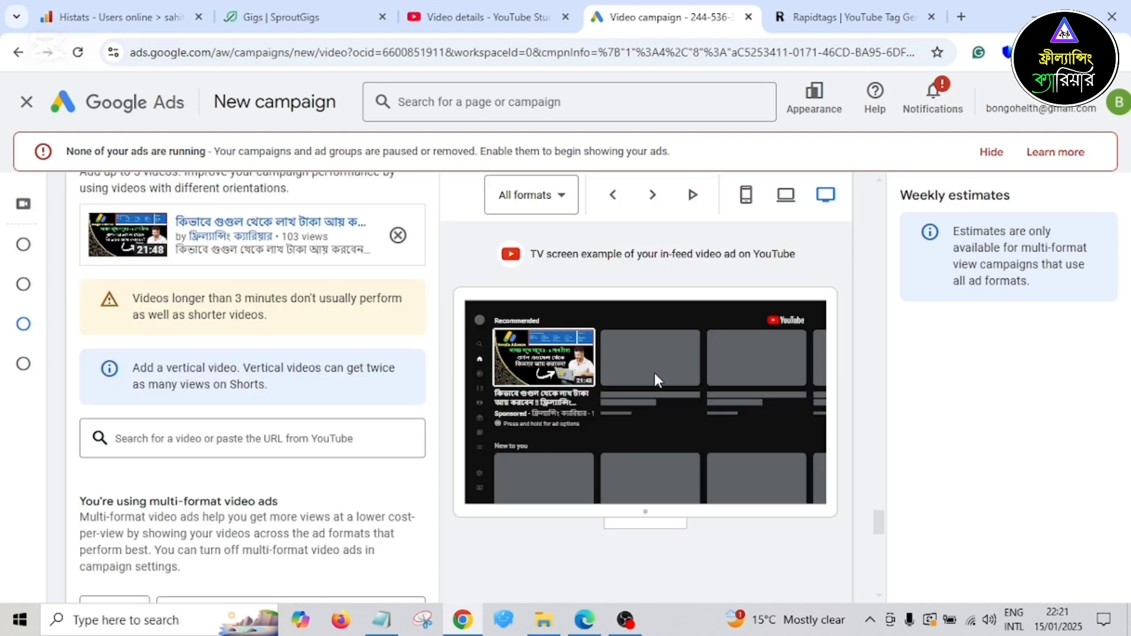
- Compare the in-feed ad preview on computer and mobile phone, and review the list of previewable ad formats
scroll(655, 373, up, 2)
click(786, 277)
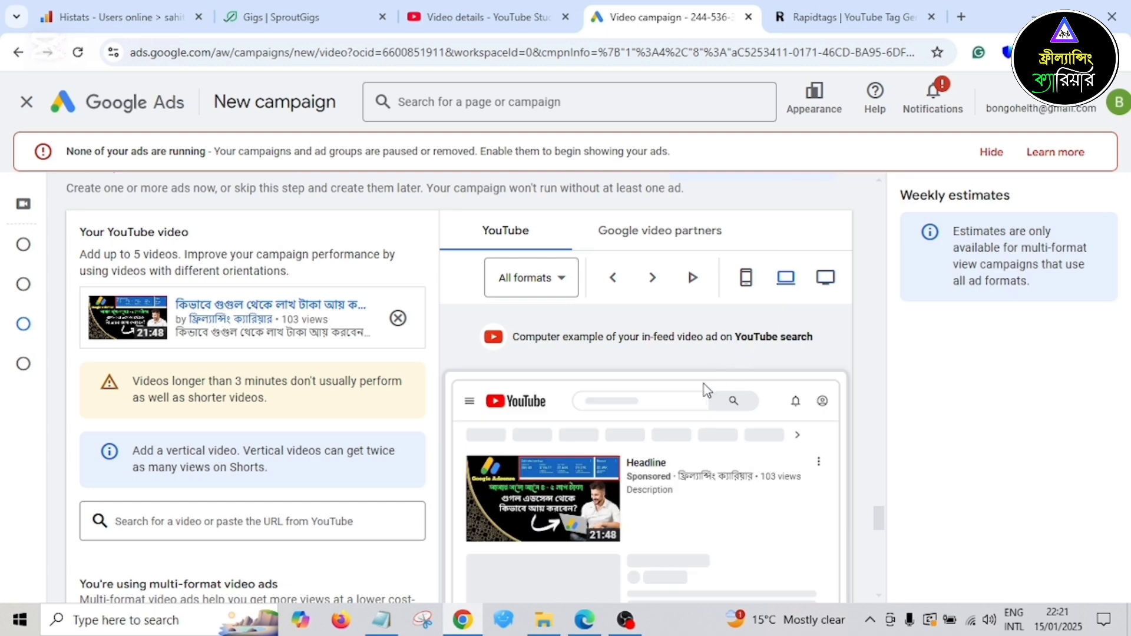
click(746, 277)
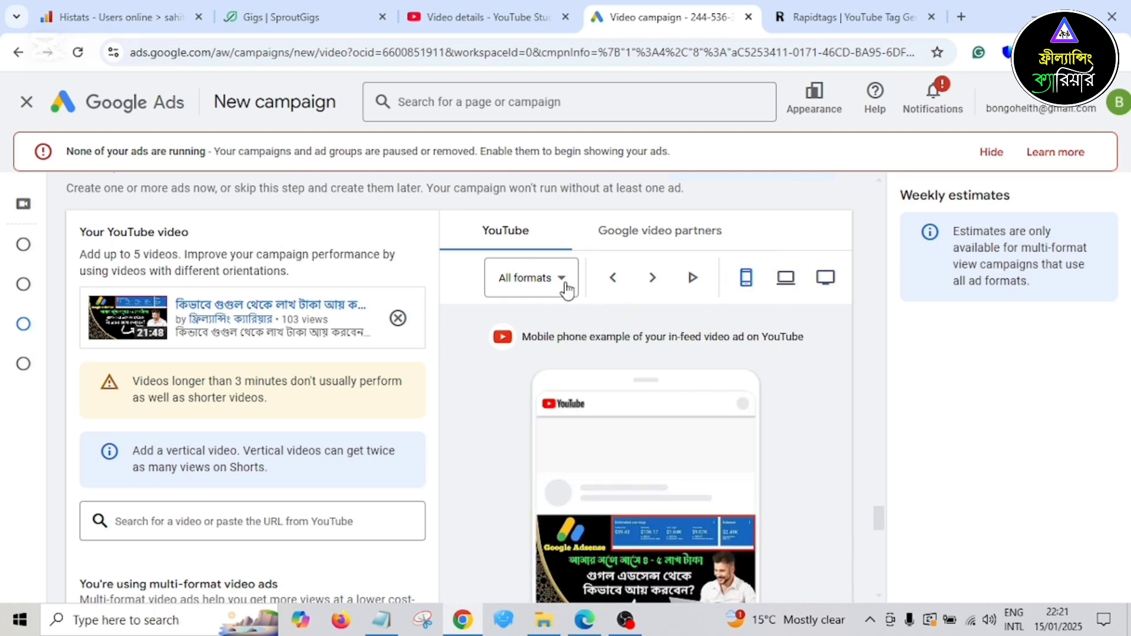
click(564, 285)
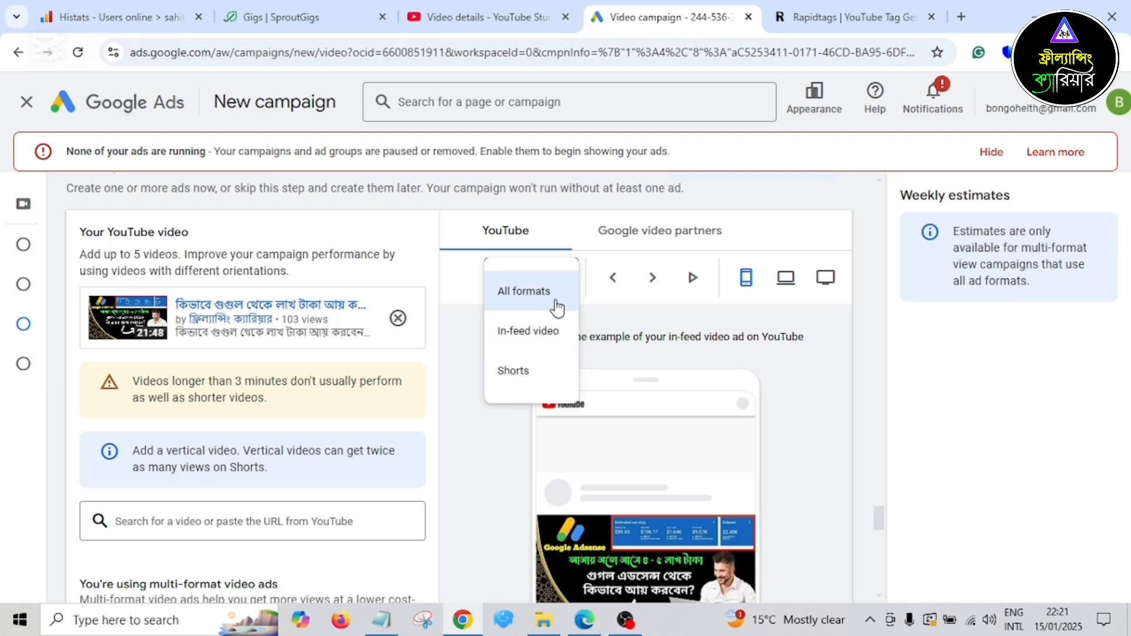
click(481, 451)
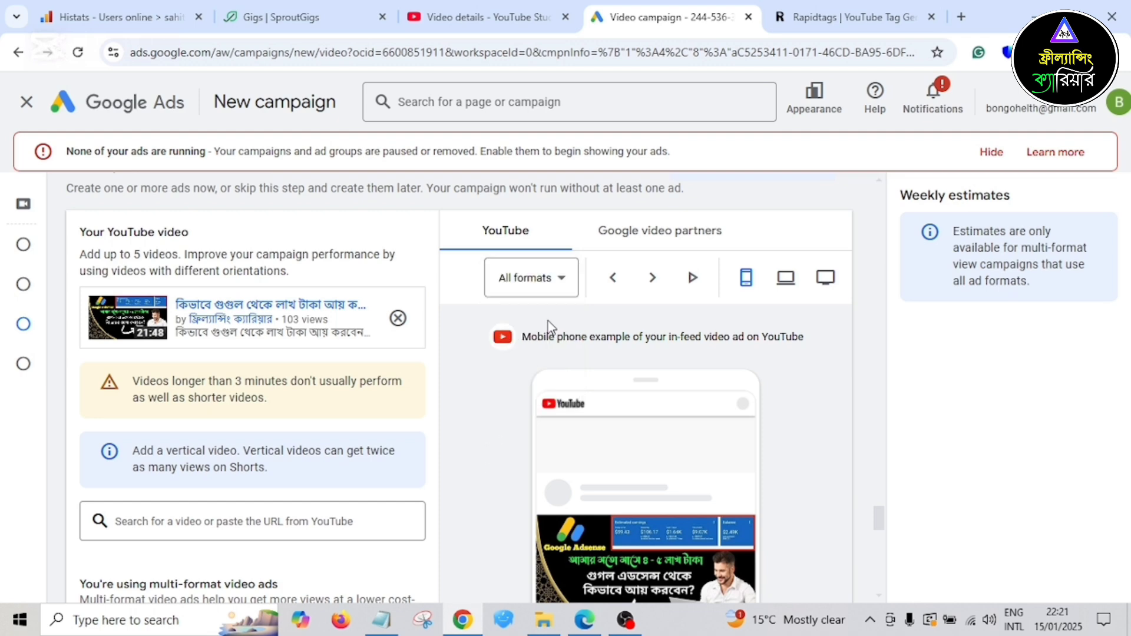
scroll(400, 467, down, 5)
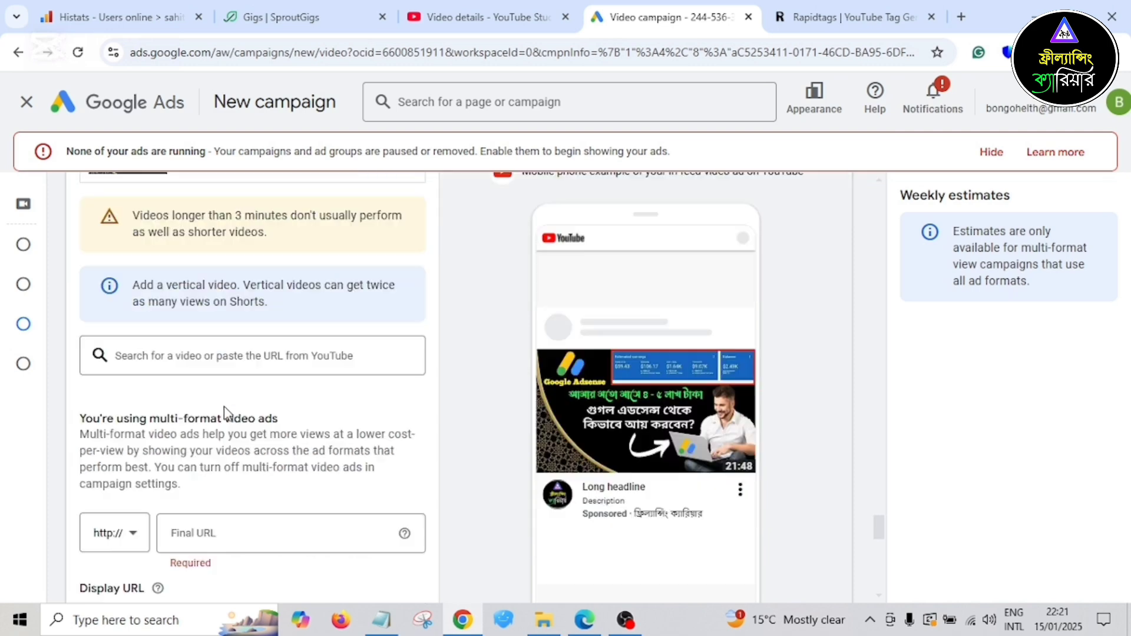
click(238, 366)
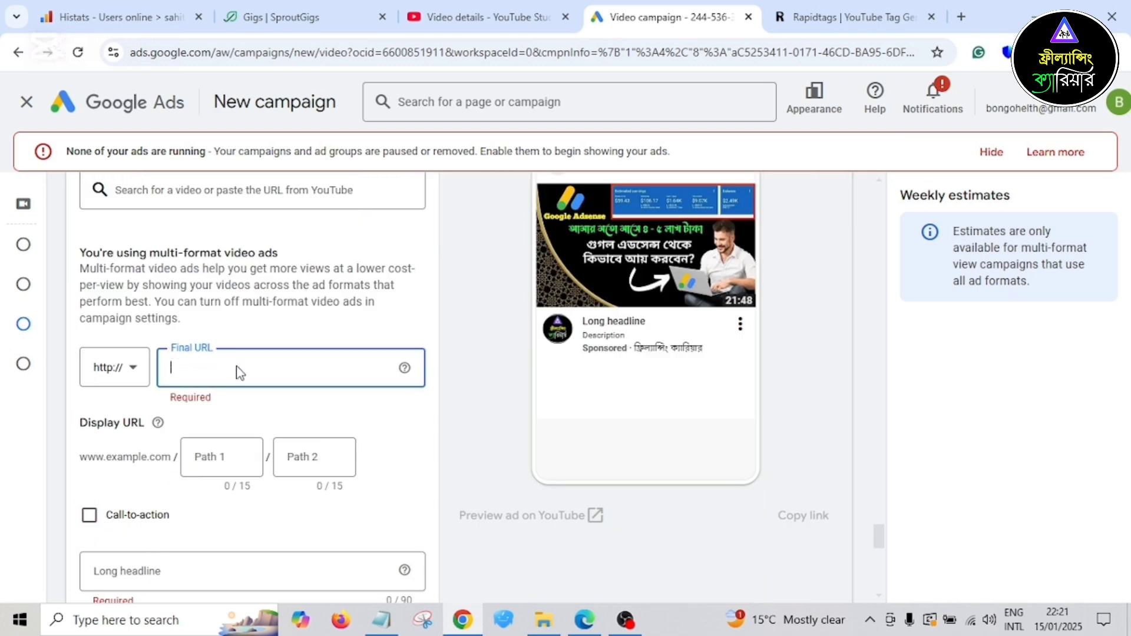
right_click(237, 366)
click(287, 176)
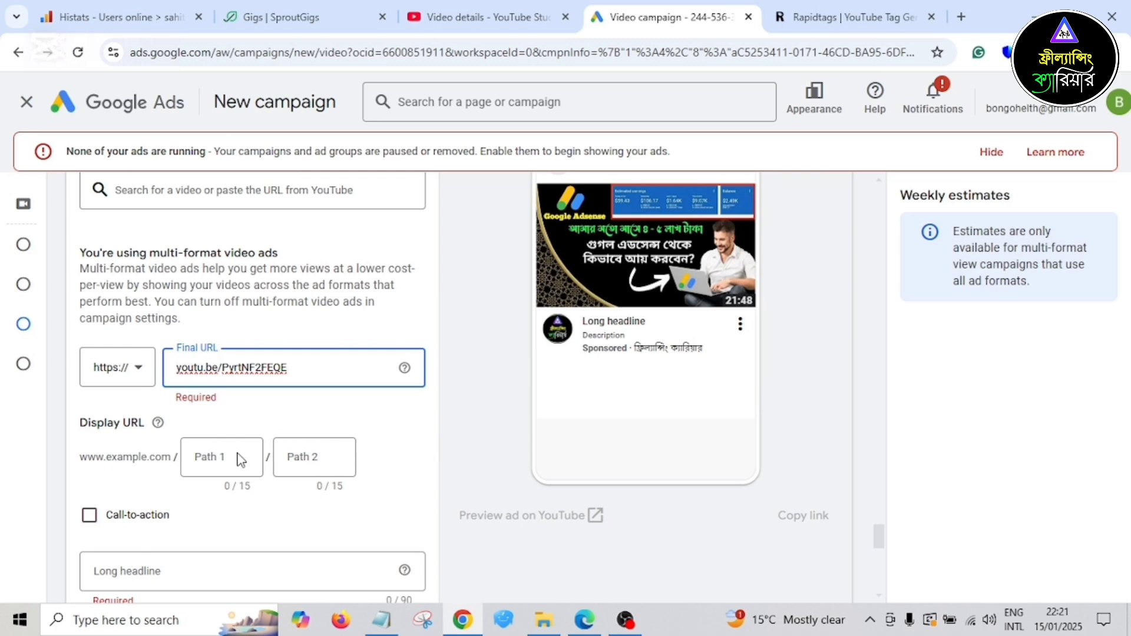
- Switch to the video's details in YouTube Studio and copy the part of its title before the exclamation marks
scroll(237, 457, down, 1)
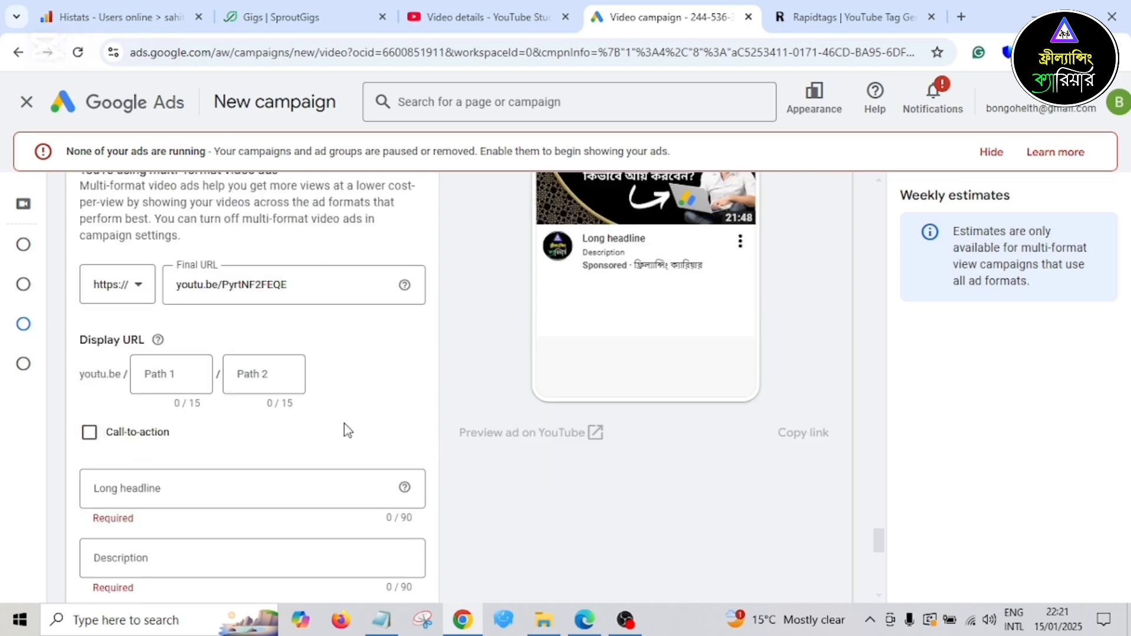
scroll(346, 432, down, 1)
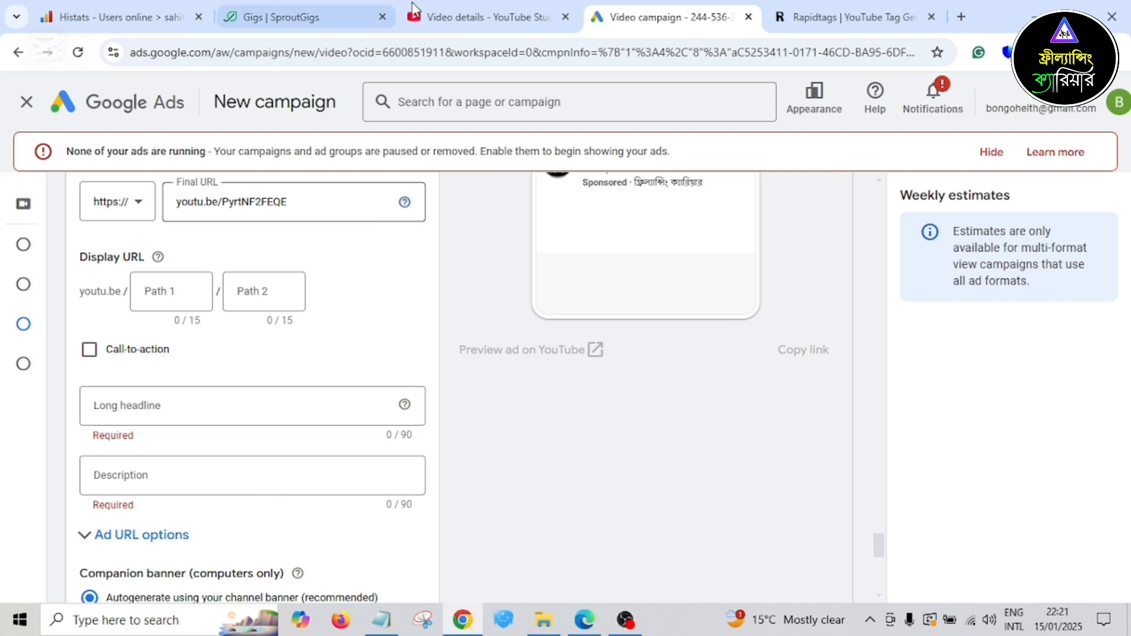
click(460, 19)
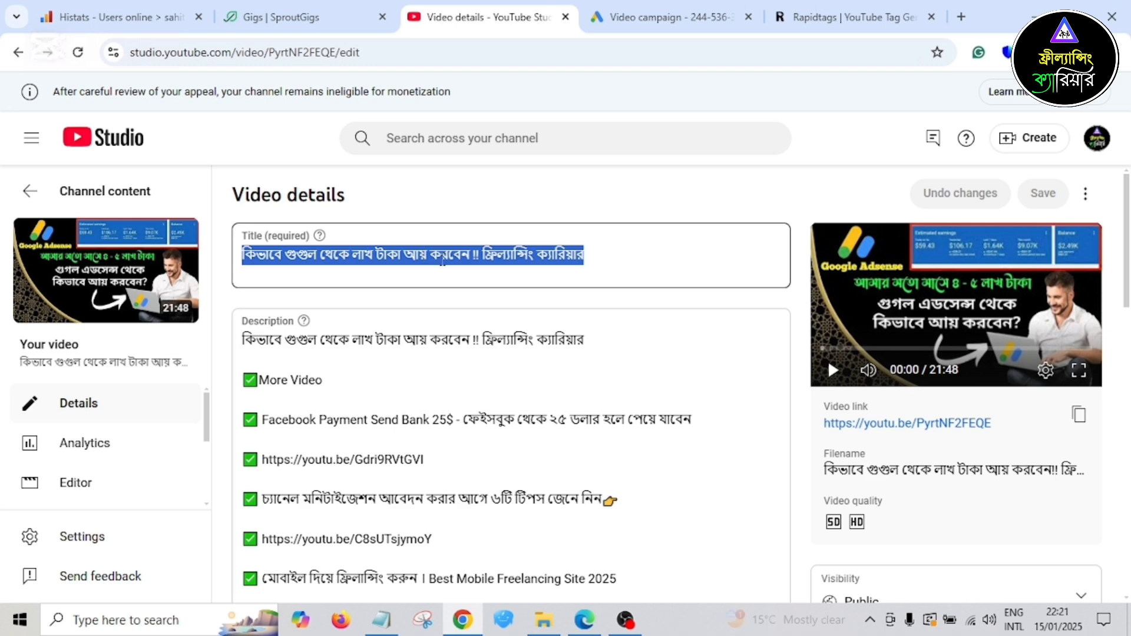
click(421, 255)
drag(470, 256, 244, 259)
right_click(263, 252)
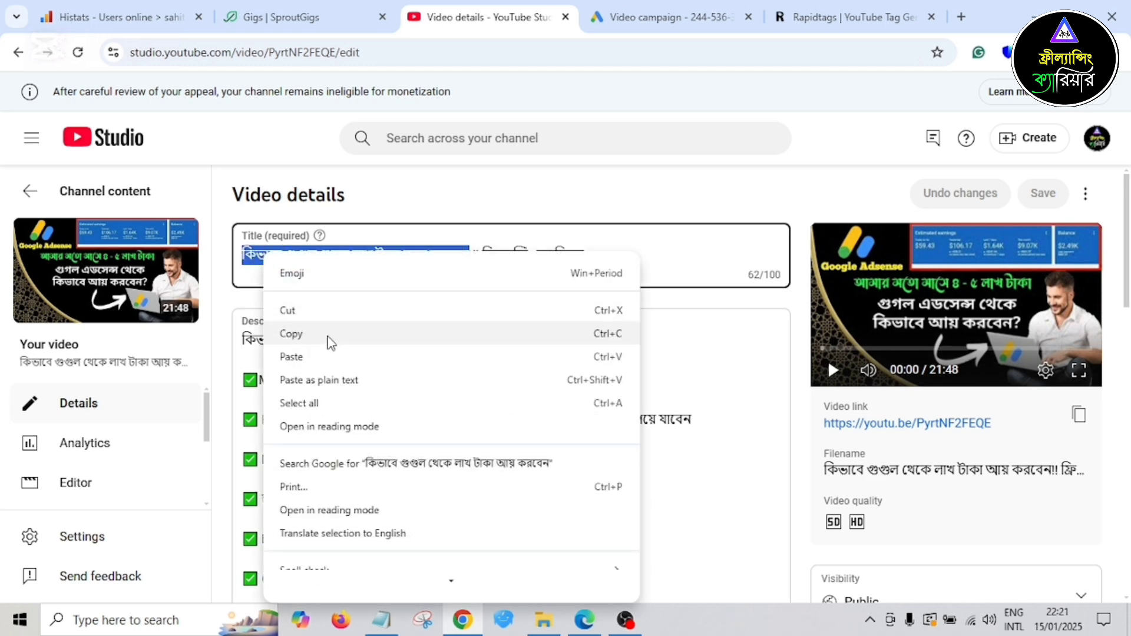
click(329, 337)
- Return to the Google Ads campaign and fill the long headline with the copied text "কিভাবে গুগুল থেকে লাখ টাকা আয় করবেন"
click(632, 9)
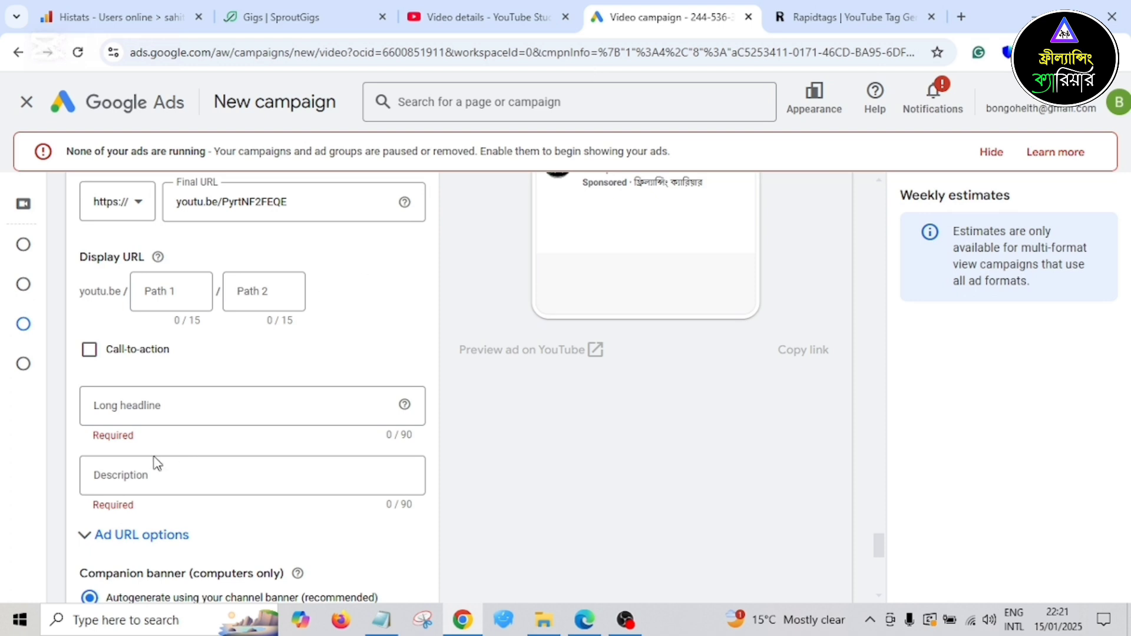
click(154, 406)
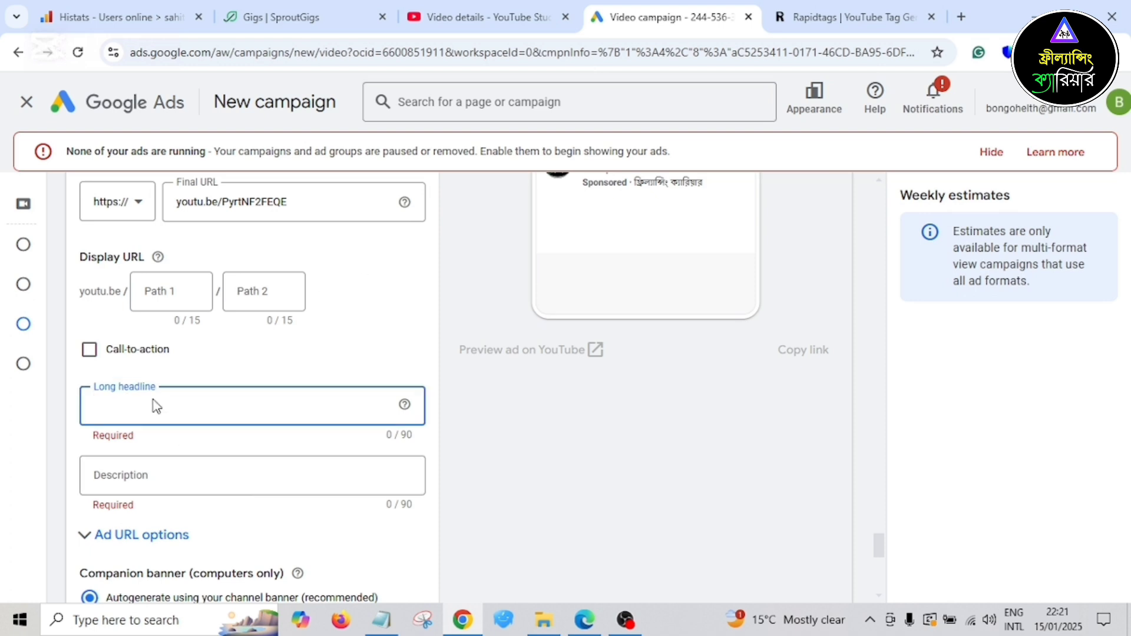
key(ctrl+v)
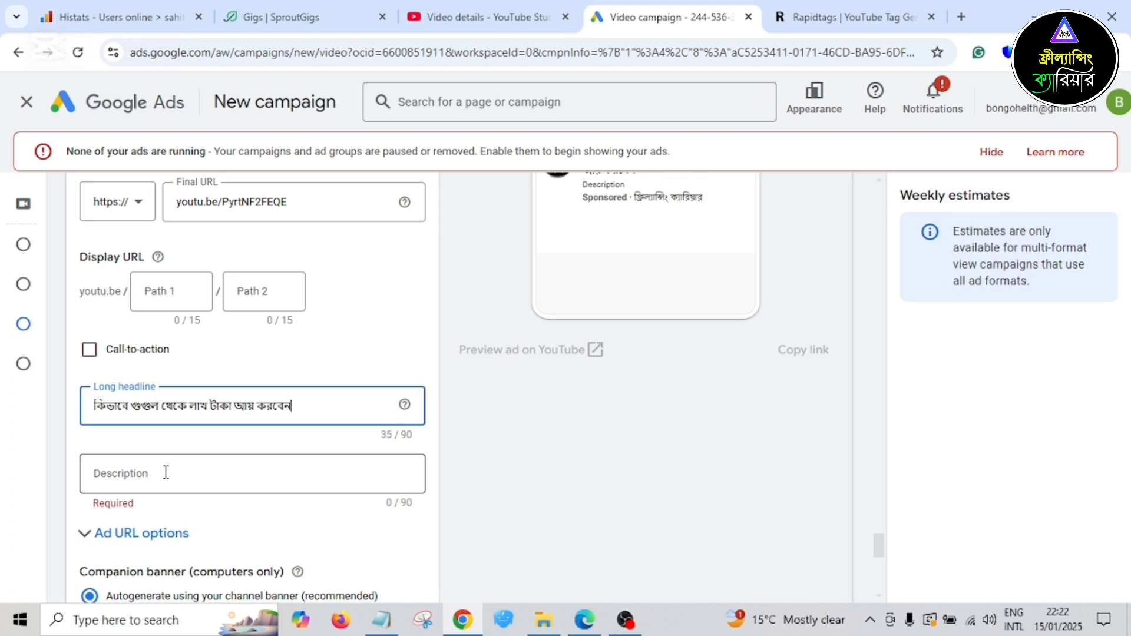
- Switch back to YouTube Studio and copy the first line of the video's description
click(166, 474)
click(472, 18)
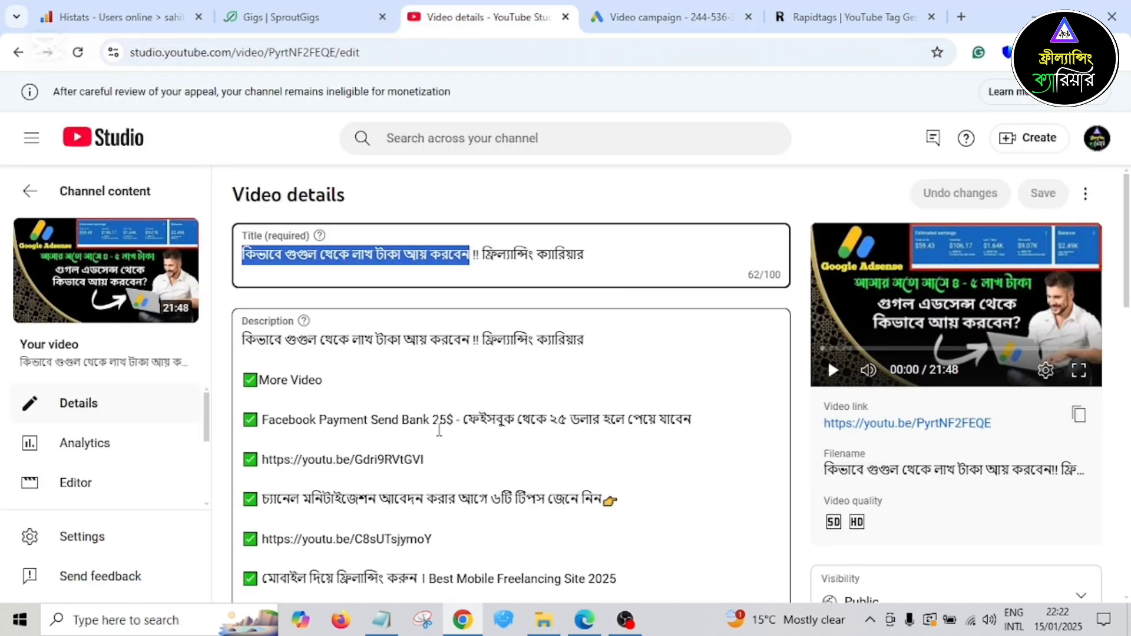
scroll(470, 417, down, 5)
scroll(470, 417, down, 5)
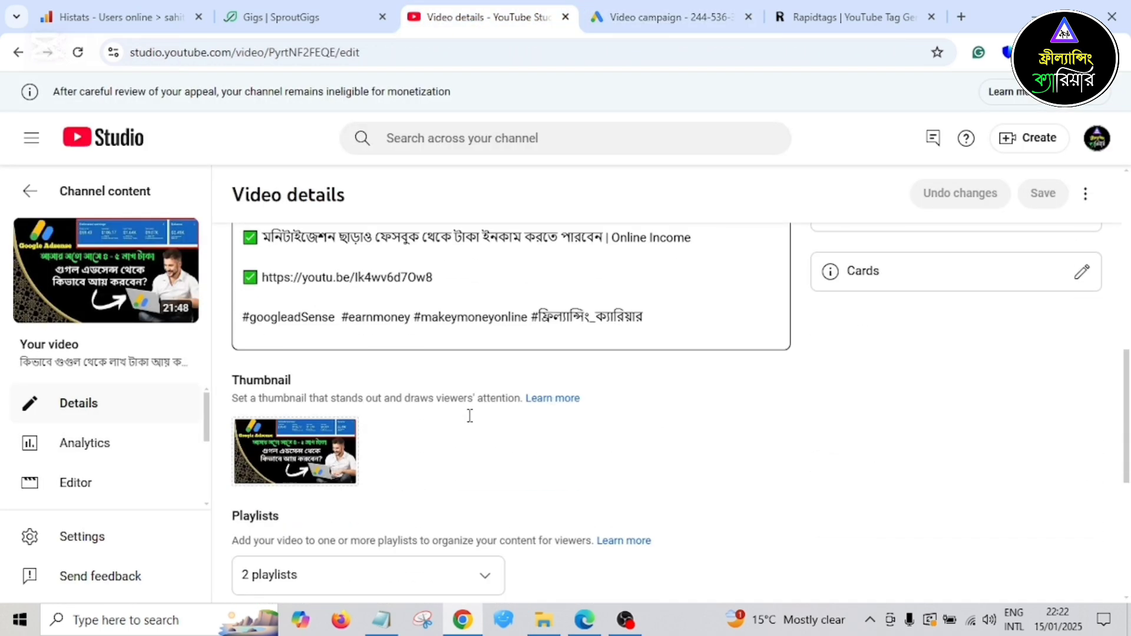
scroll(467, 416, up, 8)
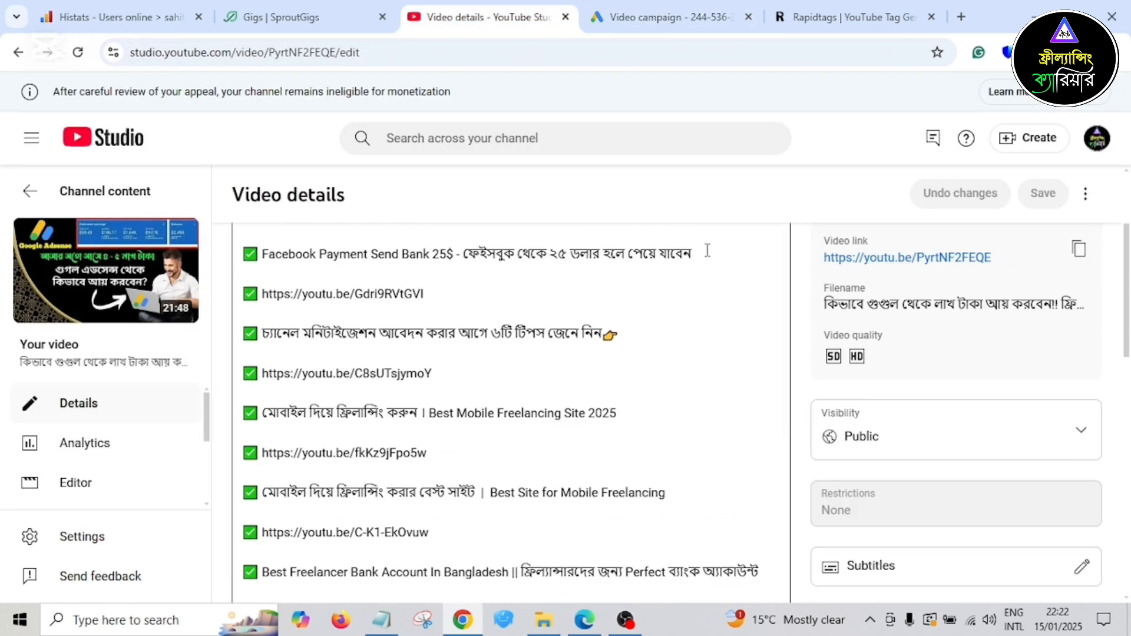
scroll(426, 366, up, 3)
click(489, 356)
drag(585, 339, 195, 348)
right_click(294, 345)
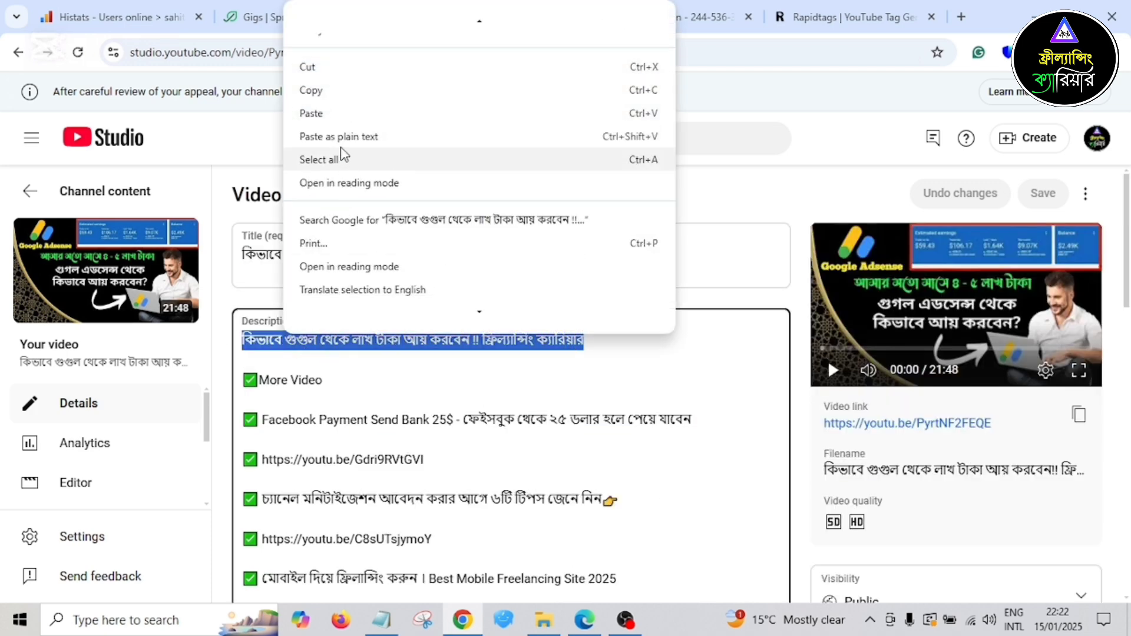
click(318, 83)
- Return to Google Ads and fill the ad description with the copied line "কিভাবে গুগুল থেকে লাখ টাকা আয় করবেন !! ফ্রিল্যান্সিং ক্যারিয়ার"
click(616, 19)
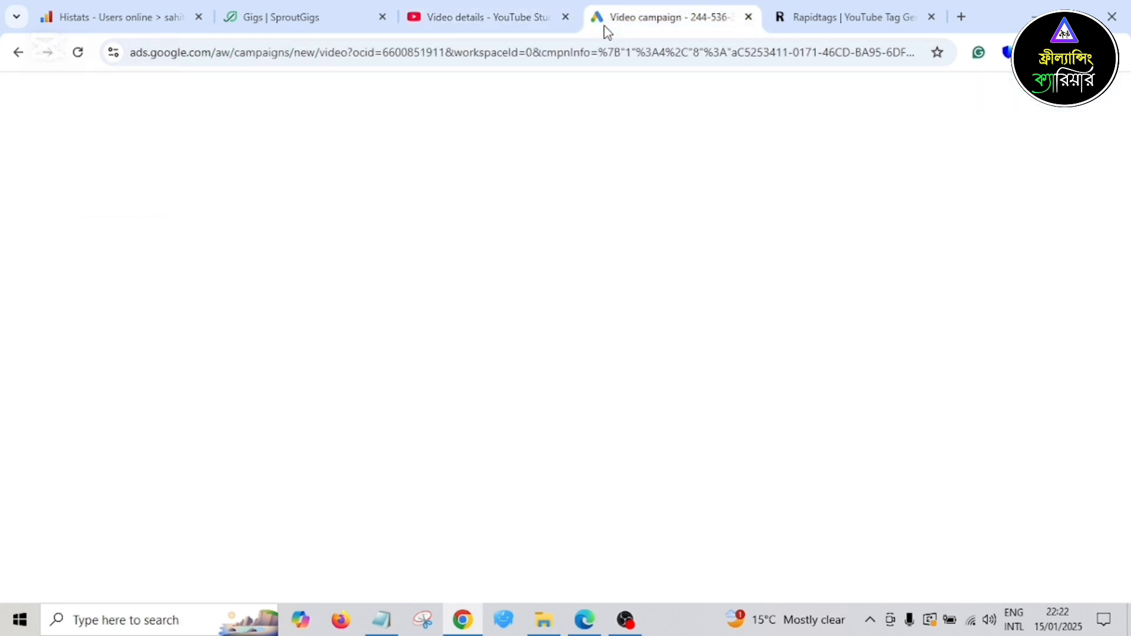
right_click(155, 471)
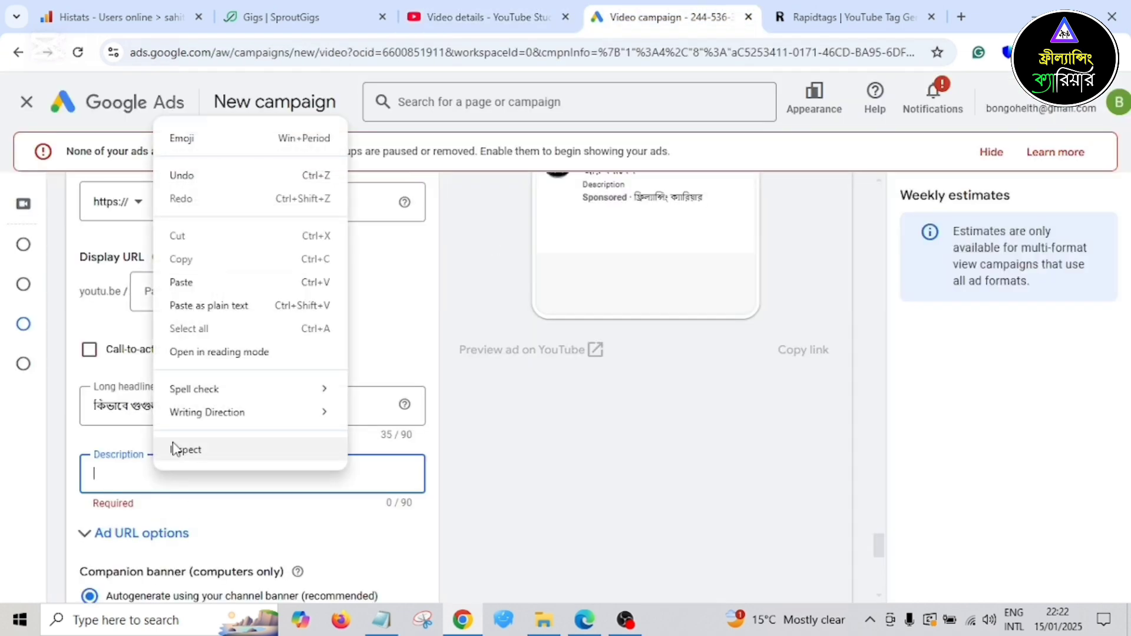
click(203, 281)
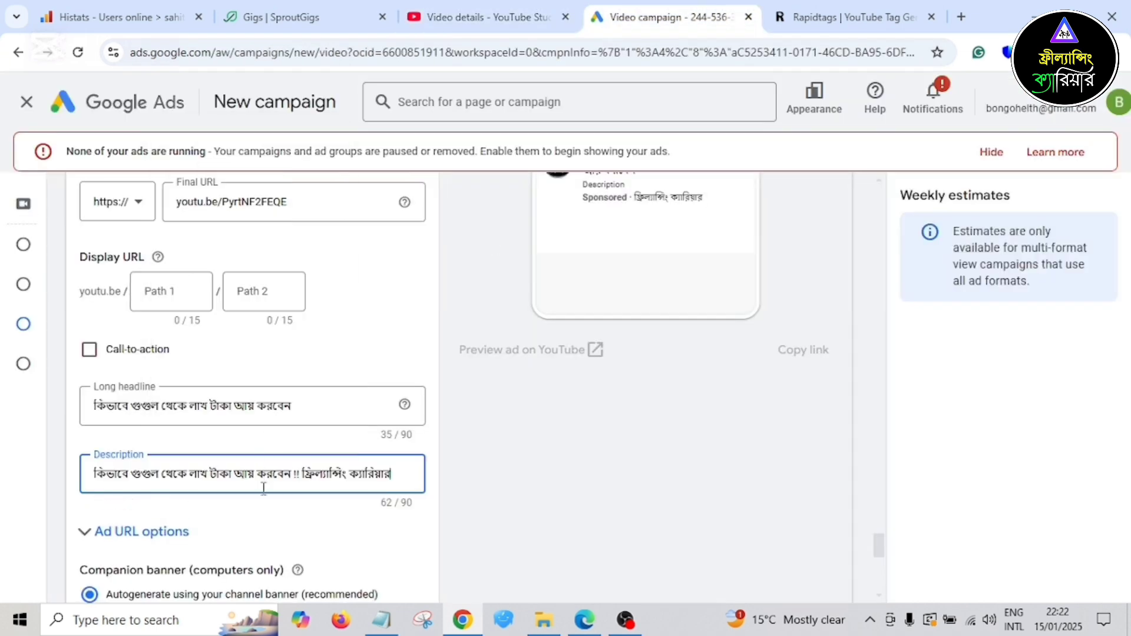
- Examine the headline and description in the mobile ad preview, along with the companion banner options and ad name
scroll(412, 521, down, 1)
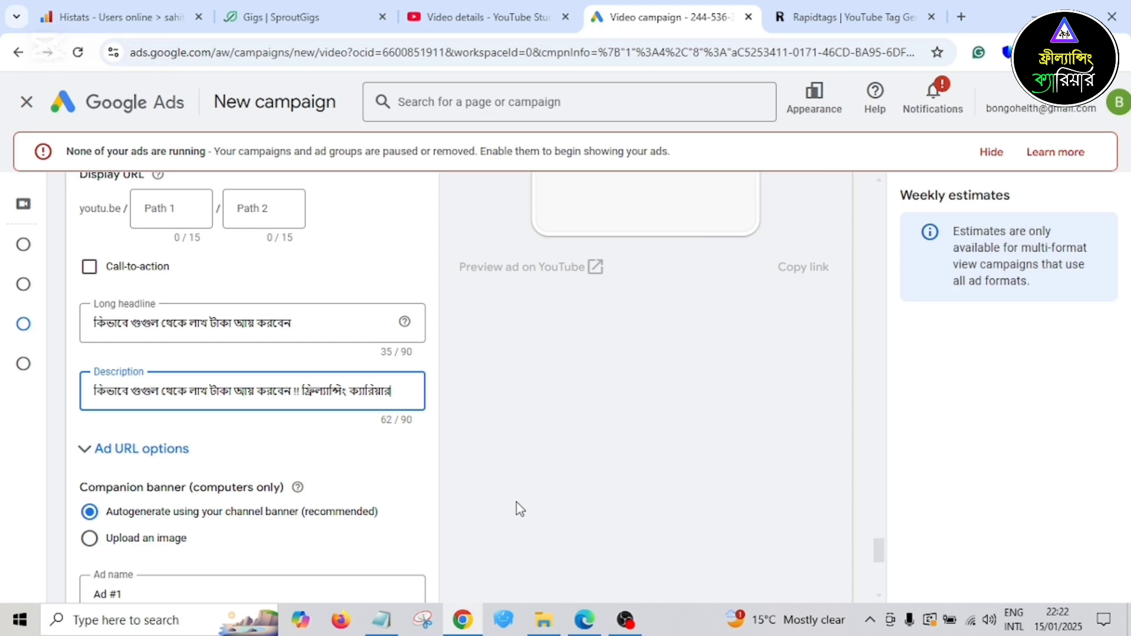
scroll(517, 503, up, 2)
scroll(587, 422, up, 1)
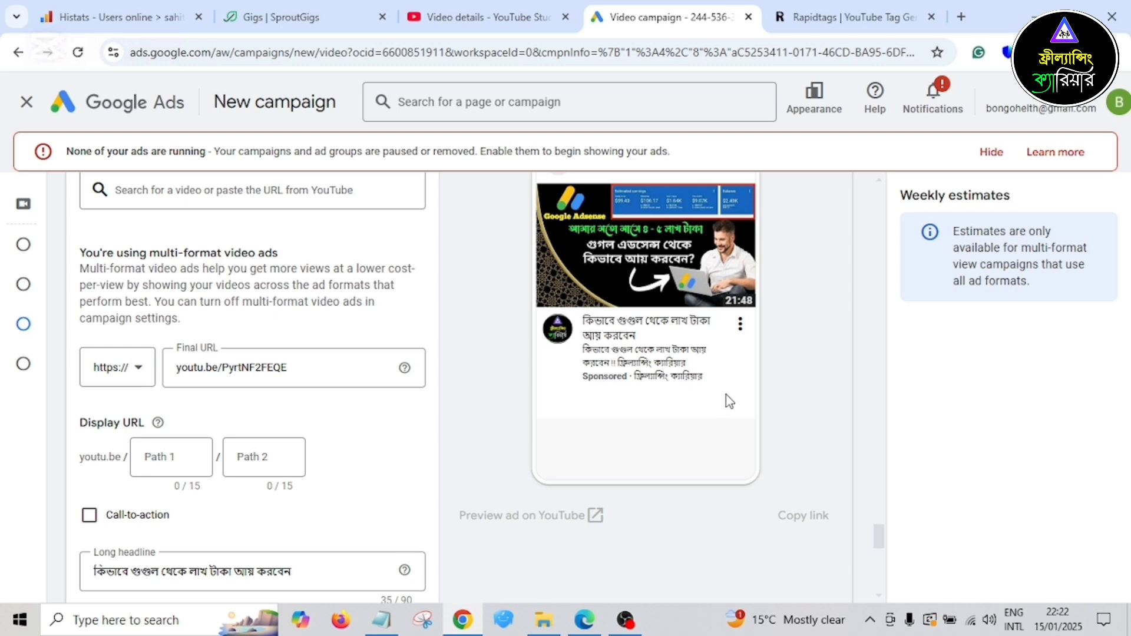
scroll(542, 457, down, 5)
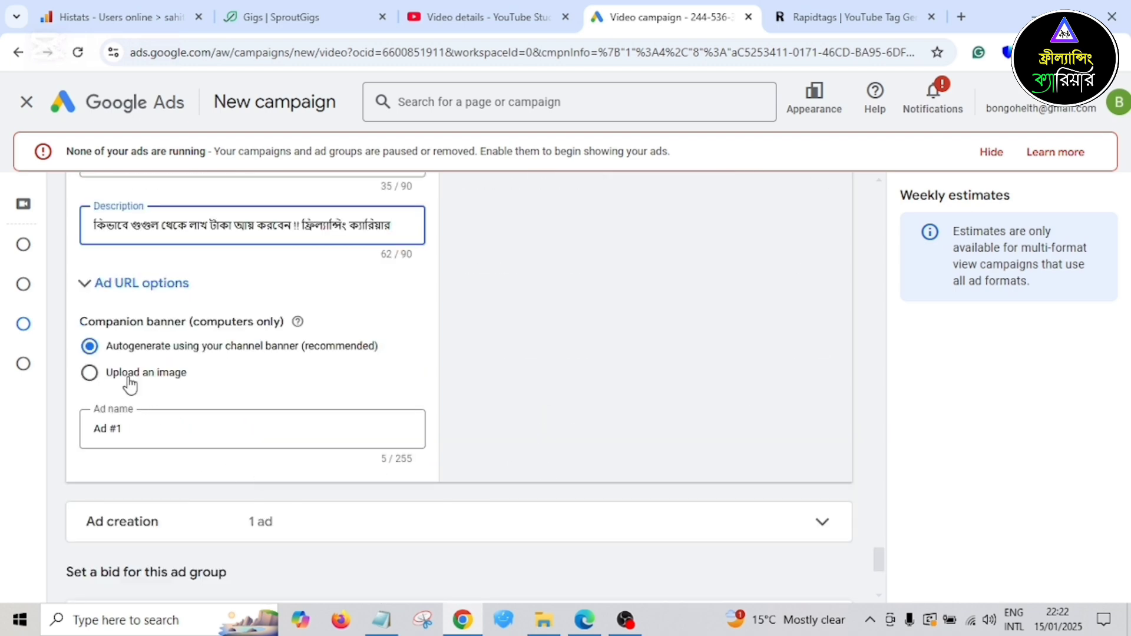
scroll(596, 417, up, 4)
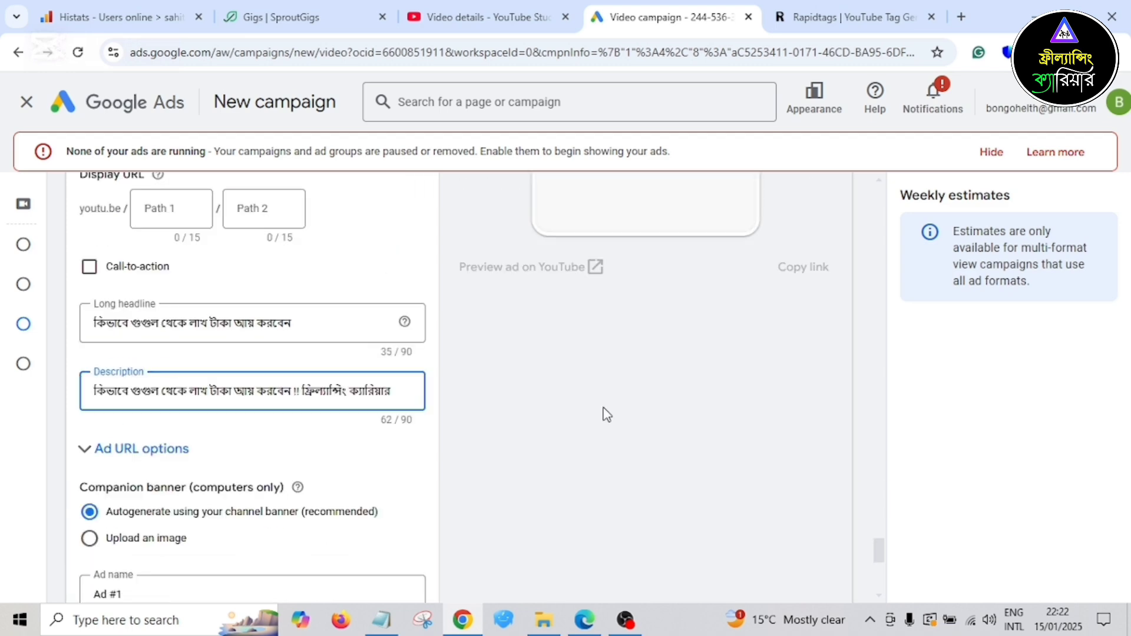
scroll(622, 386, up, 2)
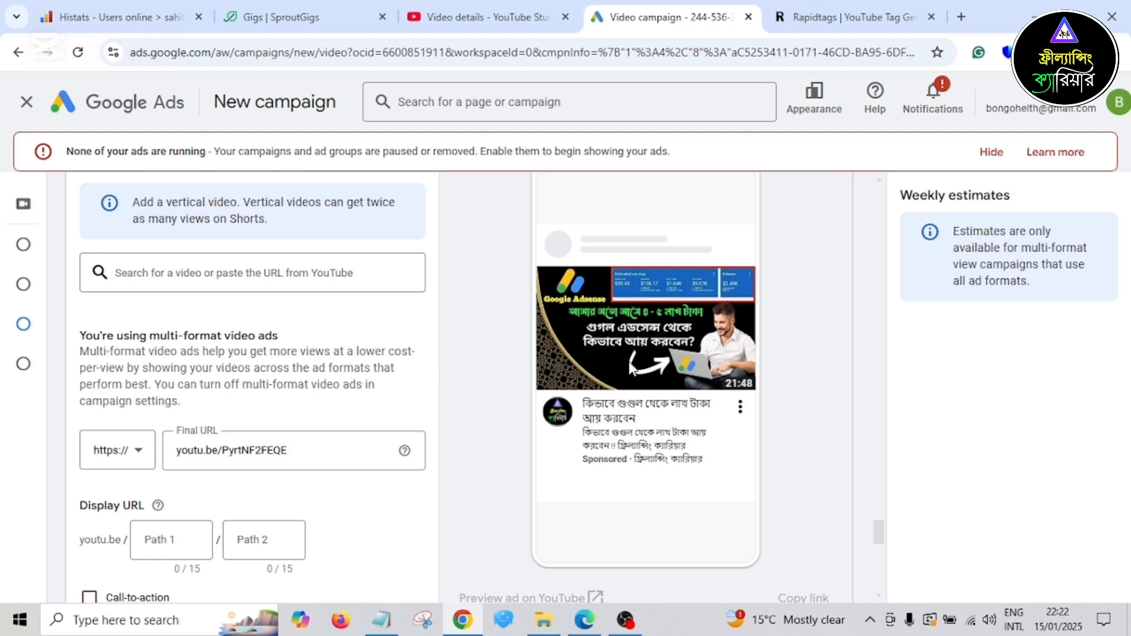
scroll(454, 416, down, 7)
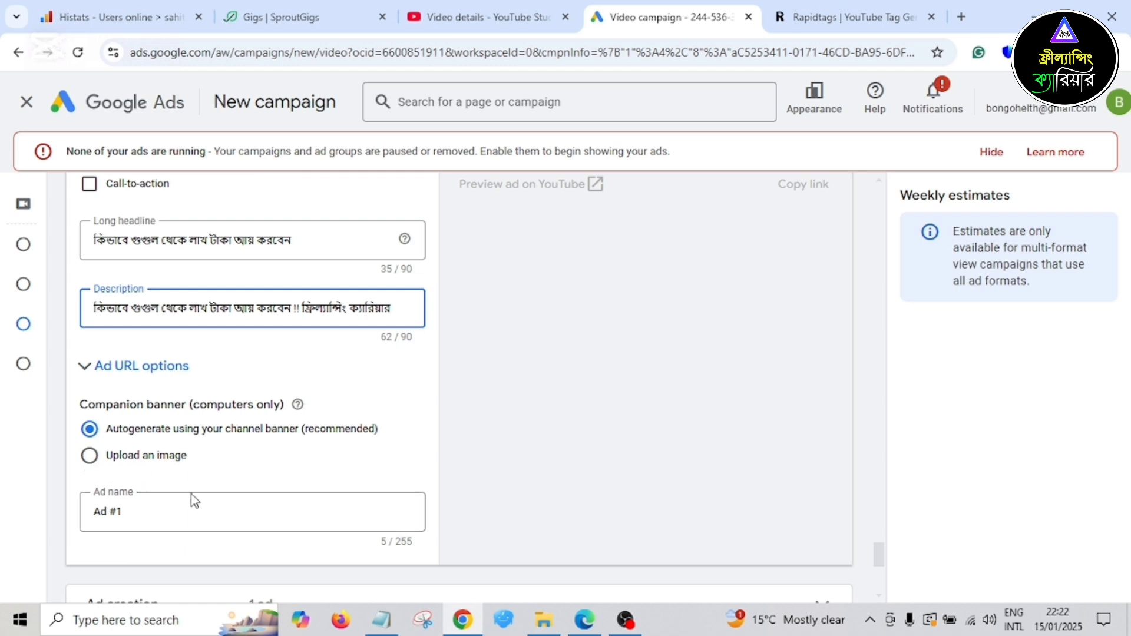
- Set the ad group's target CPV bid to $0.10
scroll(285, 488, down, 4)
scroll(317, 482, down, 3)
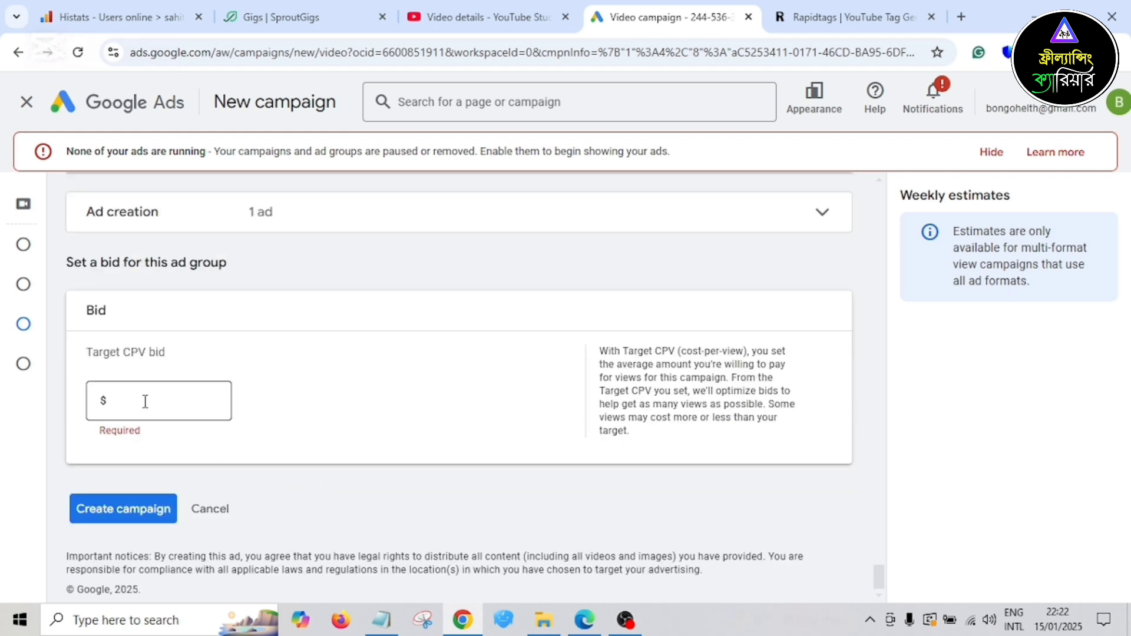
click(145, 400)
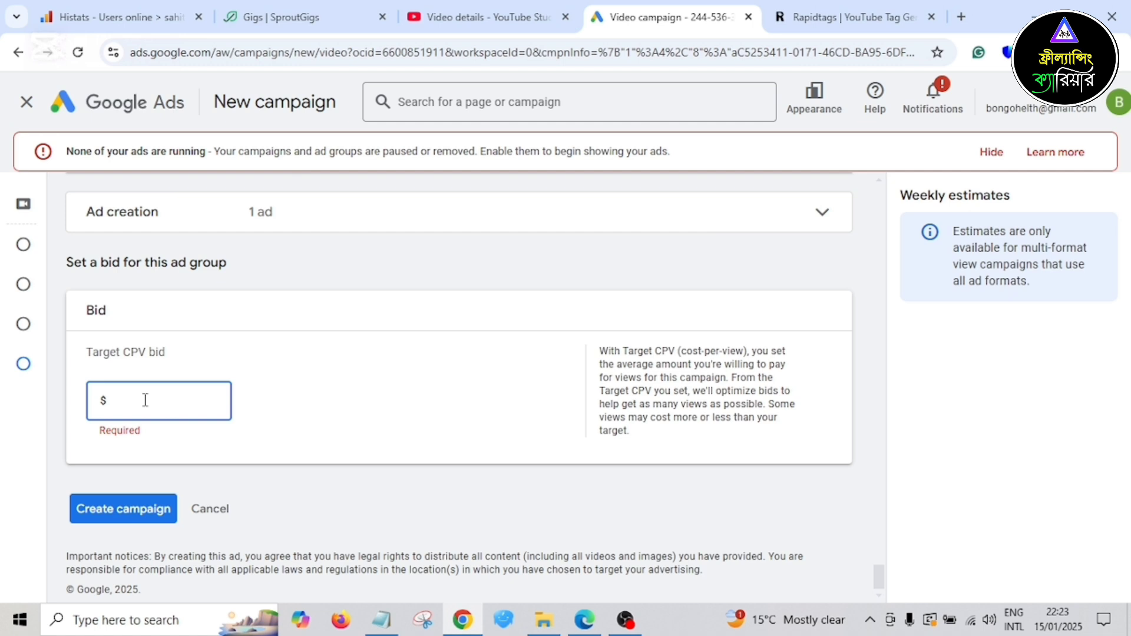
text(0.1)
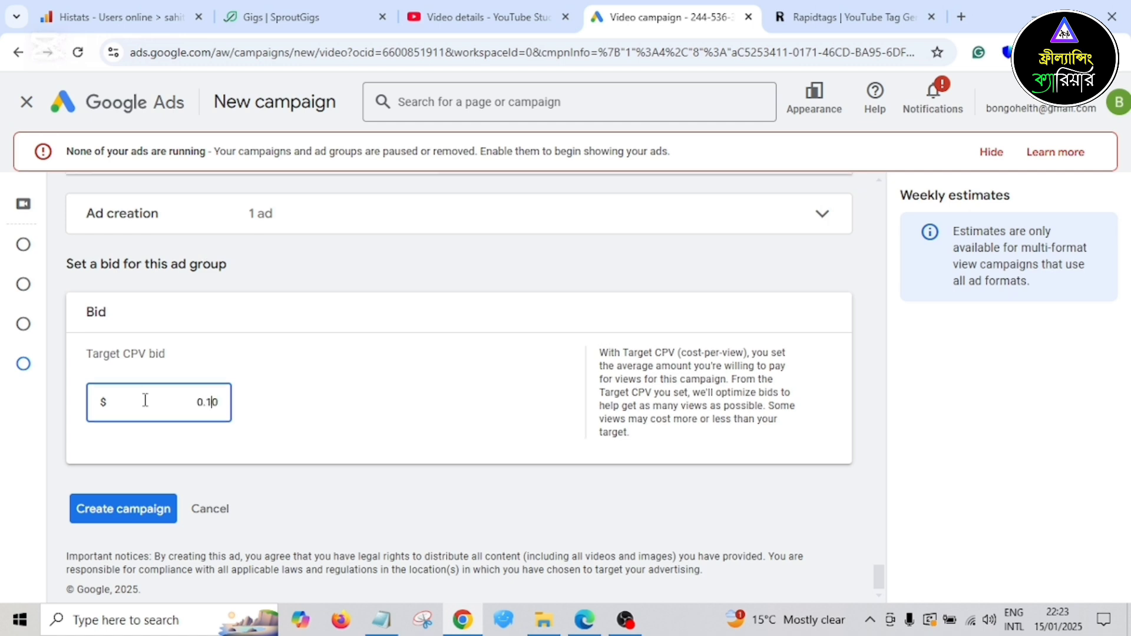
click(296, 414)
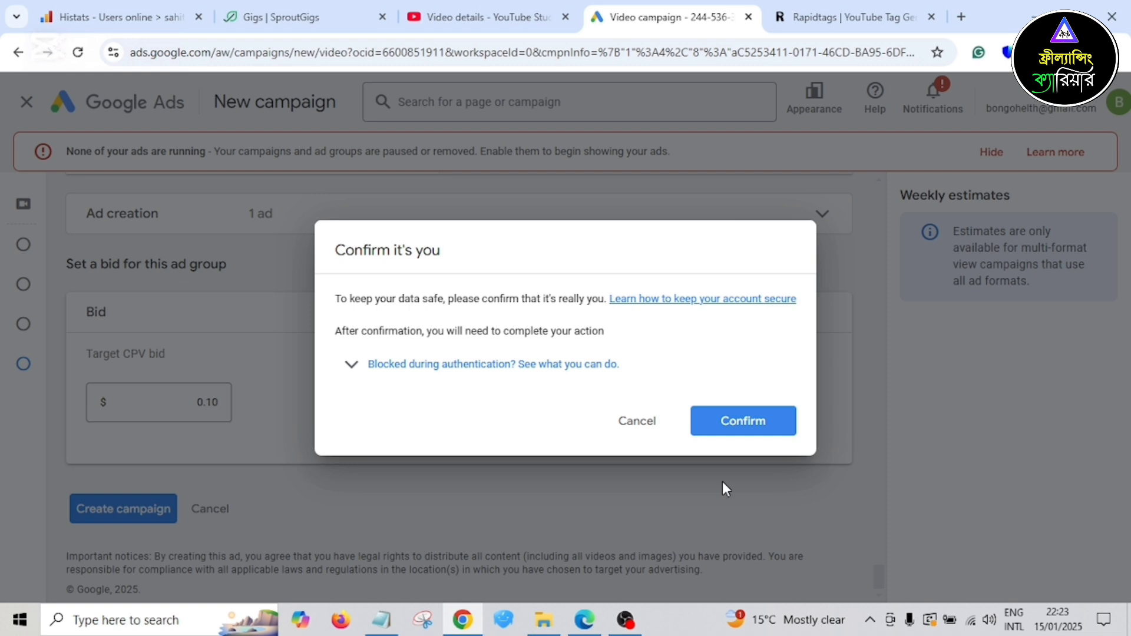
- Go through the identity confirmation, submit the campaign for creation and check the ad's policy details
click(746, 432)
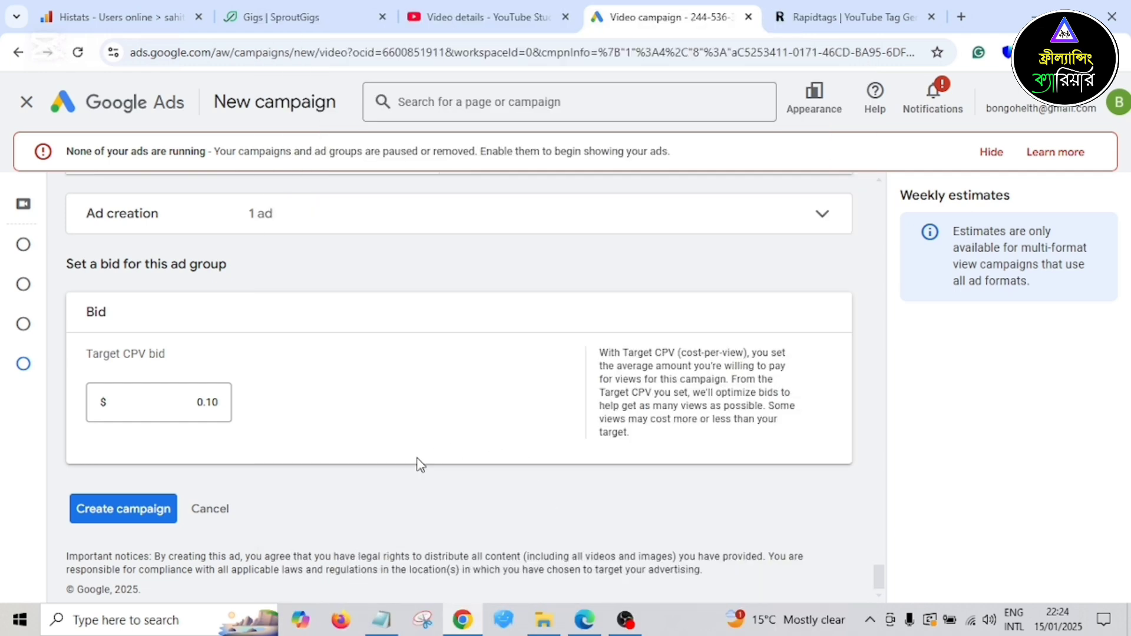
click(95, 514)
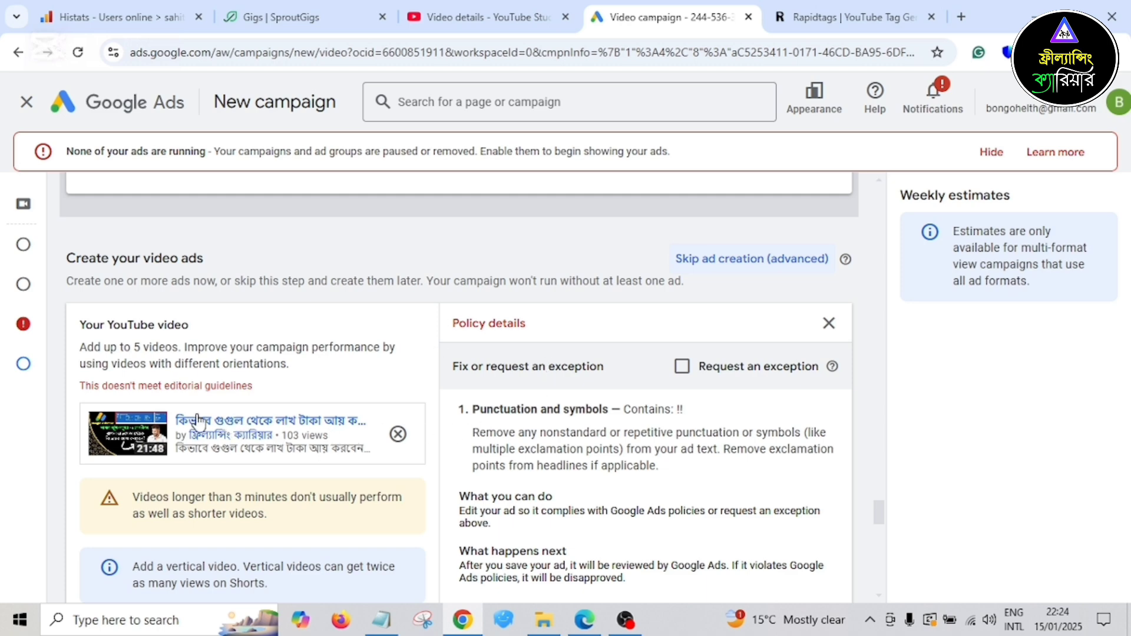
scroll(498, 444, down, 1)
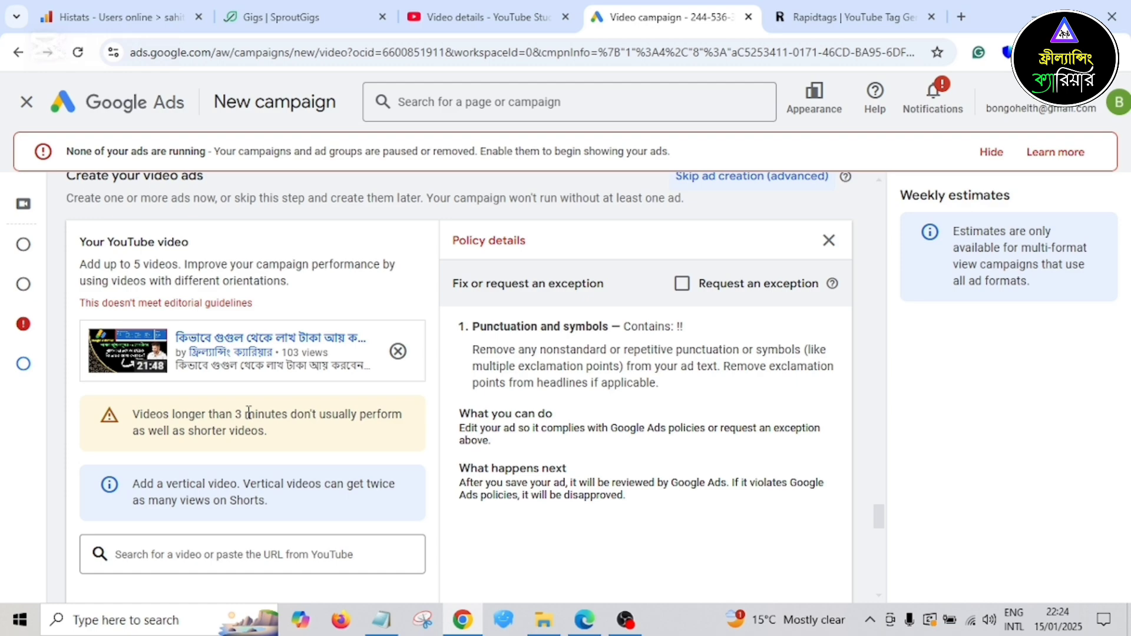
scroll(266, 421, down, 4)
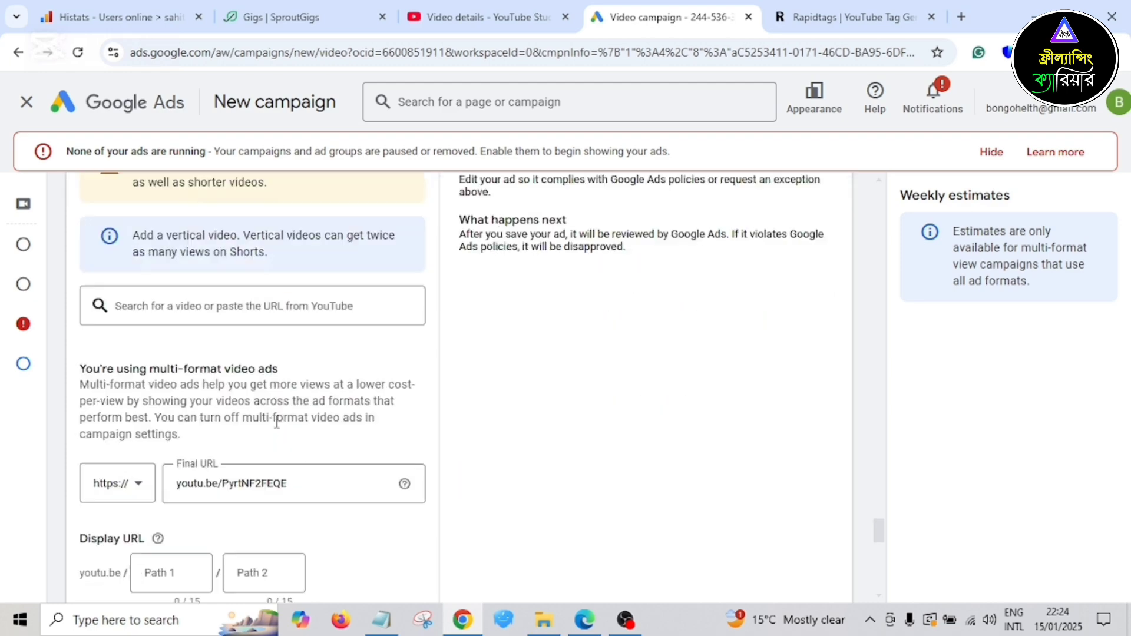
- Switch to YouTube Studio and go back from the video's details to the channel content list
scroll(277, 422, down, 1)
scroll(278, 427, up, 13)
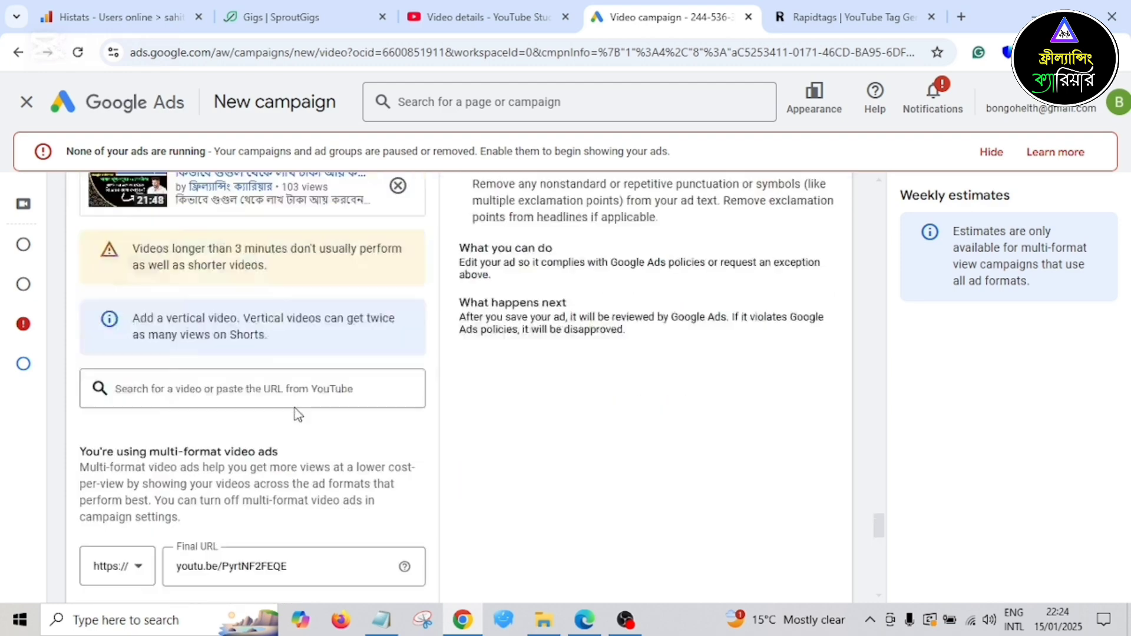
scroll(312, 406, up, 15)
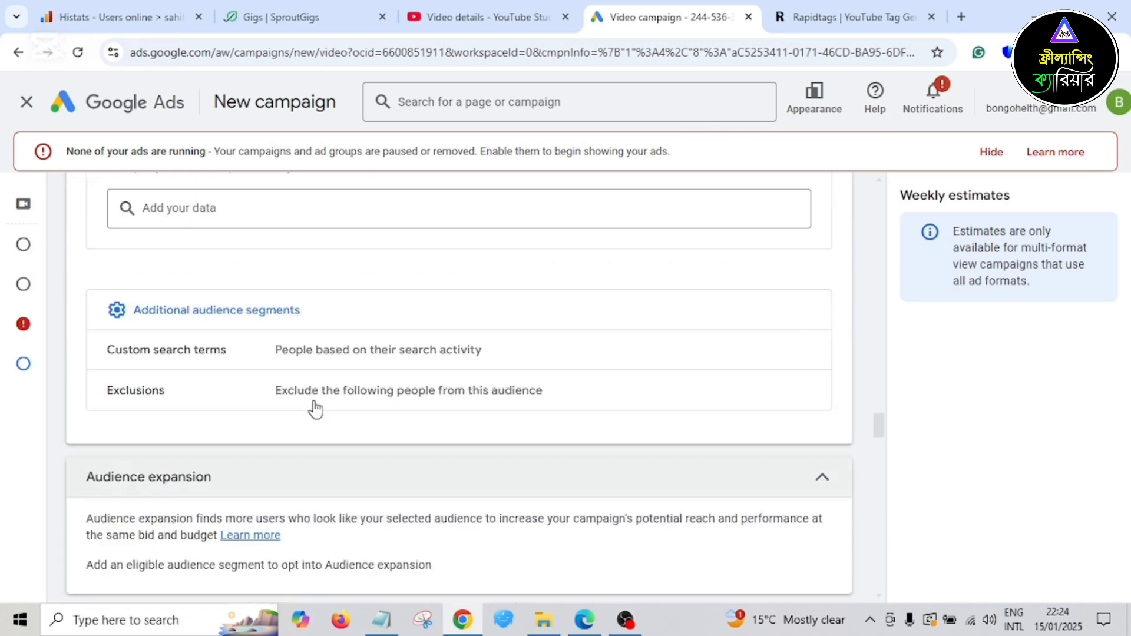
click(500, 17)
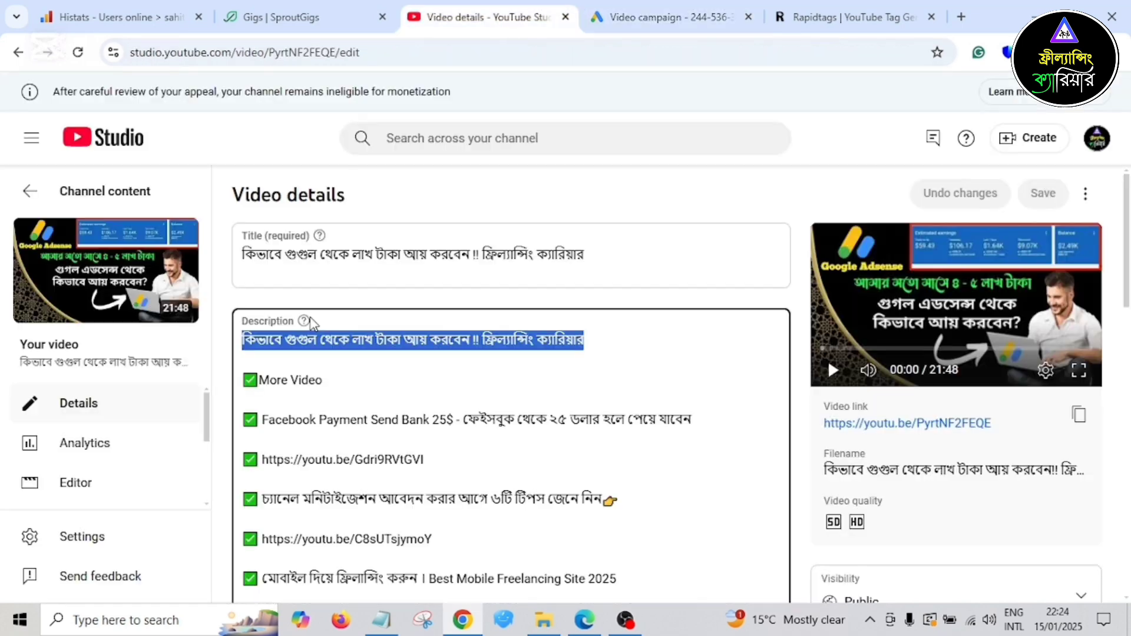
click(30, 191)
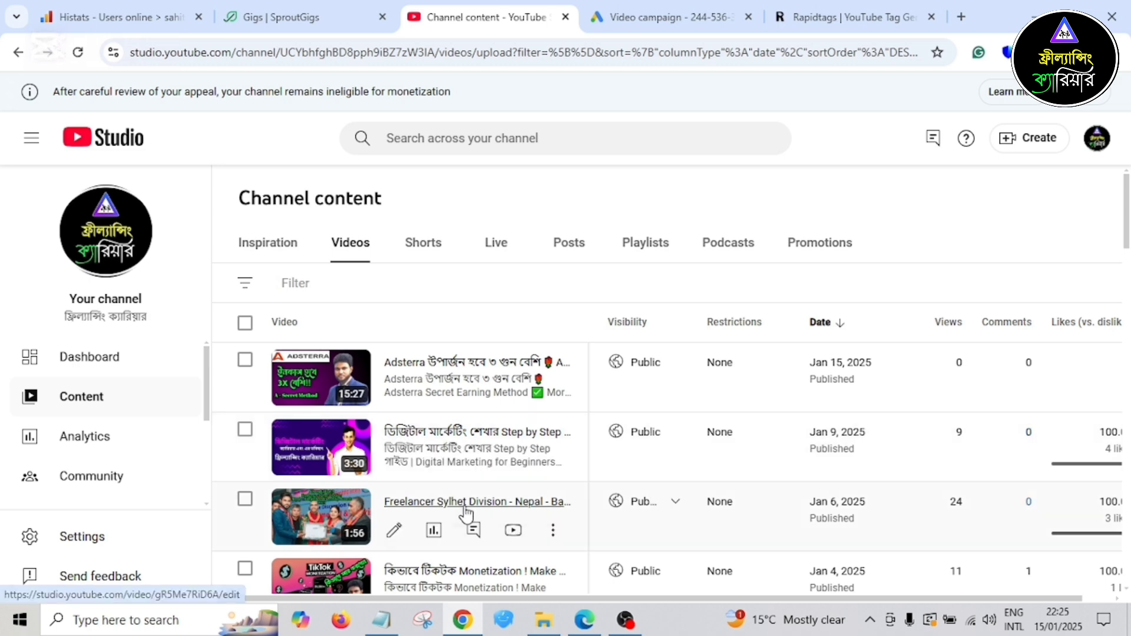
- Look through the first page of the channel's video list for another video to use
scroll(469, 513, down, 3)
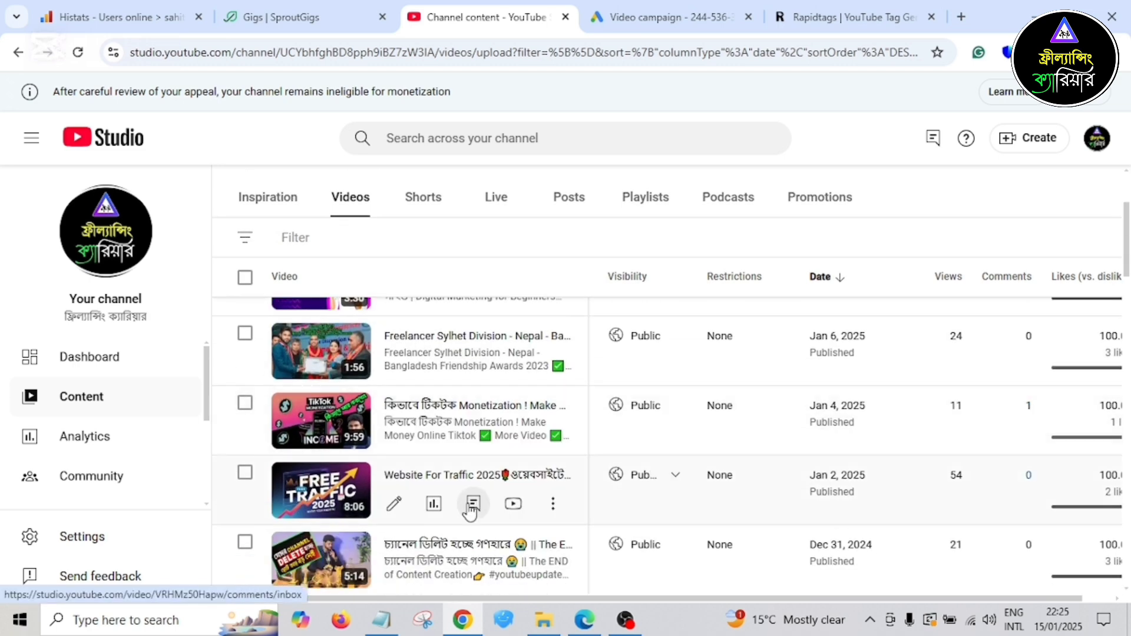
scroll(468, 512, down, 3)
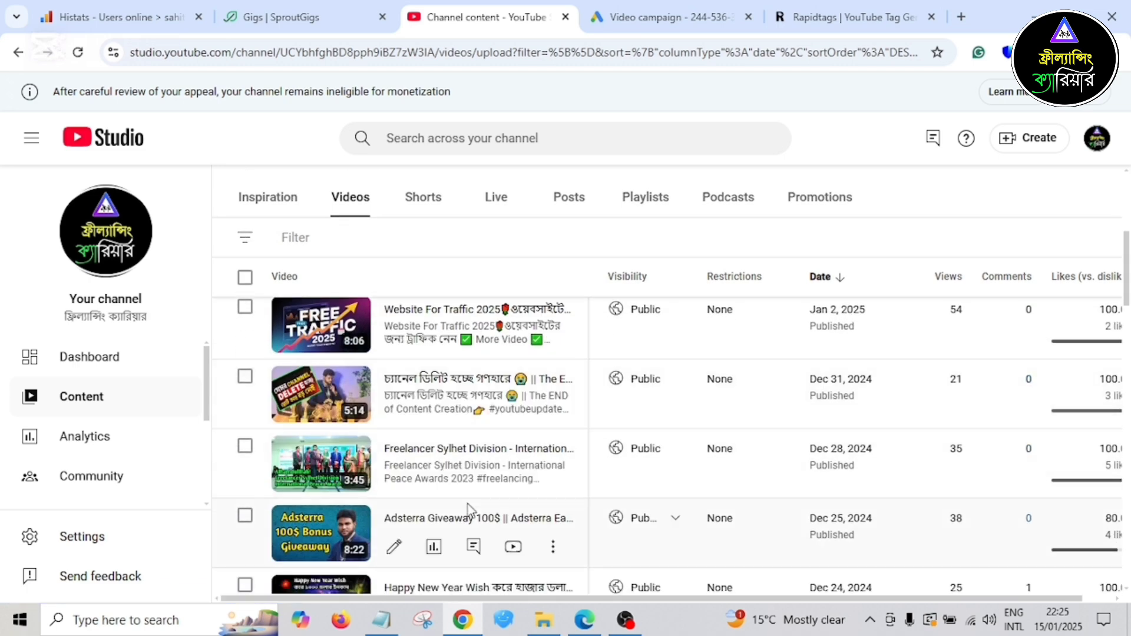
scroll(468, 510, down, 6)
scroll(468, 511, down, 3)
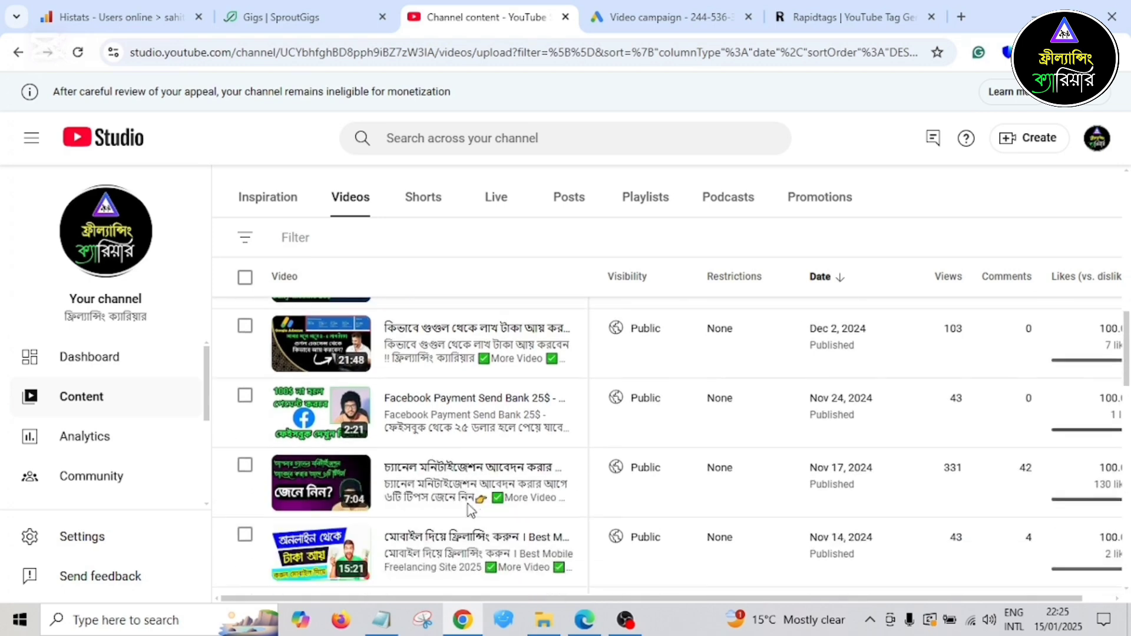
scroll(469, 512, down, 3)
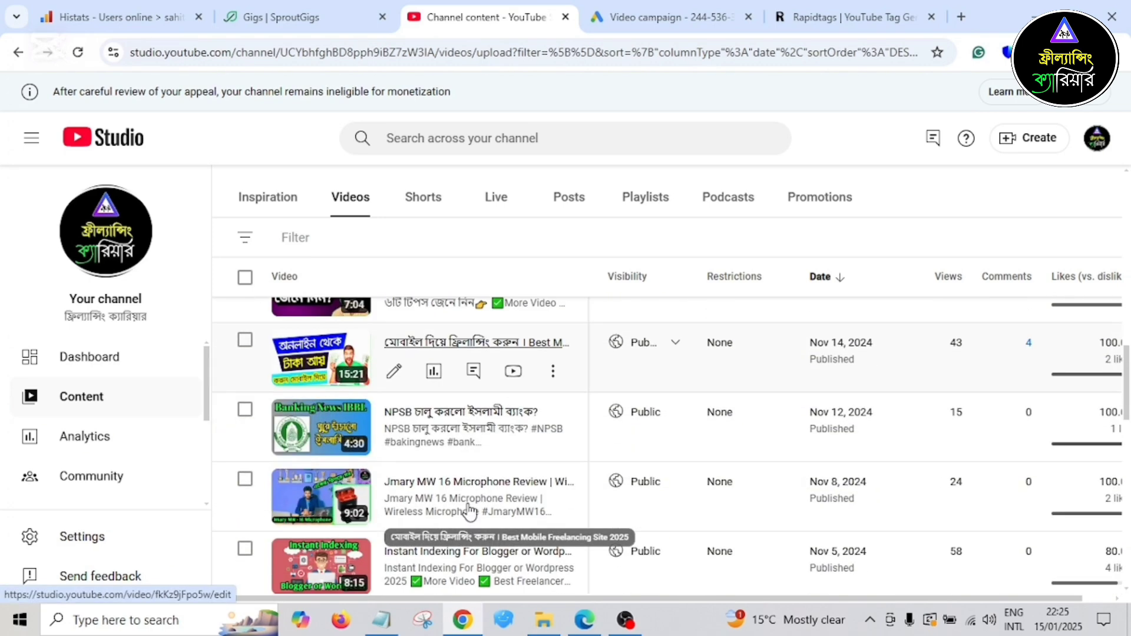
scroll(469, 510, down, 4)
scroll(469, 509, down, 7)
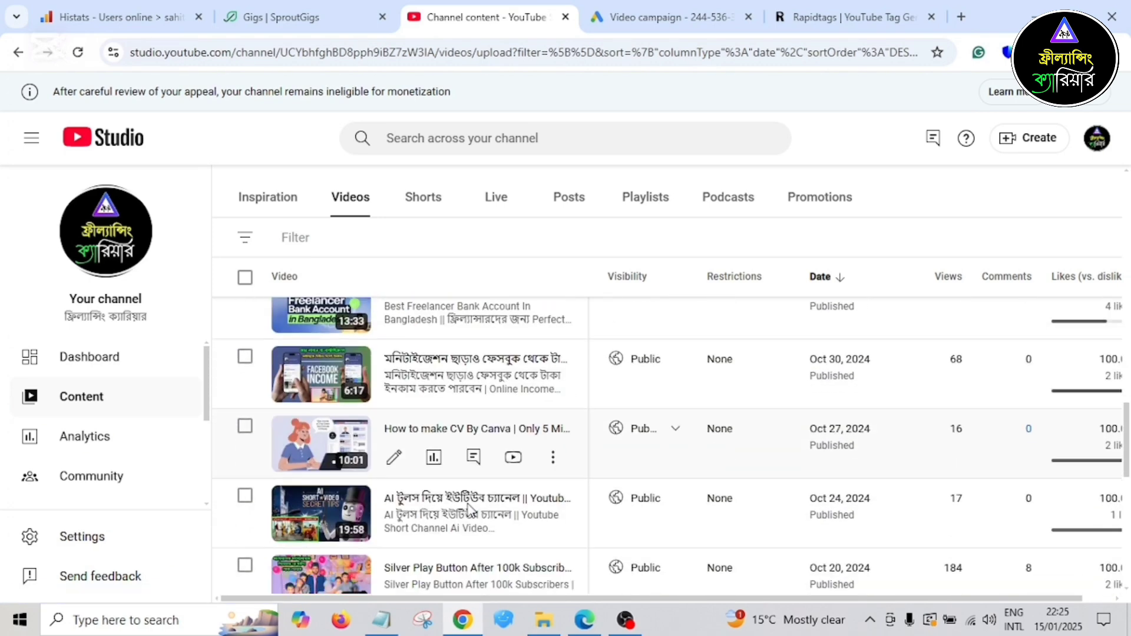
scroll(469, 507, down, 4)
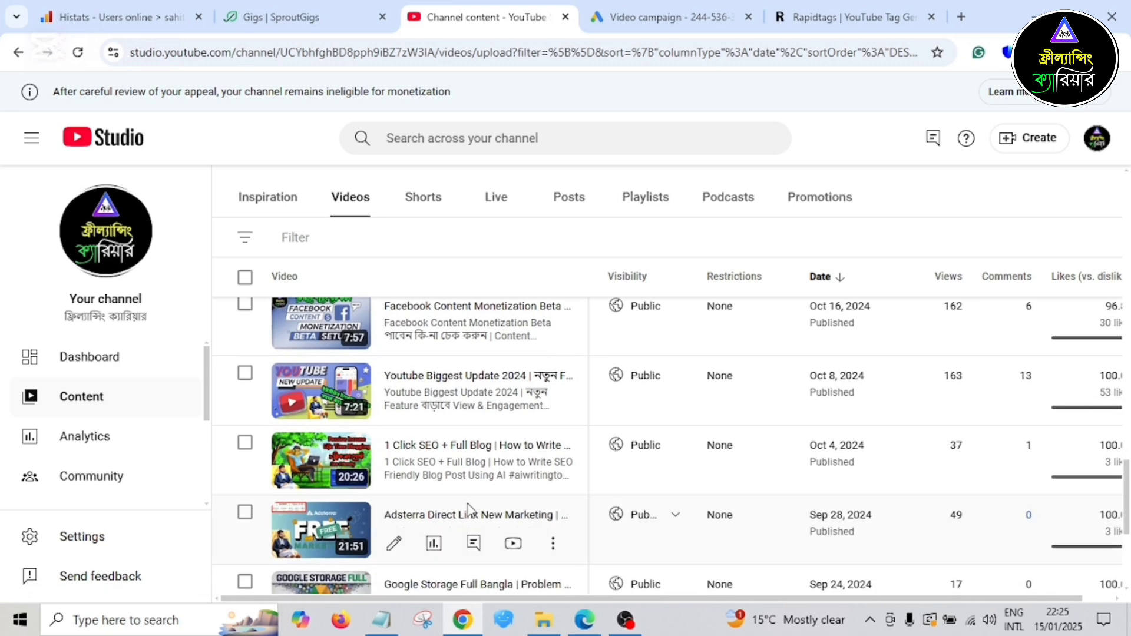
scroll(468, 510, down, 2)
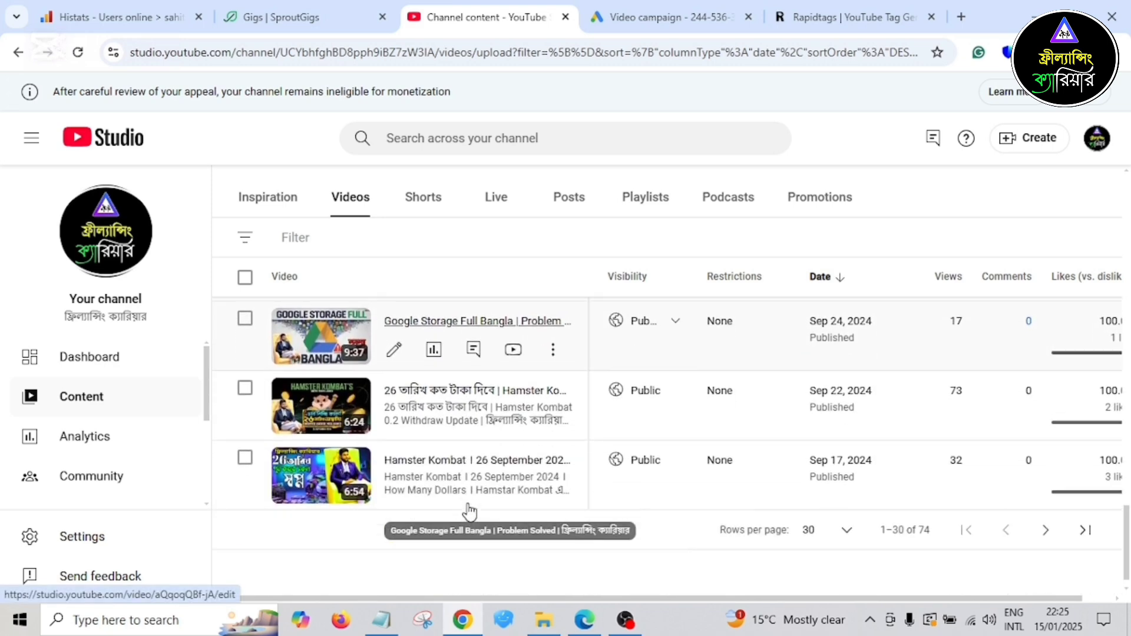
- Look through the second and third pages of the channel's video list down to the oldest upload
click(1043, 505)
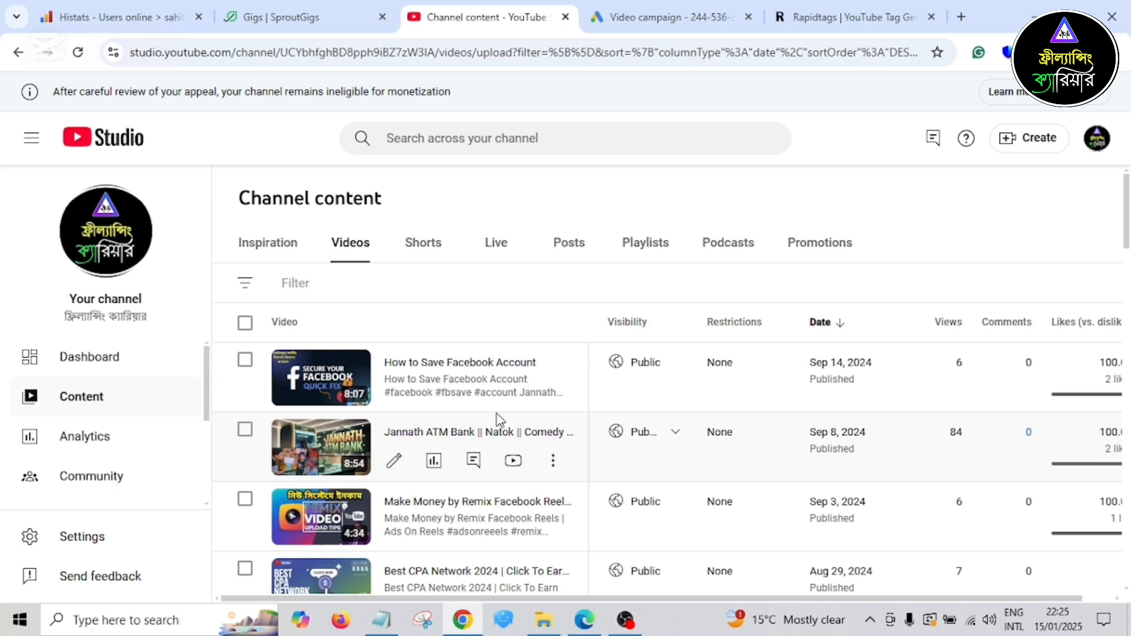
scroll(498, 421, down, 4)
scroll(507, 423, down, 1)
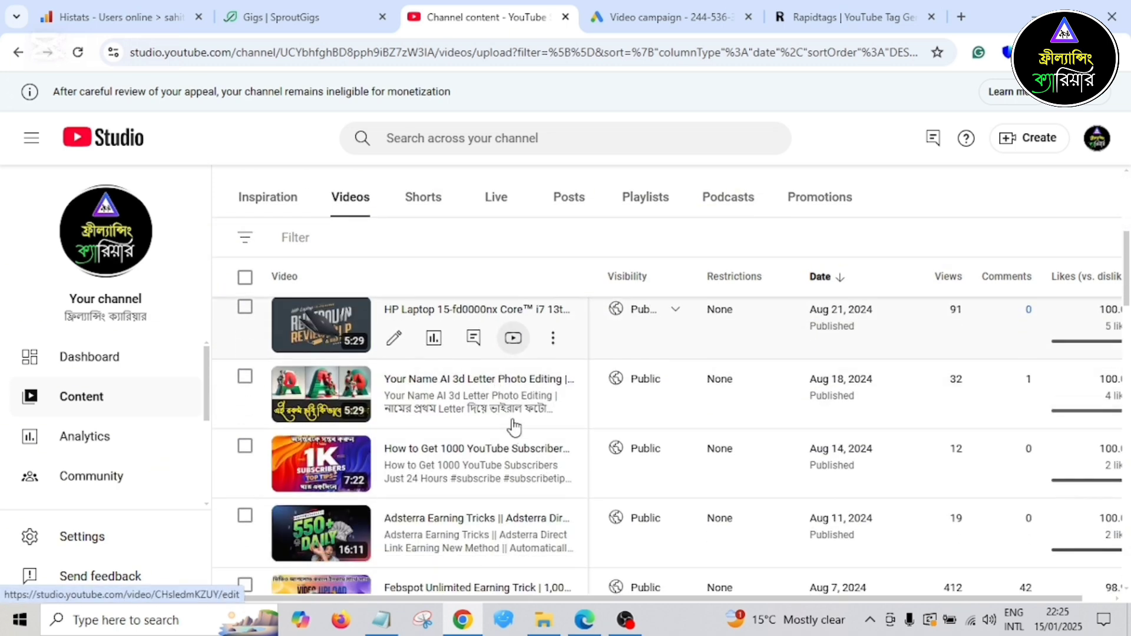
scroll(518, 433, down, 4)
scroll(523, 438, down, 11)
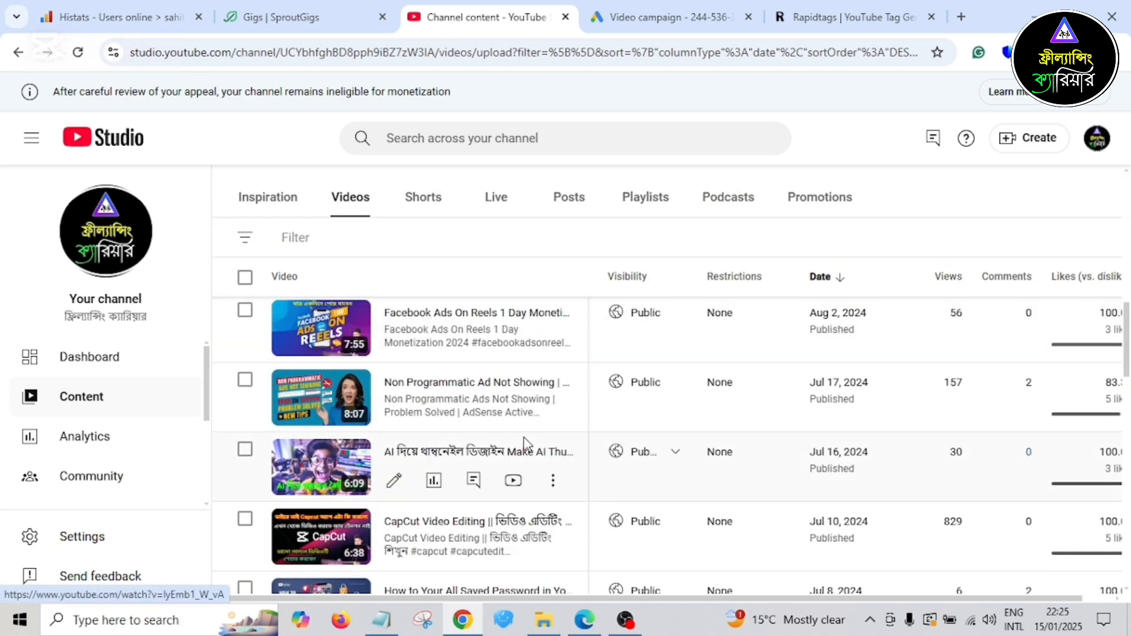
scroll(526, 448, down, 6)
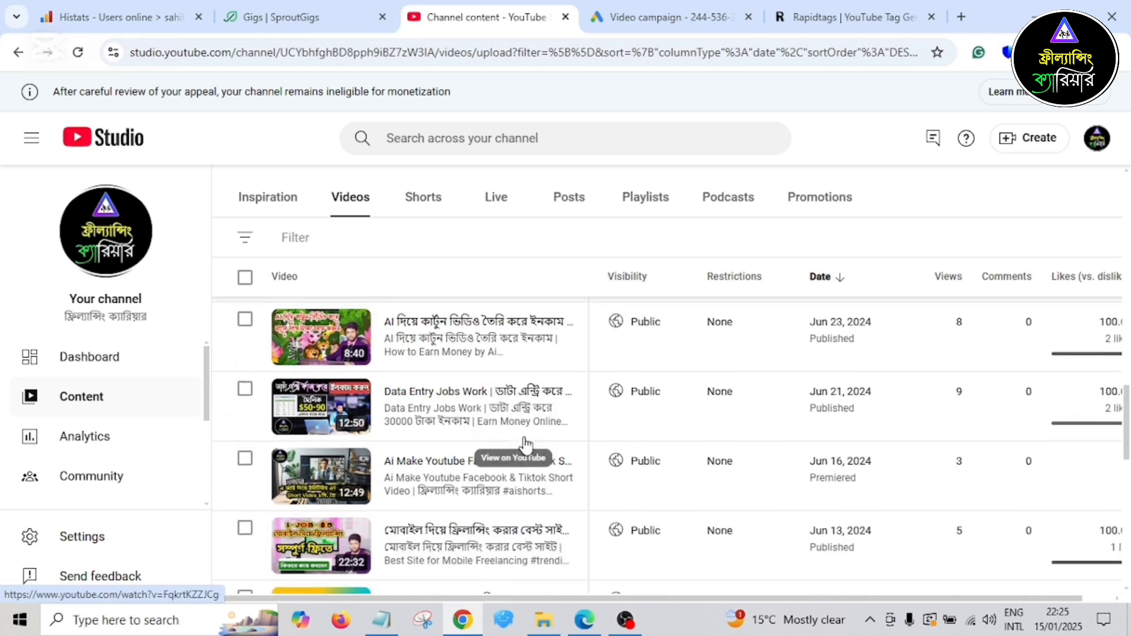
scroll(526, 446, down, 7)
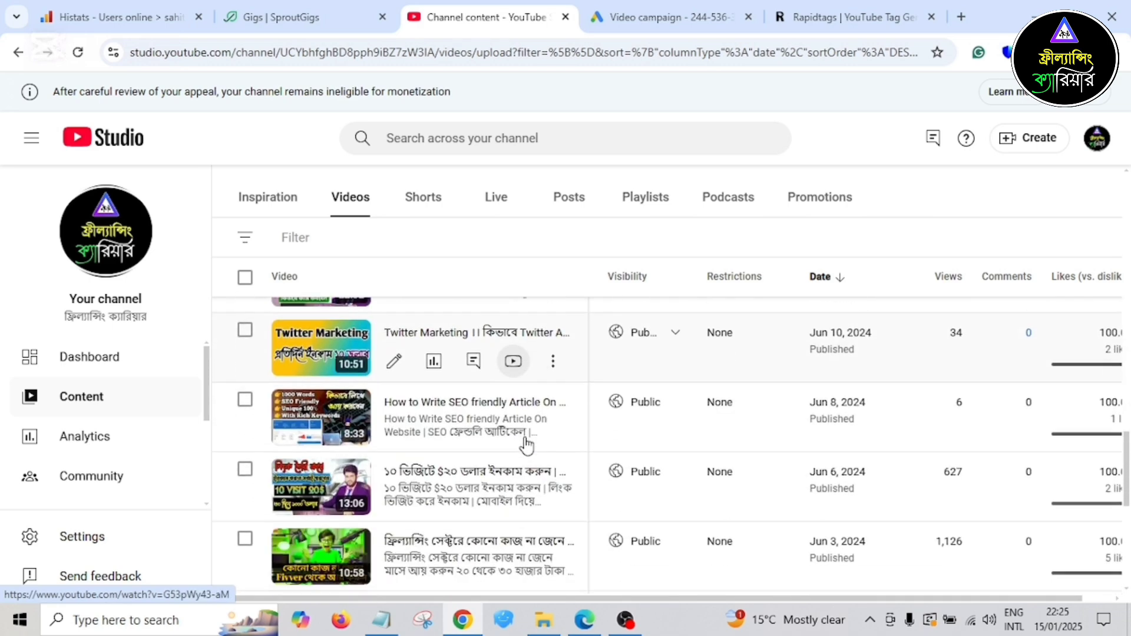
scroll(526, 446, down, 3)
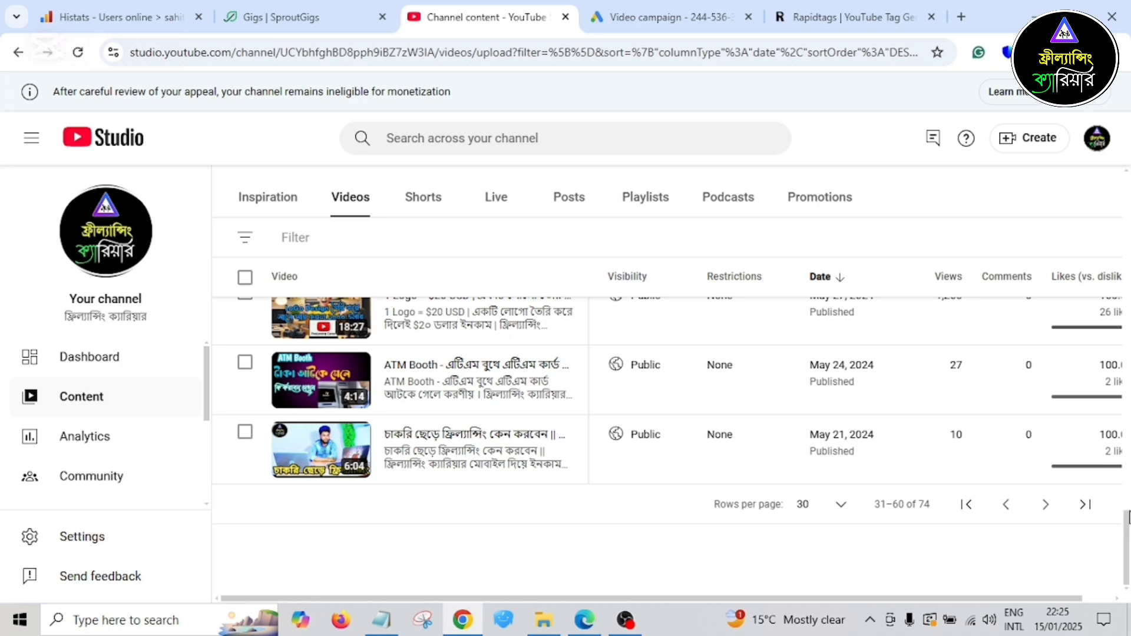
click(1046, 505)
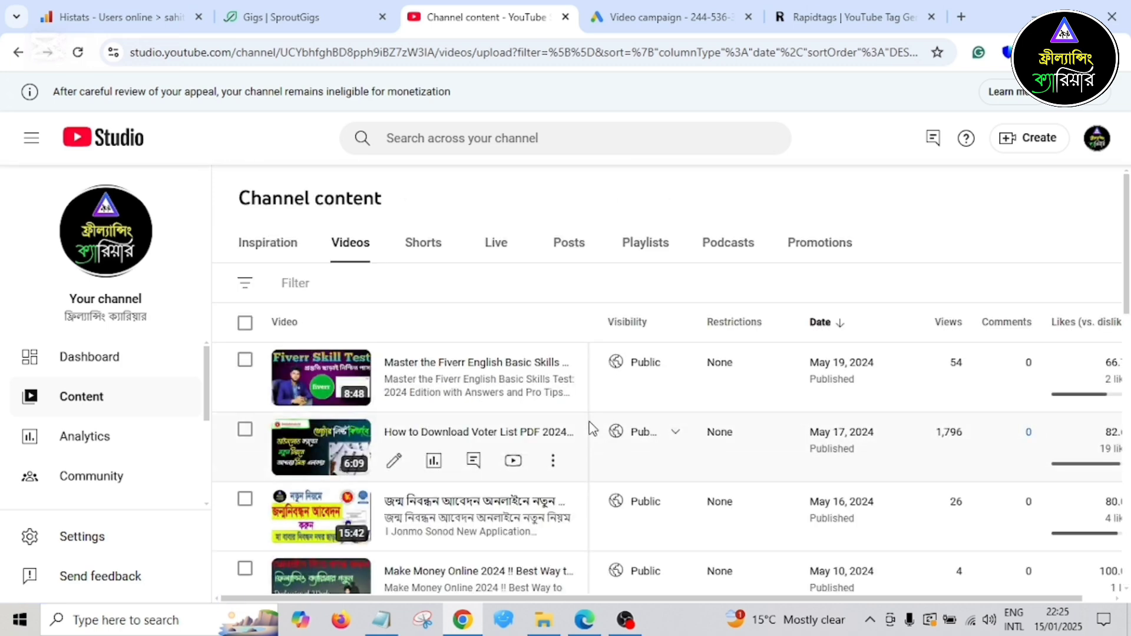
scroll(592, 428, down, 8)
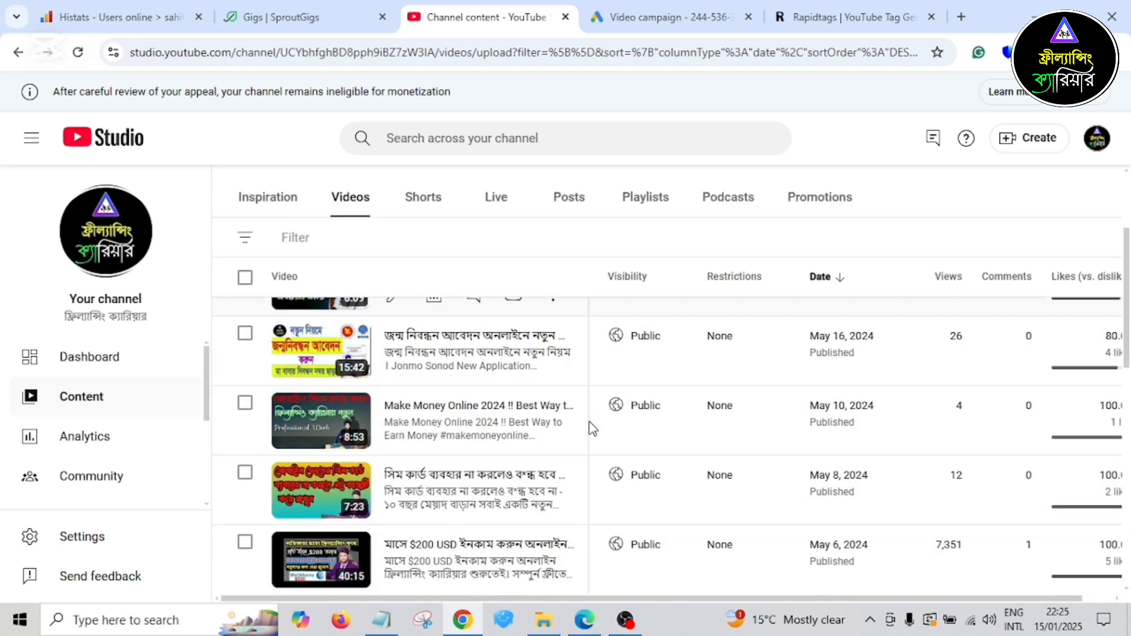
scroll(592, 429, down, 8)
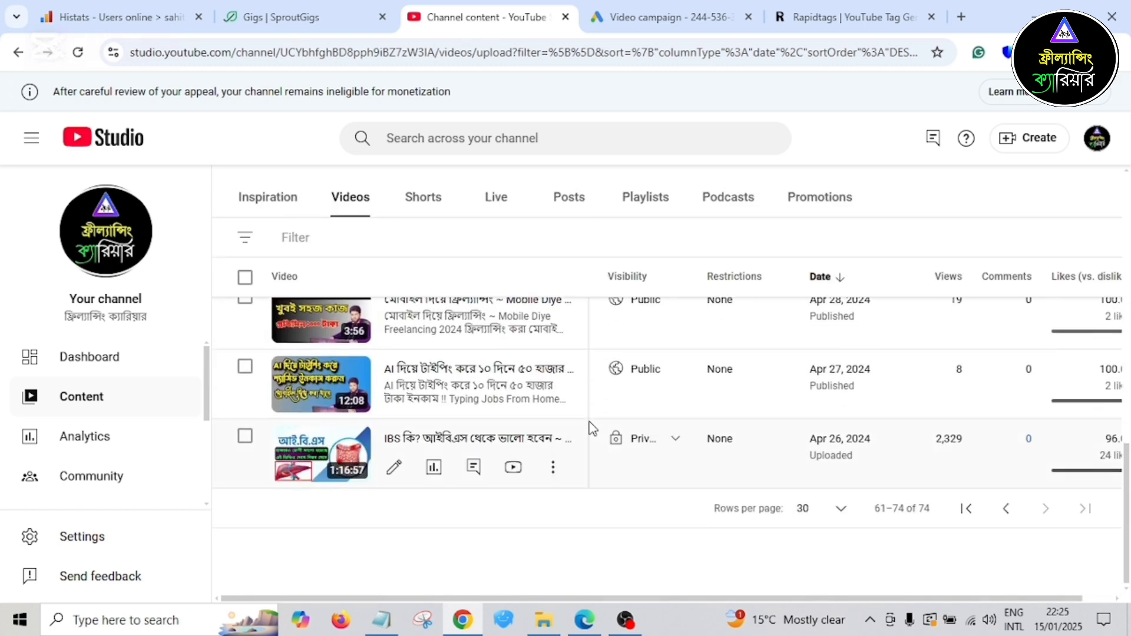
- Return to the newest videos, open "Freelancer Sylhet Division - Nepal - Bangladesh Friendship Awards 2023" for editing and copy its video link
click(1006, 509)
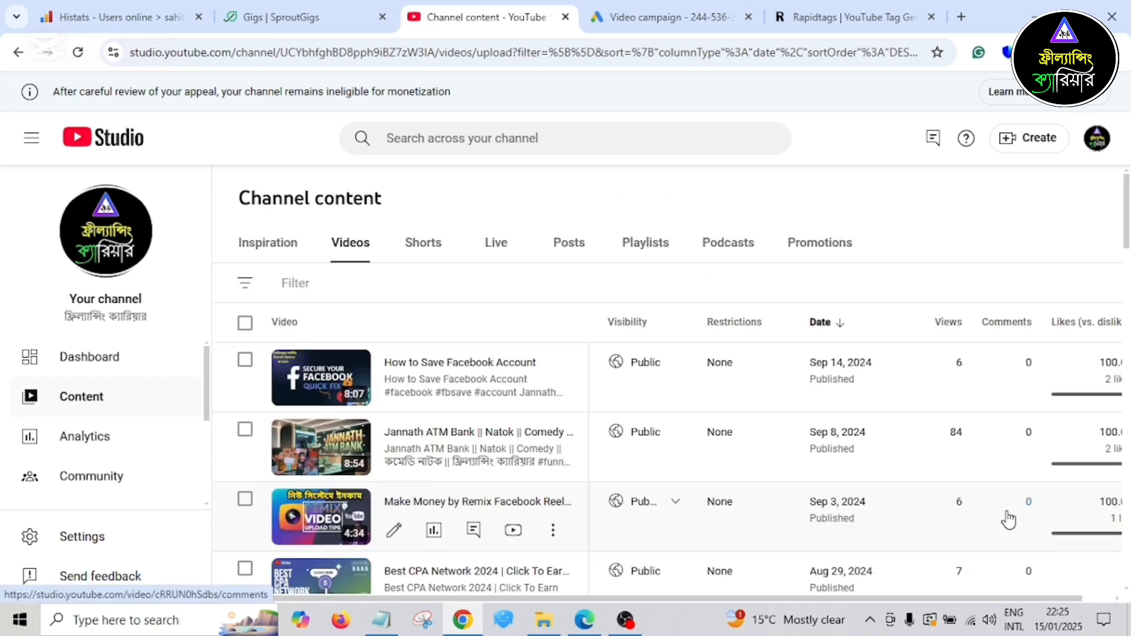
scroll(1005, 515, down, 10)
scroll(1024, 510, down, 10)
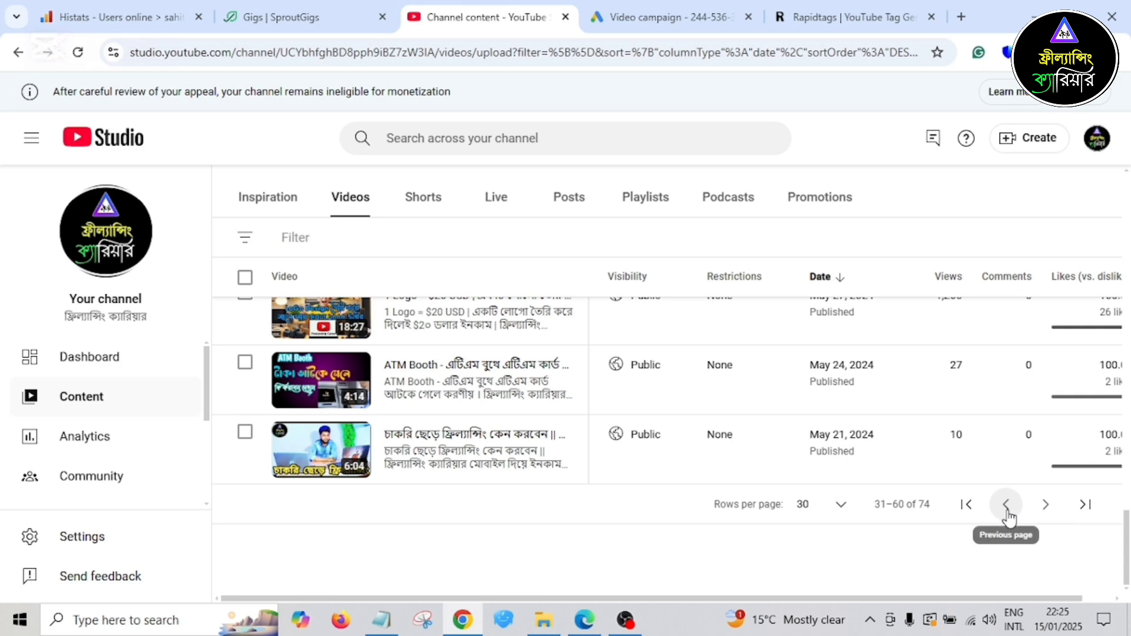
click(1015, 515)
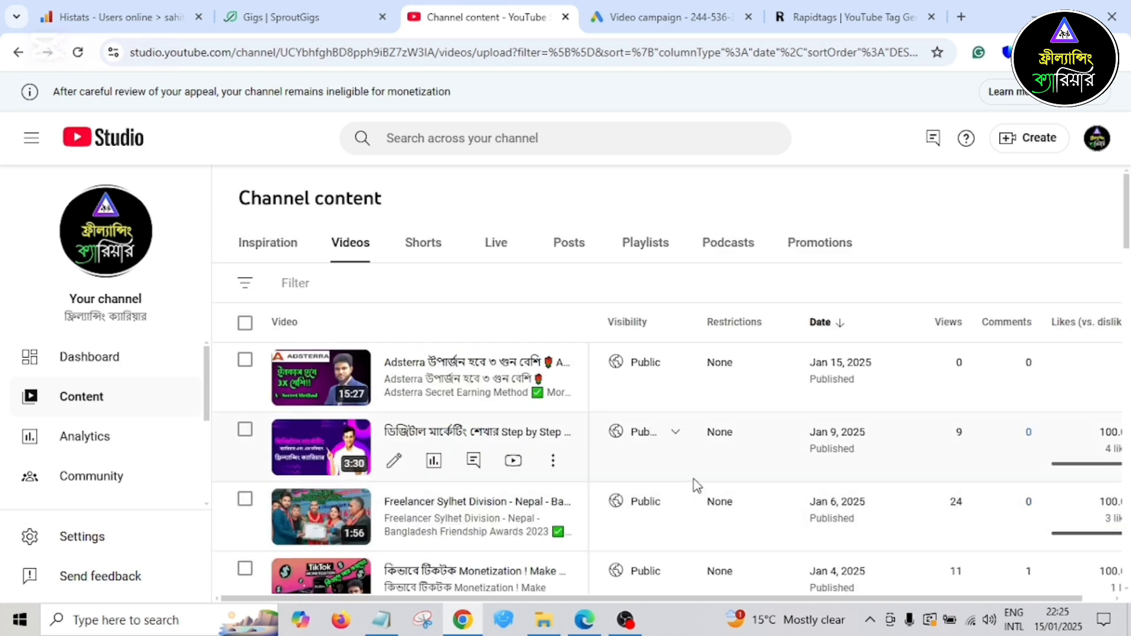
click(396, 537)
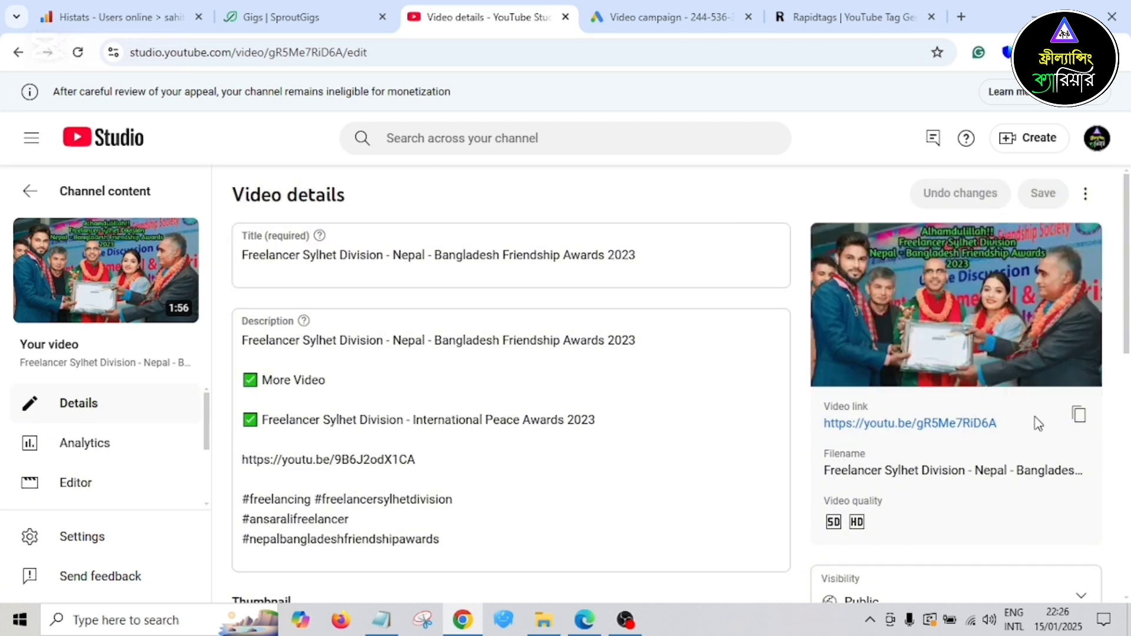
click(1079, 415)
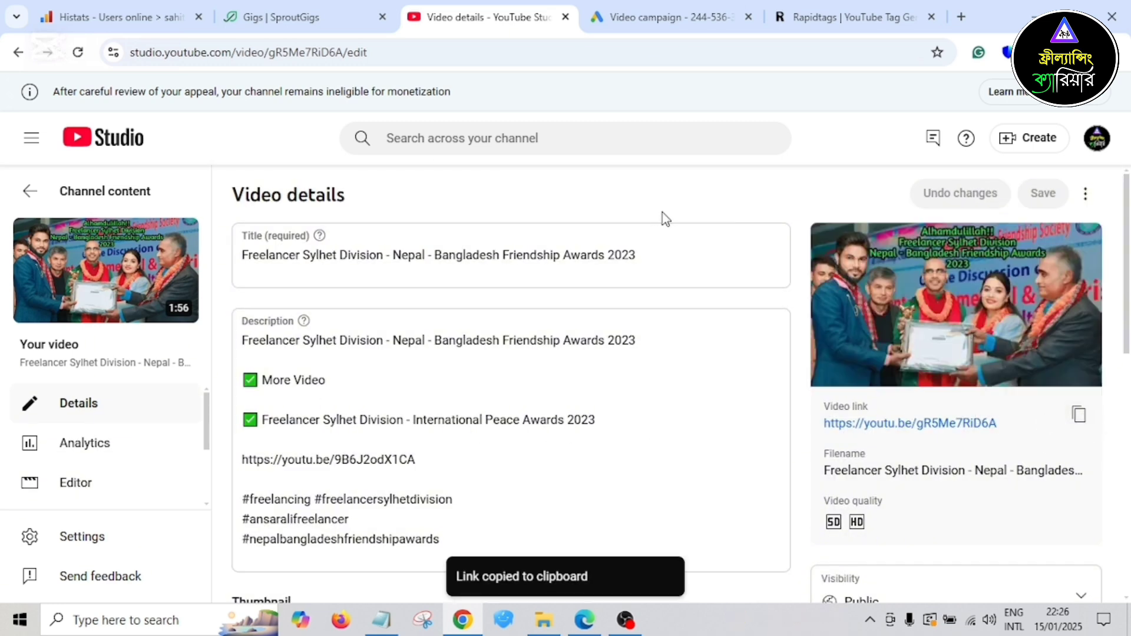
- Return to the Google Ads campaign, open its related videos for editing and remove the Google earnings and Jmary MW 16 microphone videos
click(648, 17)
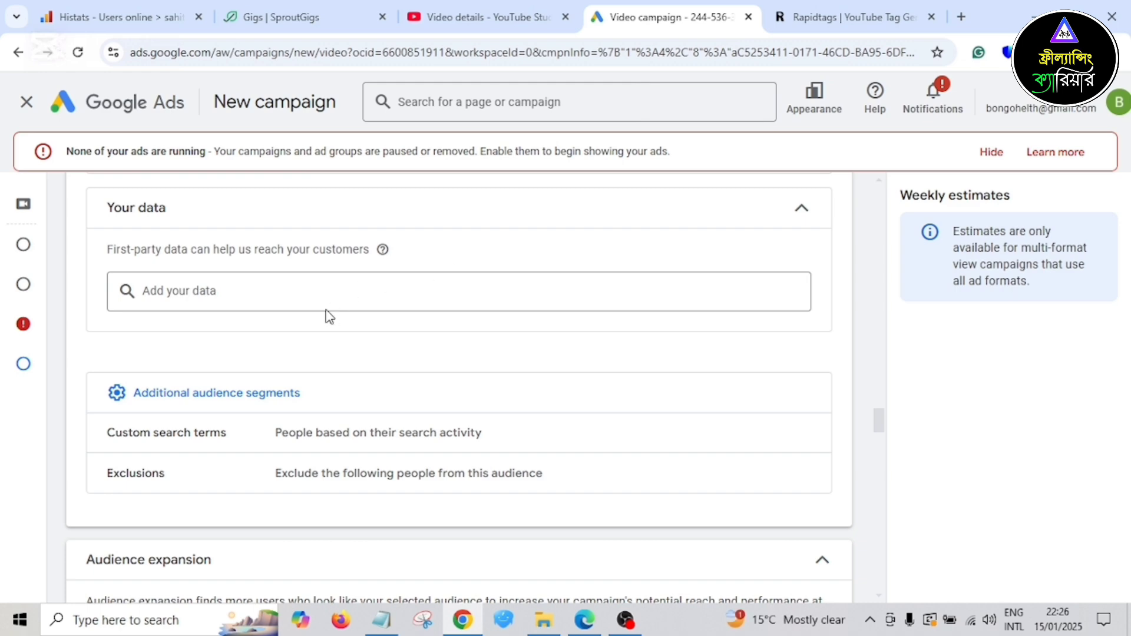
scroll(330, 313, up, 5)
scroll(333, 303, up, 20)
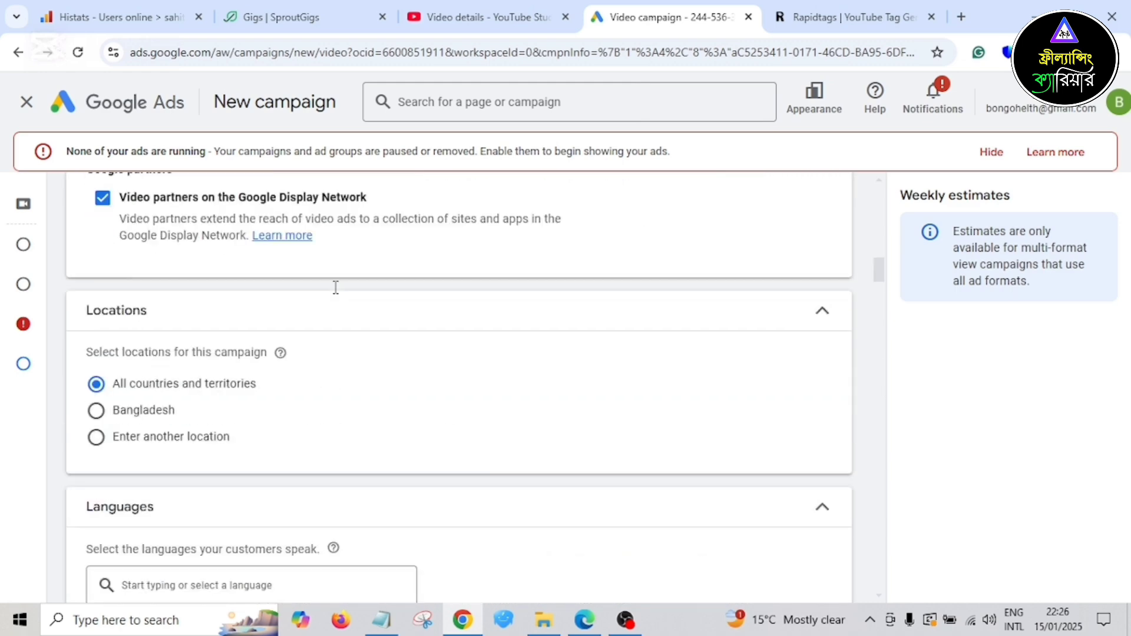
scroll(337, 293, up, 10)
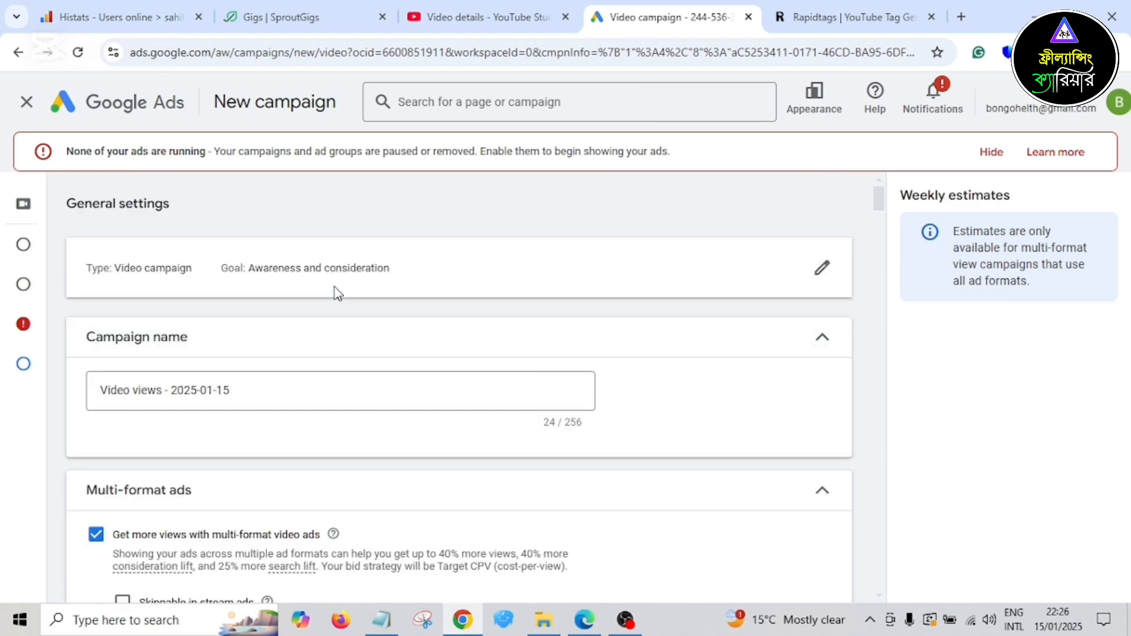
scroll(338, 293, down, 15)
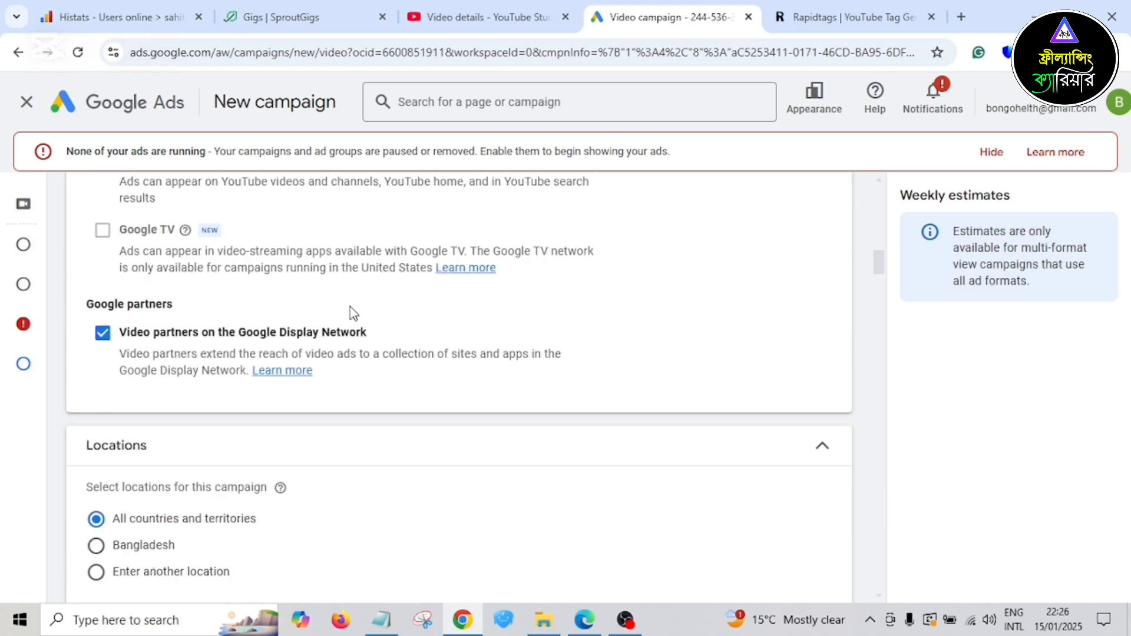
scroll(349, 312, down, 10)
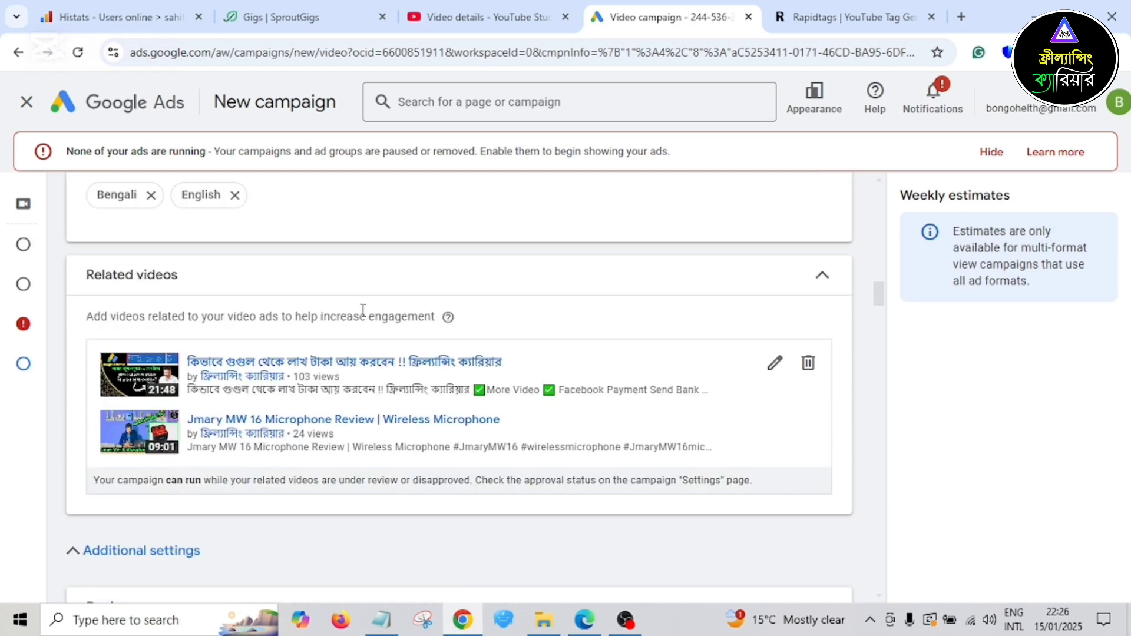
click(554, 377)
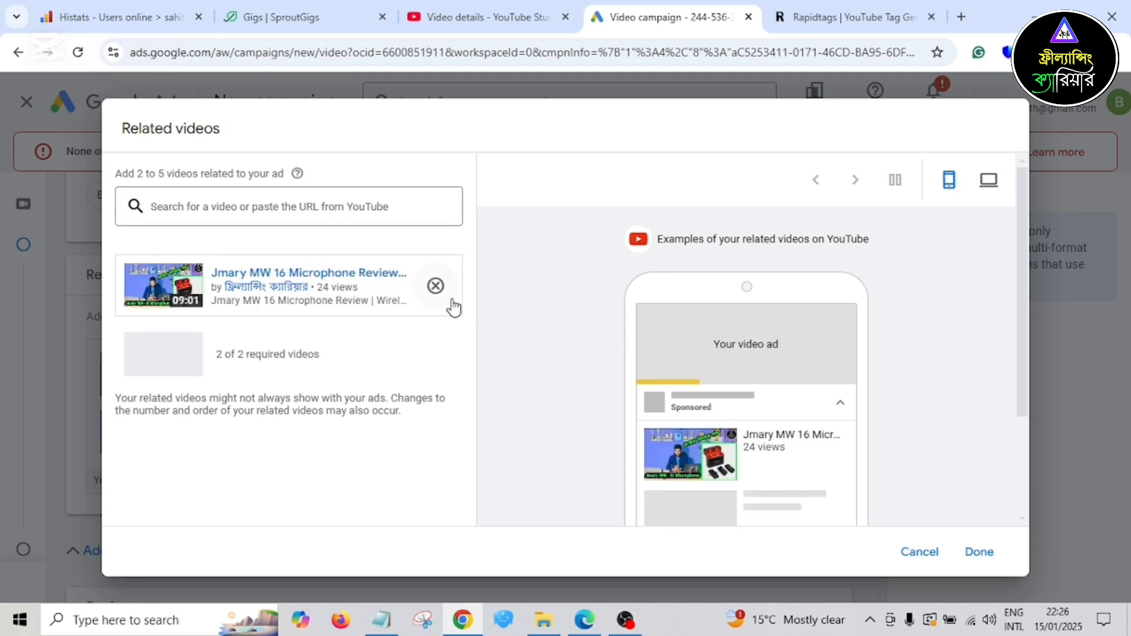
click(436, 286)
click(273, 206)
right_click(275, 207)
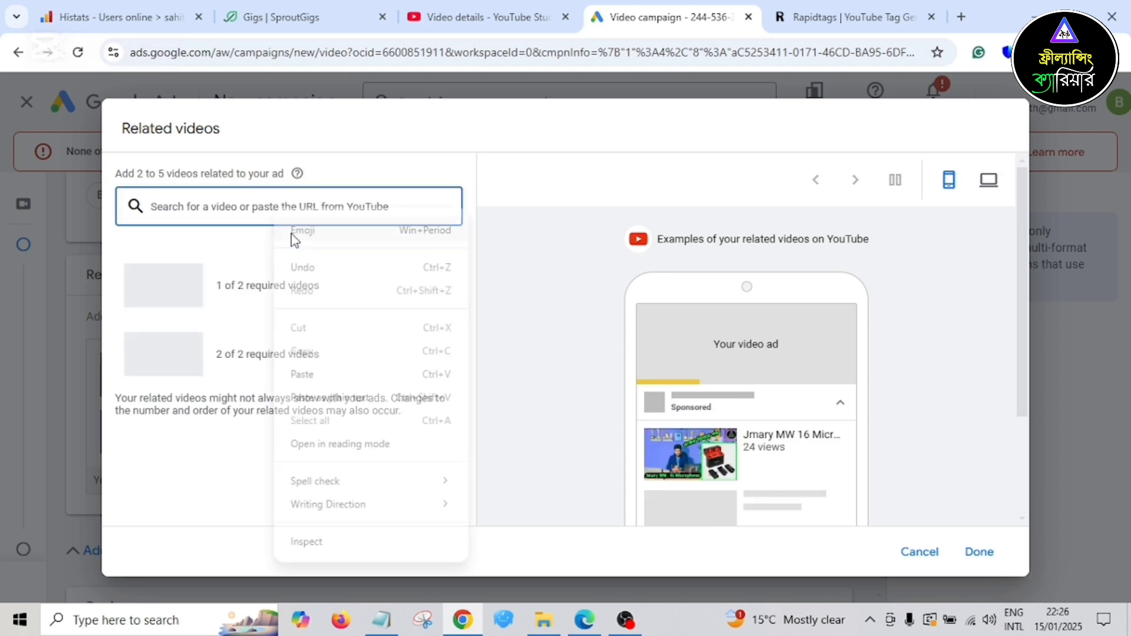
click(345, 377)
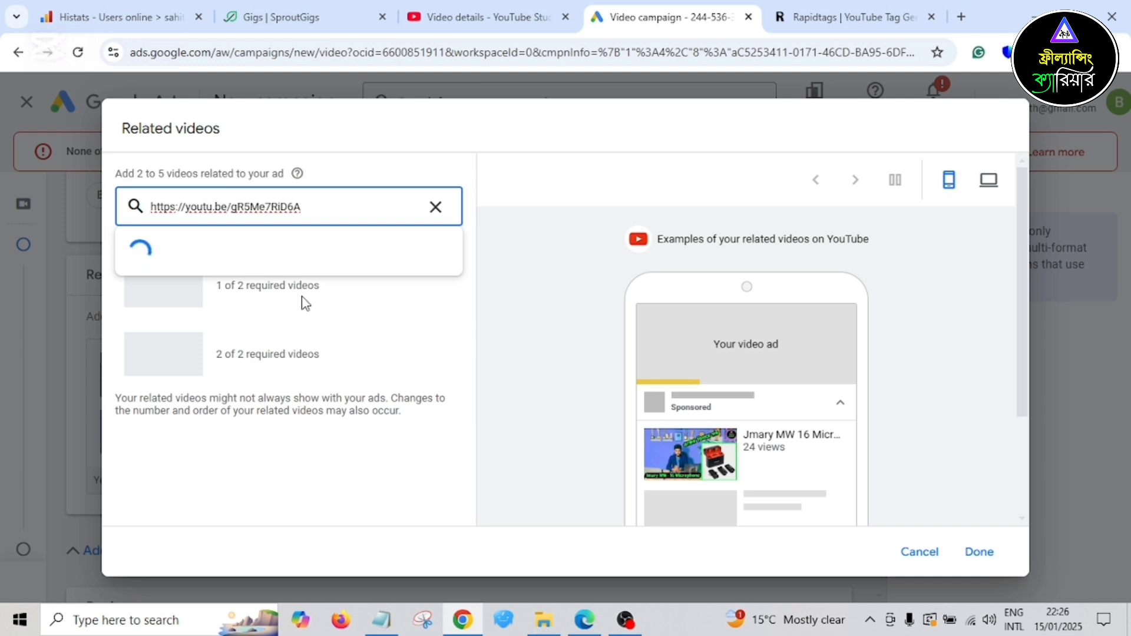
right_click(254, 207)
click(287, 378)
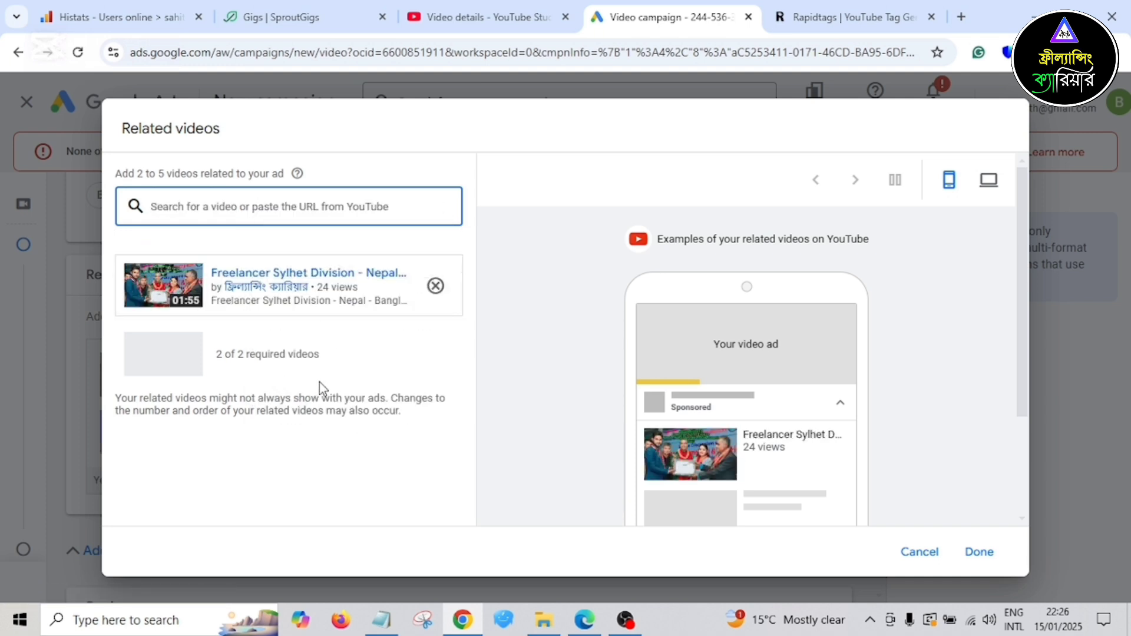
click(313, 352)
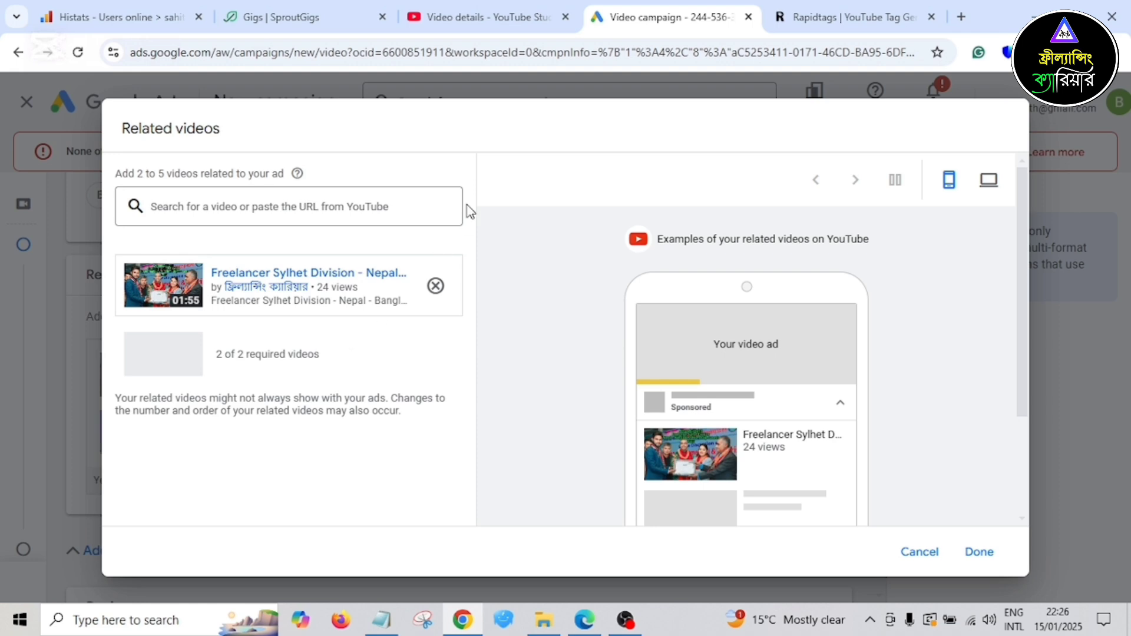
- Switch to YouTube Studio, open the "Facebook Payment Send Bank 25$" video from the channel content for editing and copy its video link
click(488, 16)
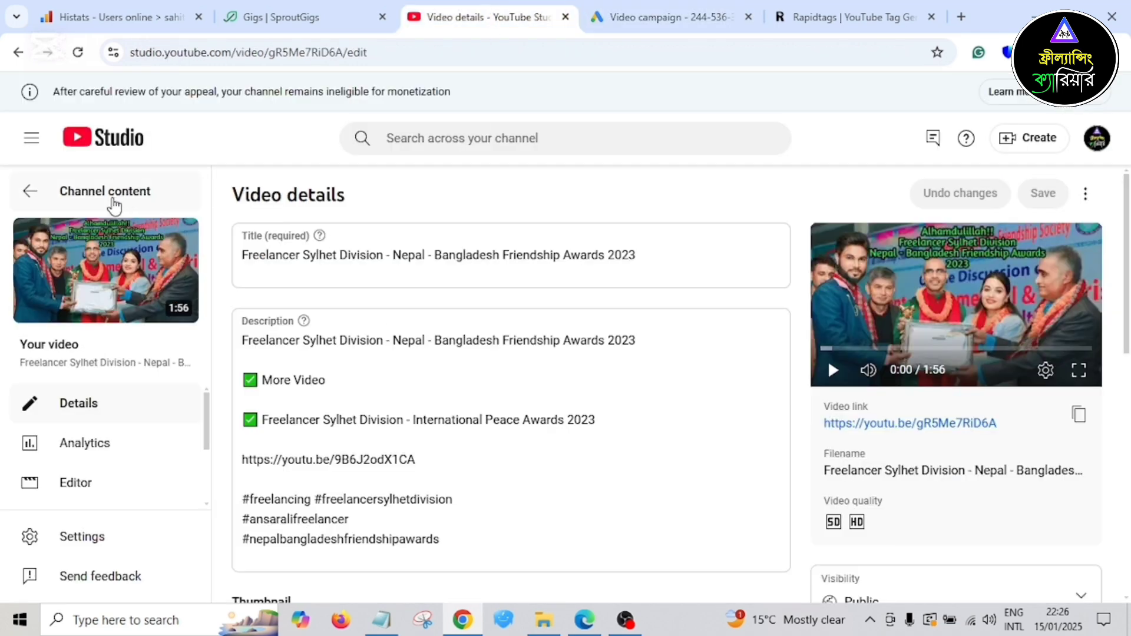
click(29, 195)
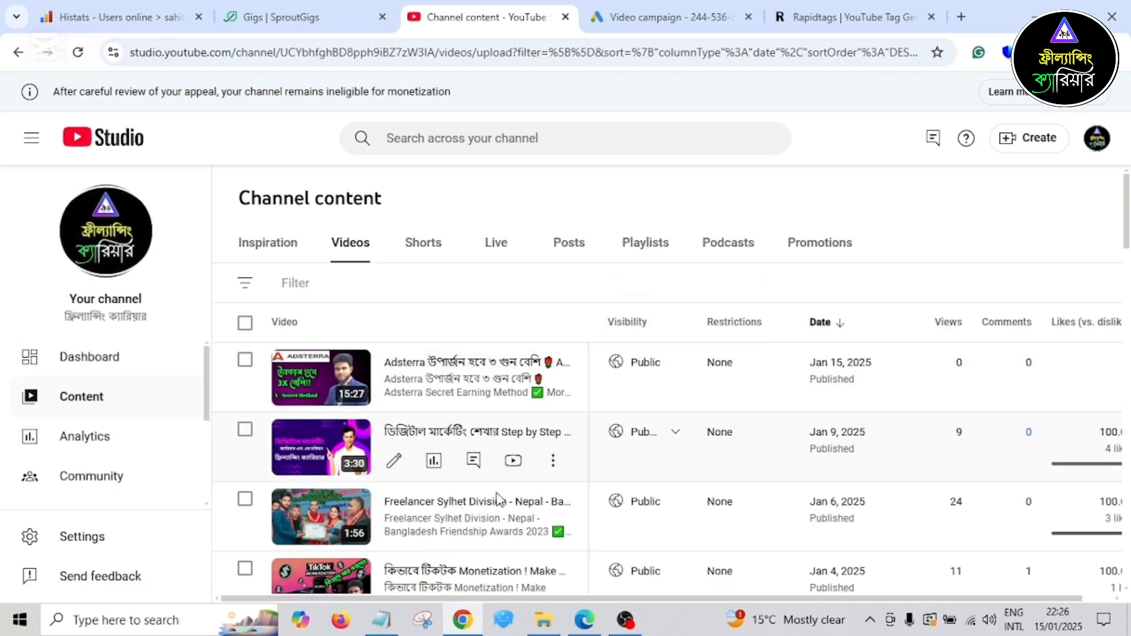
scroll(500, 503, down, 1)
scroll(430, 454, down, 3)
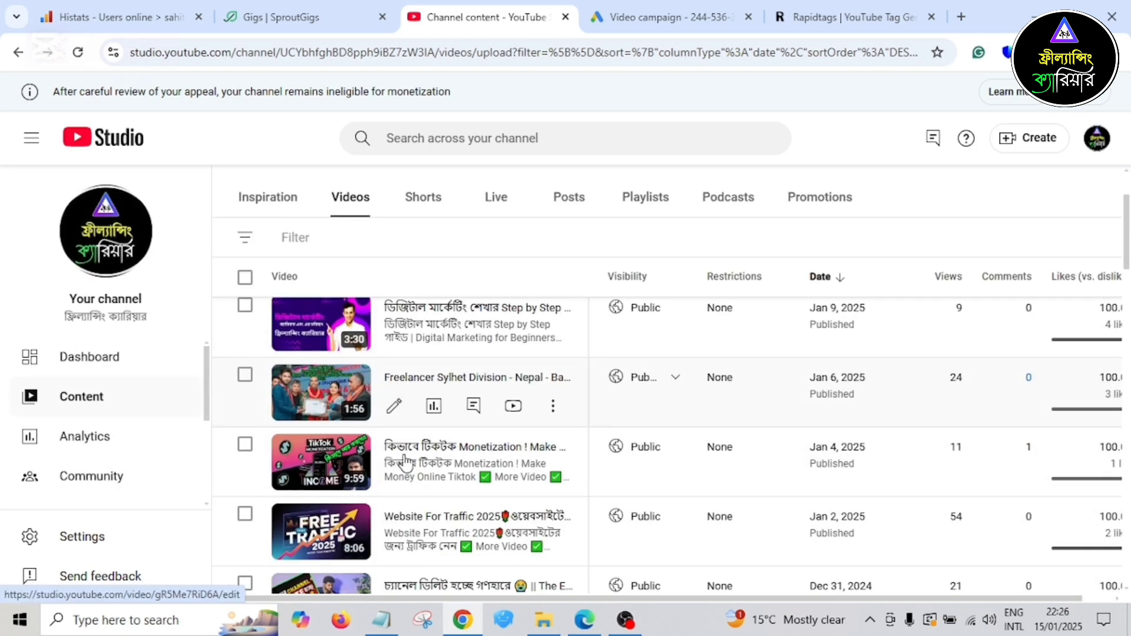
scroll(414, 465, down, 6)
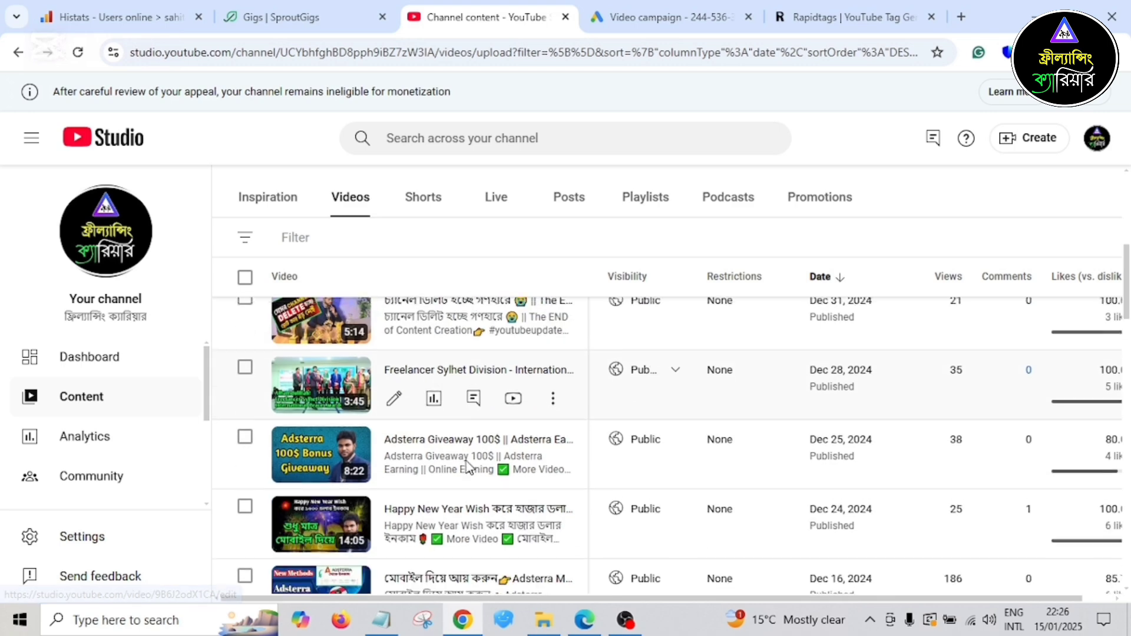
scroll(469, 470, down, 5)
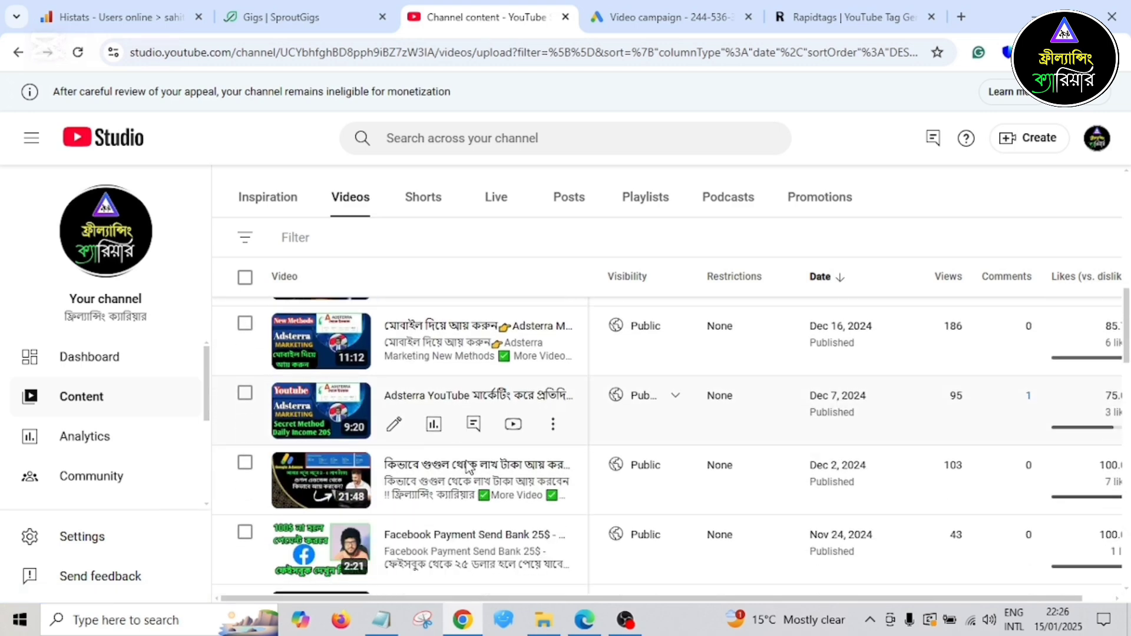
scroll(471, 469, up, 1)
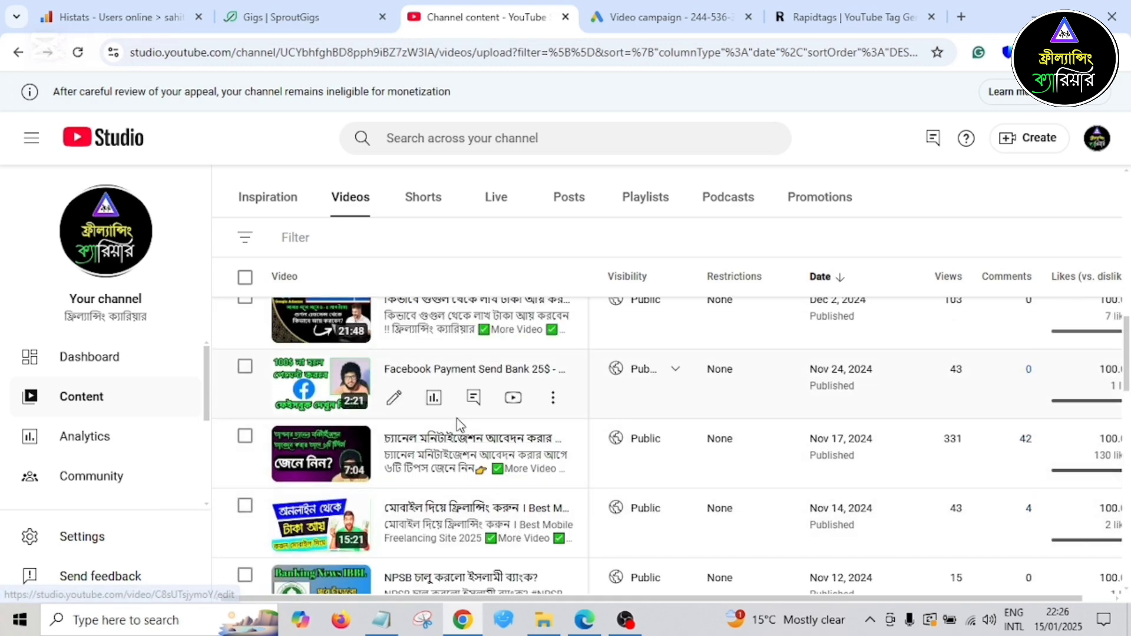
click(393, 397)
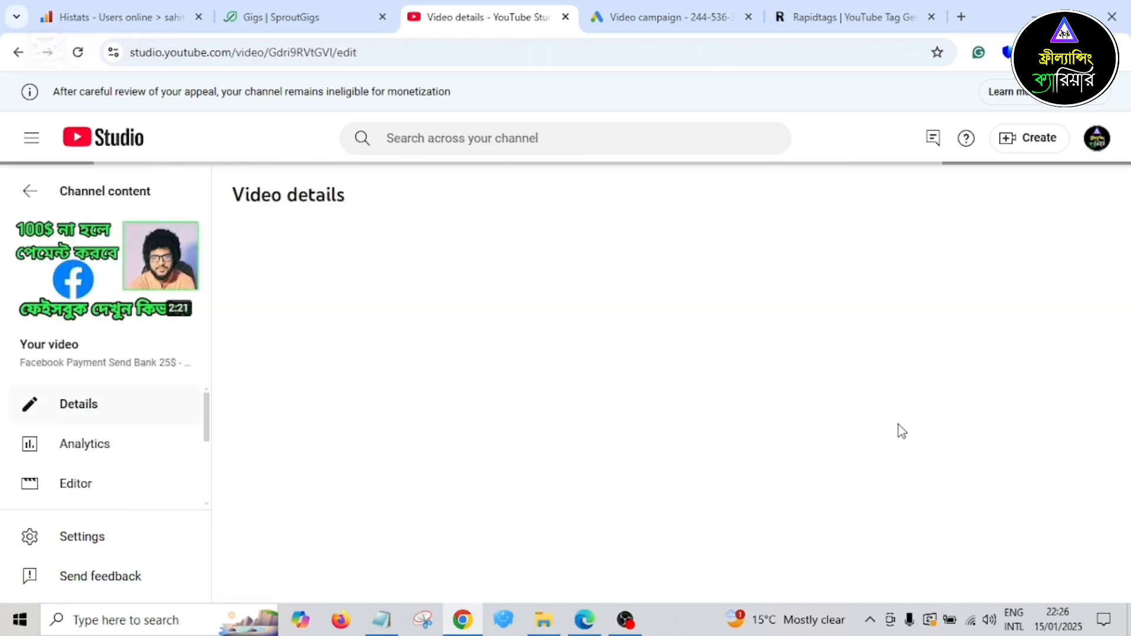
click(1081, 419)
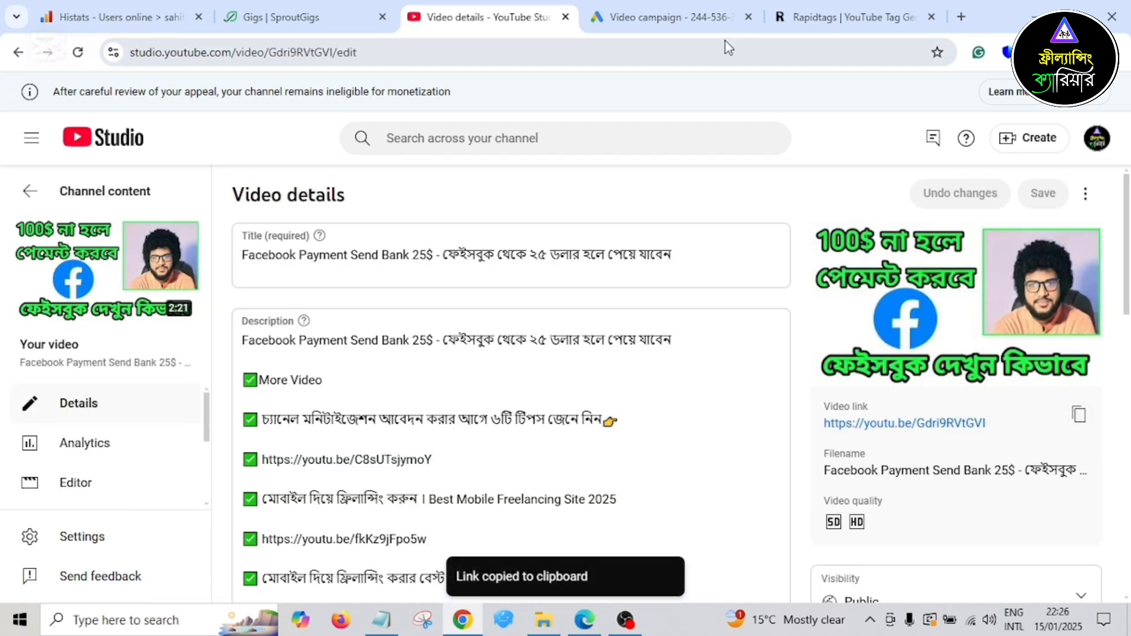
- Return to the Google Ads campaign, add the Facebook Payment video to the related videos using the copied link and save the selection
click(672, 17)
right_click(280, 210)
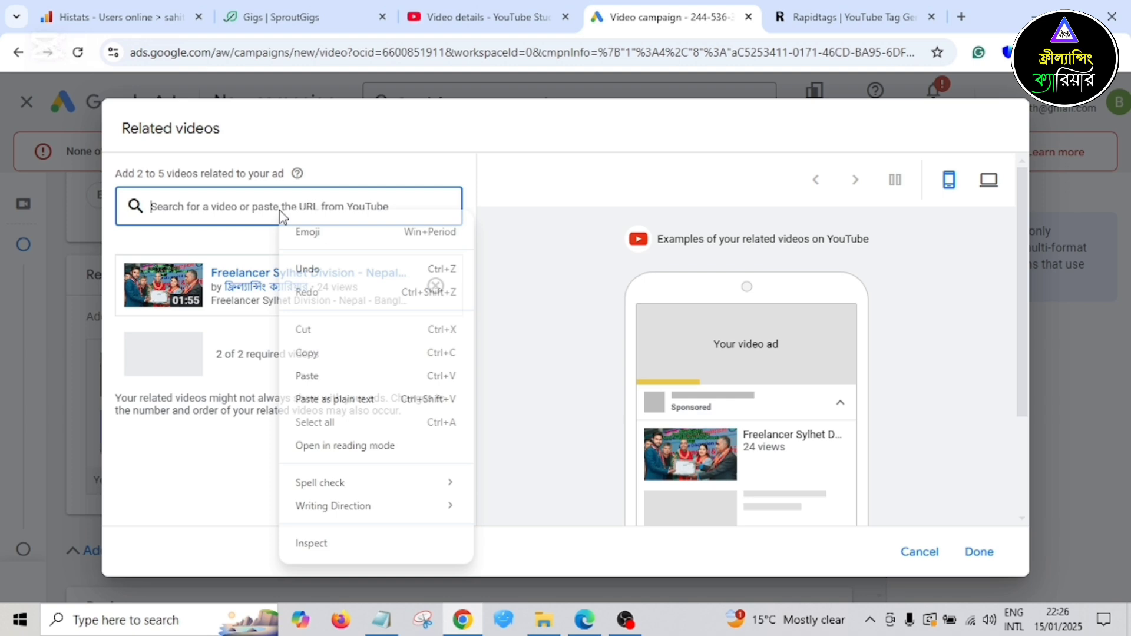
click(342, 386)
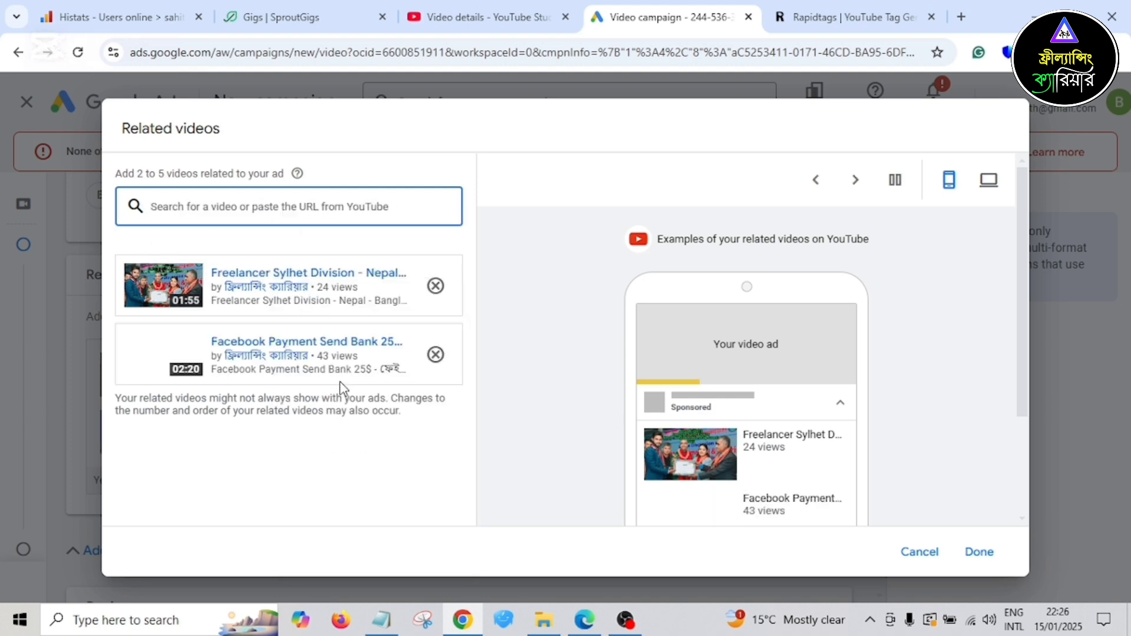
click(980, 554)
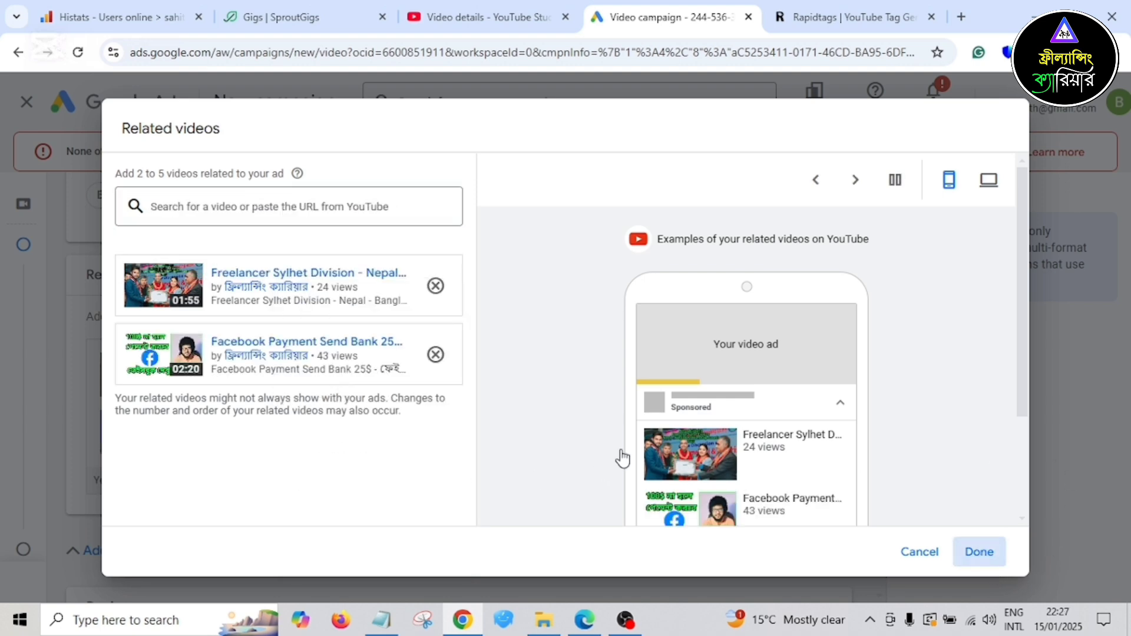
- Locate the ad's final URL, return to YouTube Studio and copy the link of "Freelancer Sylhet Division - Nepal - Bangladesh Friendship Awards 2023"
scroll(346, 335, down, 4)
scroll(354, 329, down, 20)
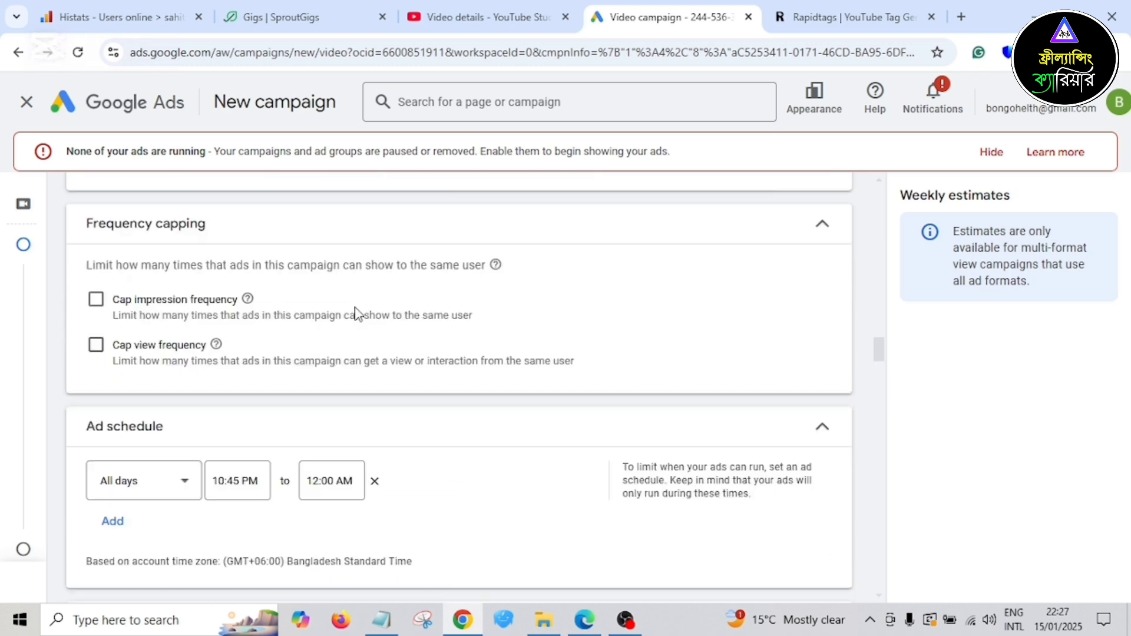
scroll(347, 342, down, 20)
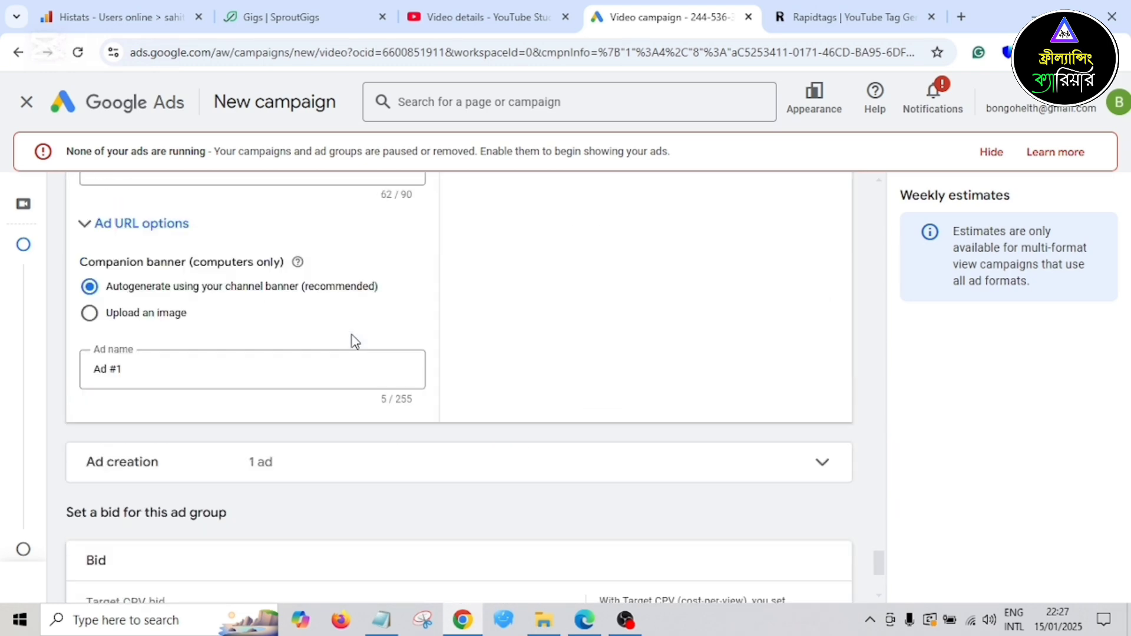
scroll(351, 339, up, 8)
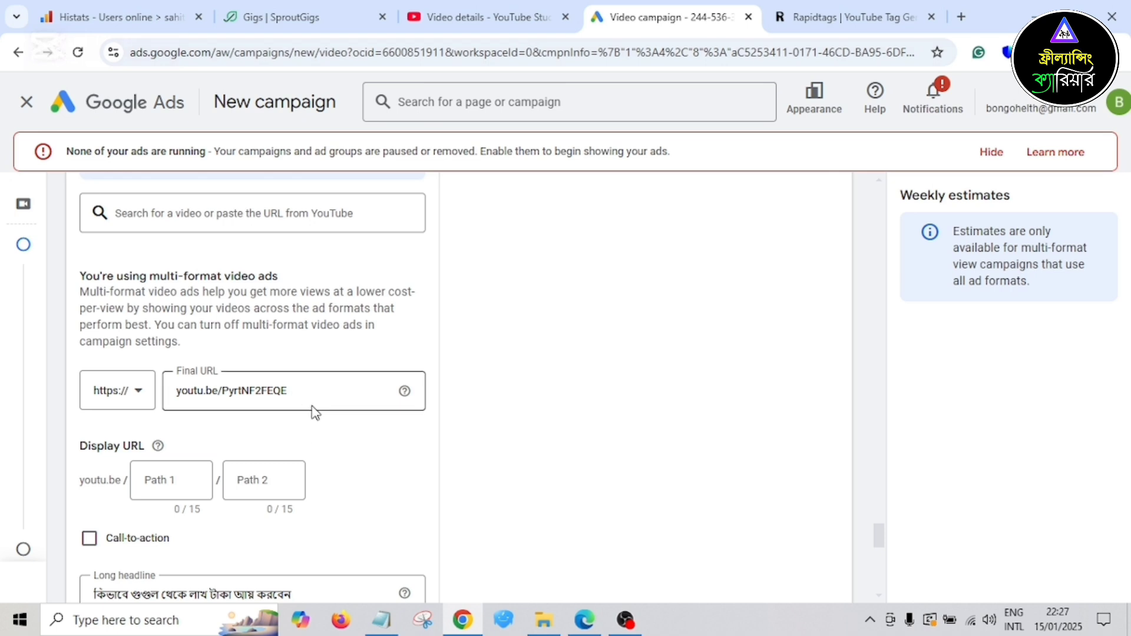
drag(317, 390, 187, 391)
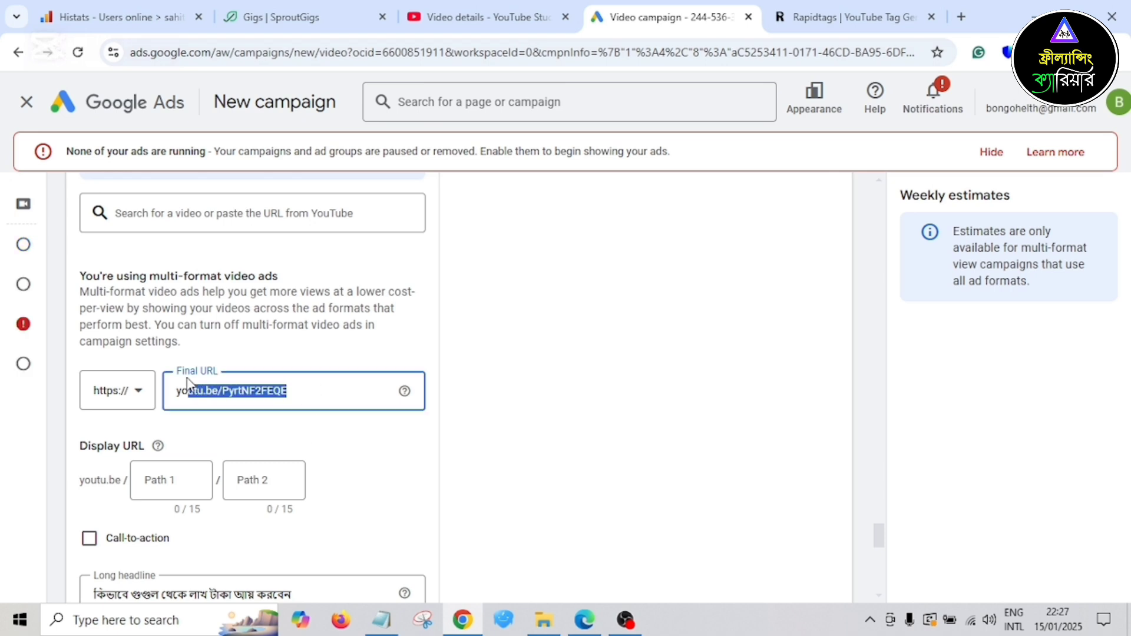
click(481, 17)
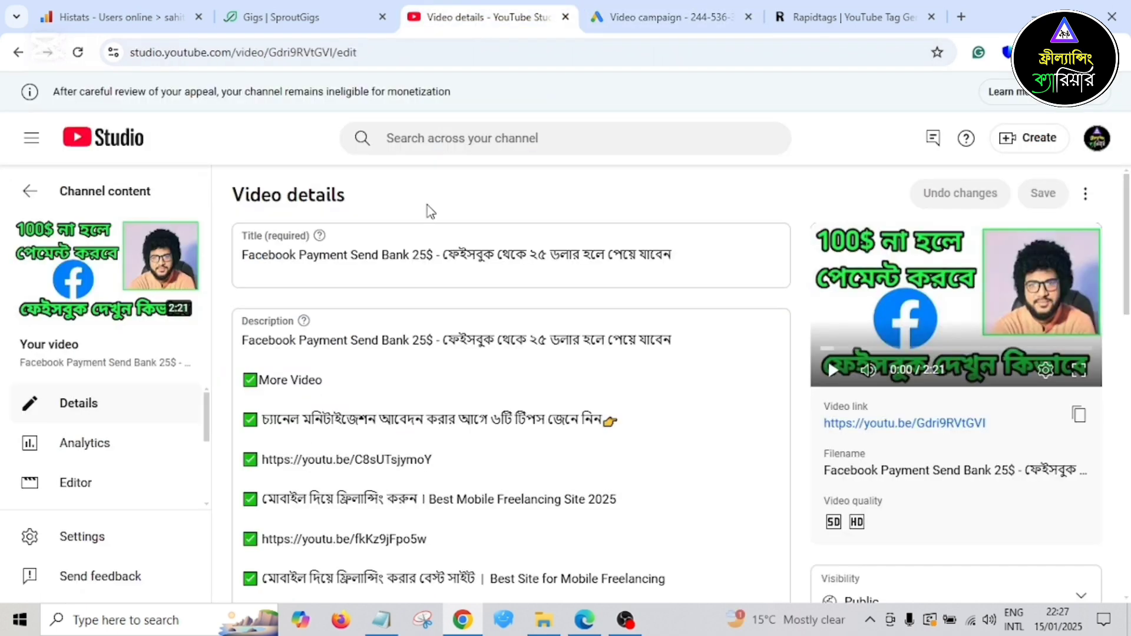
click(47, 193)
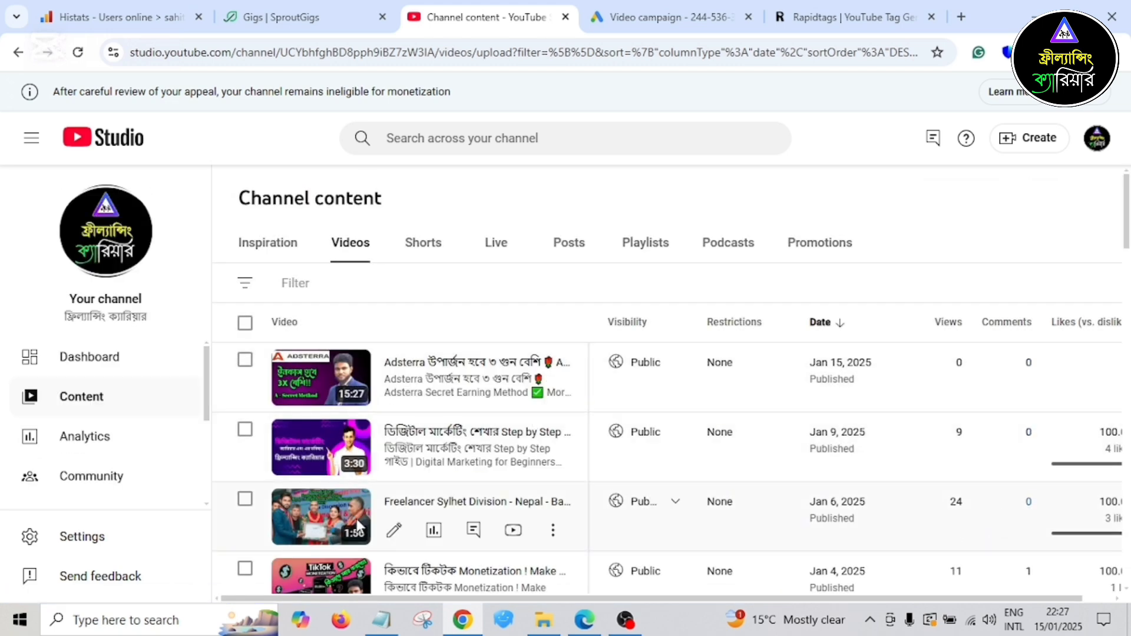
click(395, 532)
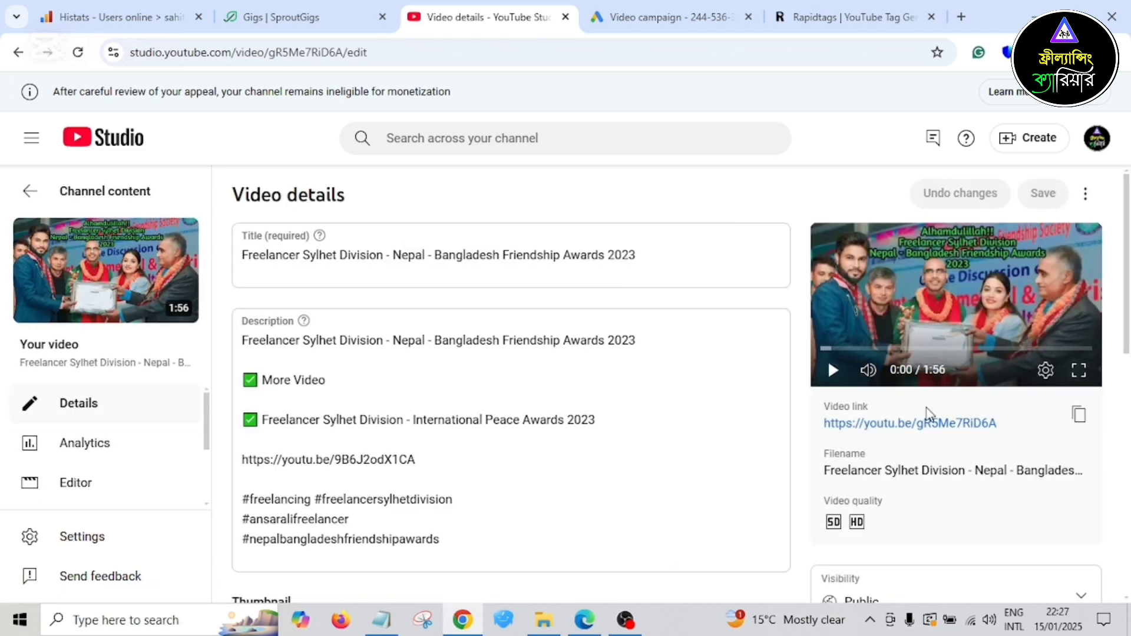
click(1077, 416)
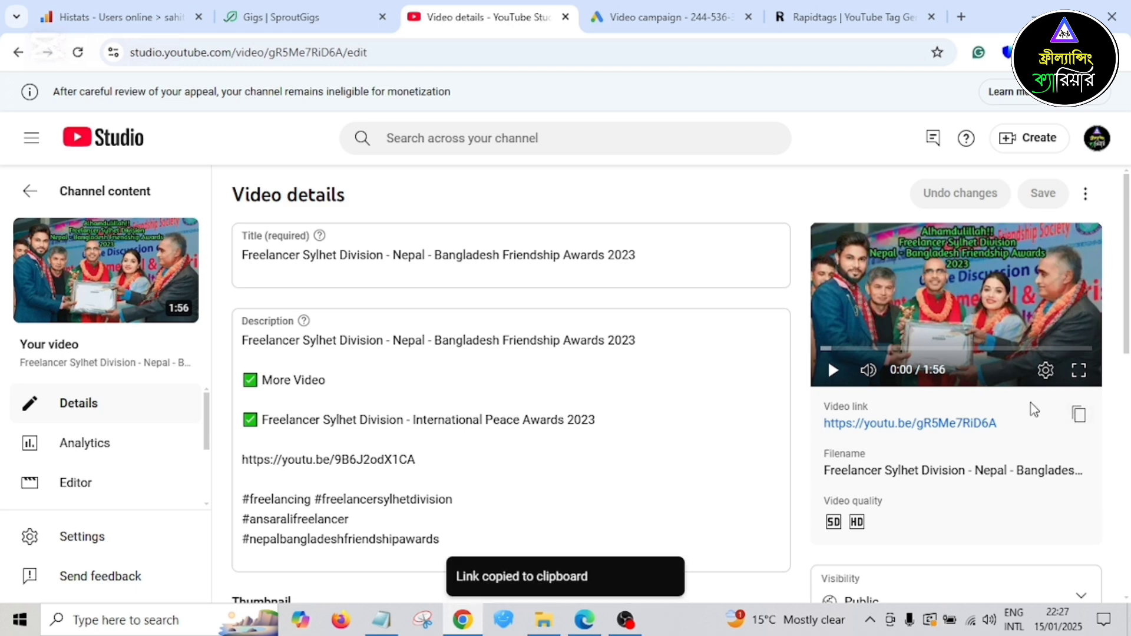
- Return to the Google Ads campaign and replace the ad's final URL with youtu.be/gR5Me7RiD6A
click(643, 7)
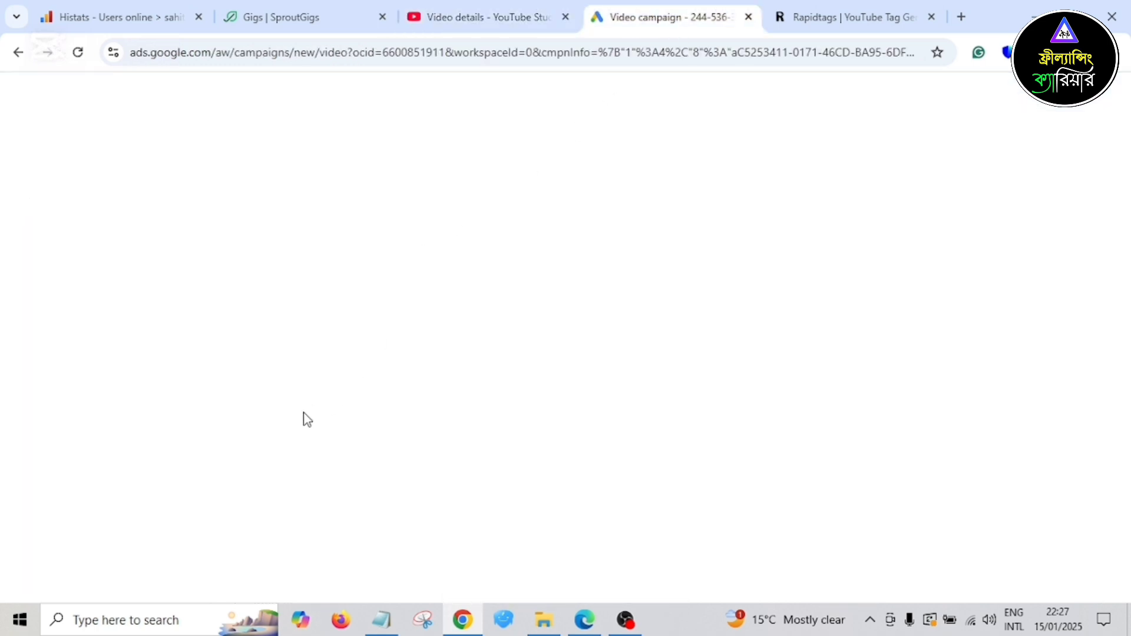
drag(321, 385, 143, 395)
key(ctrl+v)
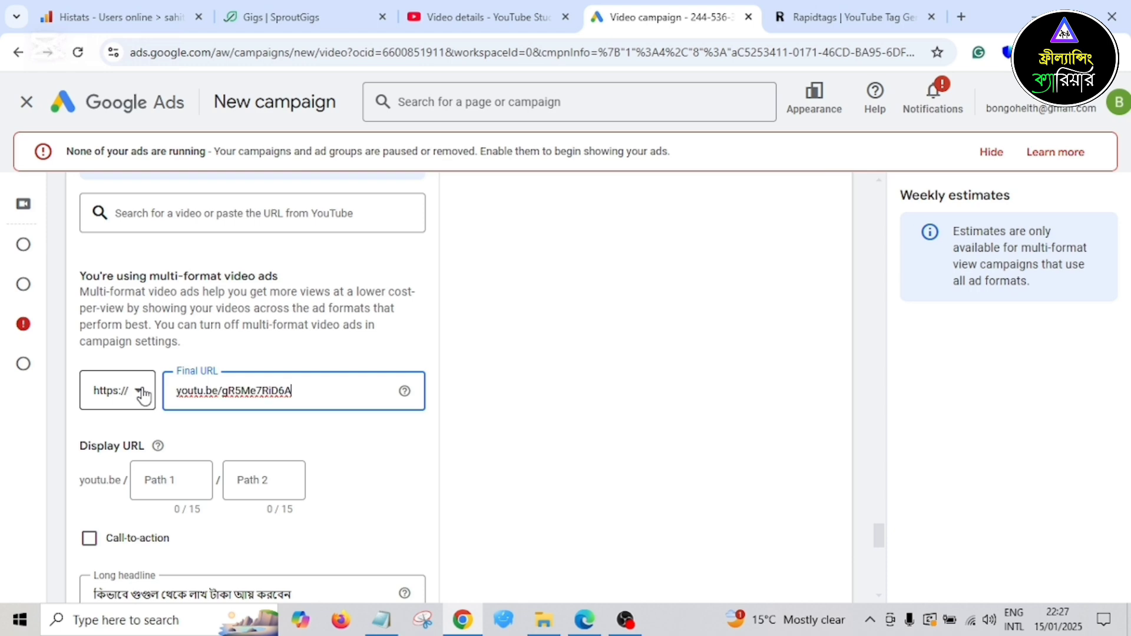
click(357, 439)
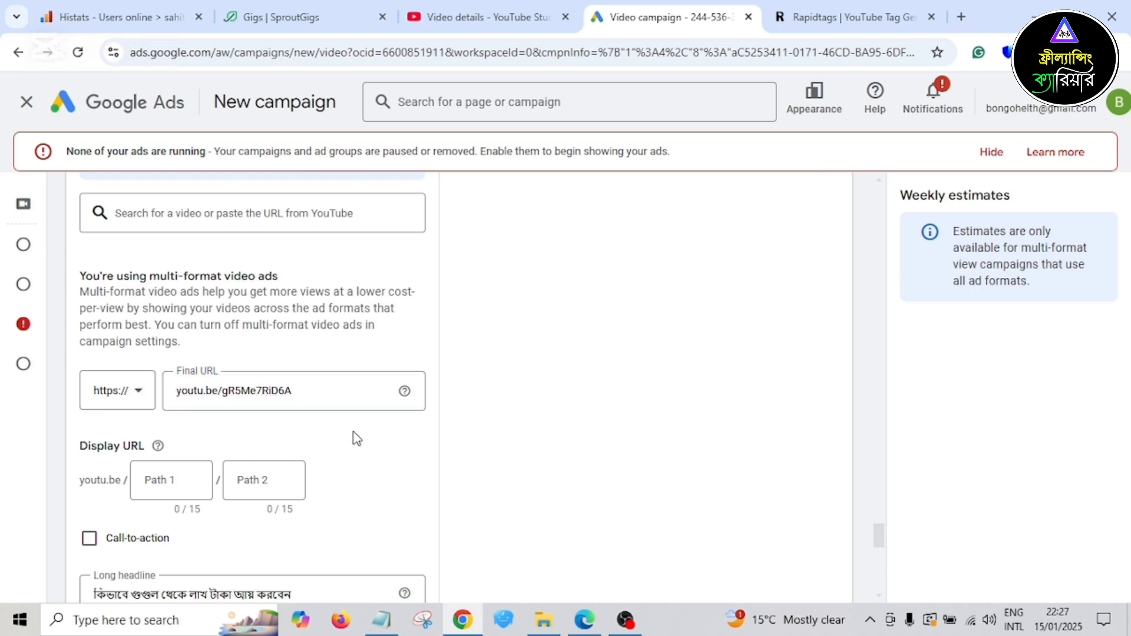
- Check the ad's video and policy details, then try to create the campaign with the new final URL
scroll(358, 435, down, 3)
scroll(362, 430, up, 10)
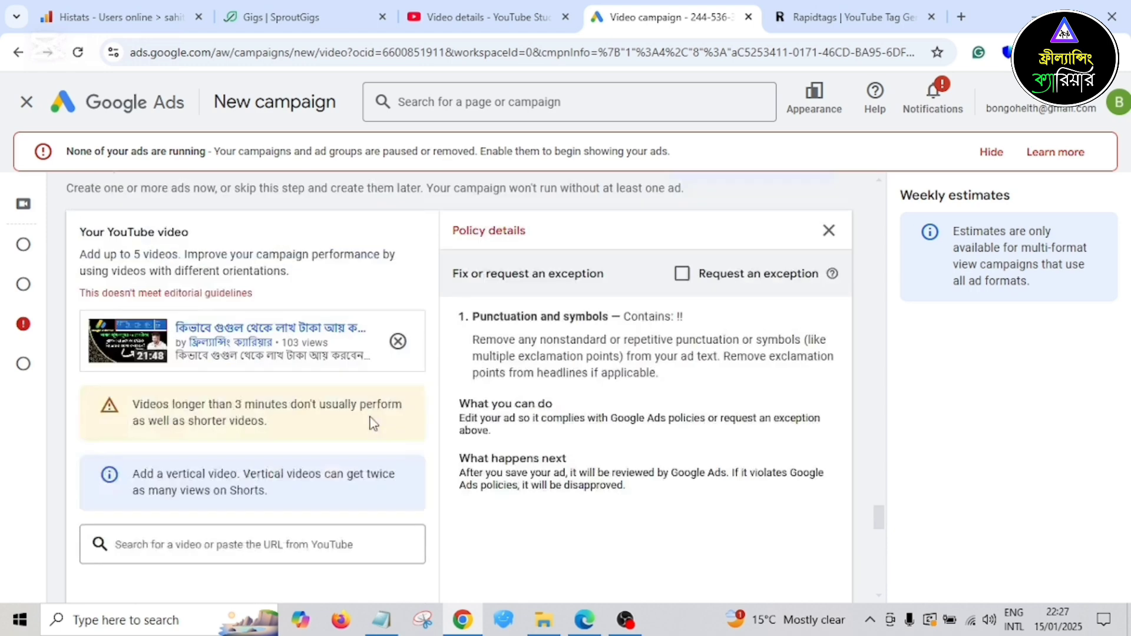
scroll(371, 424, down, 5)
scroll(372, 423, down, 15)
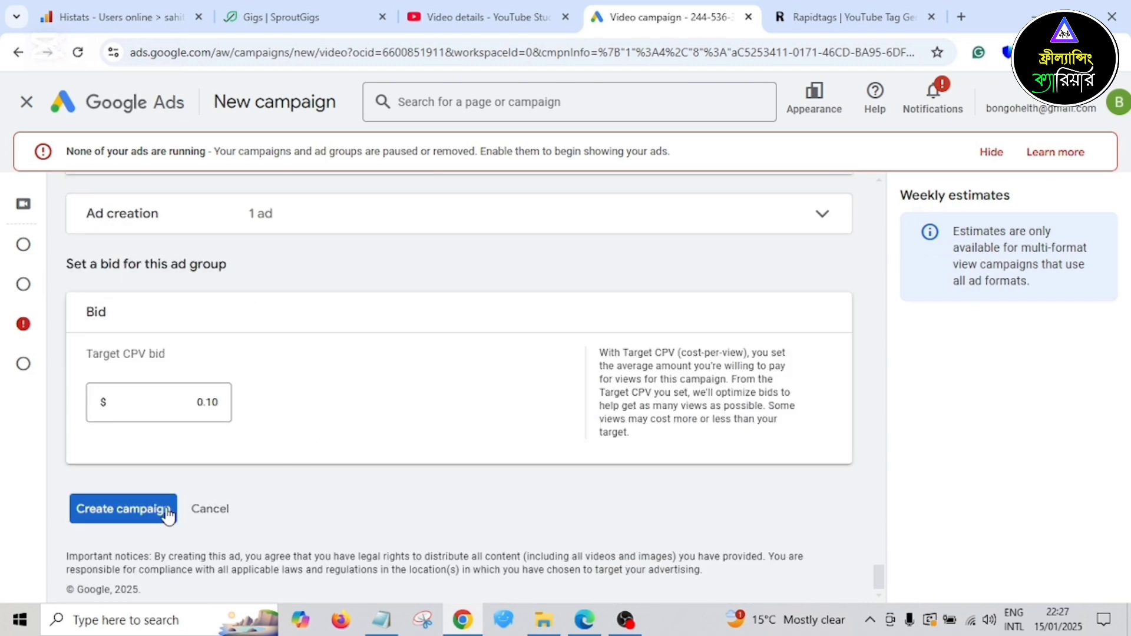
click(167, 515)
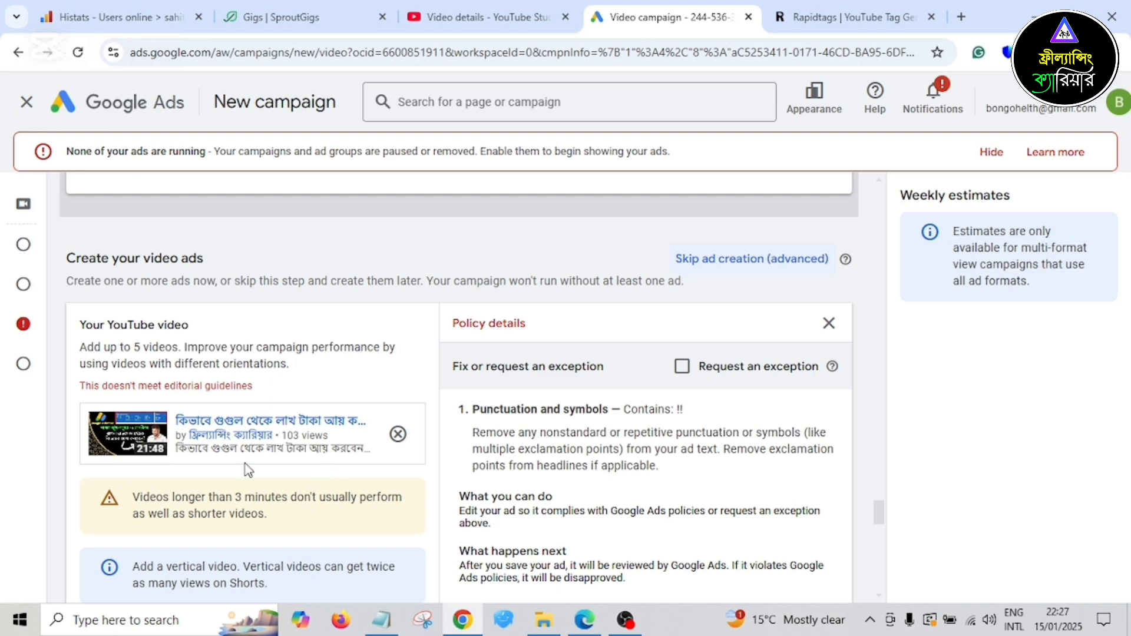
- Replace the ad's main YouTube video with the Freelancer Sylhet Division video using the copied link
click(398, 434)
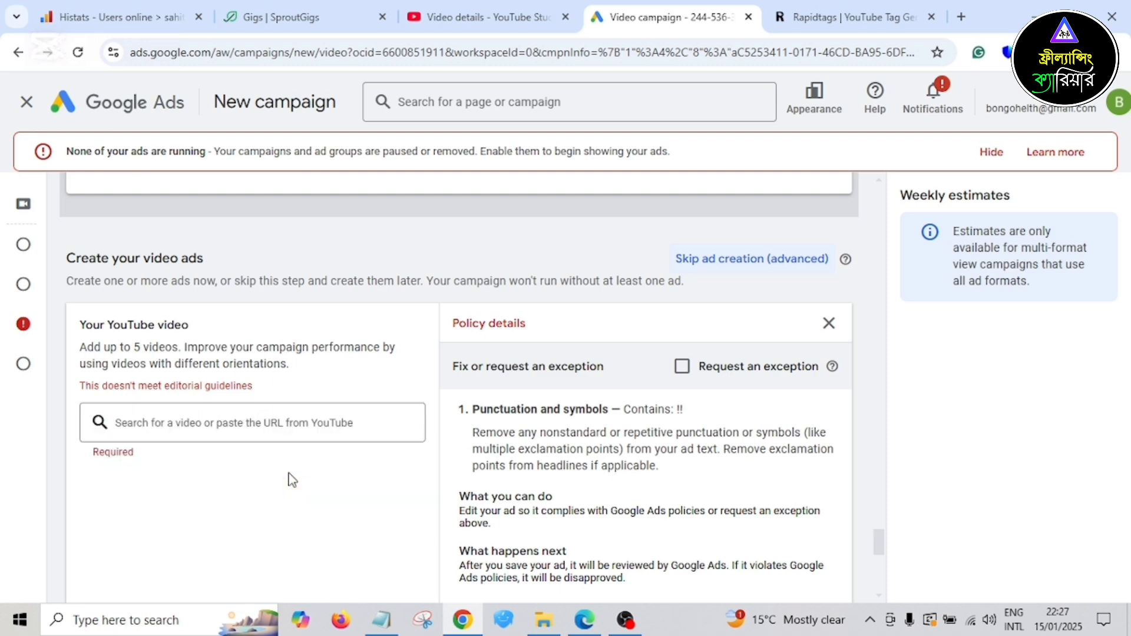
click(227, 425)
right_click(230, 424)
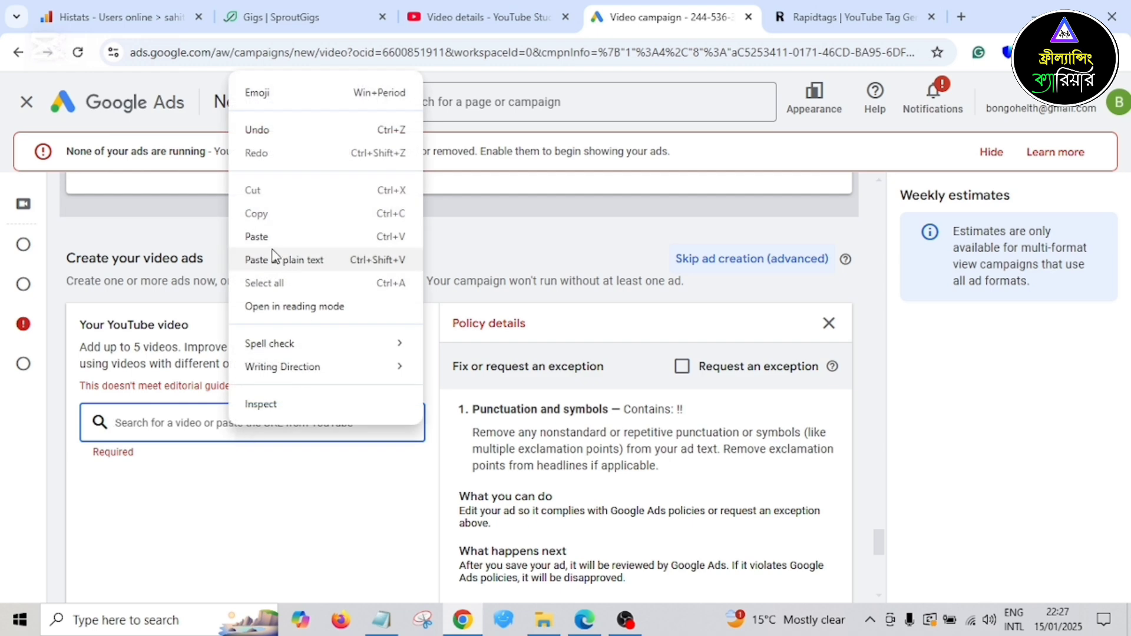
click(261, 239)
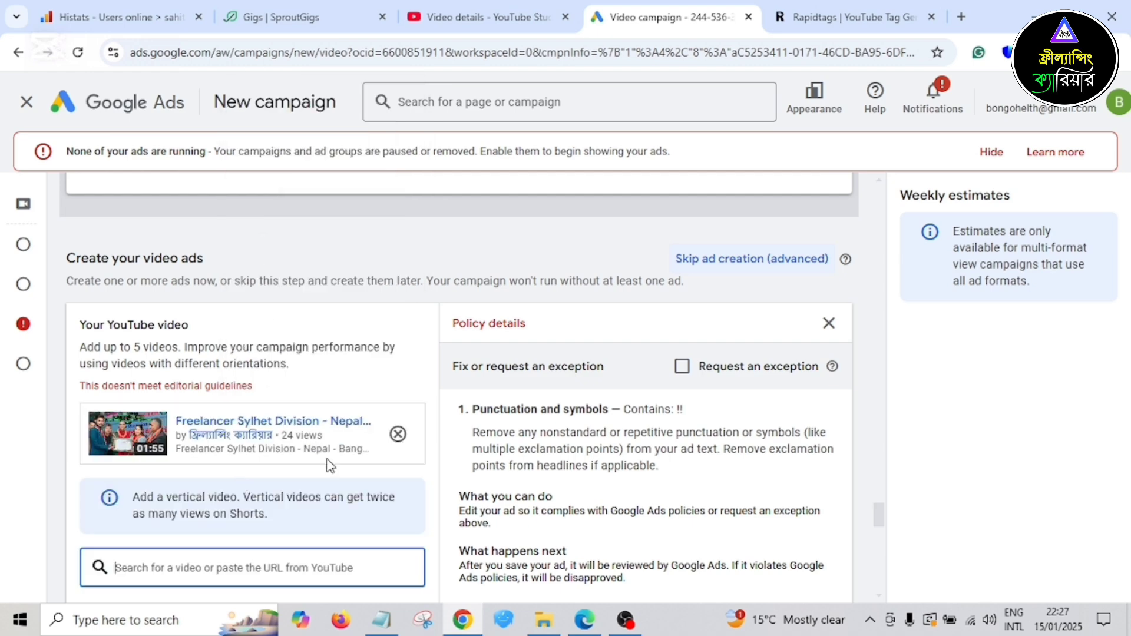
- Try to create the campaign with the replaced main video and review the policy details shown for the ad
scroll(324, 494, down, 15)
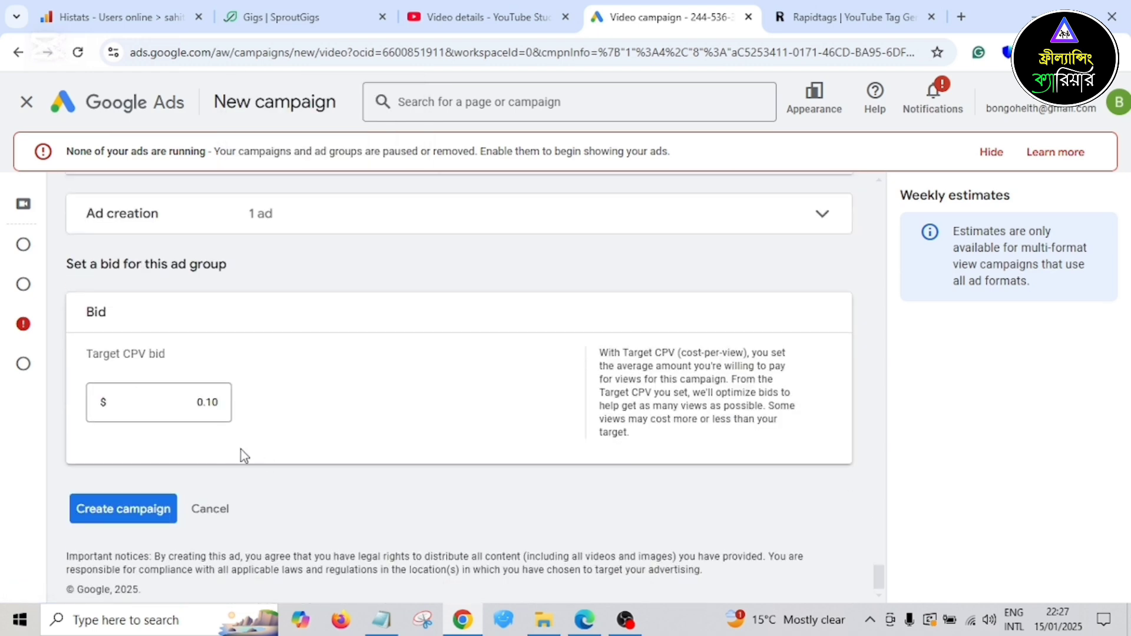
click(120, 513)
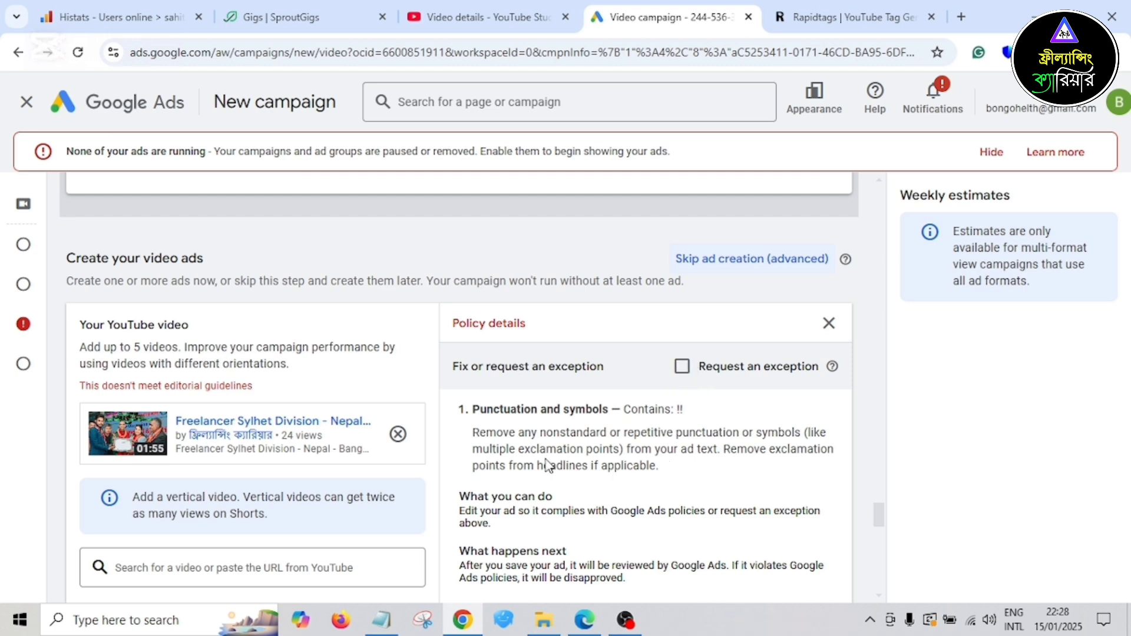
scroll(654, 448, down, 3)
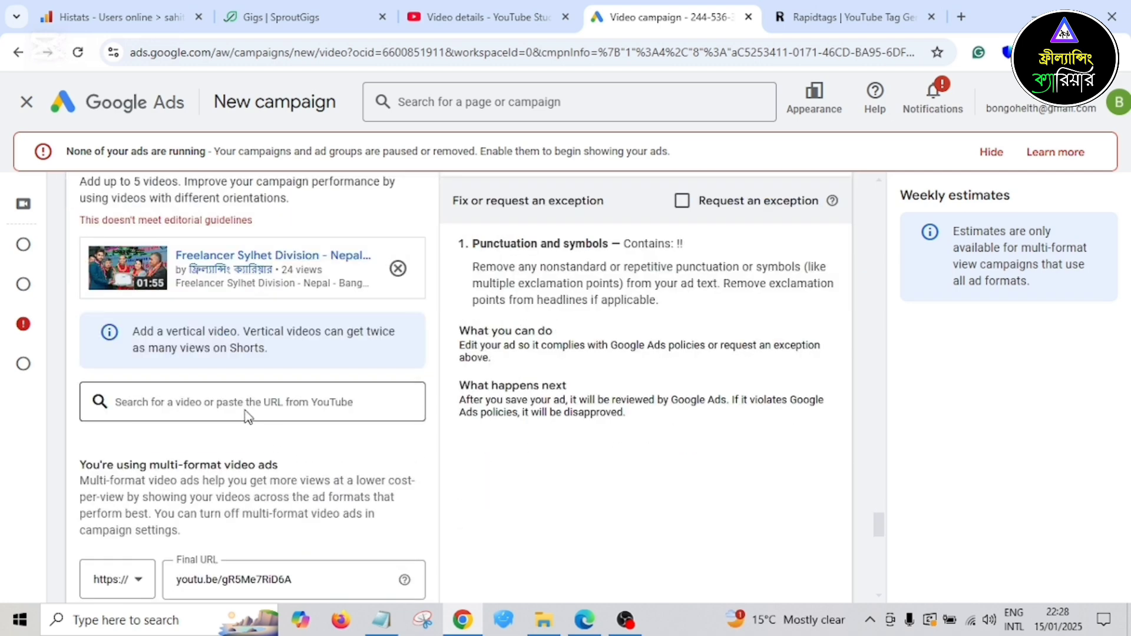
scroll(188, 341, up, 1)
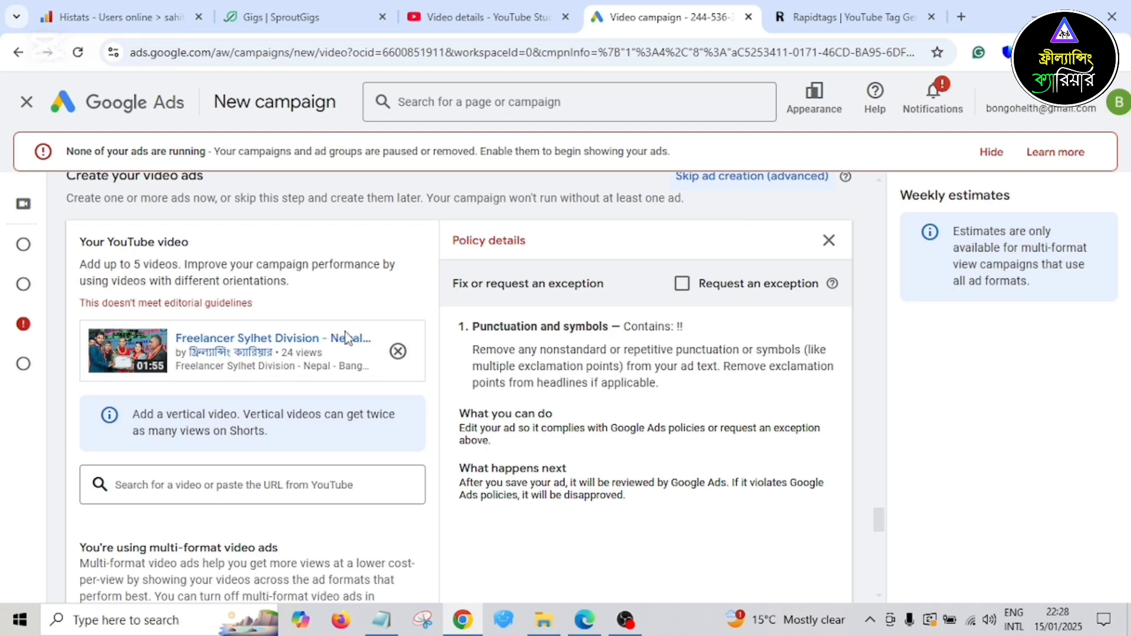
click(449, 18)
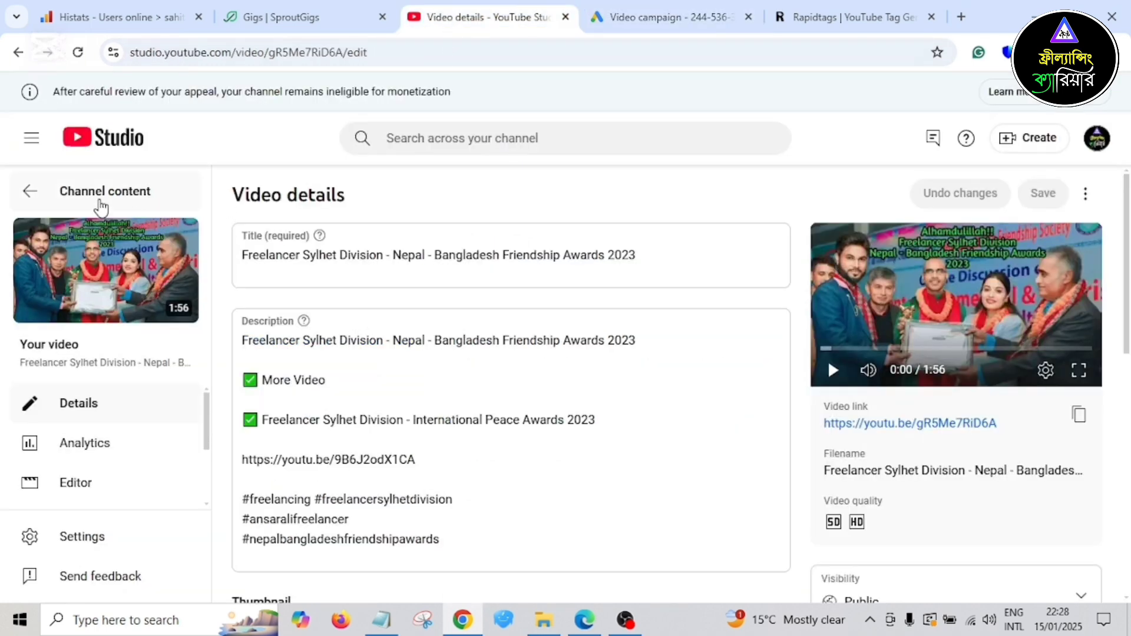
click(34, 190)
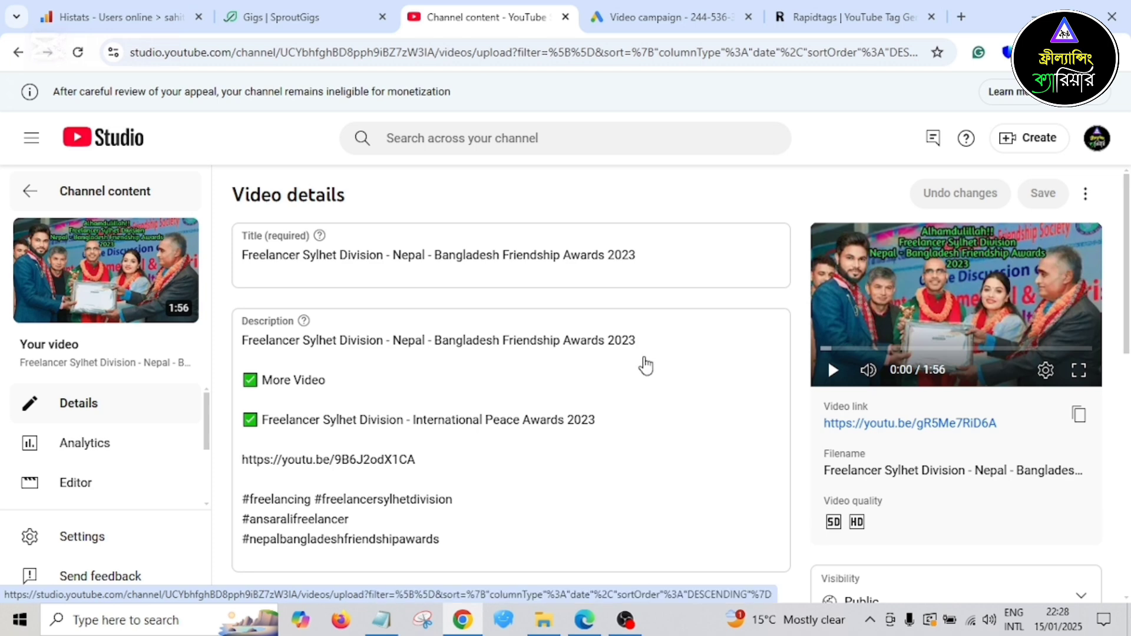
click(633, 26)
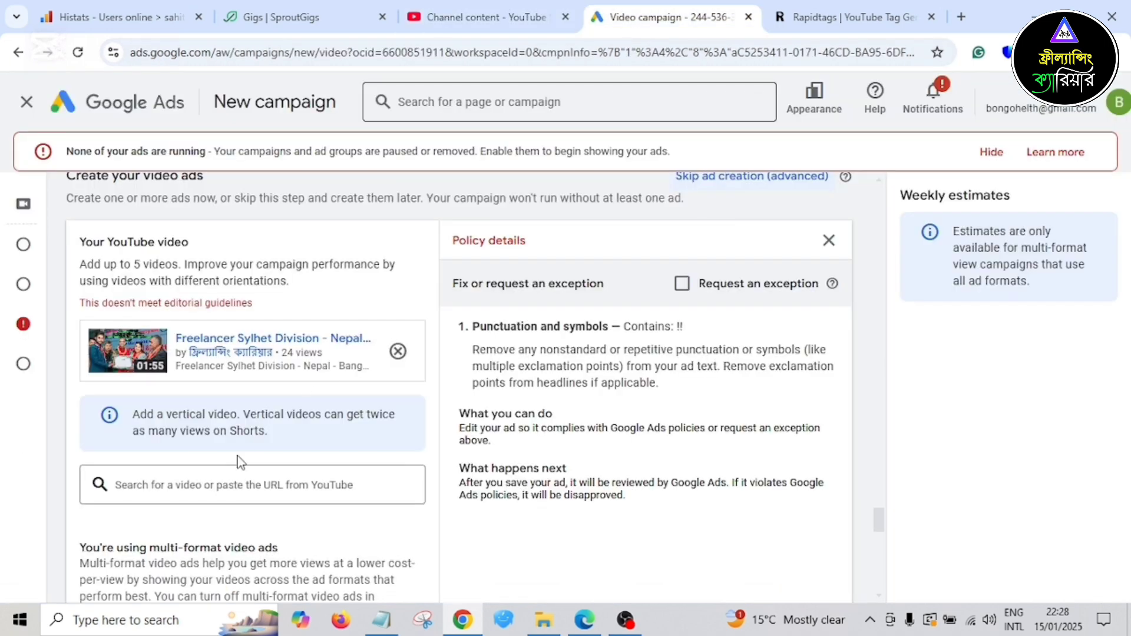
- Try adding the Freelancer Sylhet Division - International Peace Awards 2023 video from YouTube Studio to the ad by its link, and remove it again
click(224, 490)
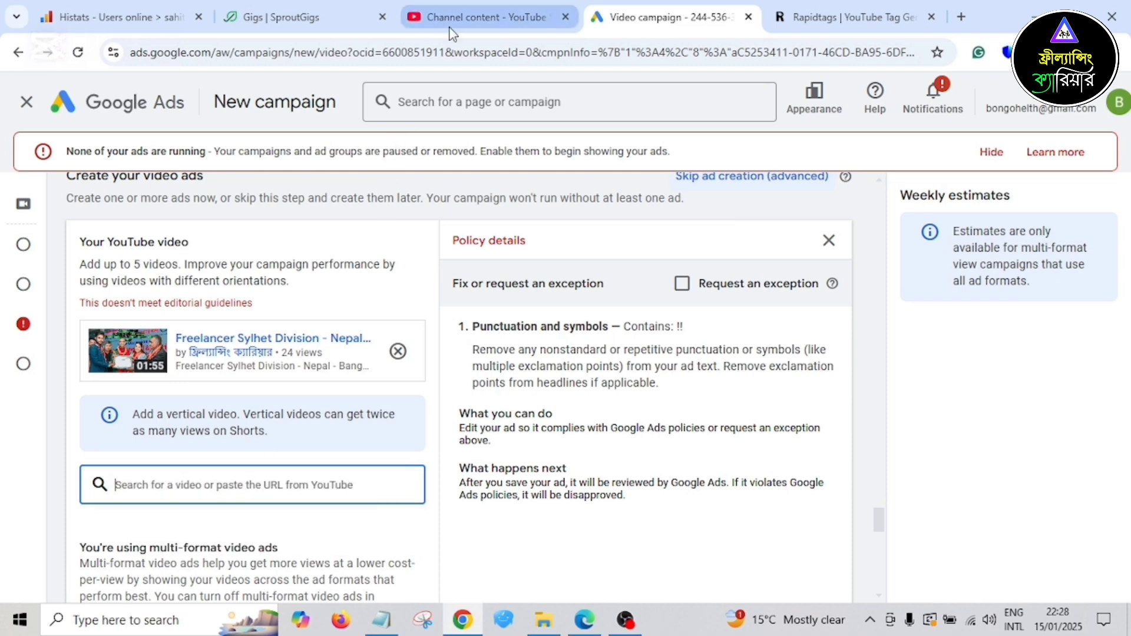
click(466, 17)
scroll(489, 418, down, 1)
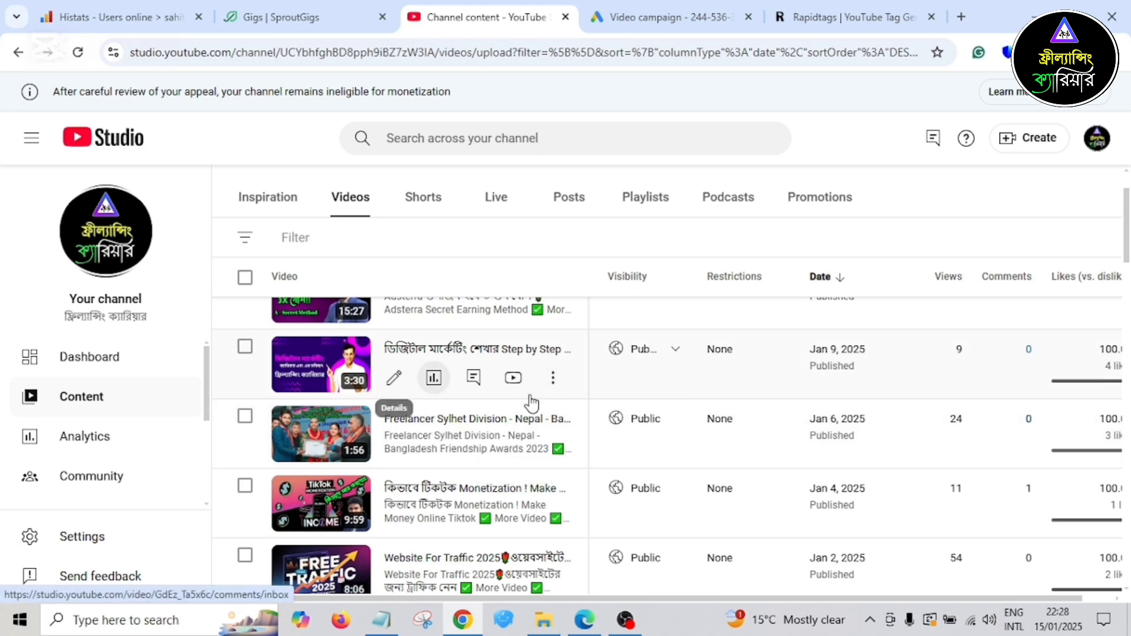
scroll(566, 406, down, 5)
scroll(577, 416, down, 1)
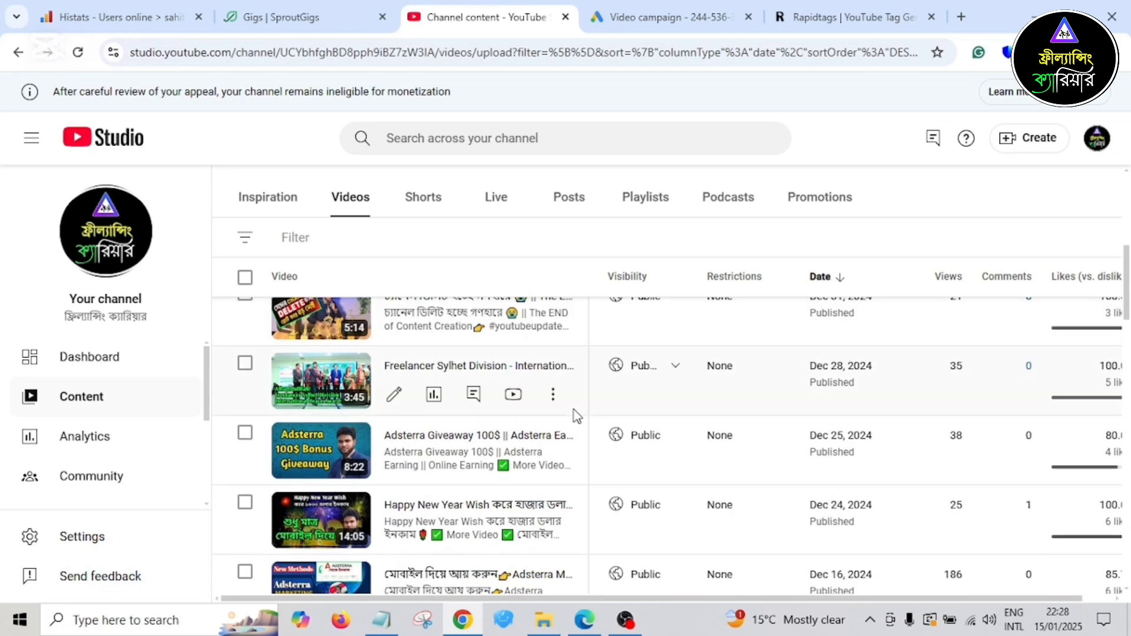
click(394, 394)
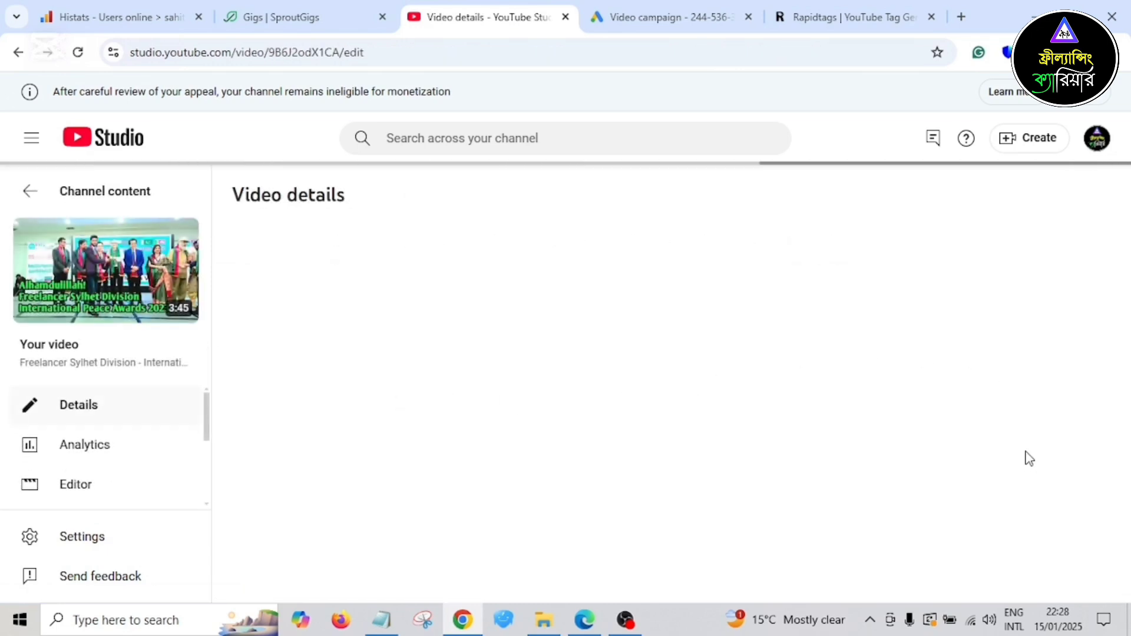
click(1079, 416)
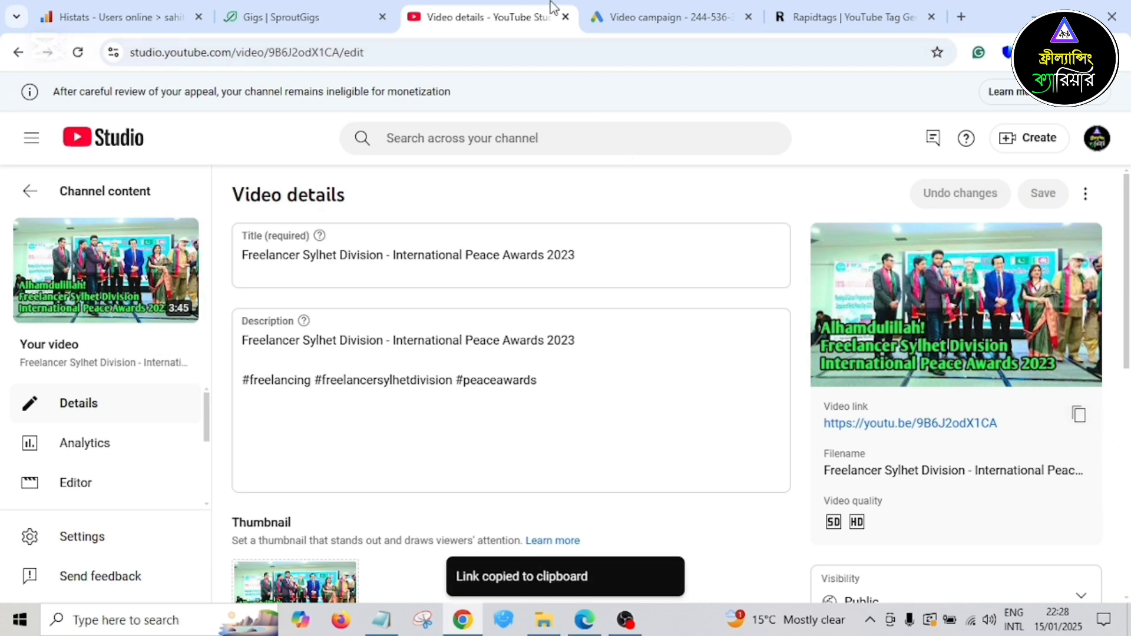
click(672, 18)
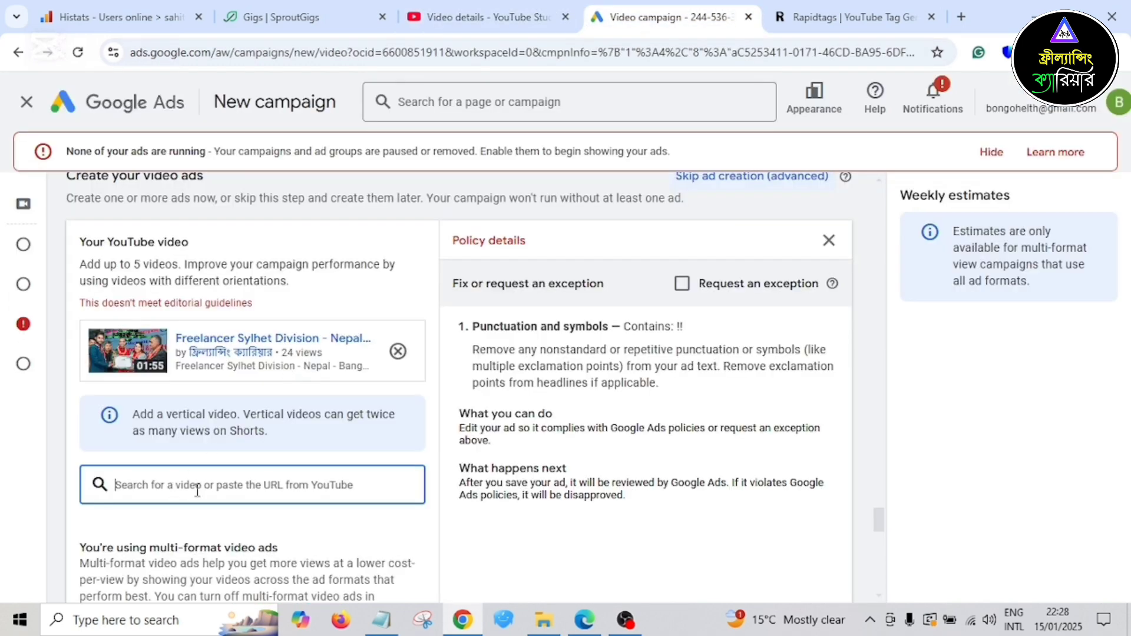
key(ctrl+v)
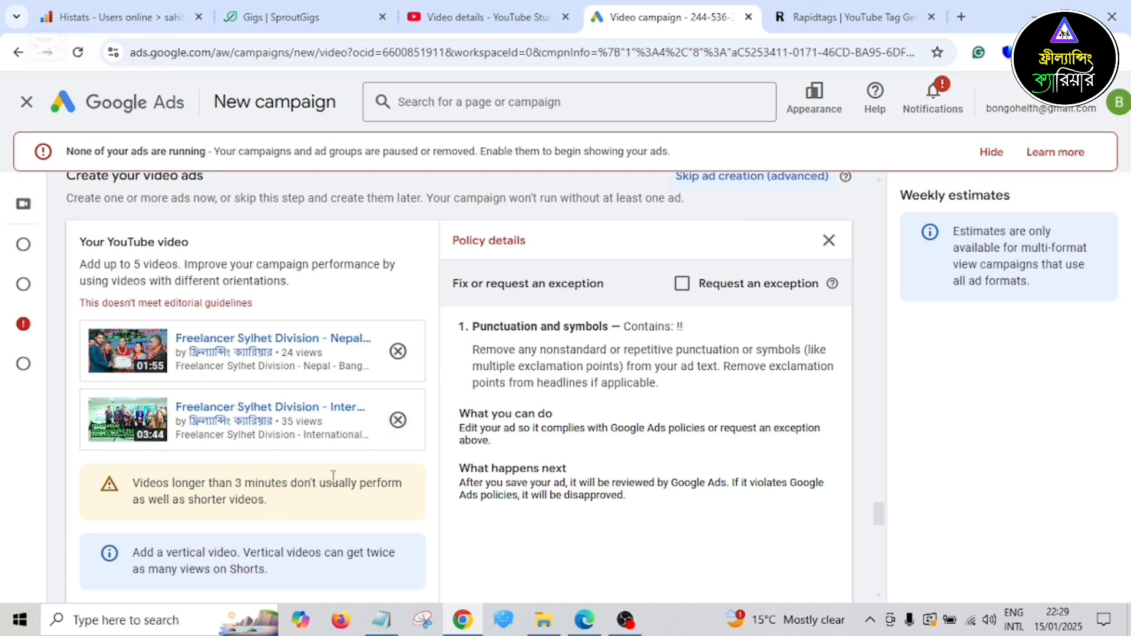
click(397, 420)
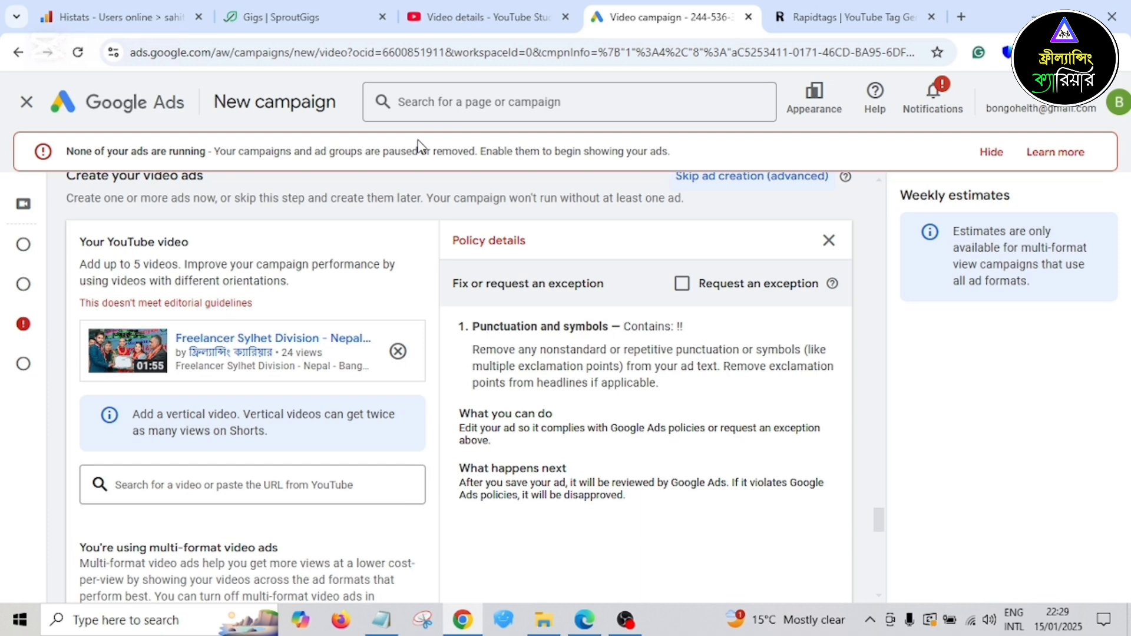
- Switch to YouTube Studio and copy the link of the Facebook Payment Send Bank 25$ video from the channel's videos
click(451, 20)
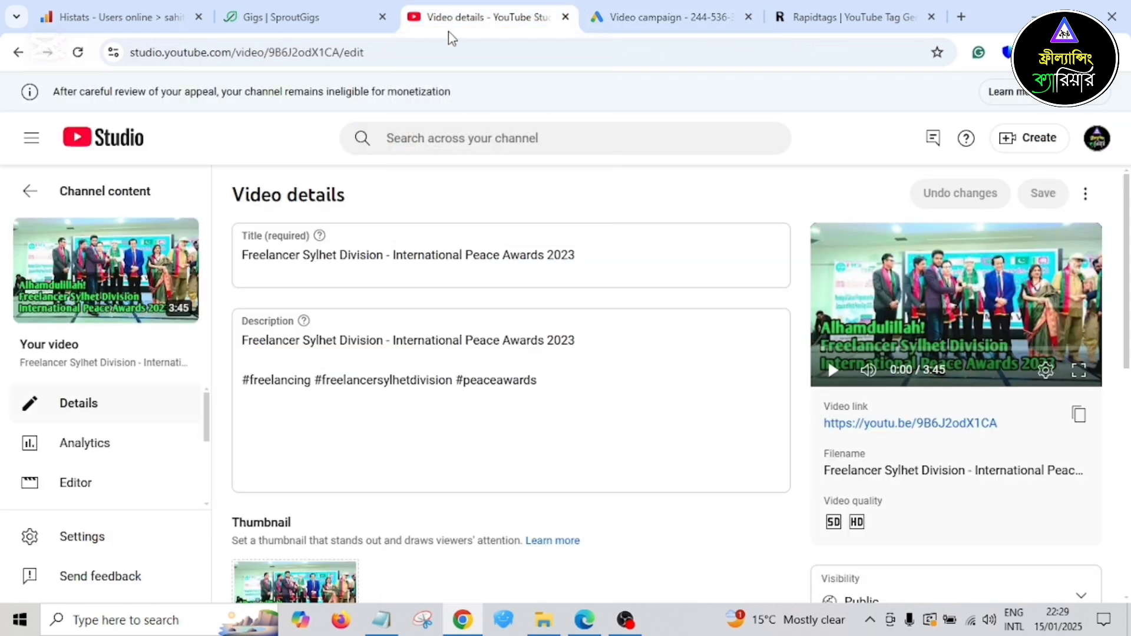
click(27, 192)
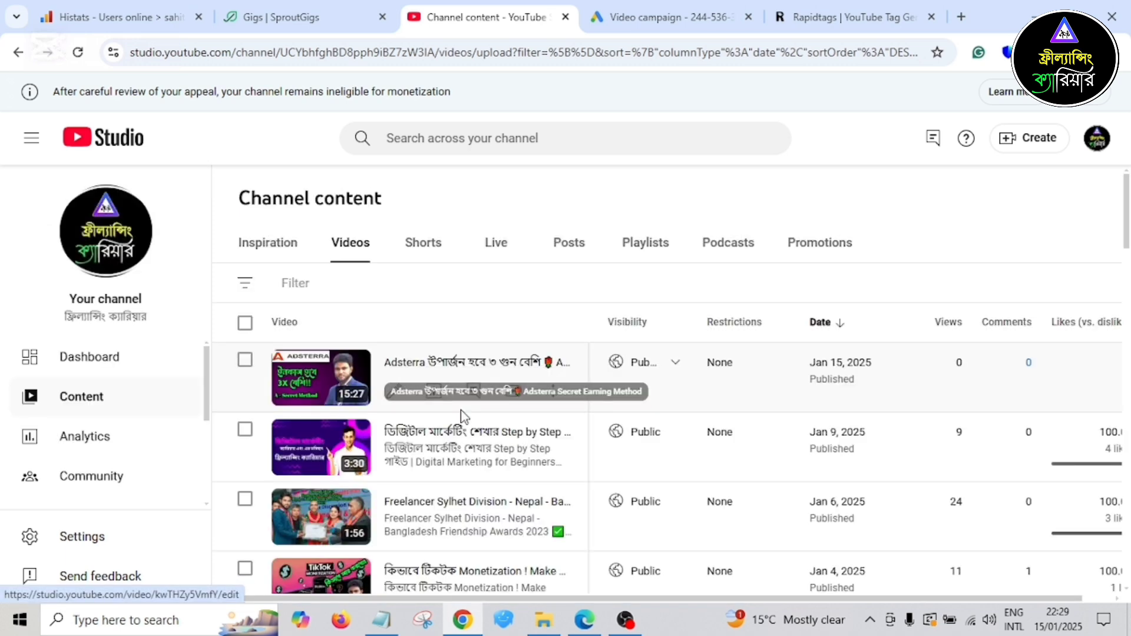
scroll(479, 453, down, 2)
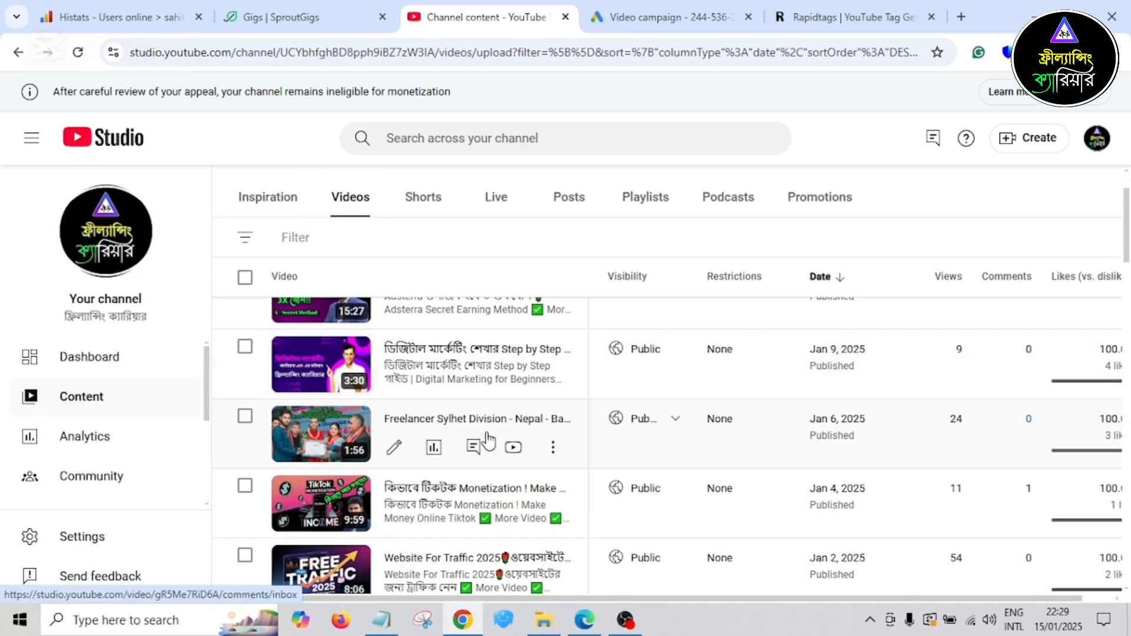
scroll(487, 441, down, 6)
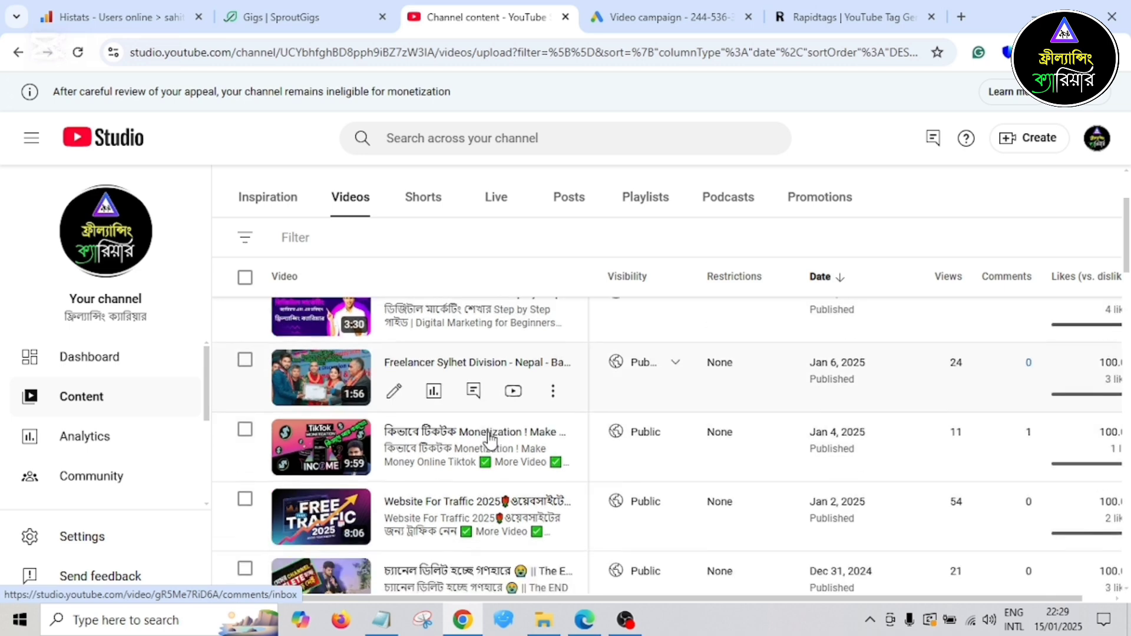
scroll(493, 448, down, 3)
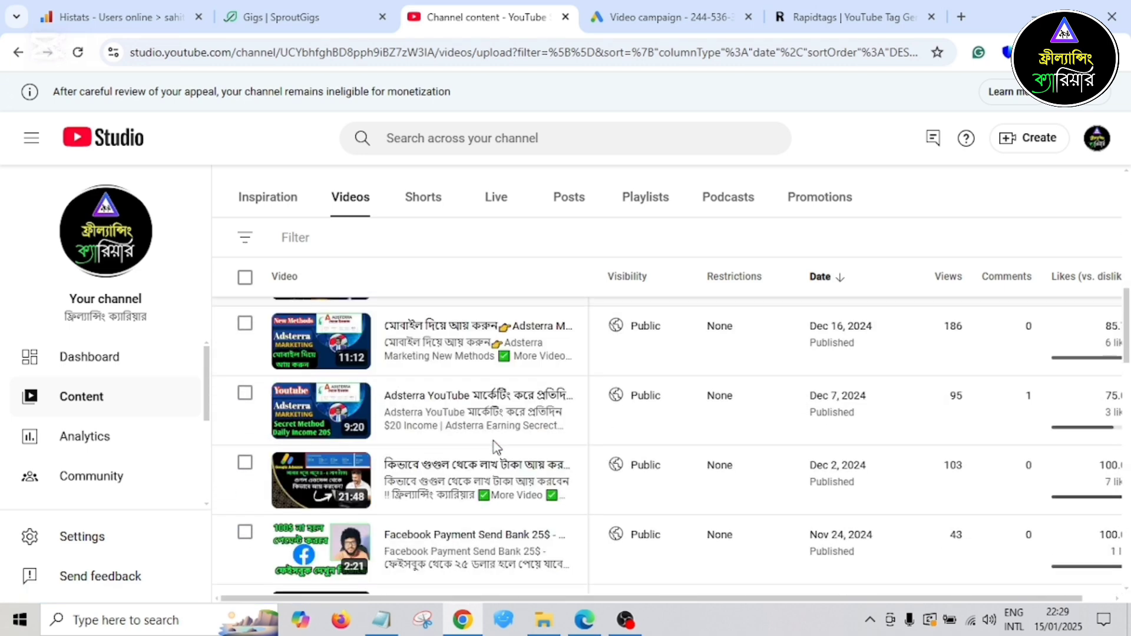
scroll(466, 471, down, 1)
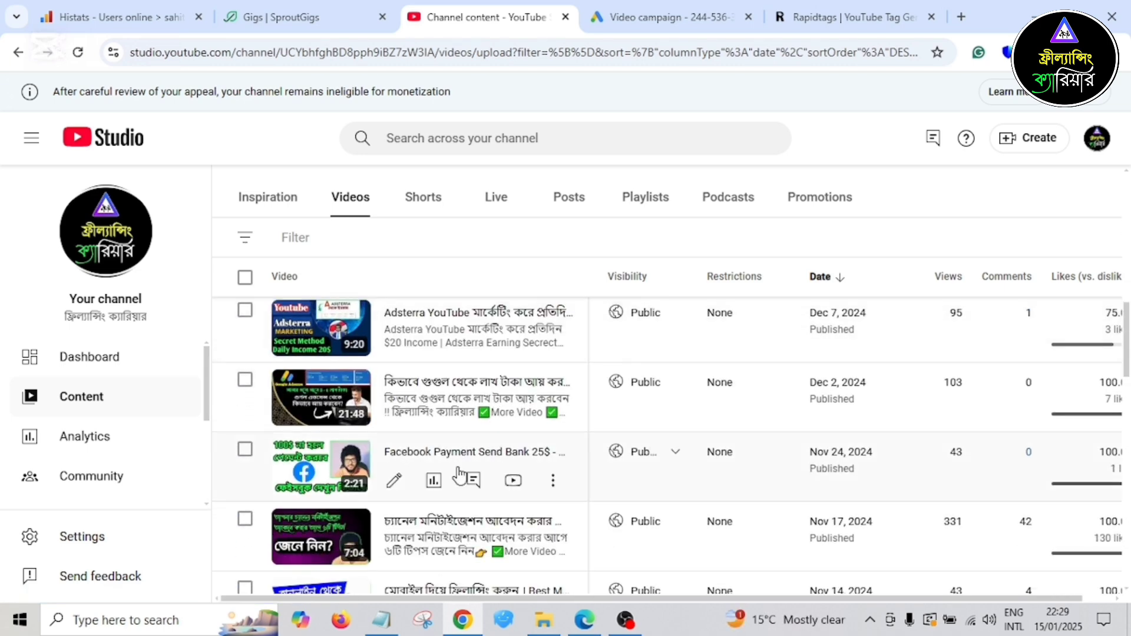
click(394, 480)
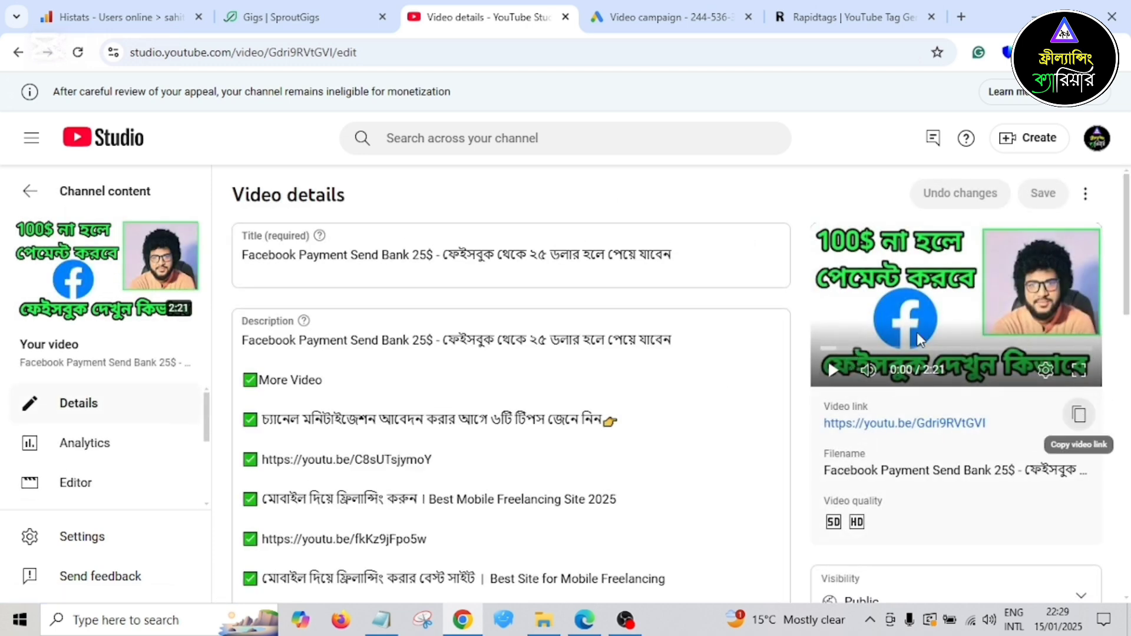
click(1080, 416)
- Return to the Google Ads campaign and add the Facebook Payment Send Bank 25$ video to the ad using the copied link
click(666, 16)
click(191, 490)
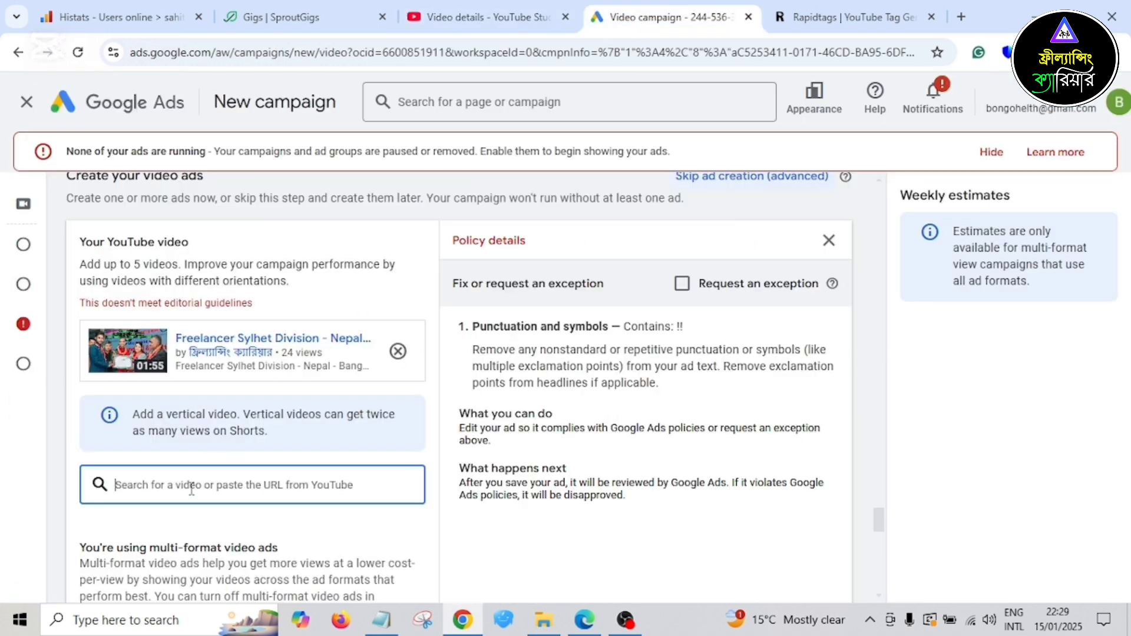
key(ctrl+v)
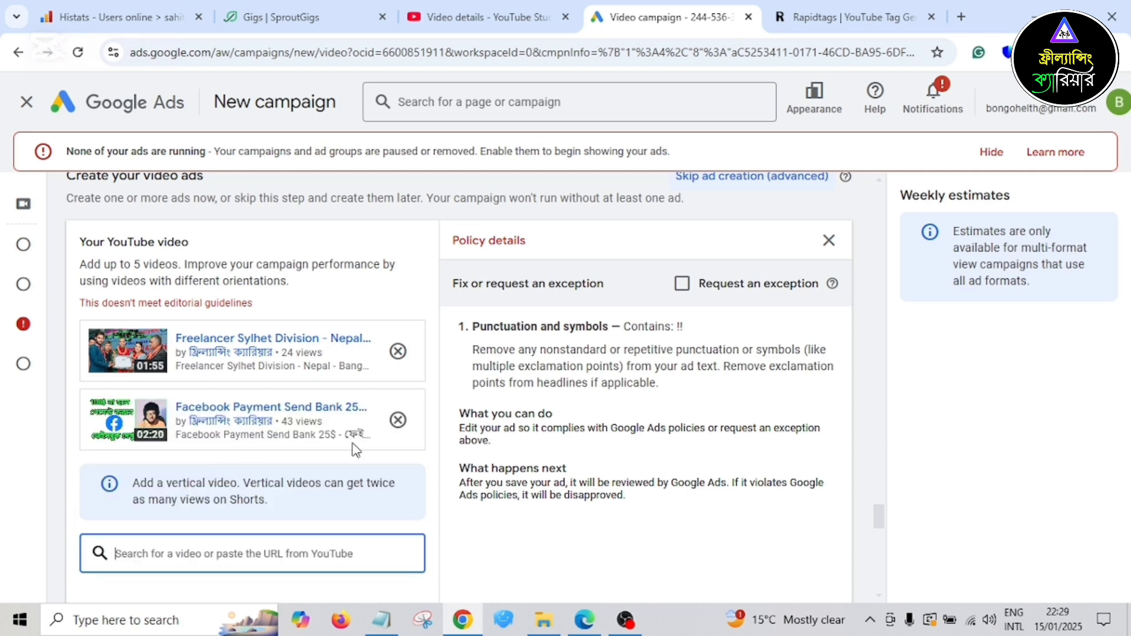
- Copy the link of the short "ভুলে যাও পৃথিবীকে #shortsfeed" in YouTube Studio and add it to the Google Ads ad's videos
click(462, 18)
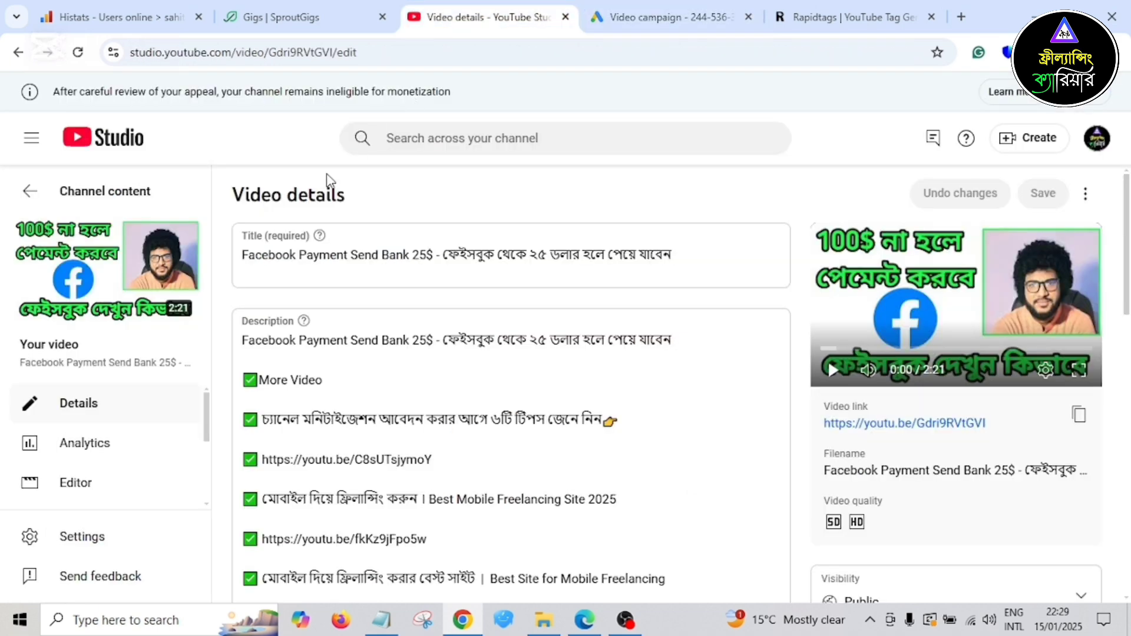
click(28, 191)
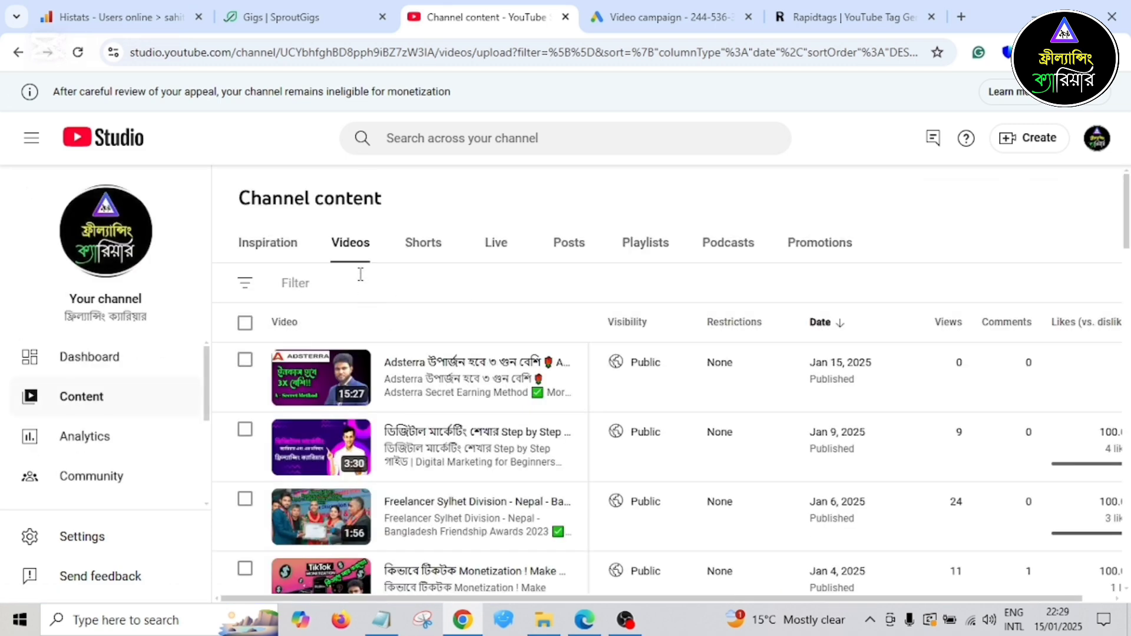
click(425, 247)
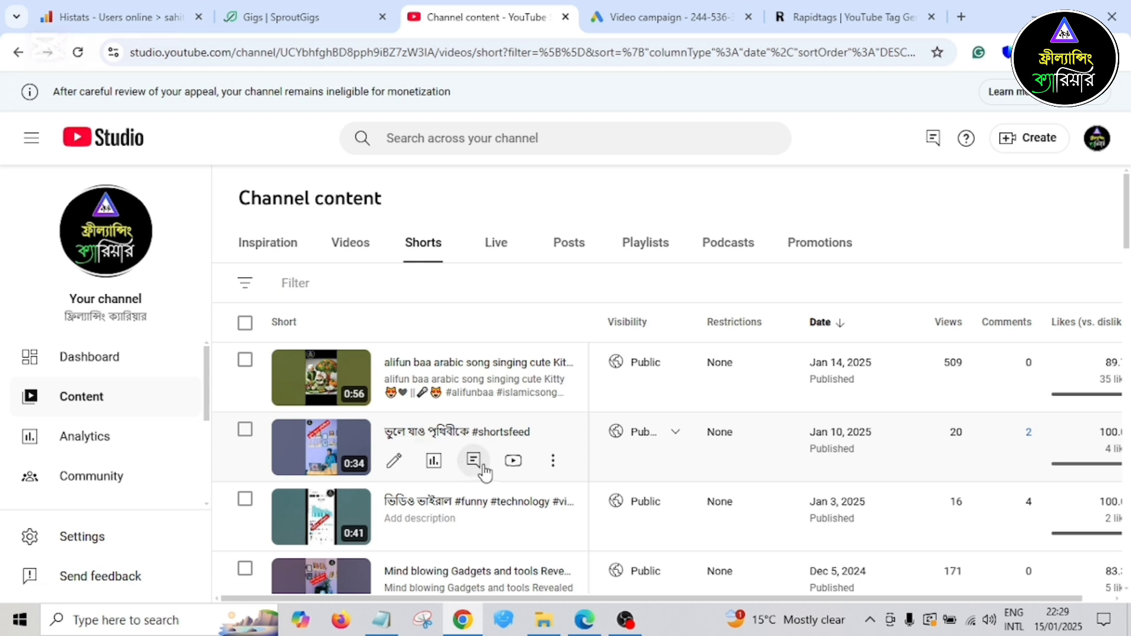
click(394, 463)
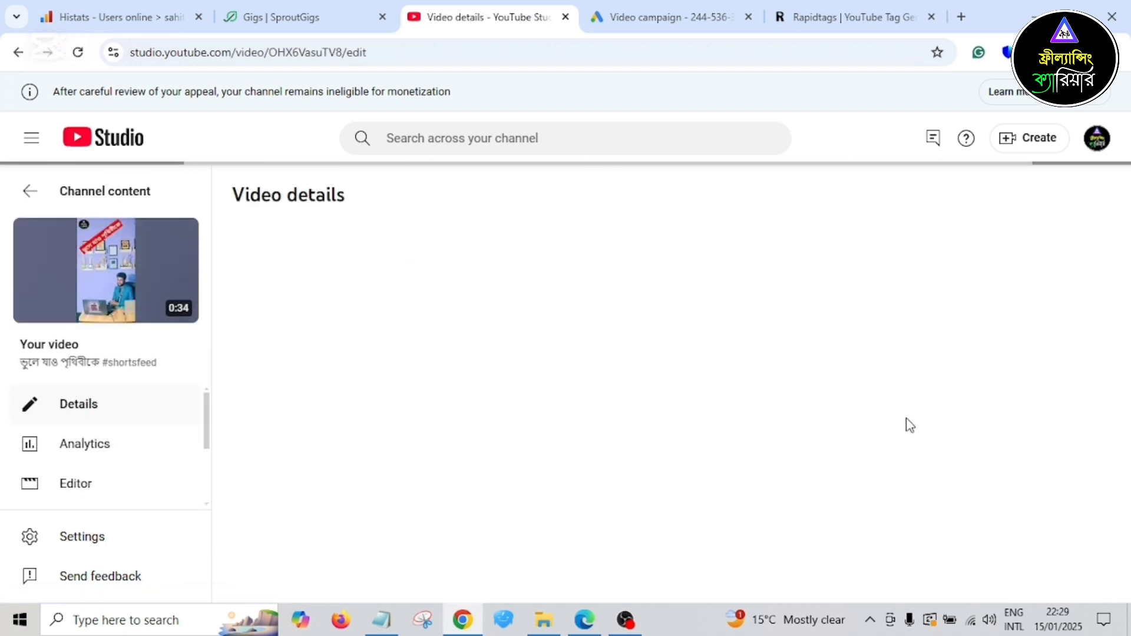
click(1079, 415)
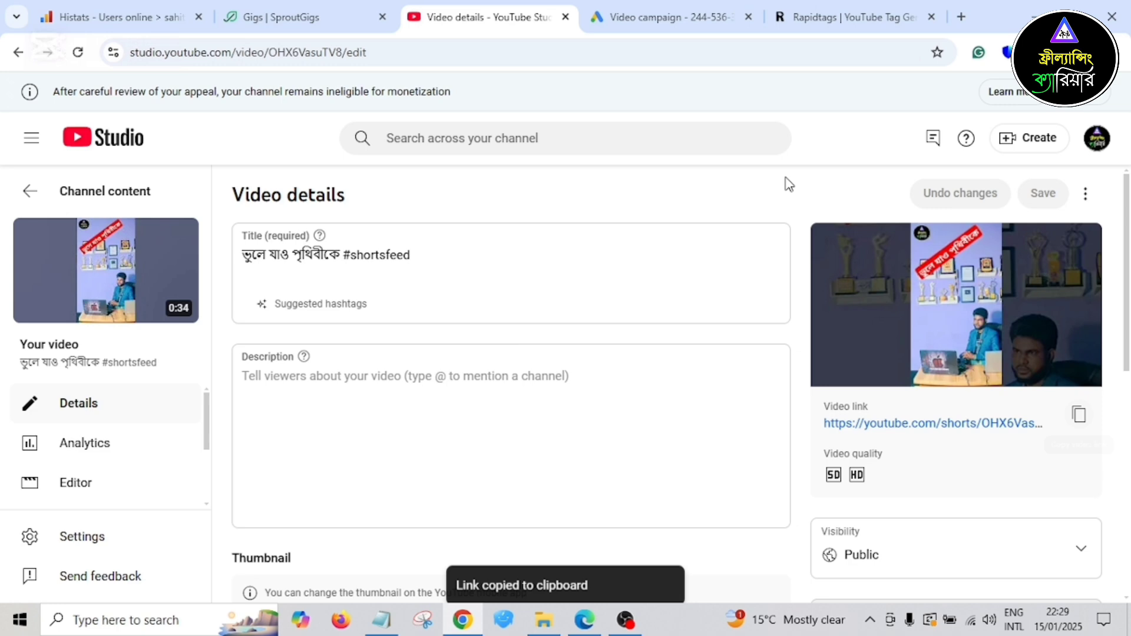
click(652, 13)
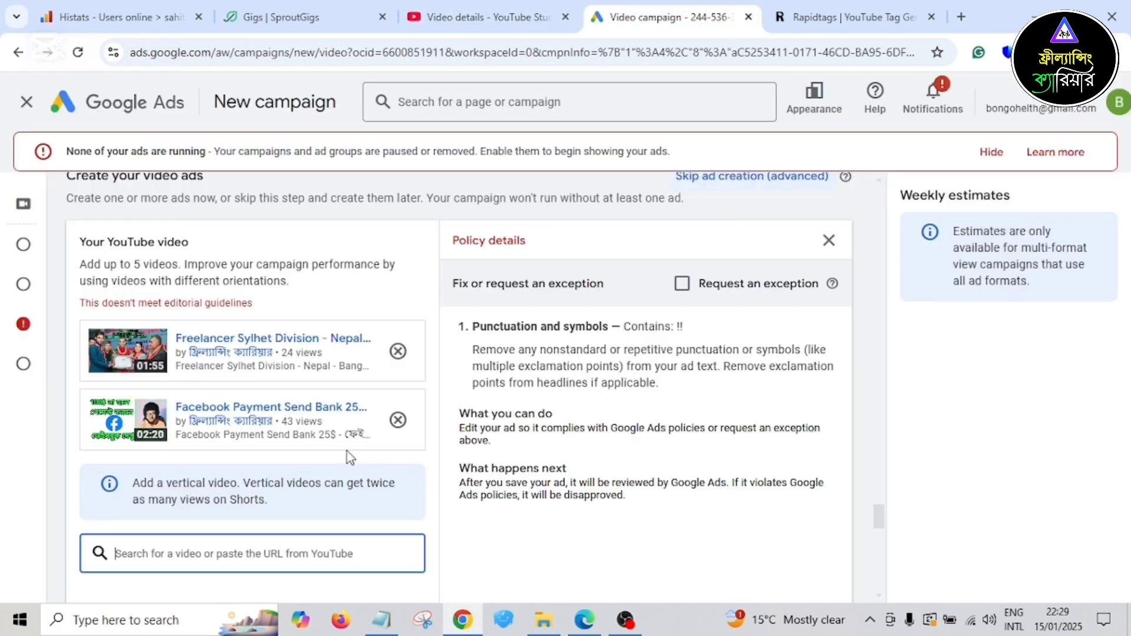
right_click(234, 554)
click(287, 387)
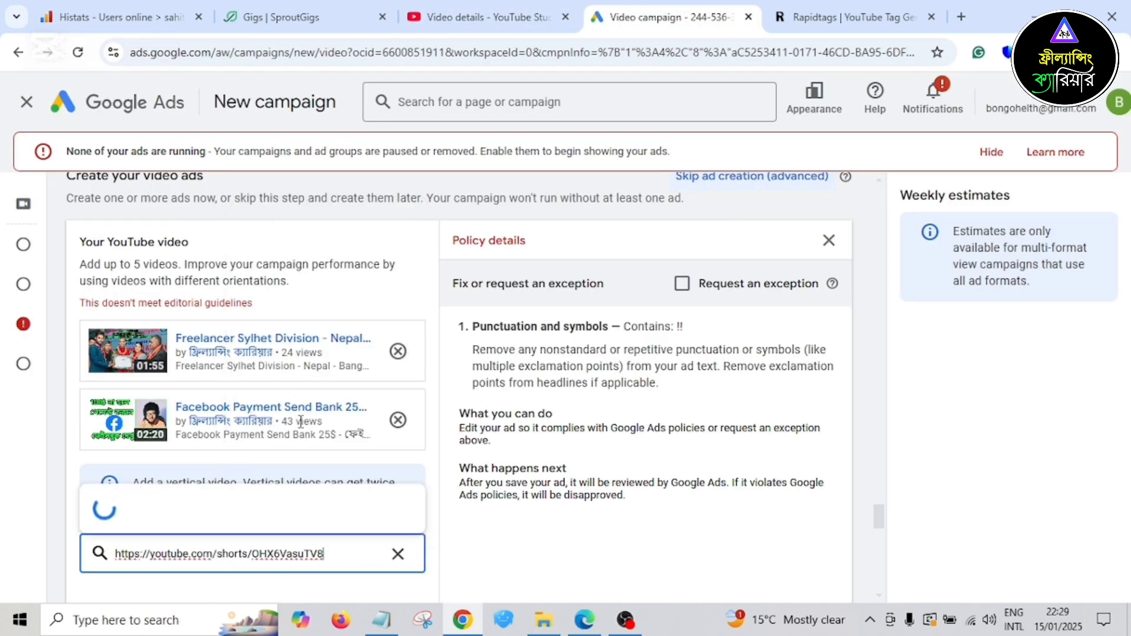
- Copy the link of the "Mind blowing Gadgets and tools Revealed" short in YouTube Studio and add it to the Google Ads ad's videos
click(446, 23)
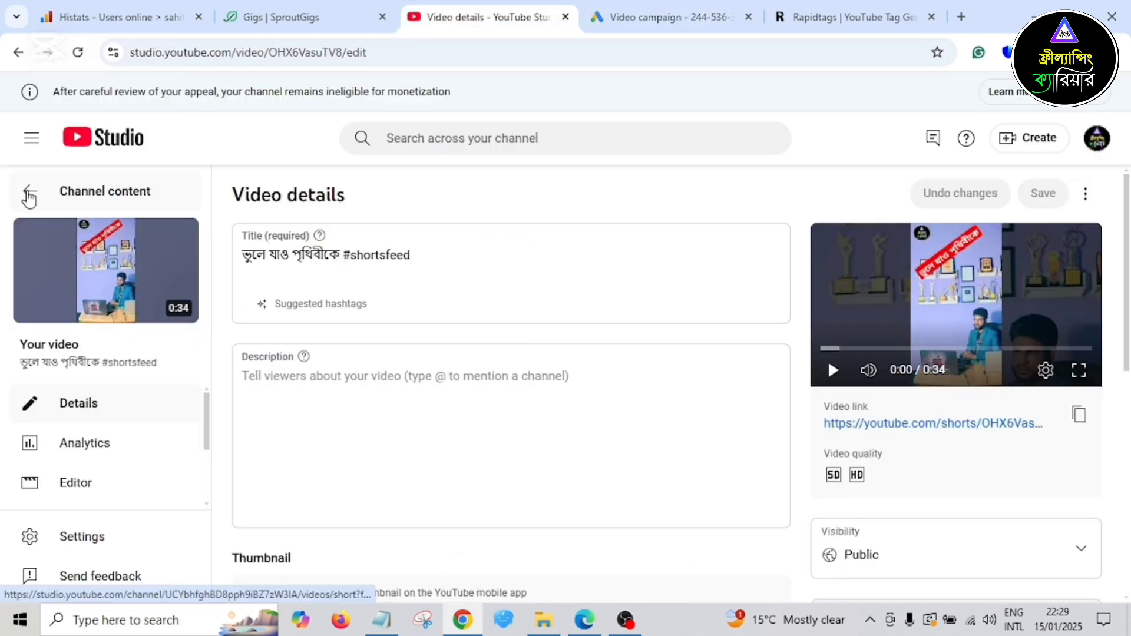
click(28, 195)
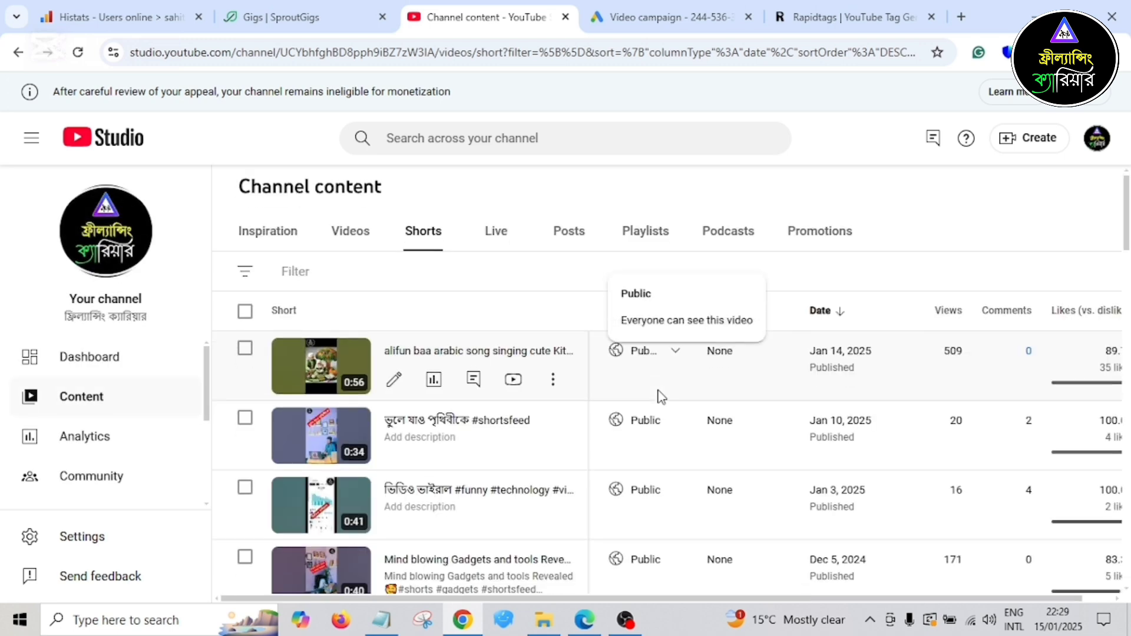
scroll(660, 396, down, 5)
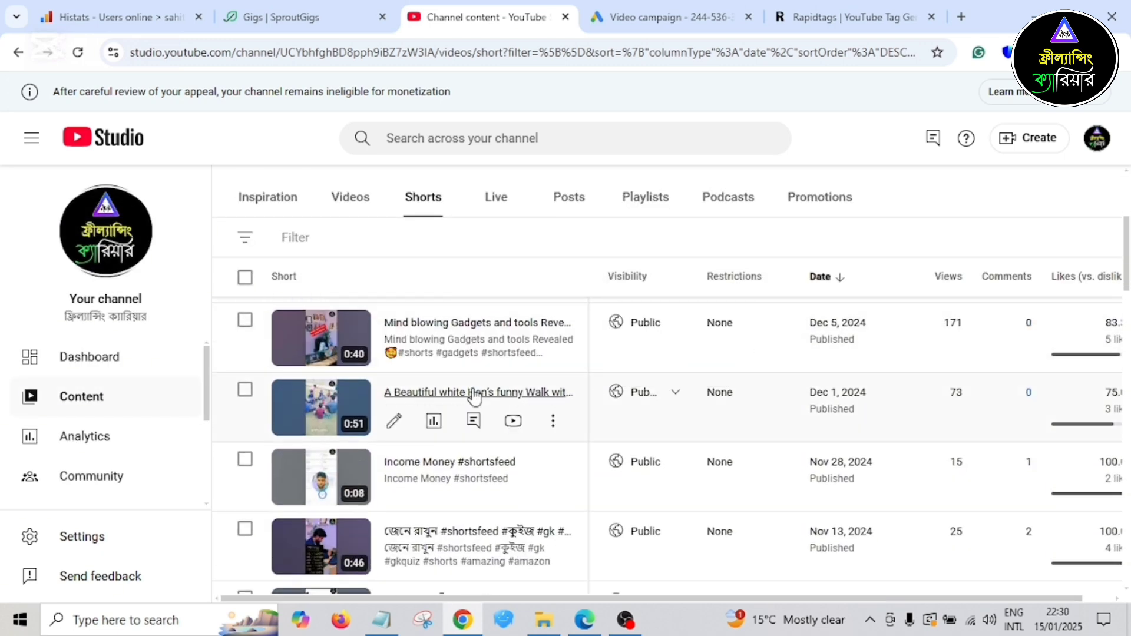
click(393, 358)
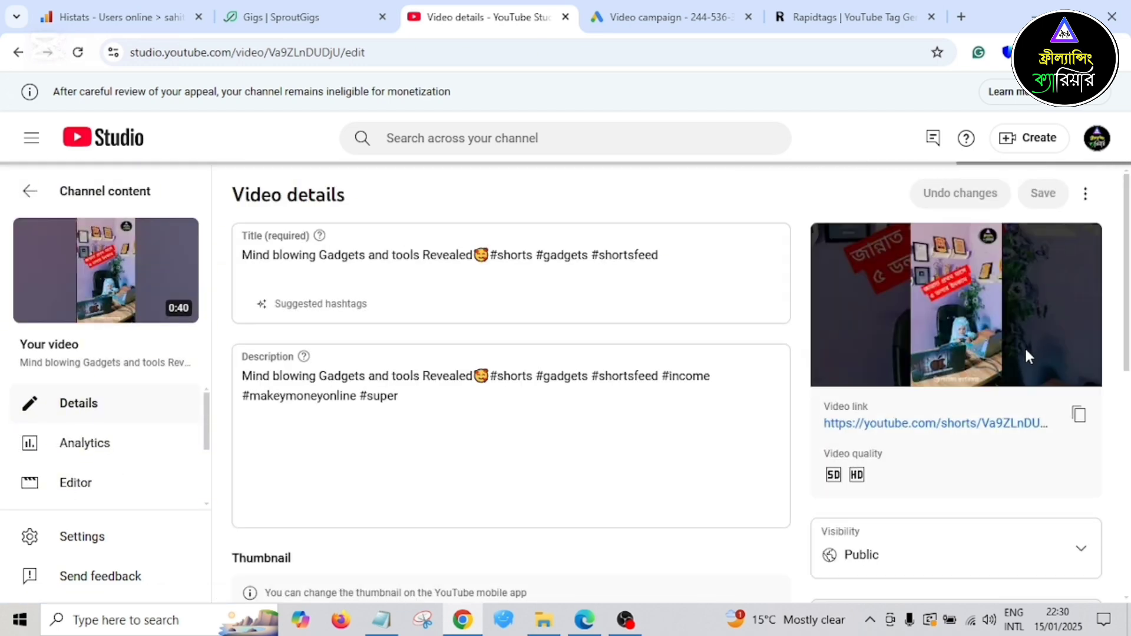
click(1079, 415)
click(666, 17)
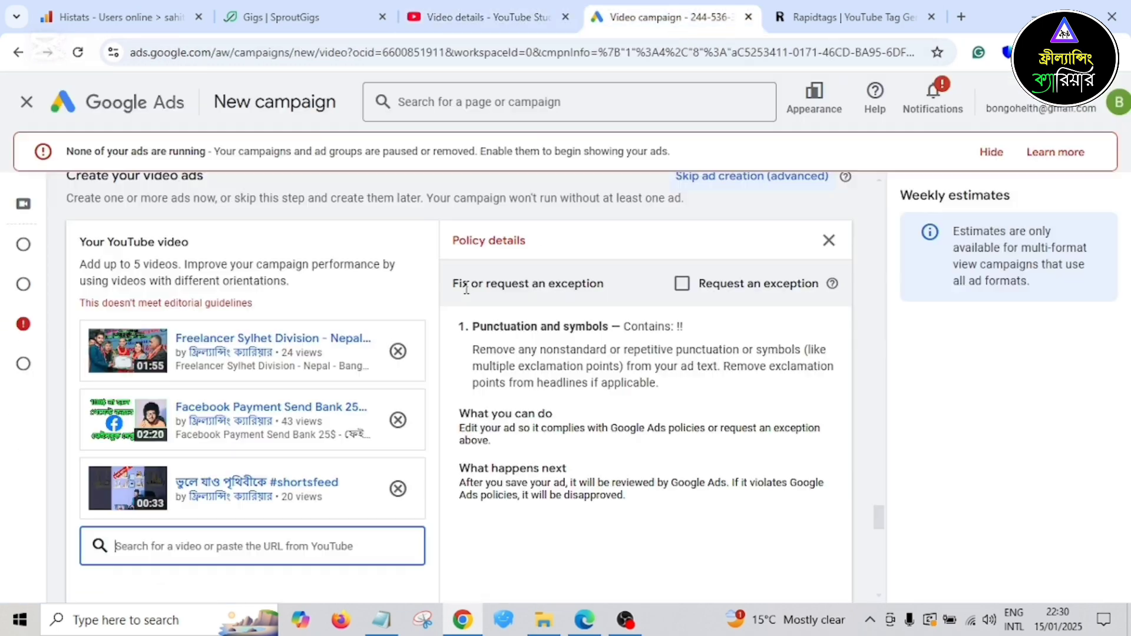
right_click(249, 542)
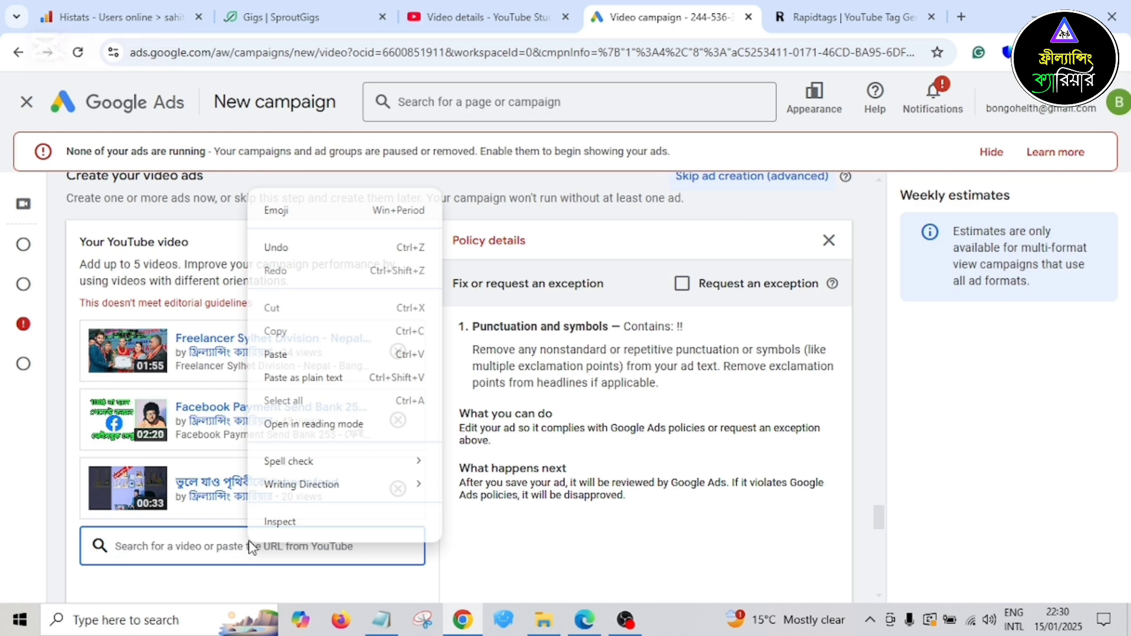
click(303, 354)
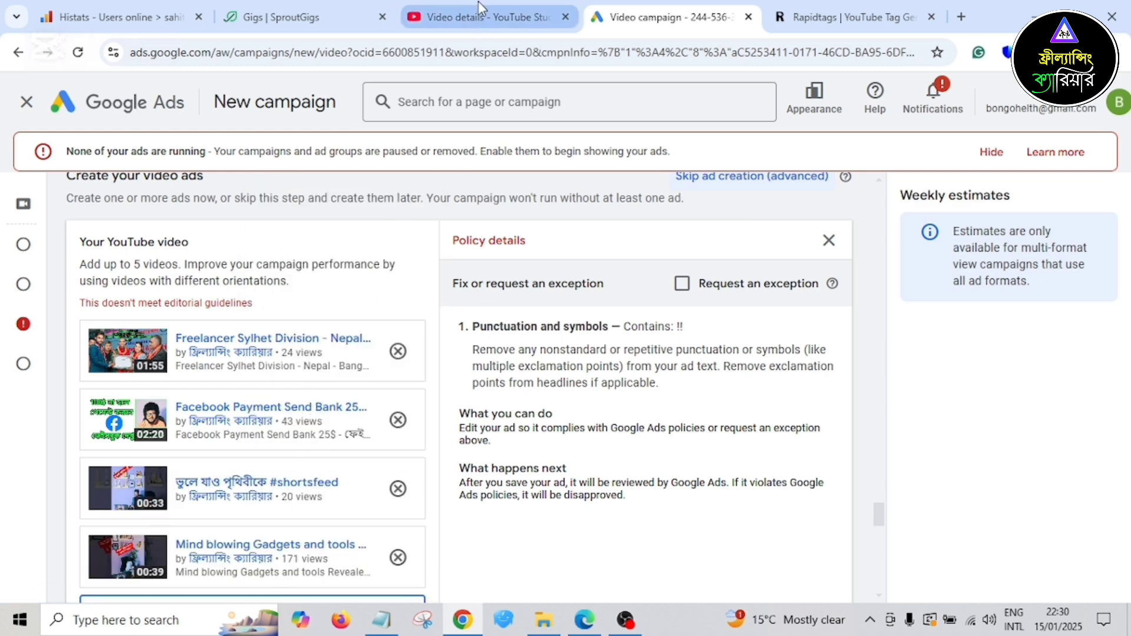
- Switch to YouTube Studio and copy the link of the short "জেনে রাখুন #shortsfeed #কুইজ #gk #gkquiz"
click(481, 20)
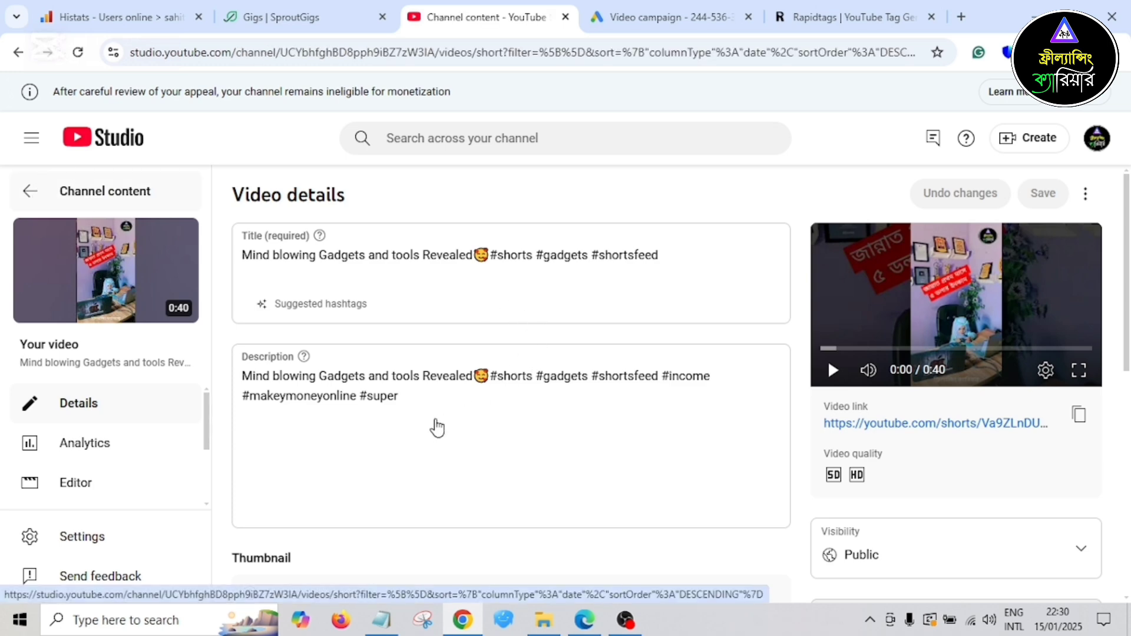
scroll(495, 459, down, 1)
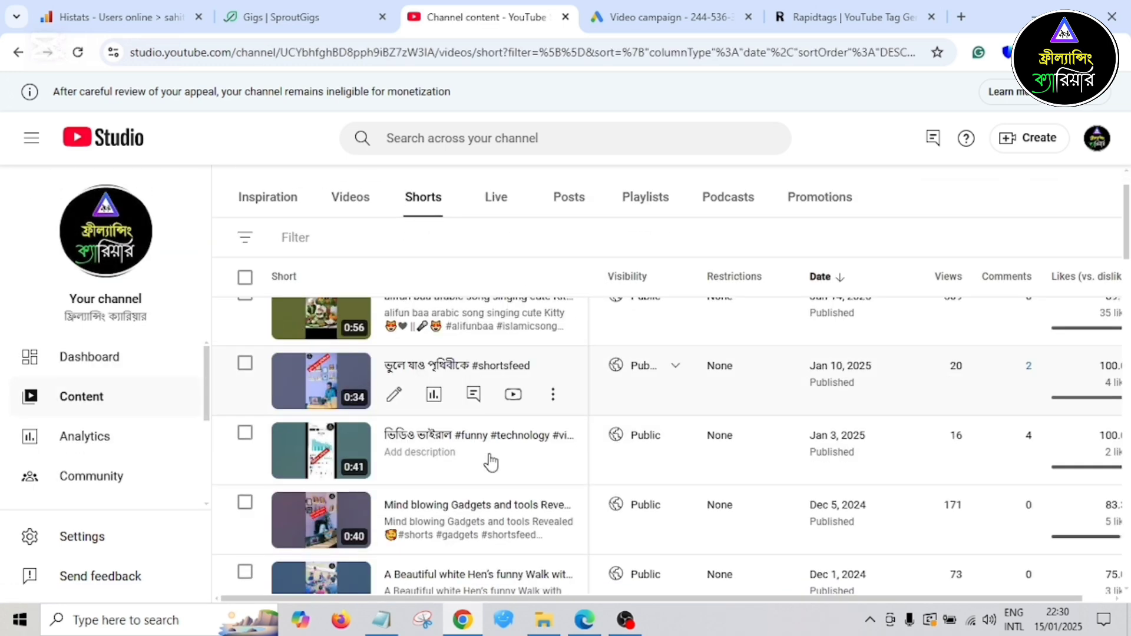
scroll(523, 466, down, 1)
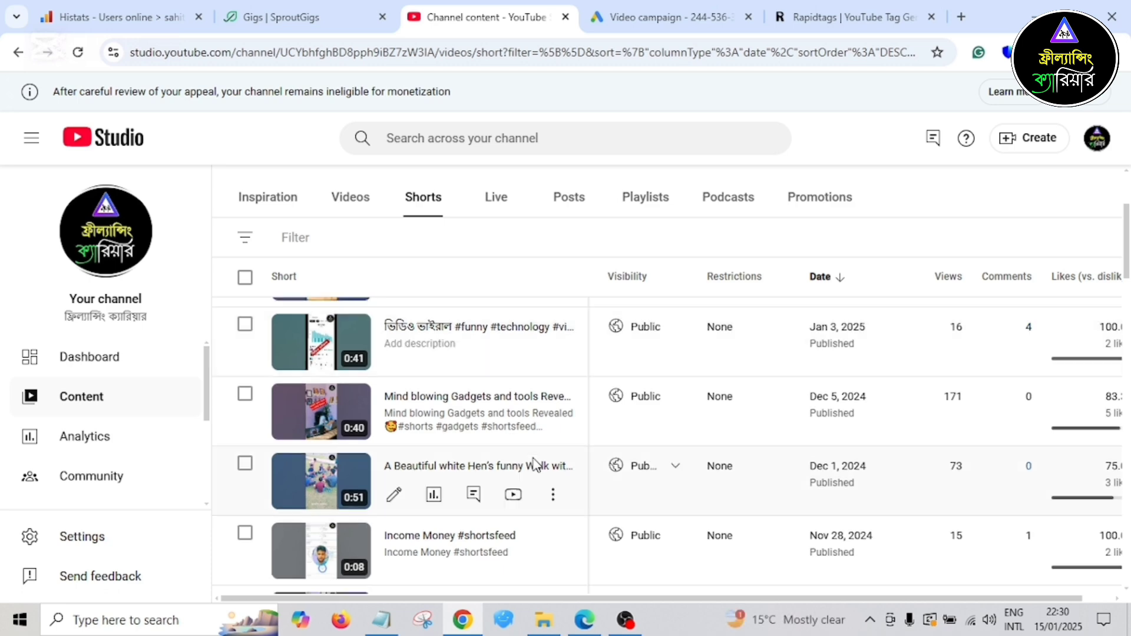
scroll(535, 464, down, 1)
scroll(535, 464, down, 2)
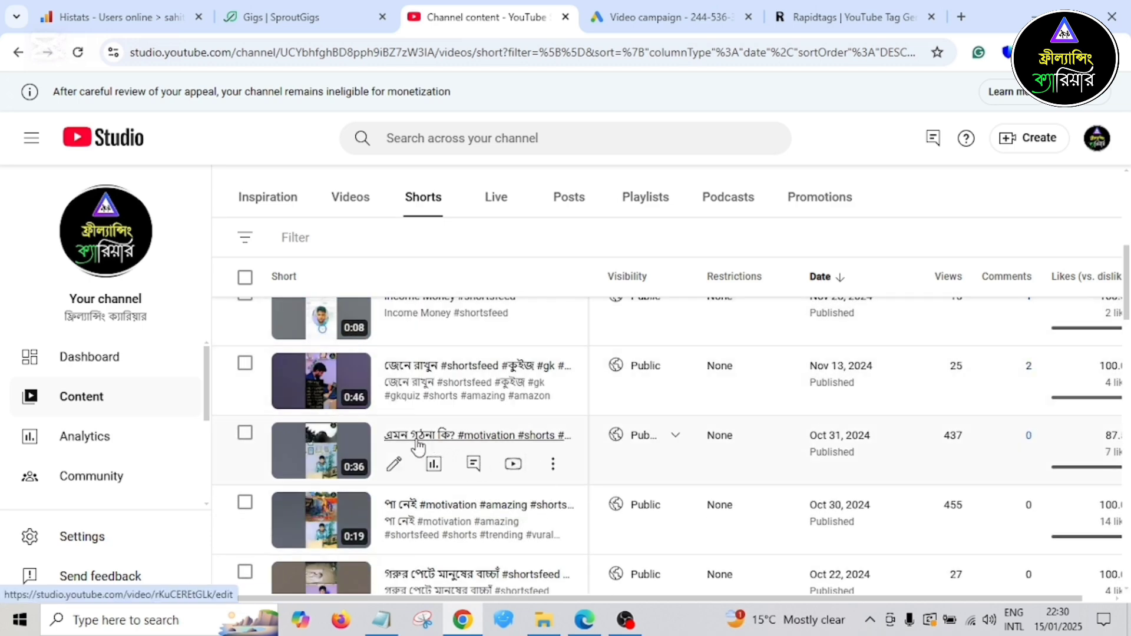
click(393, 396)
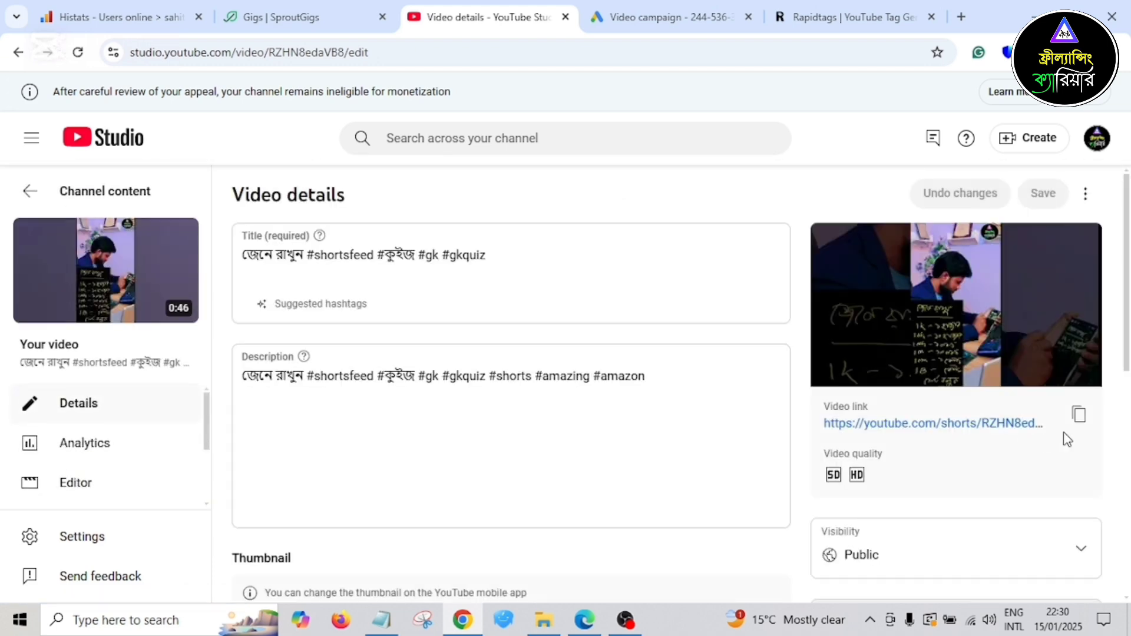
click(1079, 415)
- Return to the Google Ads campaign and add the short "জেনে রাখুন" to the ad as its fifth video using the copied link
click(627, 15)
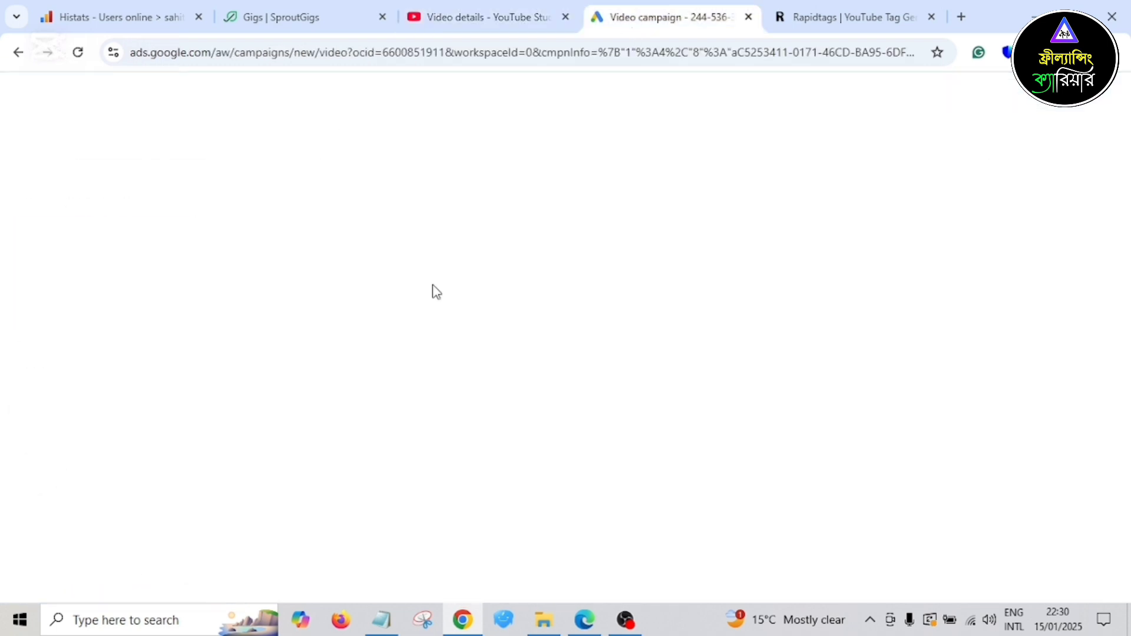
scroll(274, 489, down, 3)
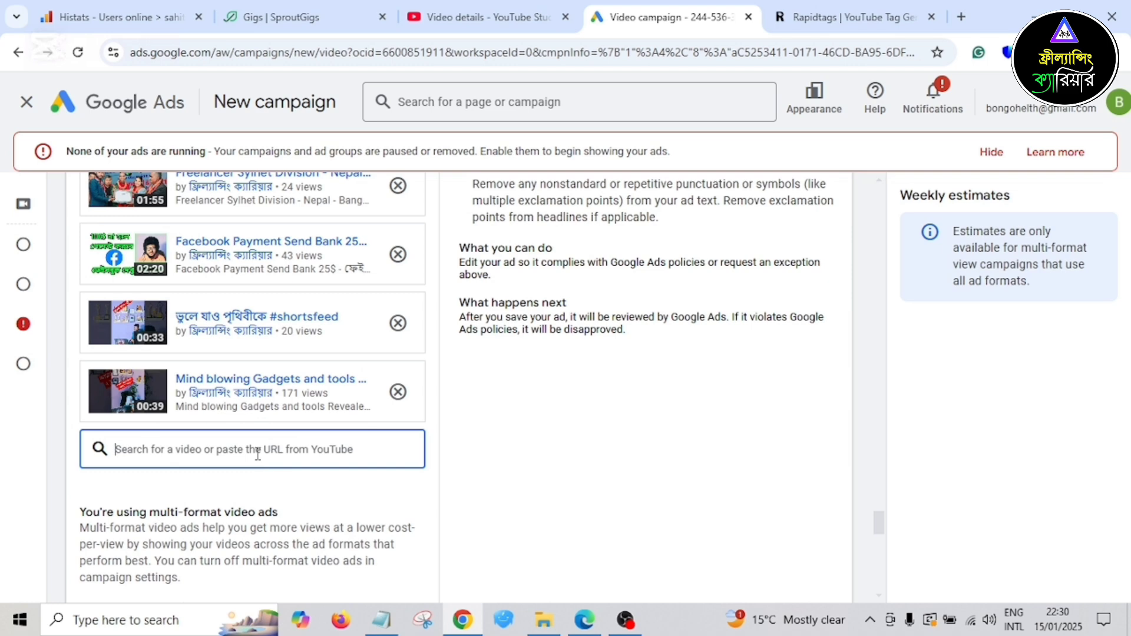
right_click(258, 454)
click(306, 264)
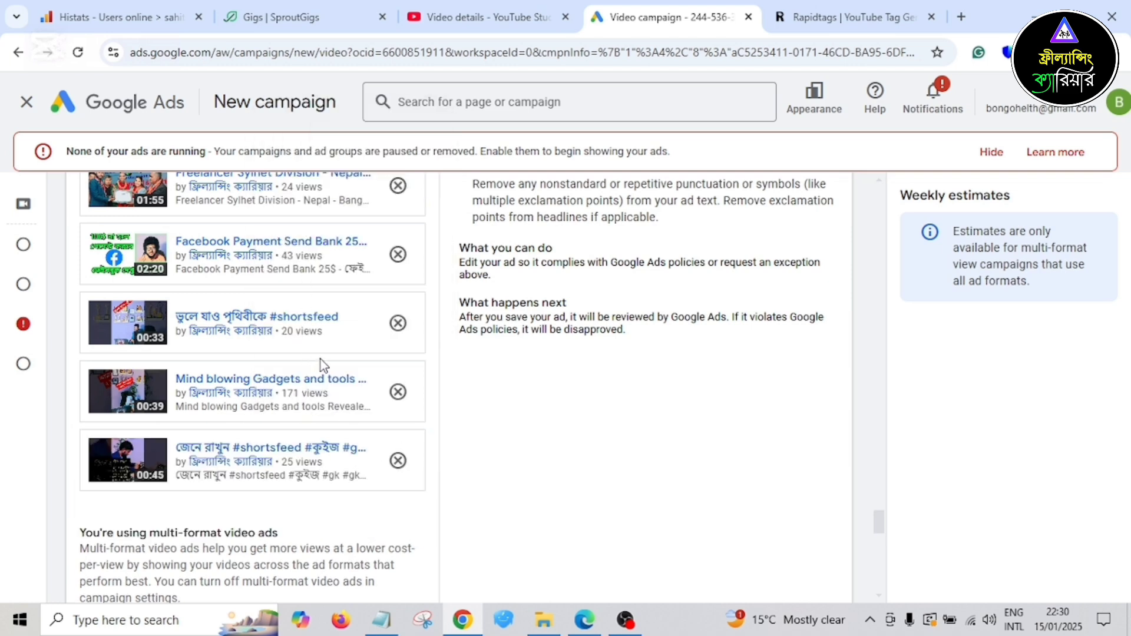
- Try to create the campaign with the five videos in the ad
scroll(308, 405, down, 10)
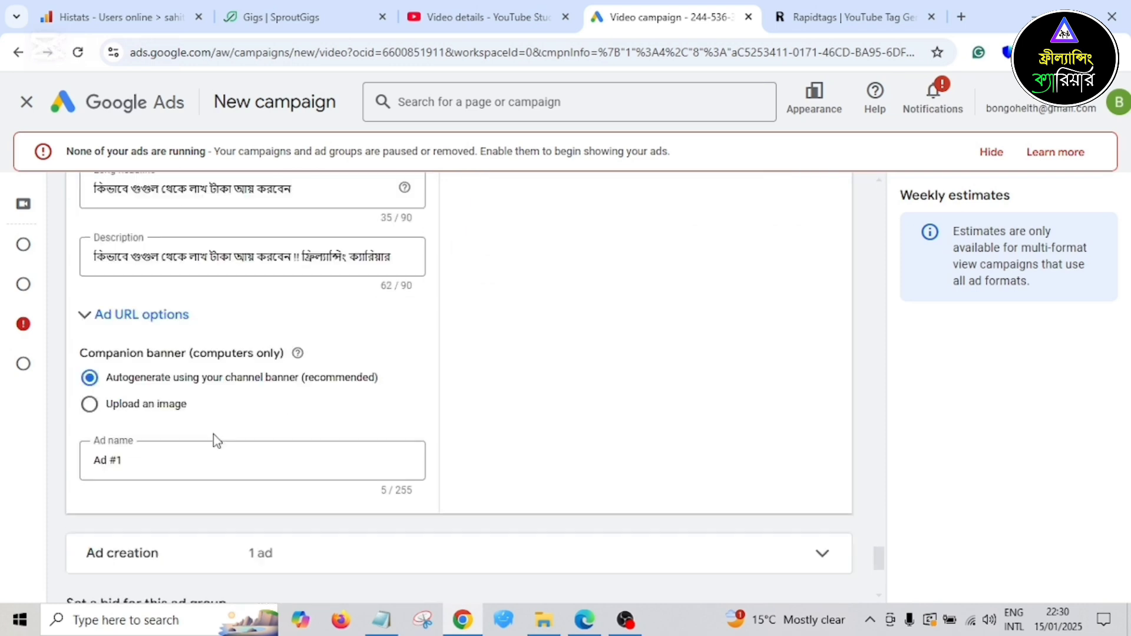
scroll(214, 436, down, 5)
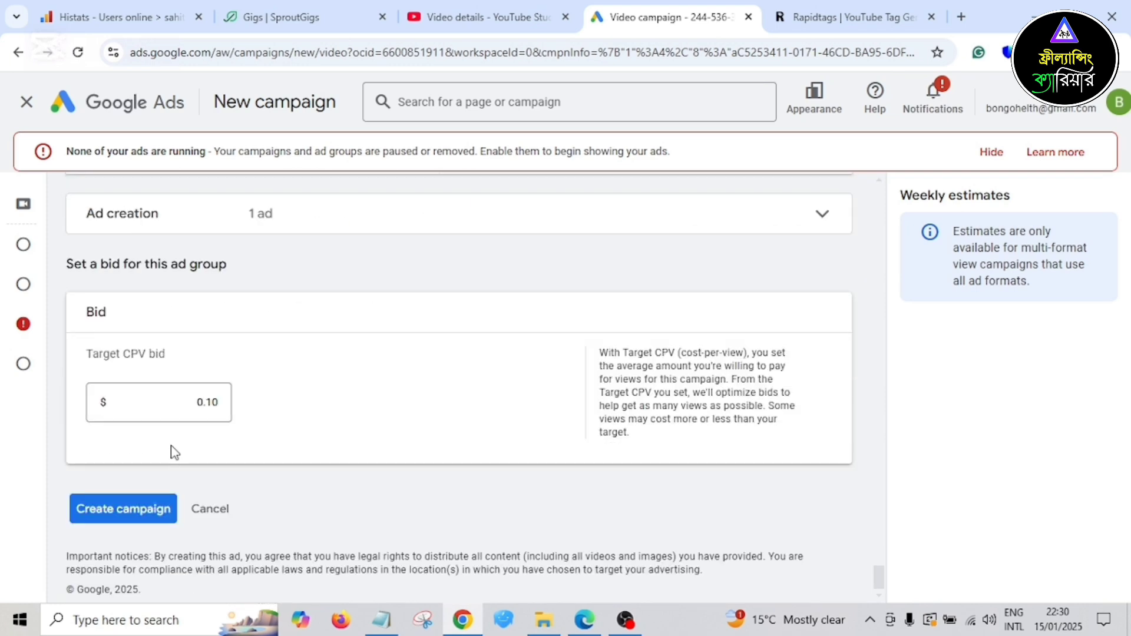
click(204, 508)
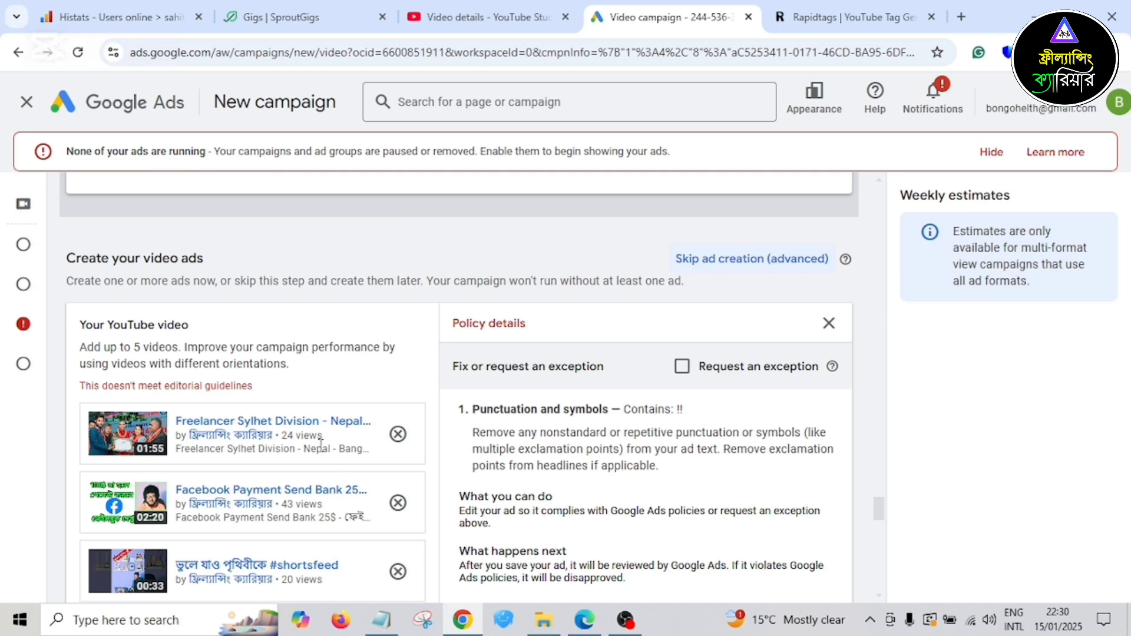
- Request an exception for the ad's punctuation and symbols policy issue and create the campaign
scroll(265, 421, down, 3)
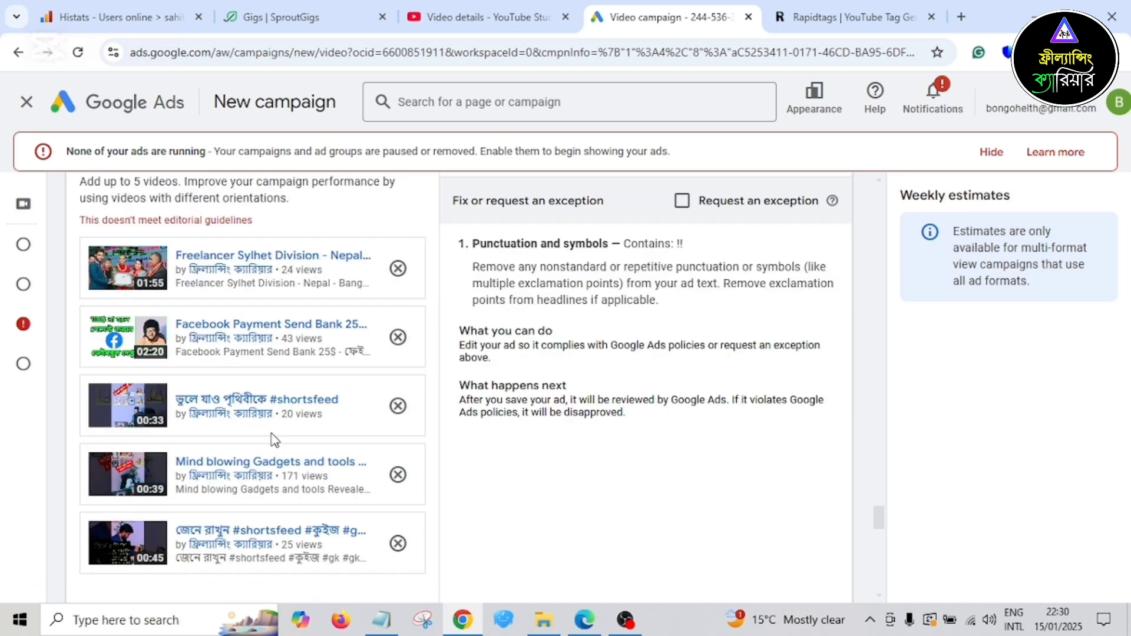
scroll(269, 457, down, 1)
scroll(269, 458, up, 3)
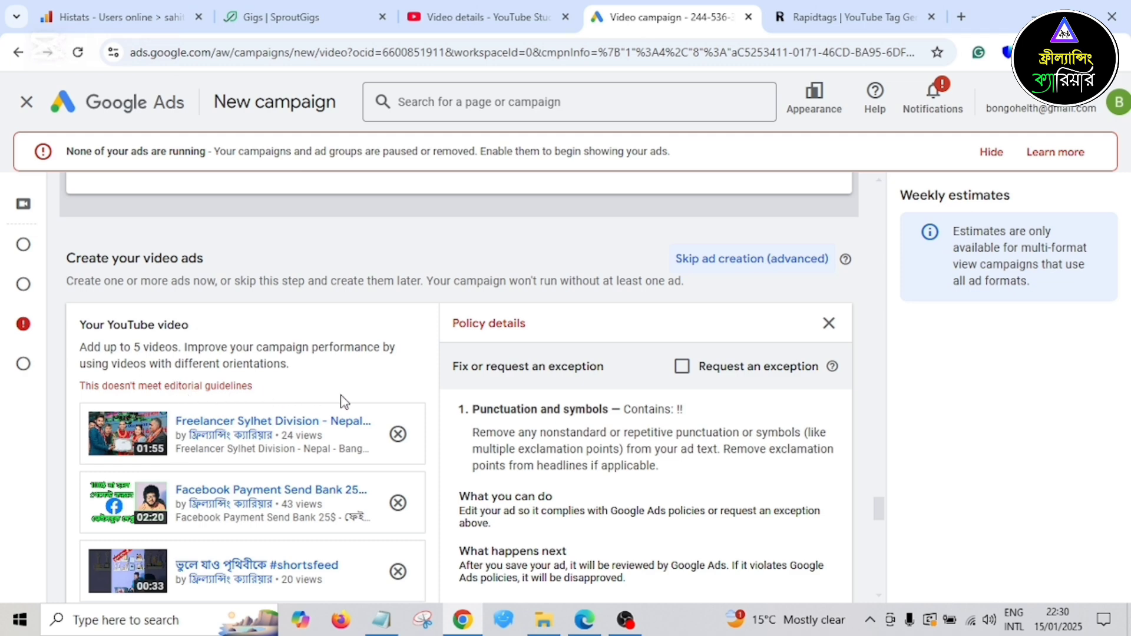
scroll(448, 416, down, 1)
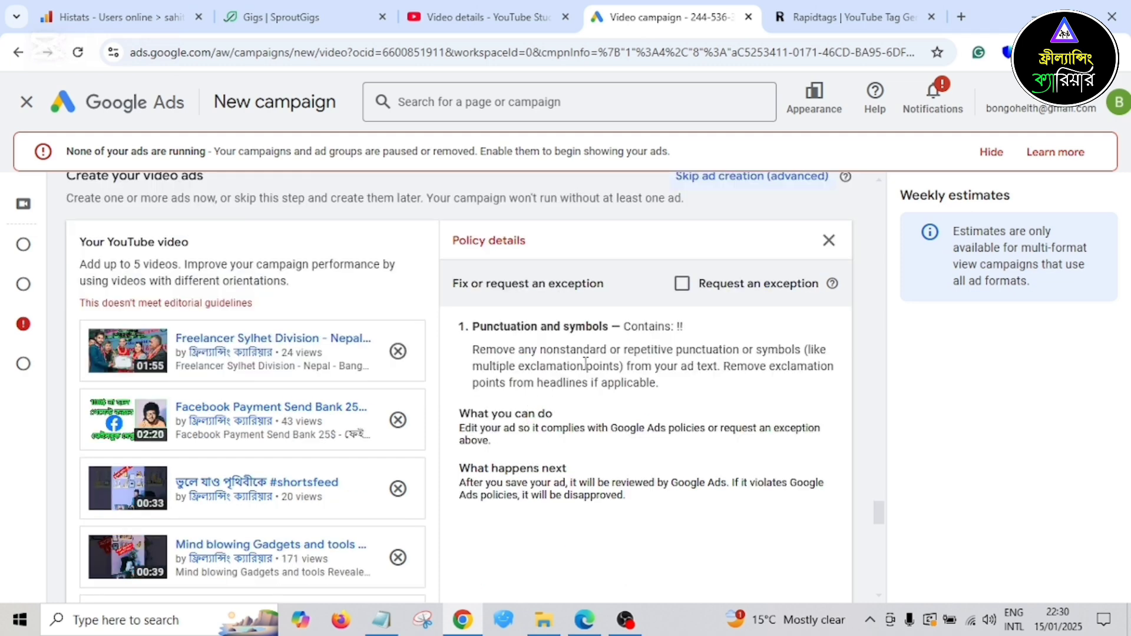
click(685, 290)
scroll(248, 493, down, 4)
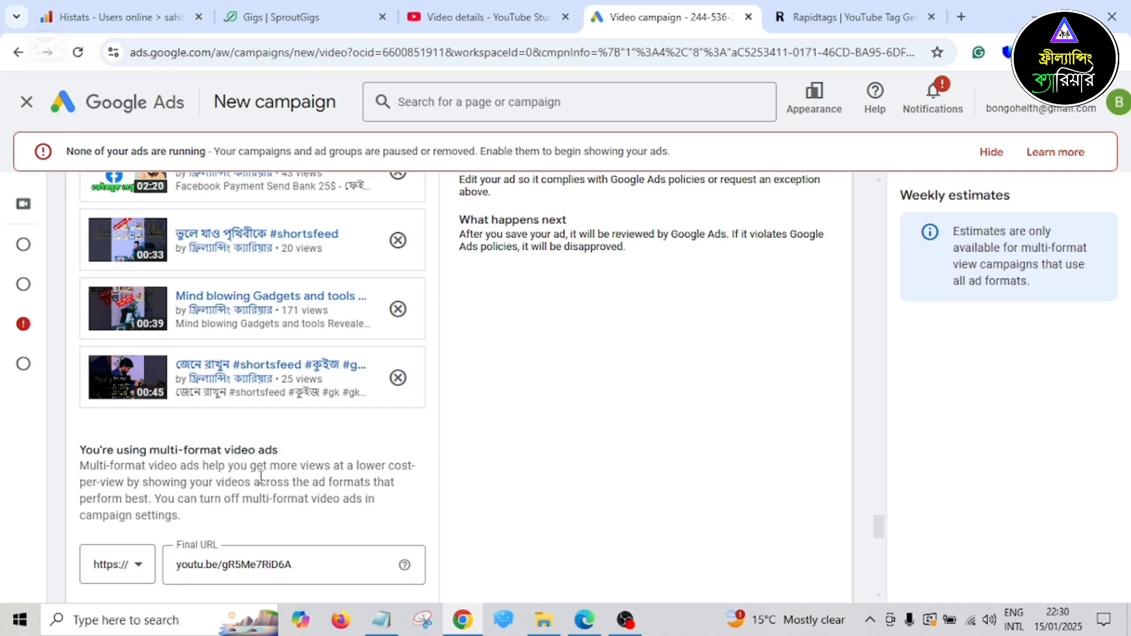
scroll(261, 477, down, 15)
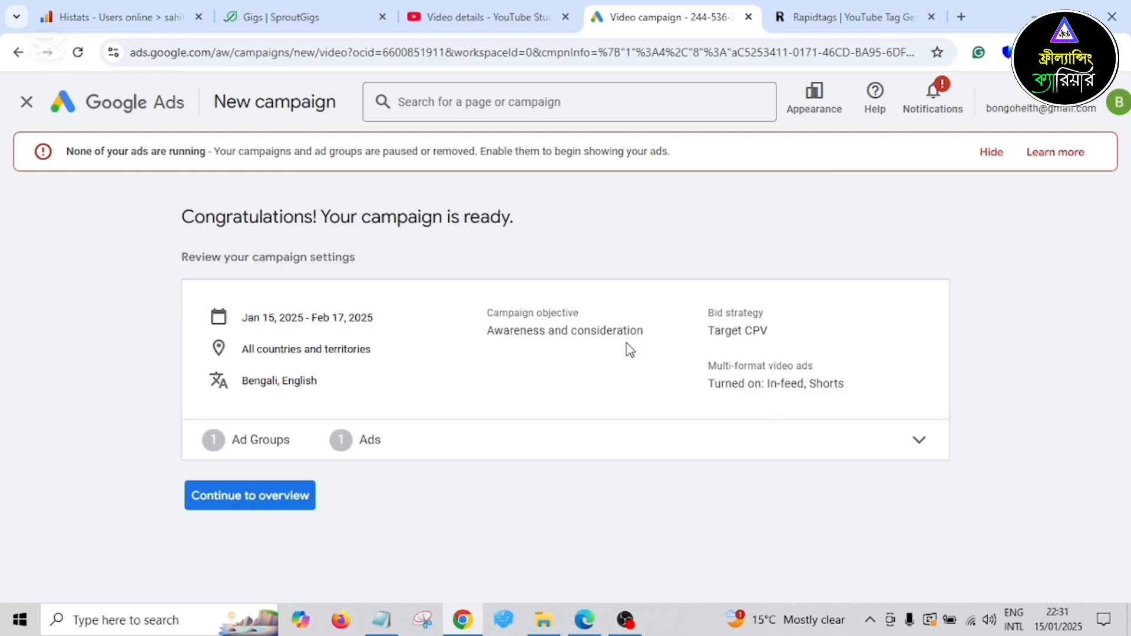
- Expand the ad group information in the campaign summary, review the settings, and continue to the campaign overview
click(648, 454)
scroll(647, 452, down, 3)
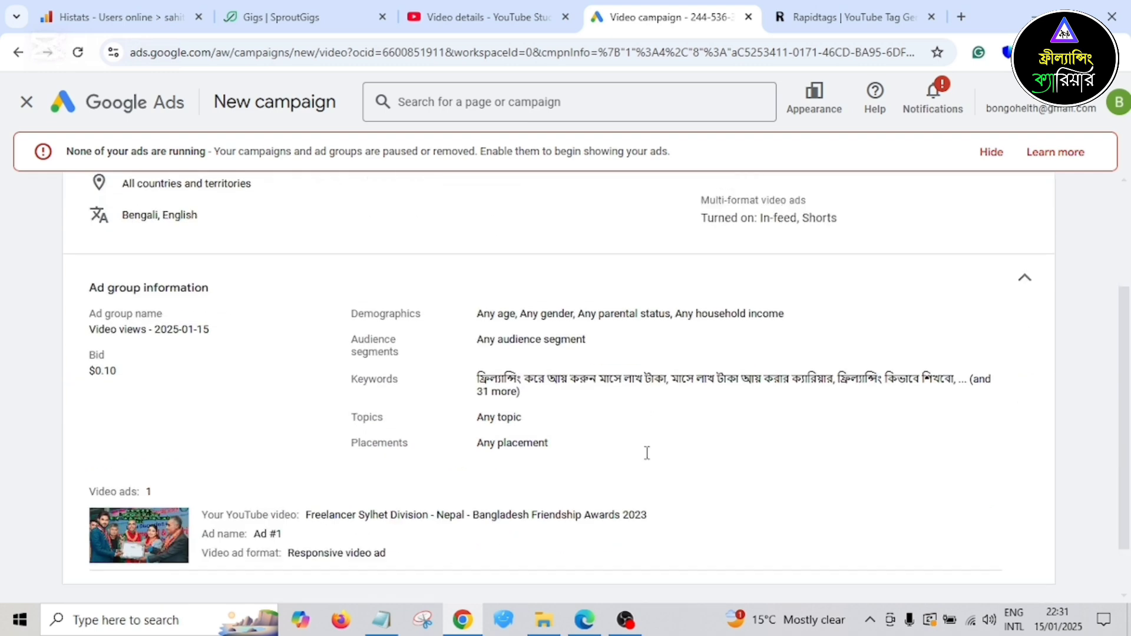
scroll(648, 459, down, 1)
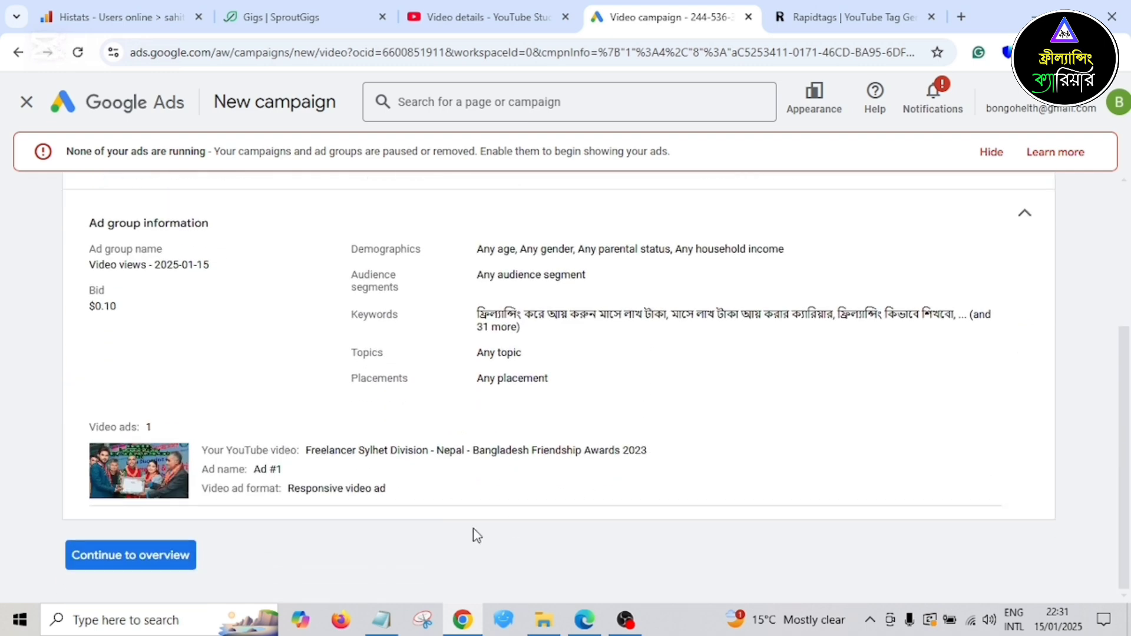
scroll(478, 536, up, 4)
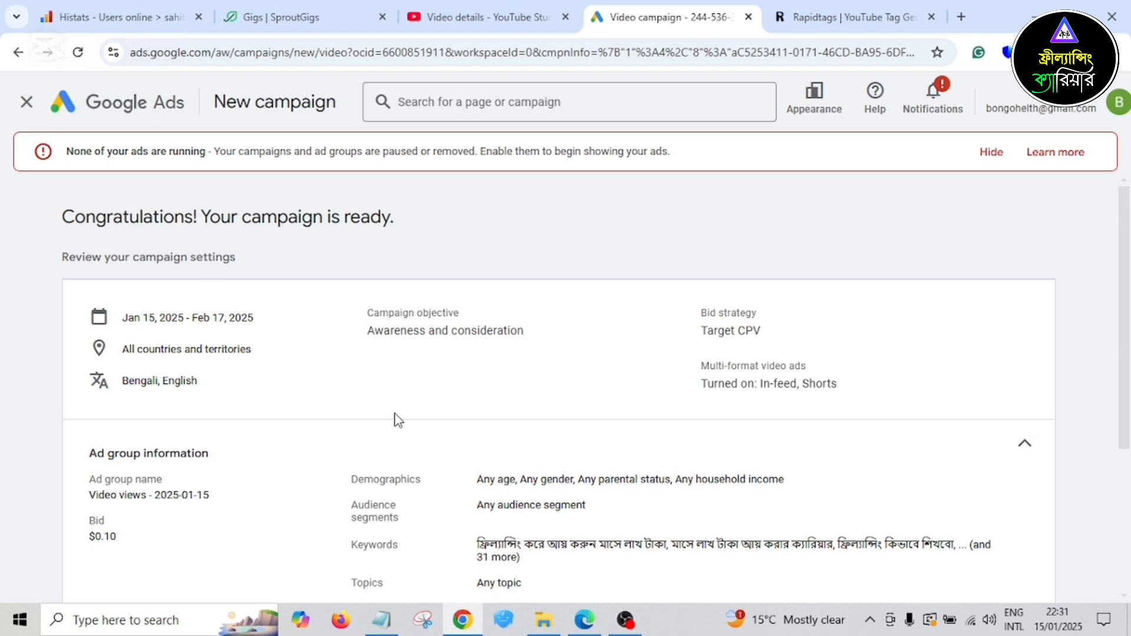
scroll(407, 422, down, 4)
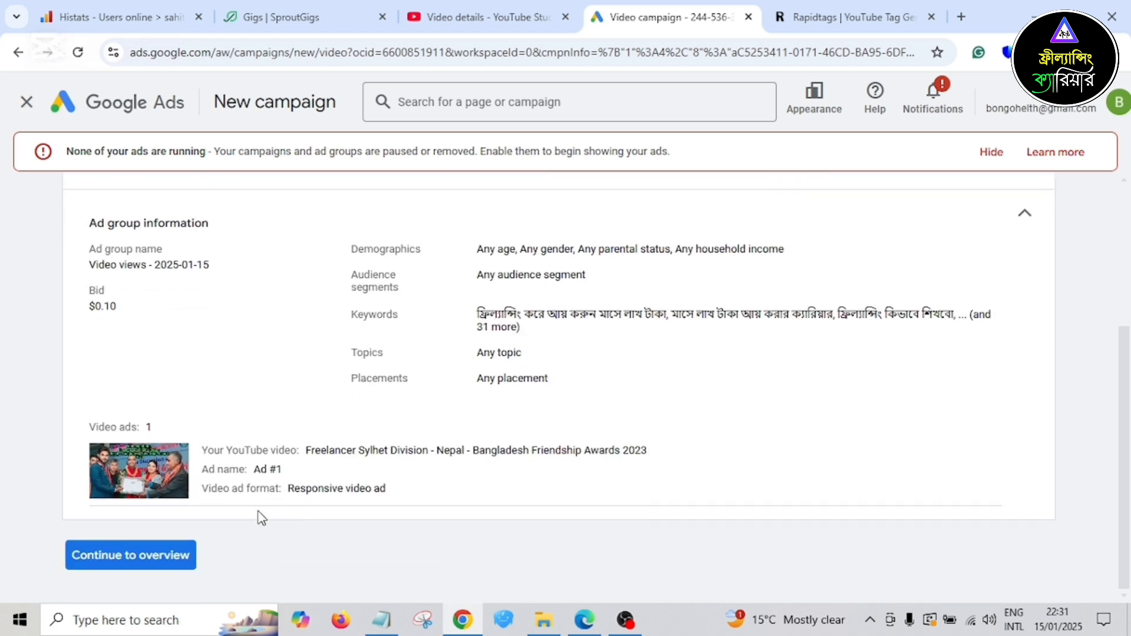
click(148, 566)
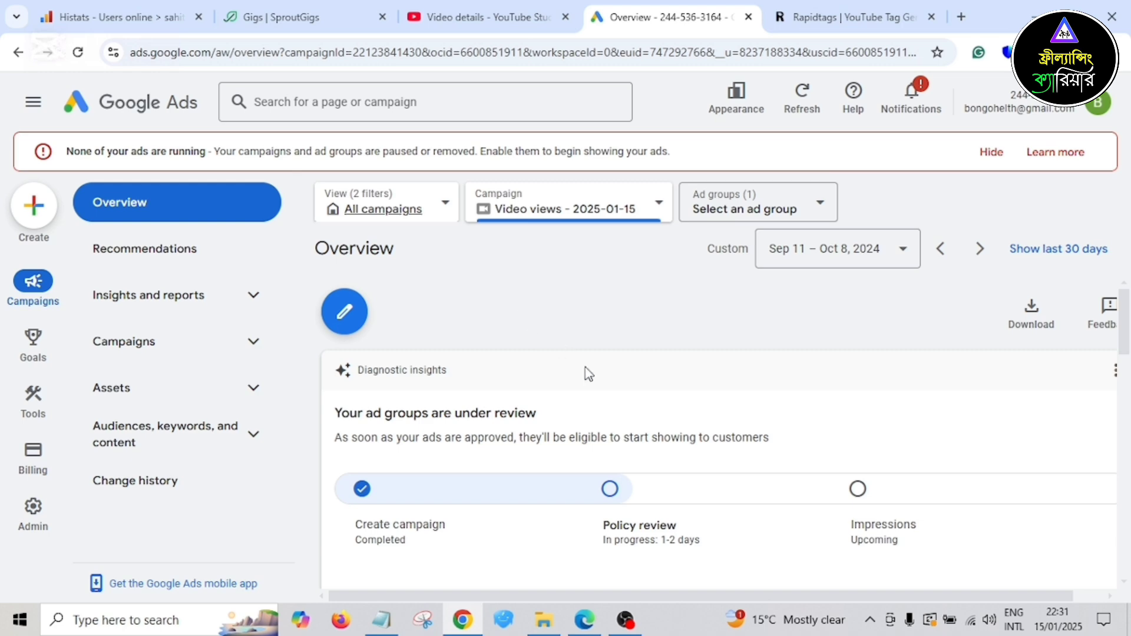
- Examine the new campaign's overview, including its policy review progress, campaign diagnostics, video ad status, selected keywords and locations
scroll(688, 444, down, 3)
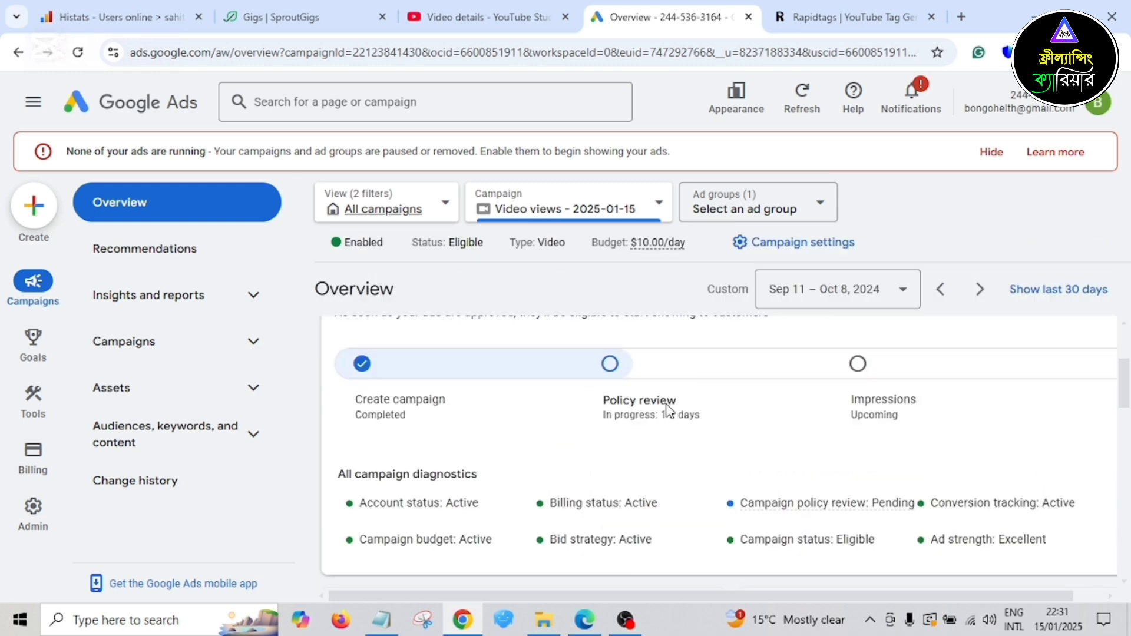
scroll(715, 437, down, 1)
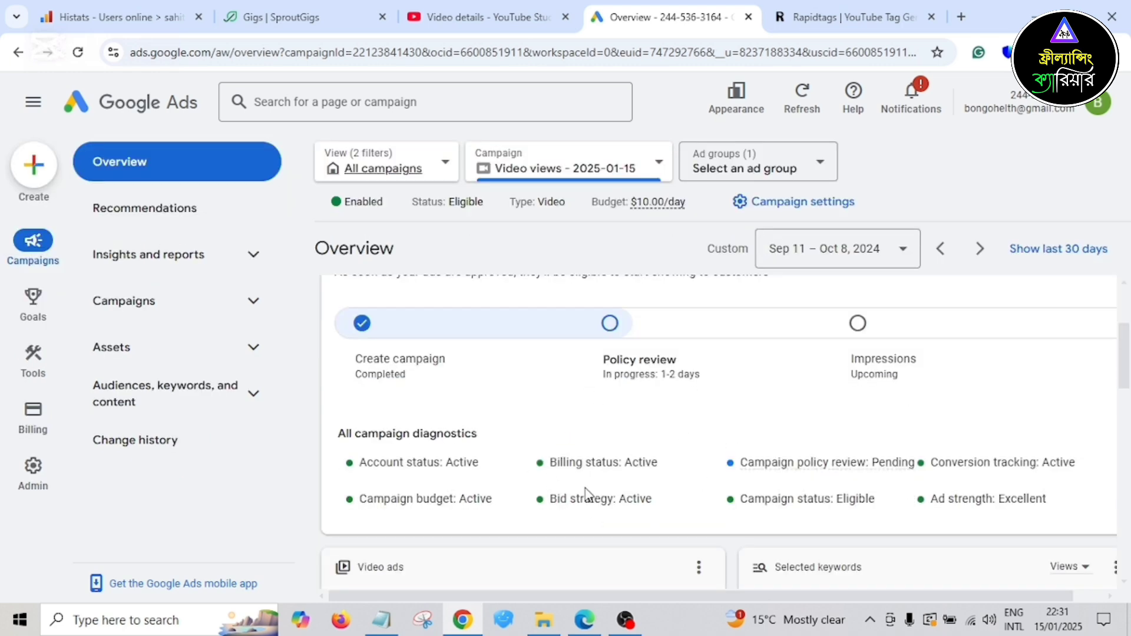
mouse_move(865, 469)
scroll(783, 409, down, 5)
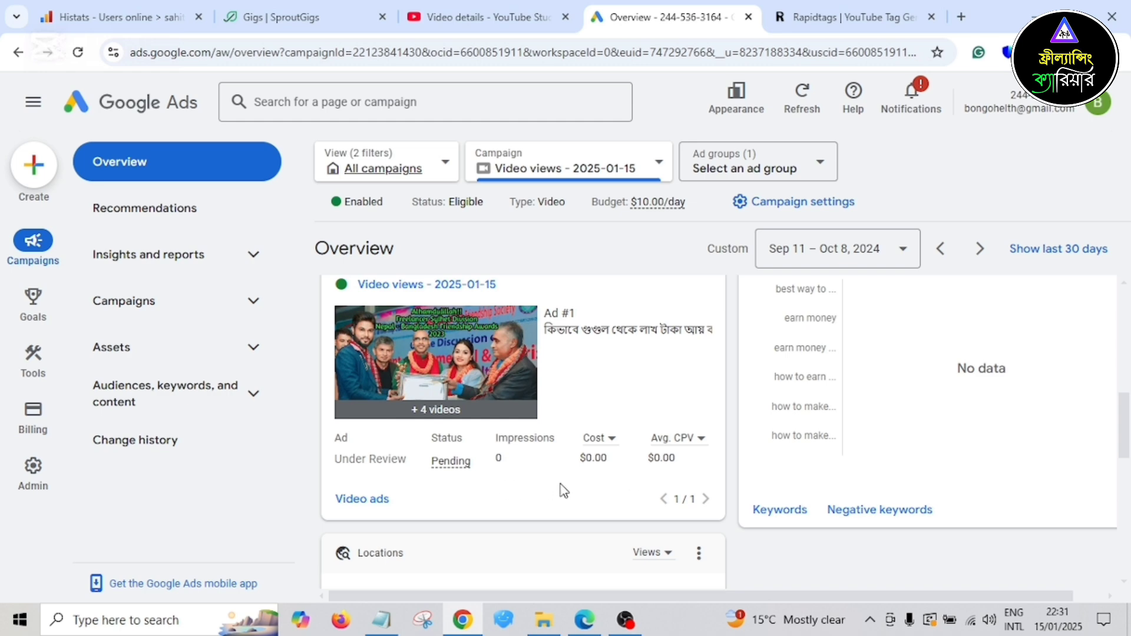
scroll(611, 469, up, 1)
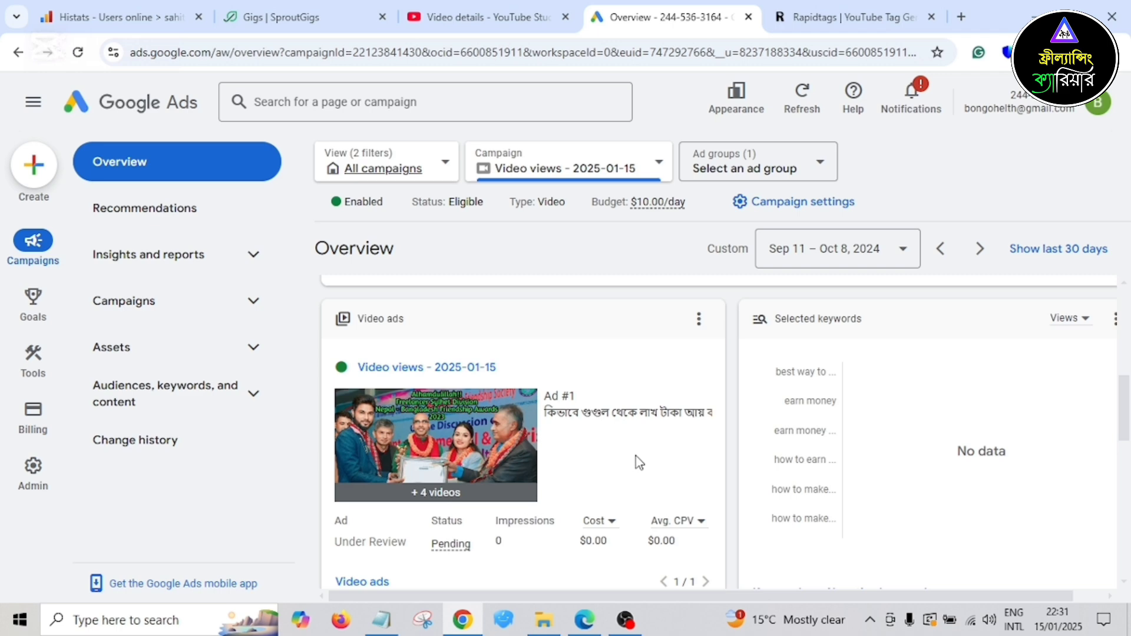
scroll(649, 437, up, 5)
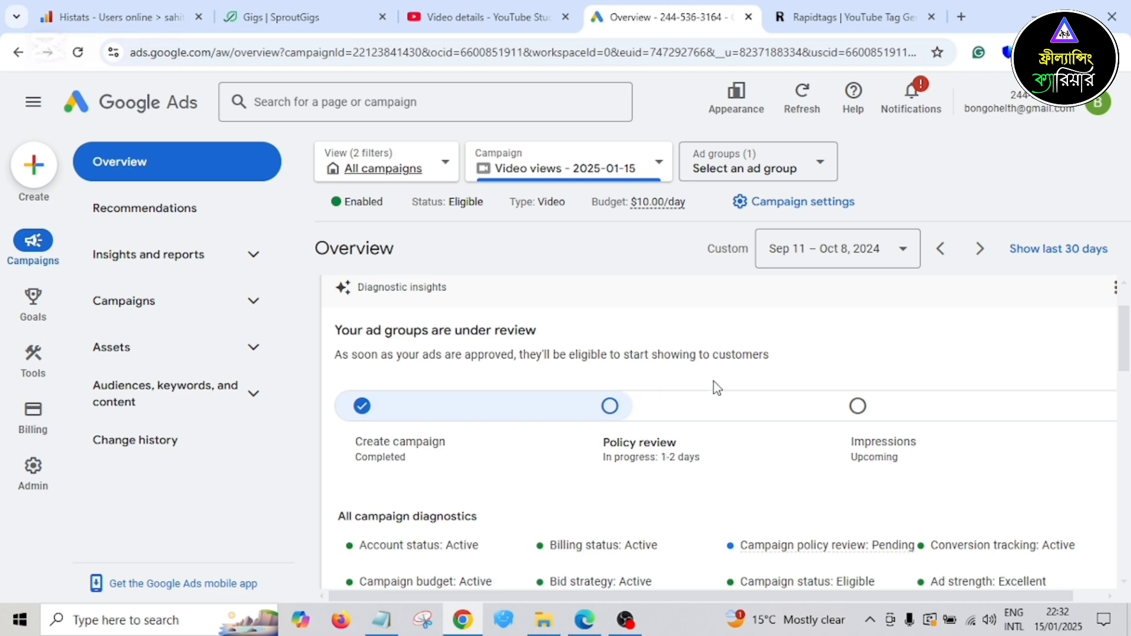
scroll(714, 381, down, 1)
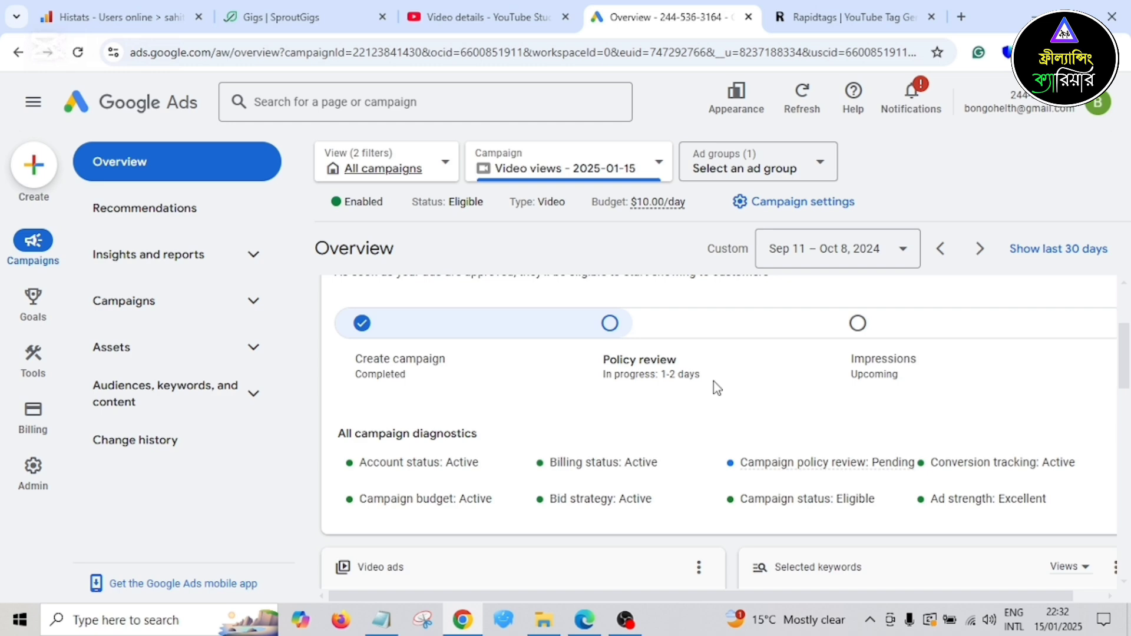
scroll(717, 388, down, 1)
scroll(713, 382, down, 1)
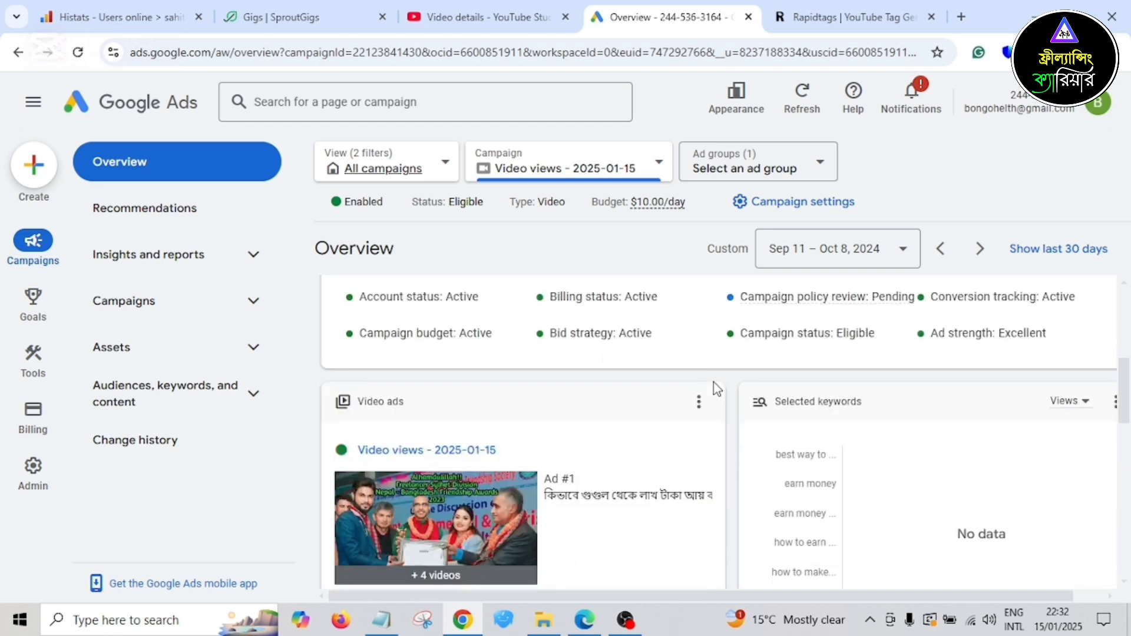
scroll(713, 382, down, 2)
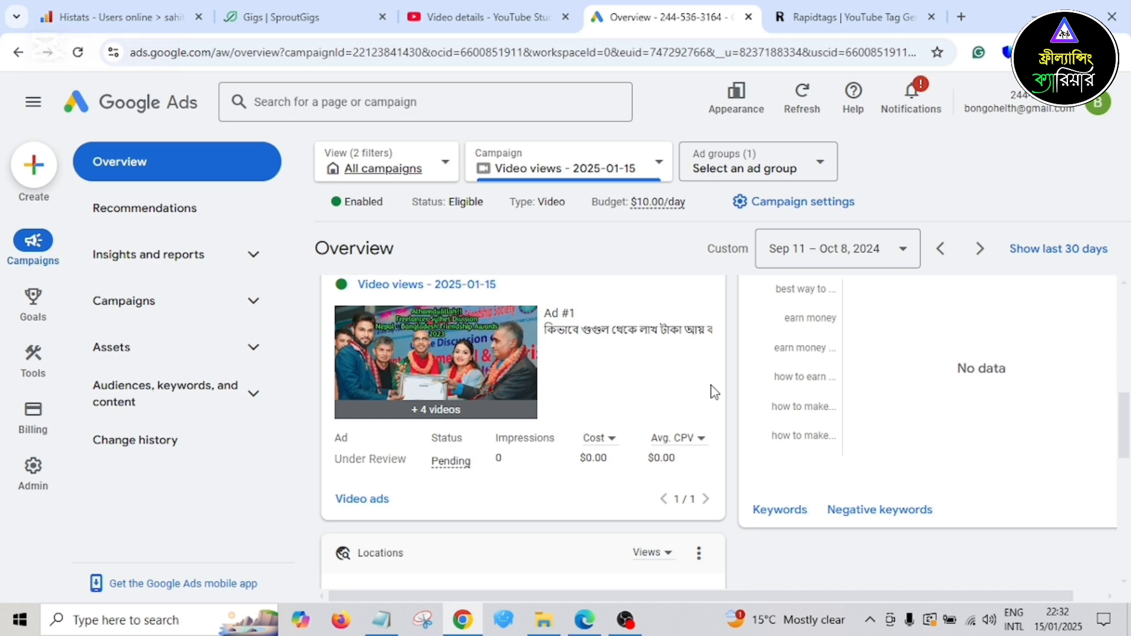
scroll(715, 393, down, 2)
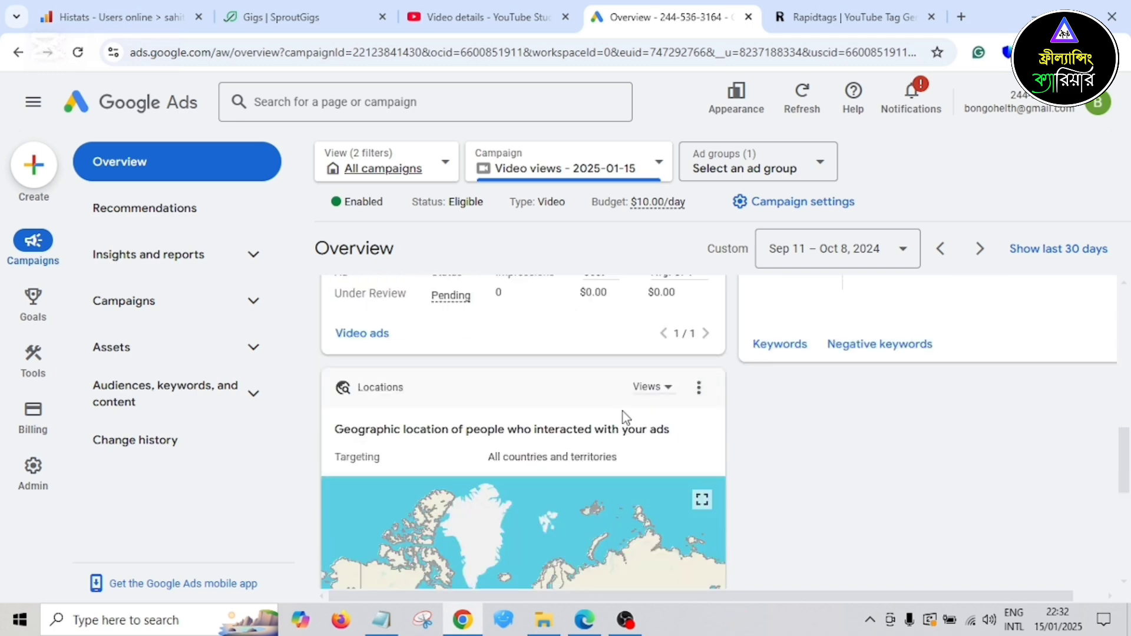